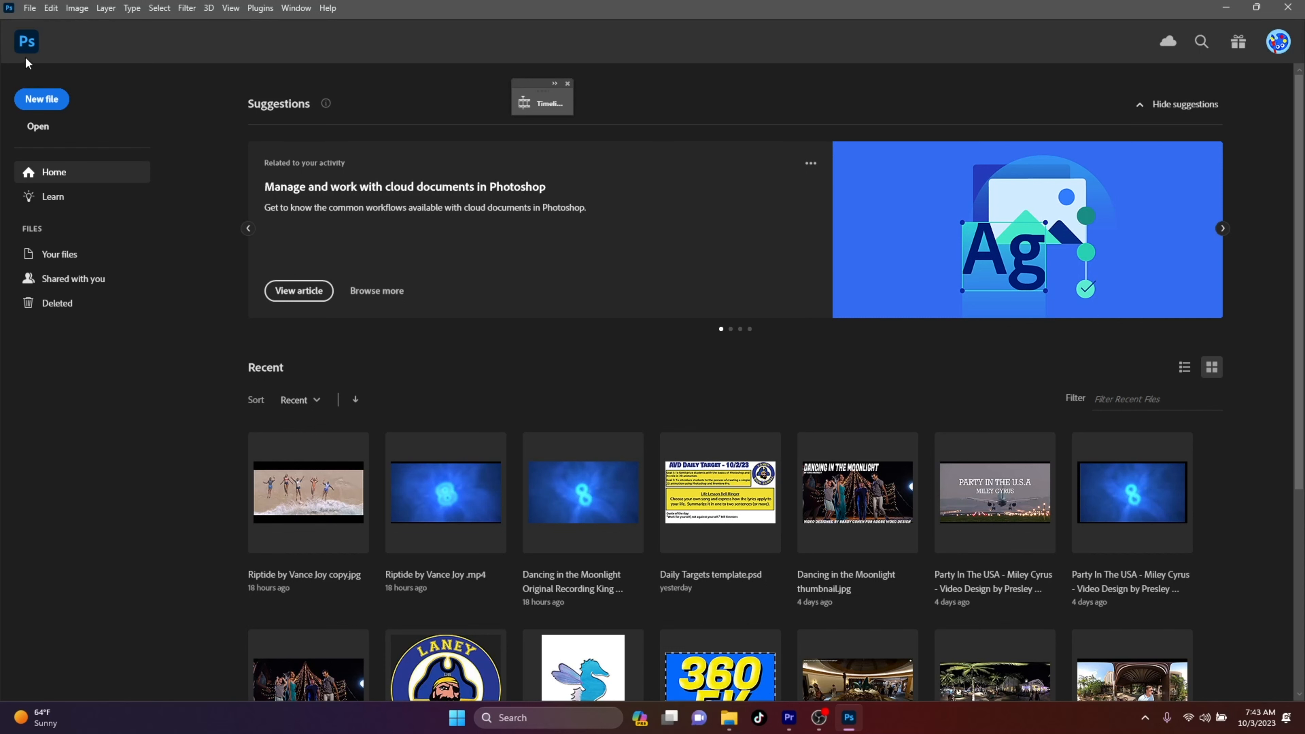
Create a new document from the Web Large preset, 1920 x 1080 px, with transparent background contents.
click(42, 103)
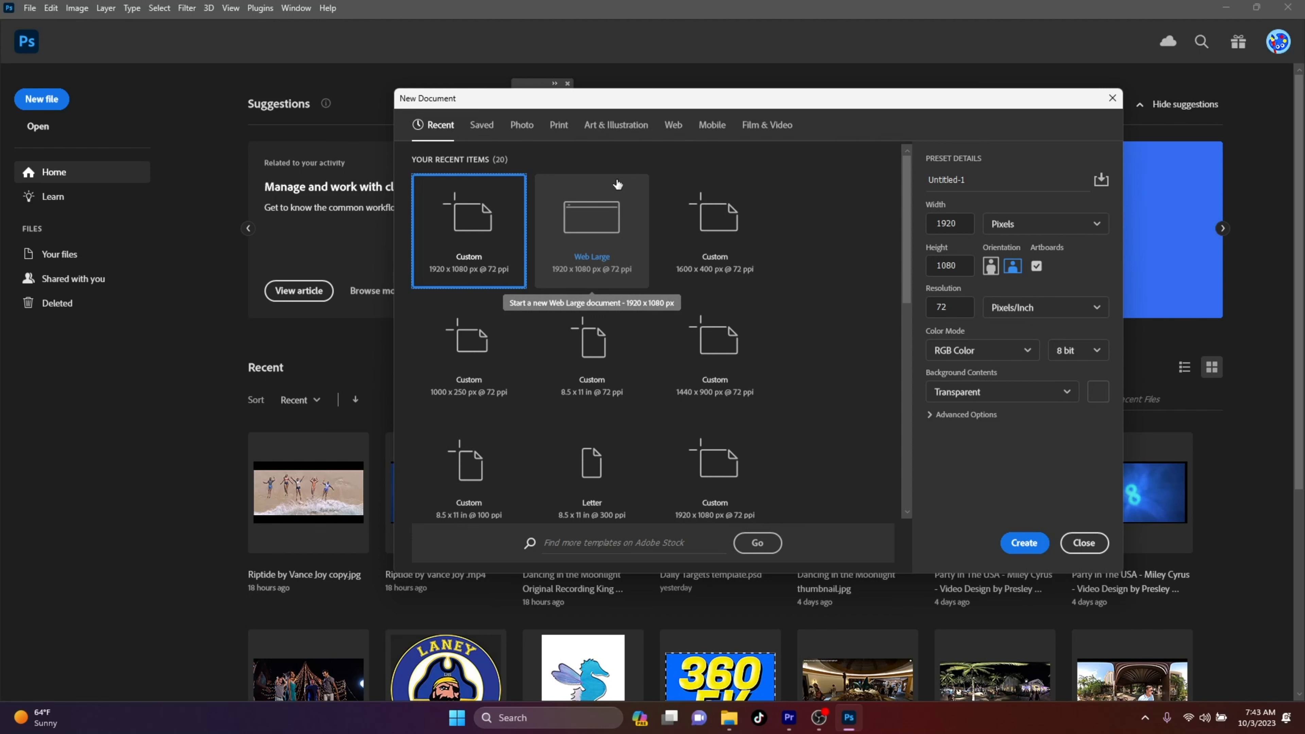
click(672, 126)
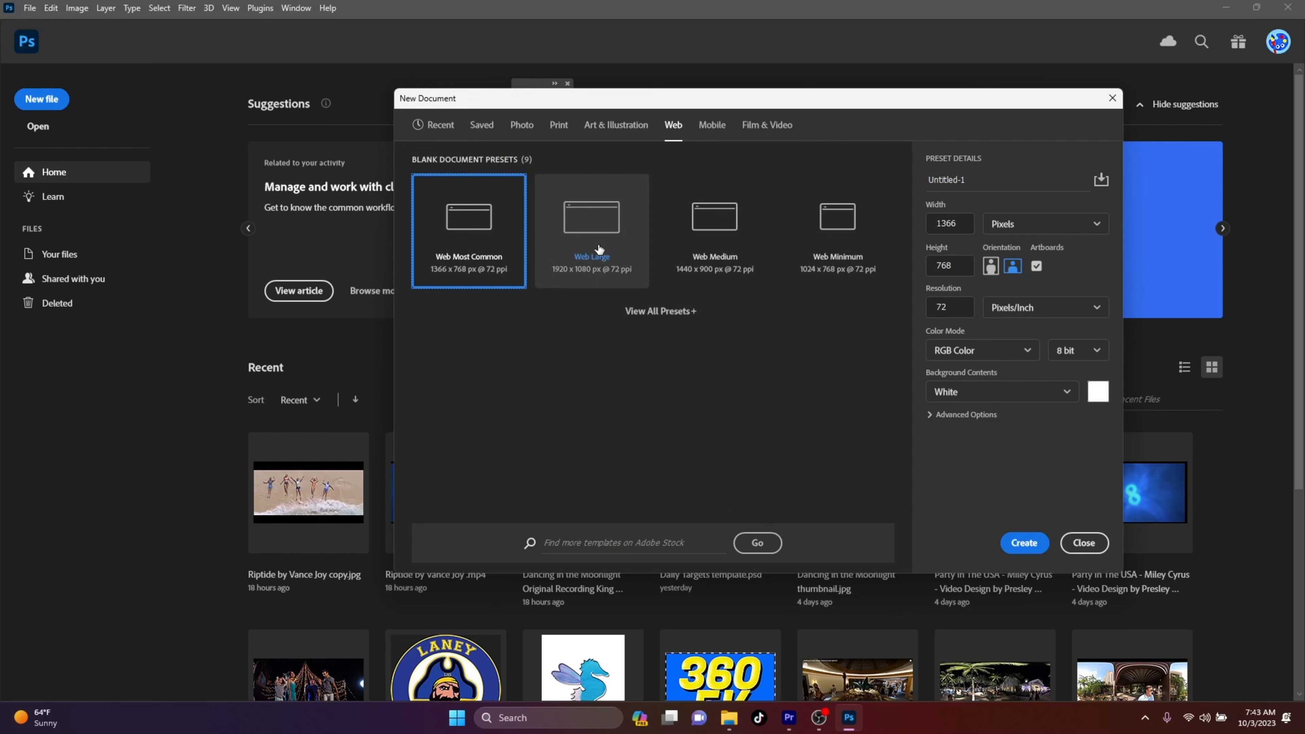
click(594, 253)
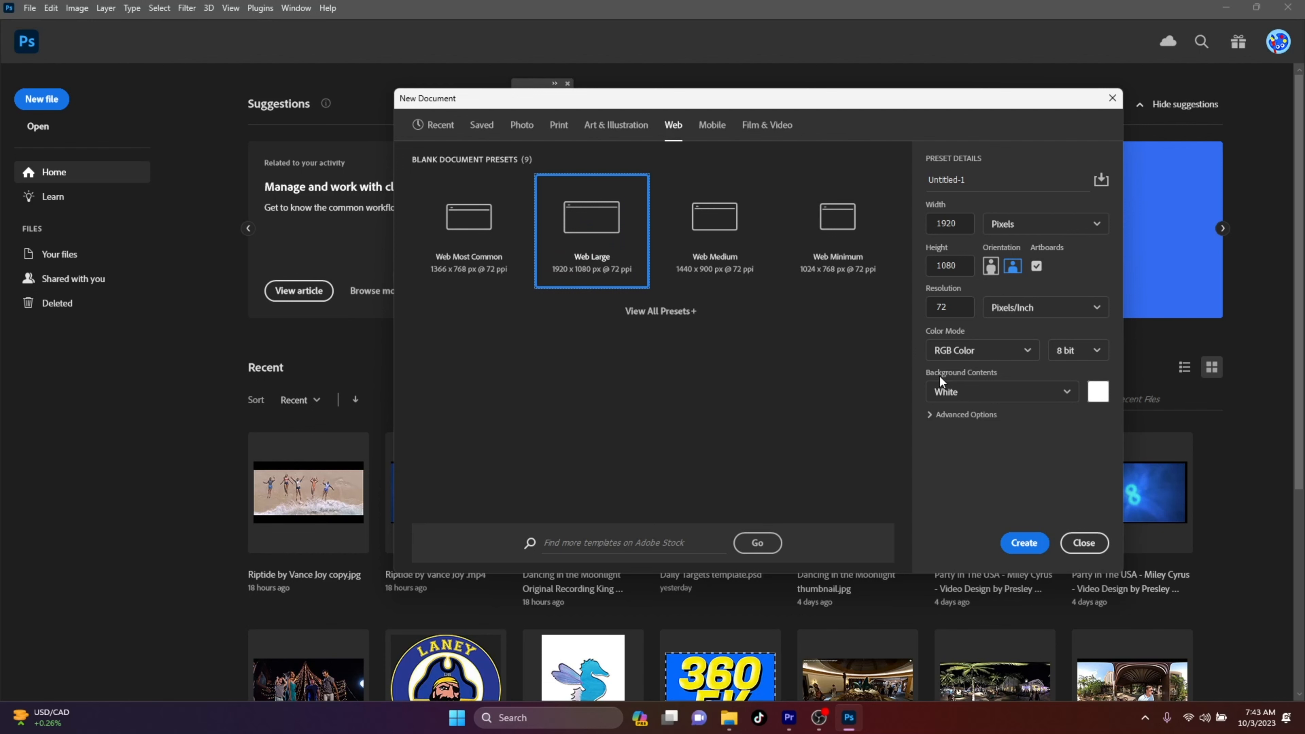
click(978, 393)
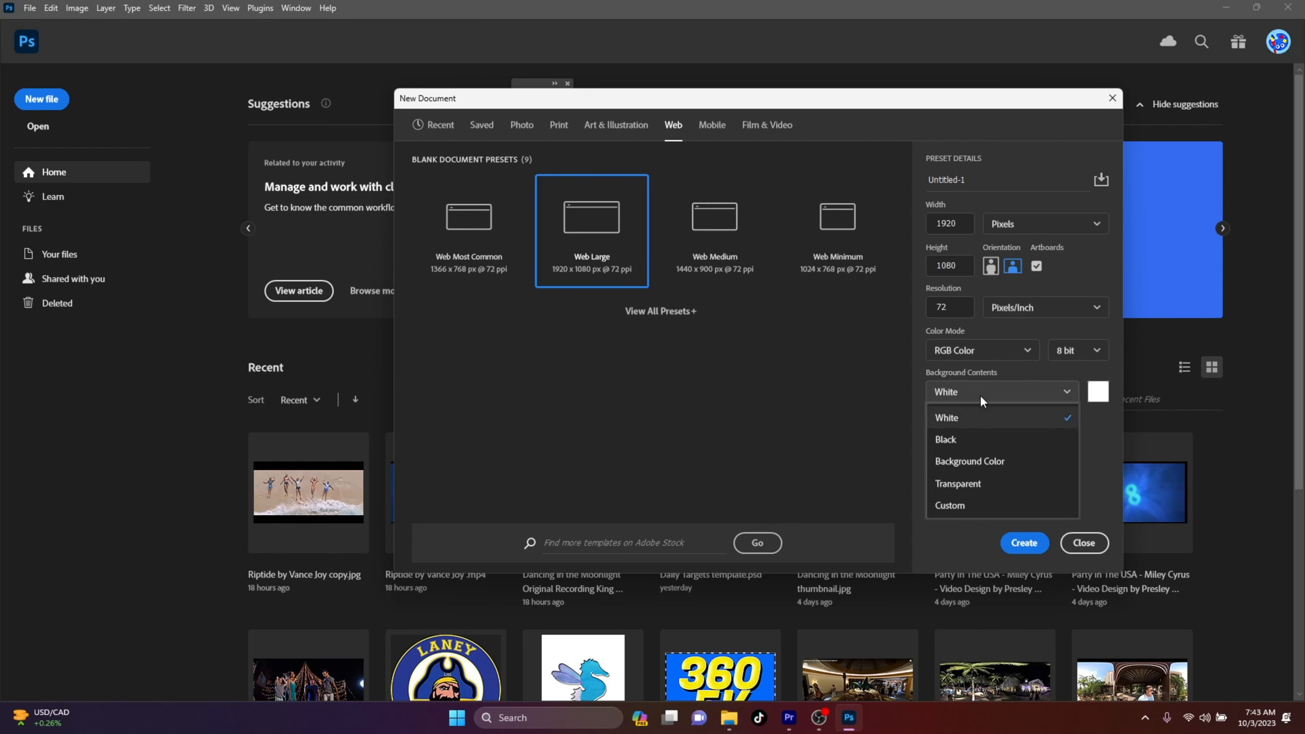
click(968, 484)
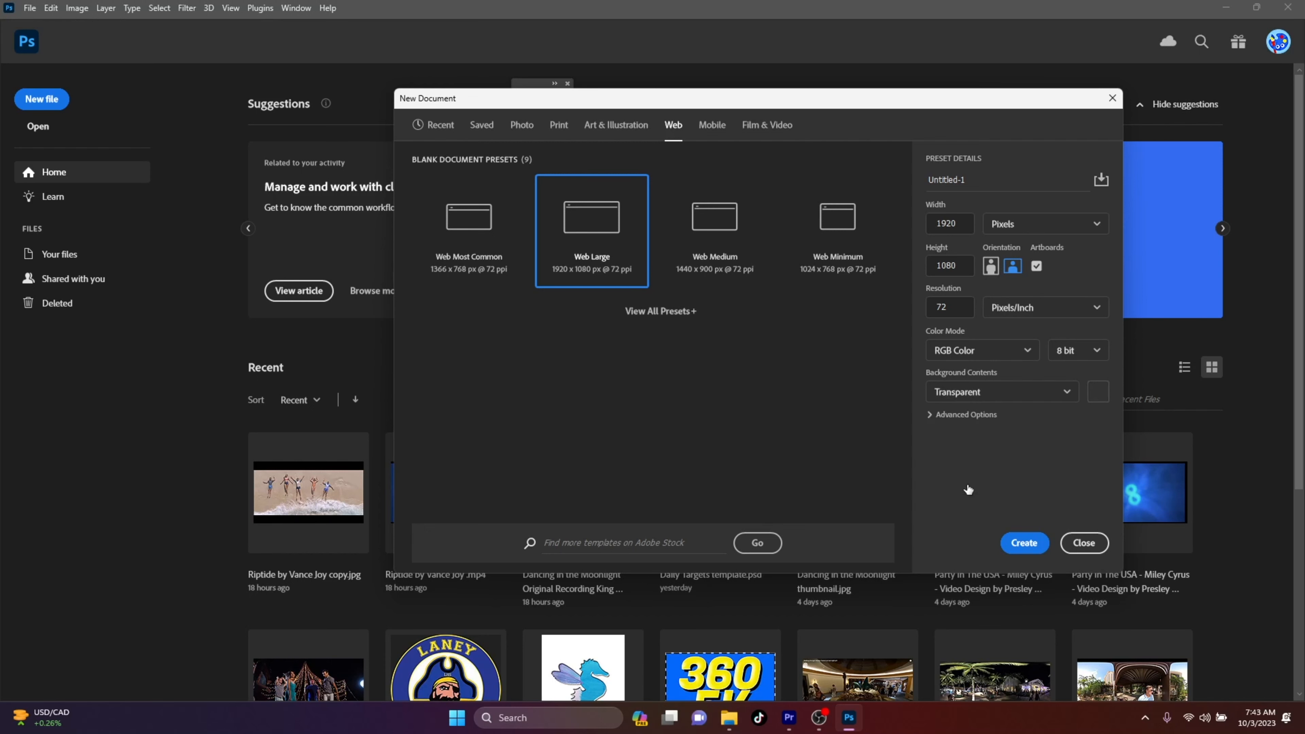
click(1023, 543)
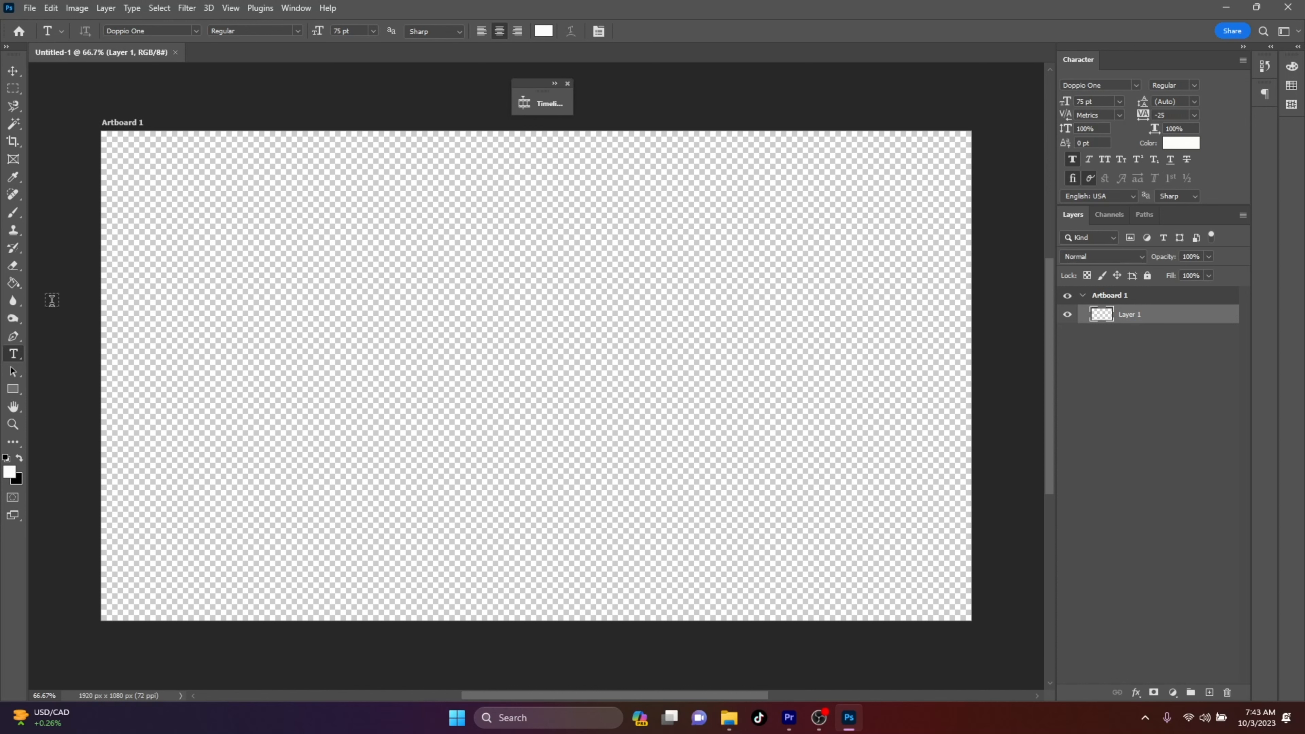
Activate the Brush tool and enlarge the brush to 700 px.
click(12, 216)
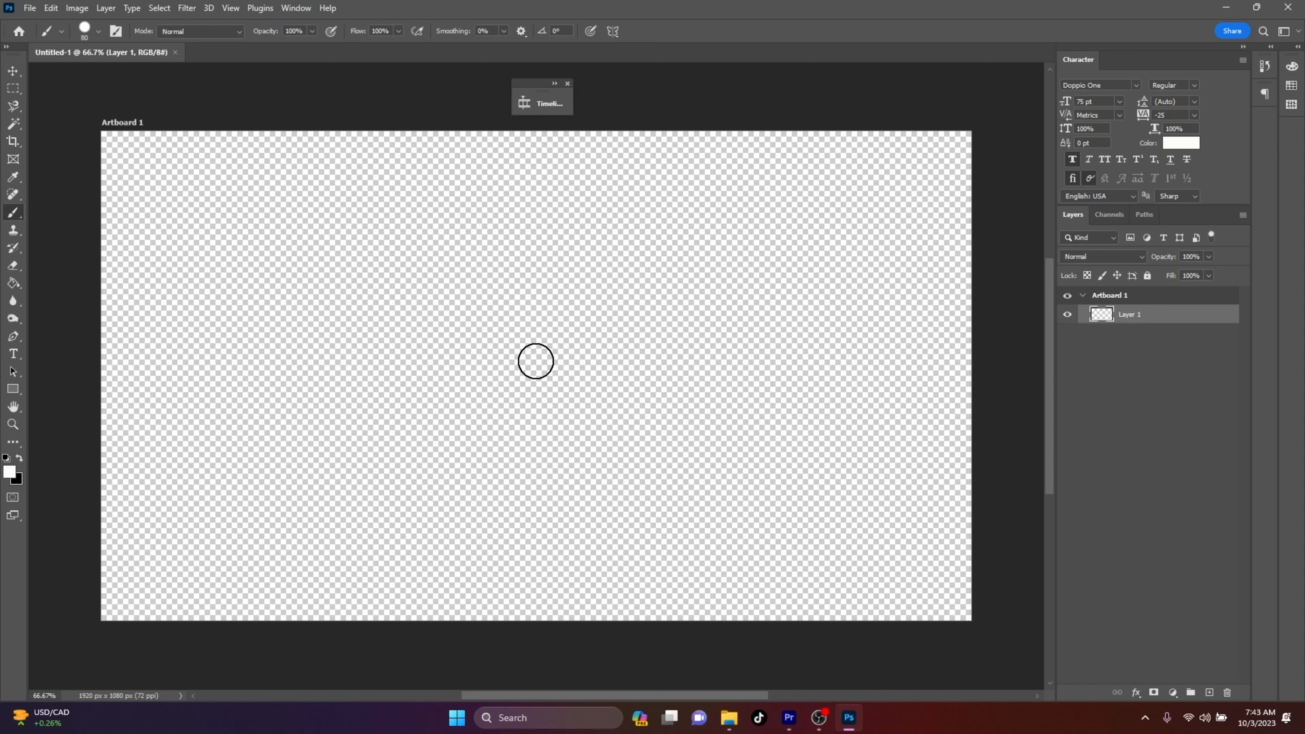
key(bracketright)
key(bracketright)
key(bracketright)
key(bracketright)
key(bracketright)
key(bracketright)
key(bracketright)
key(bracketright)
key(bracketright)
key(bracketright)
key(bracketright)
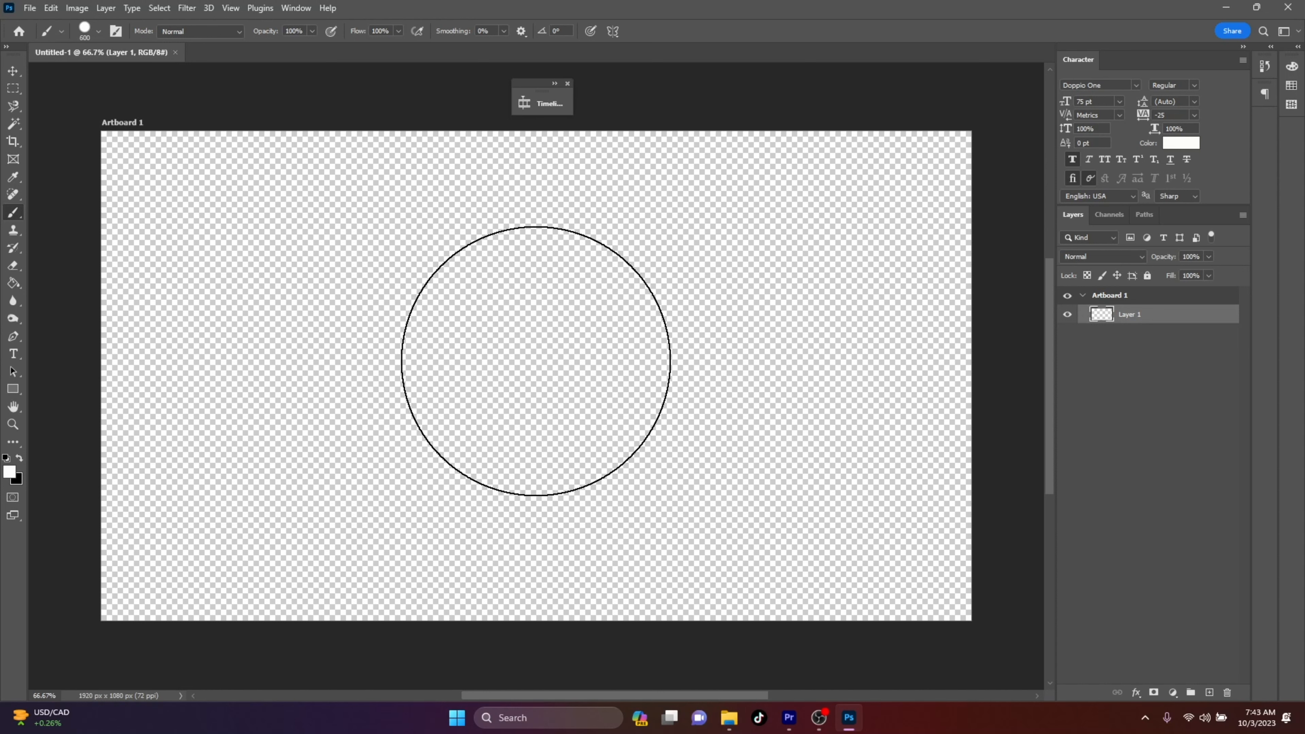
key(bracketright)
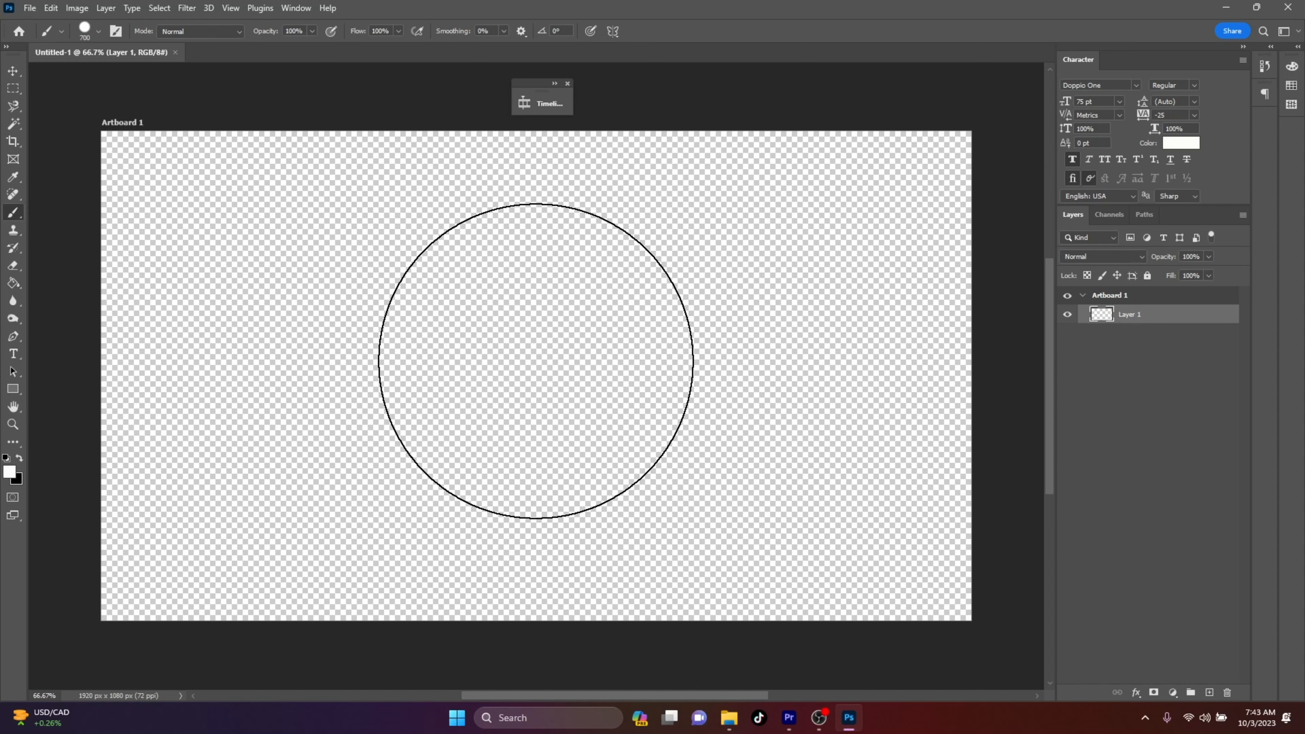
Set the foreground color to bright yellow (faf706) and paint a single 800 px circle at the center of the artboard.
click(7, 474)
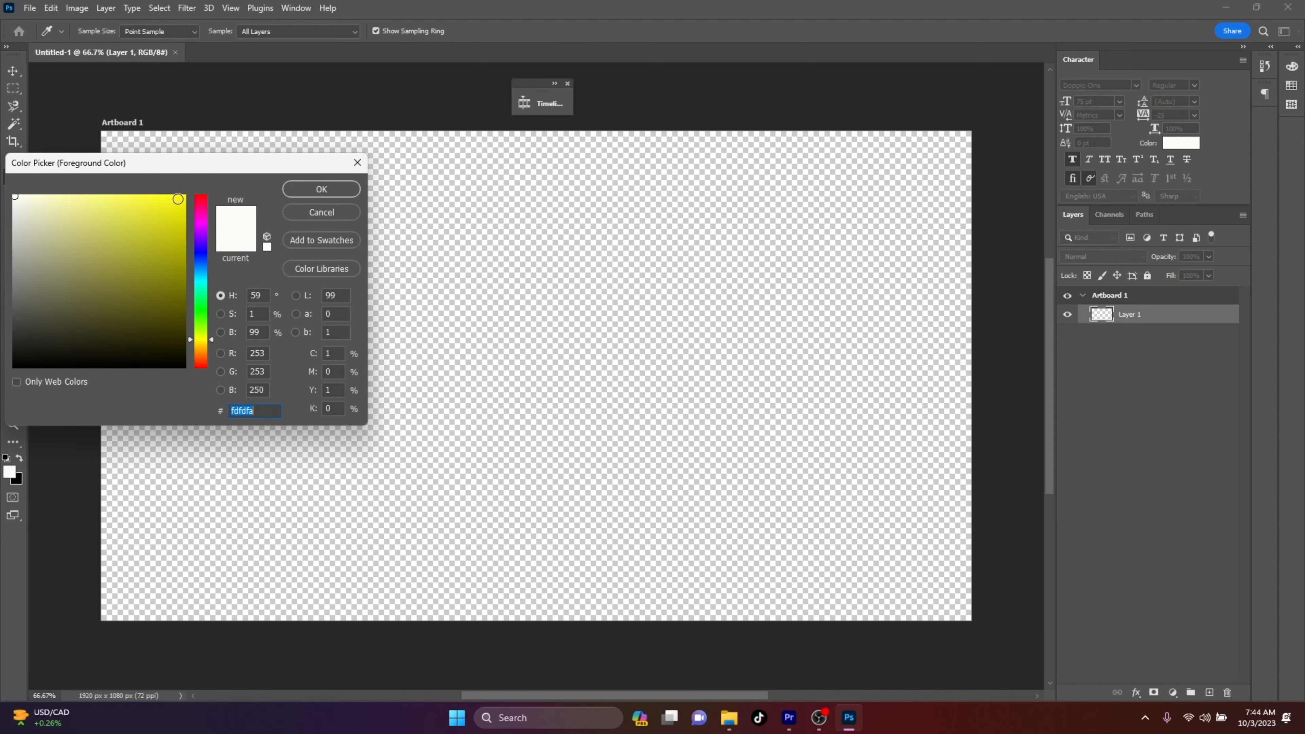
click(182, 197)
click(321, 189)
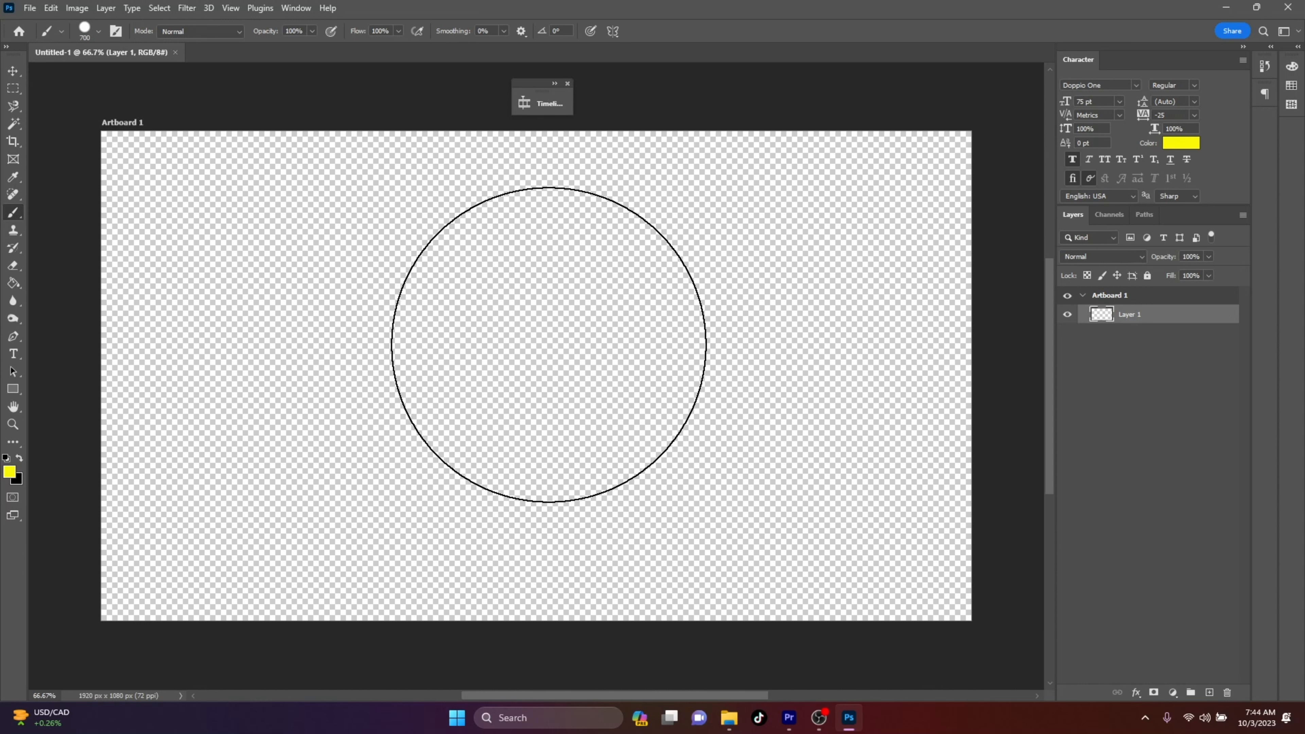
key(bracketright)
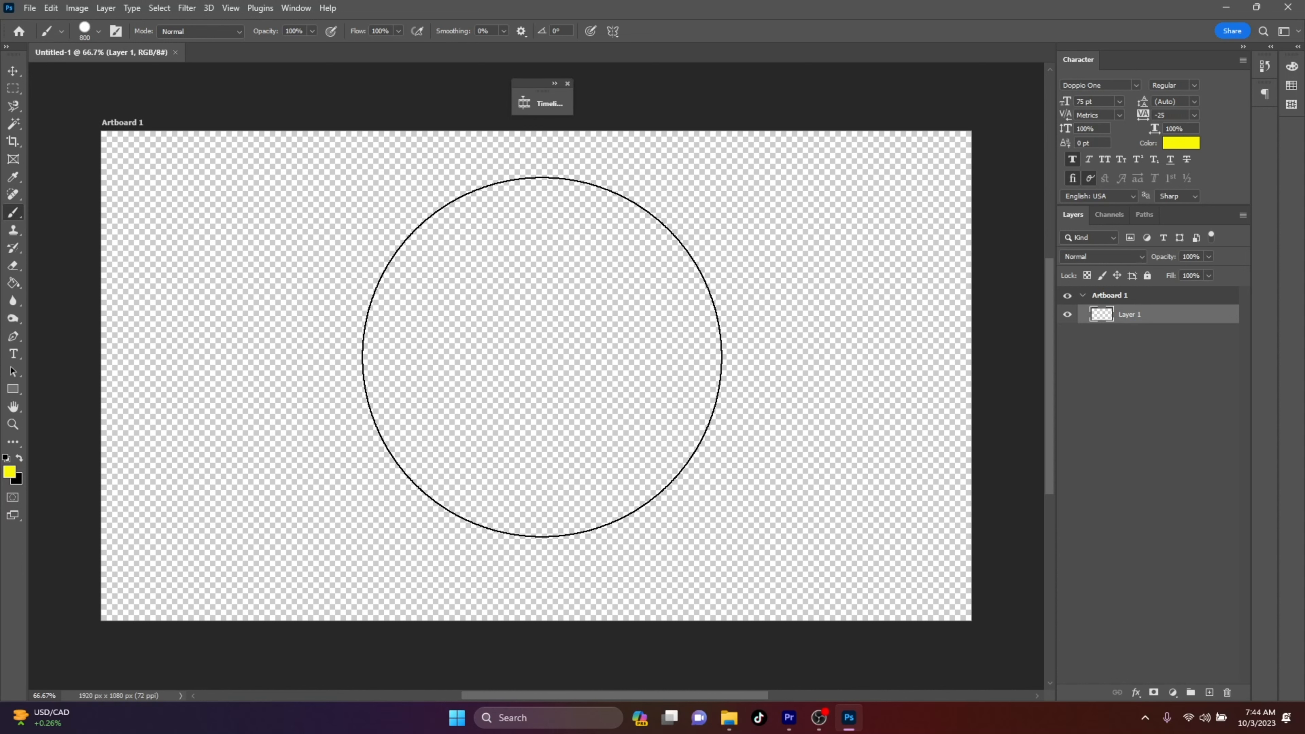
click(537, 359)
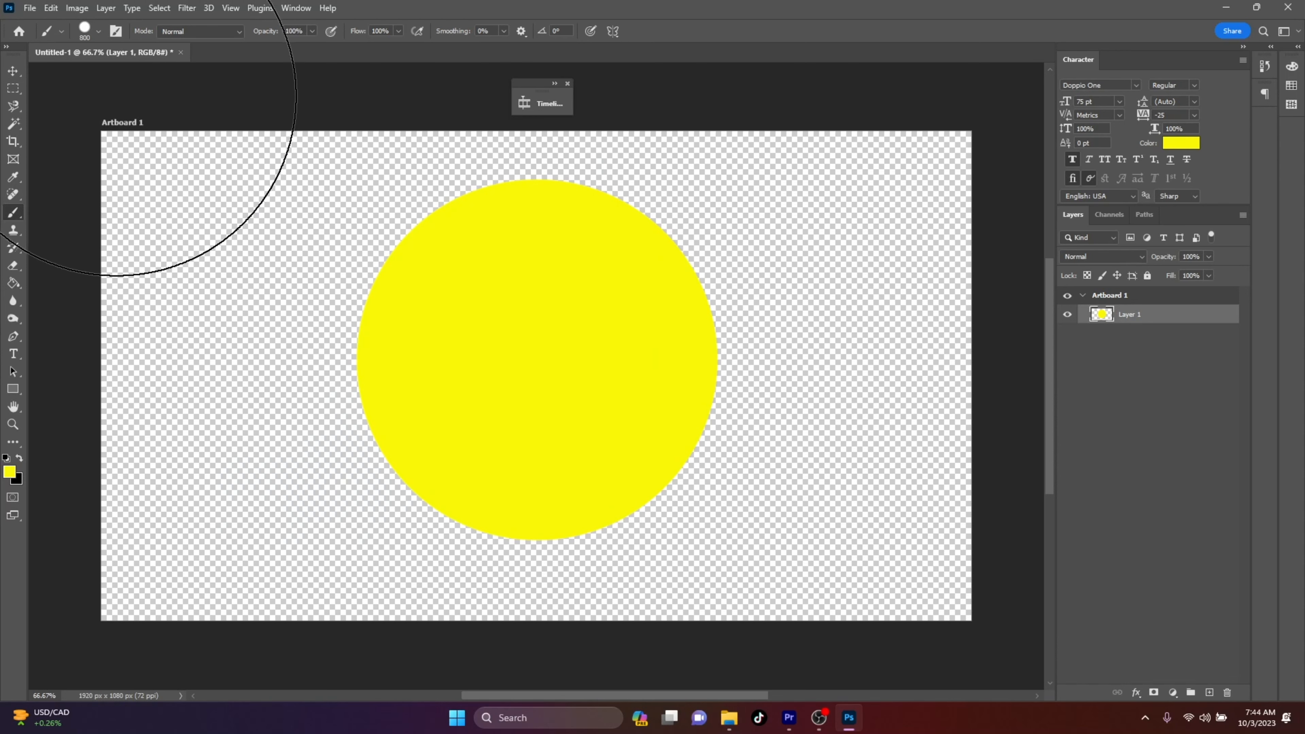
Set the brush hardness to 100%.
click(88, 35)
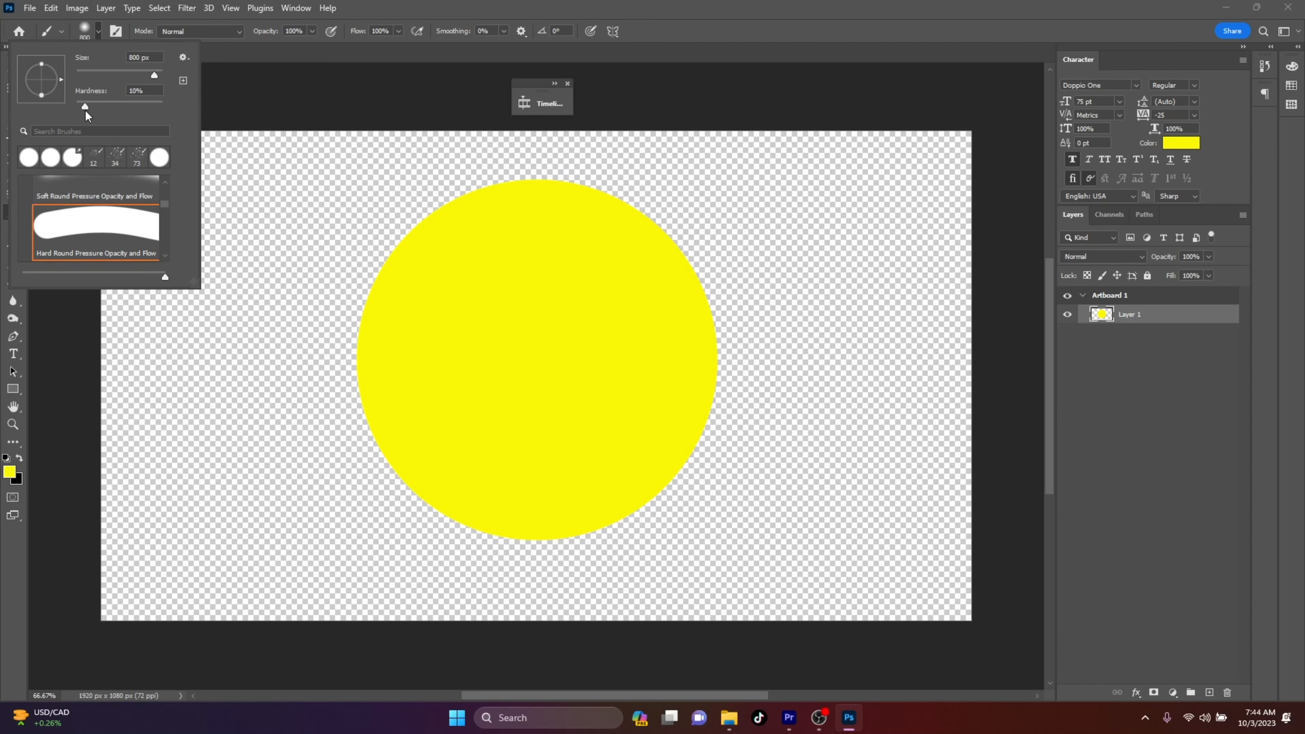
drag(82, 108, 175, 124)
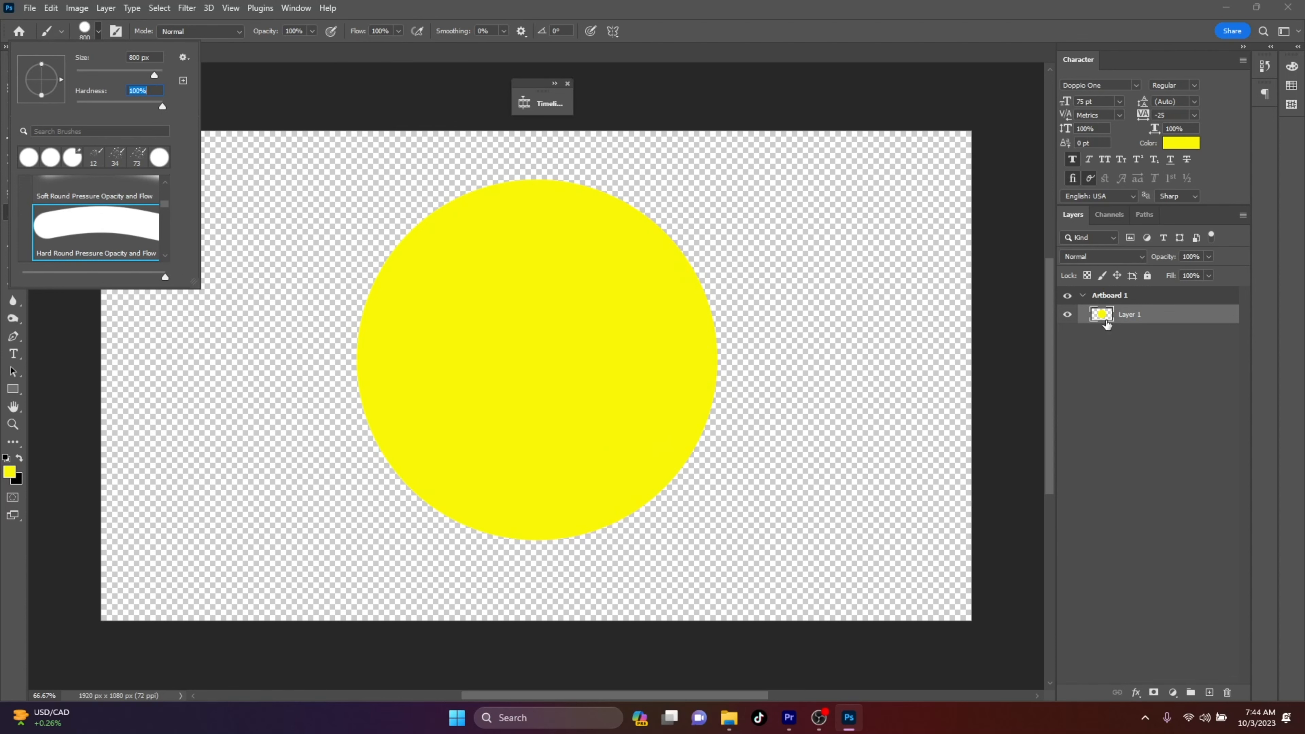
Rename the layer holding the yellow circle as Head.
double_click(1129, 314)
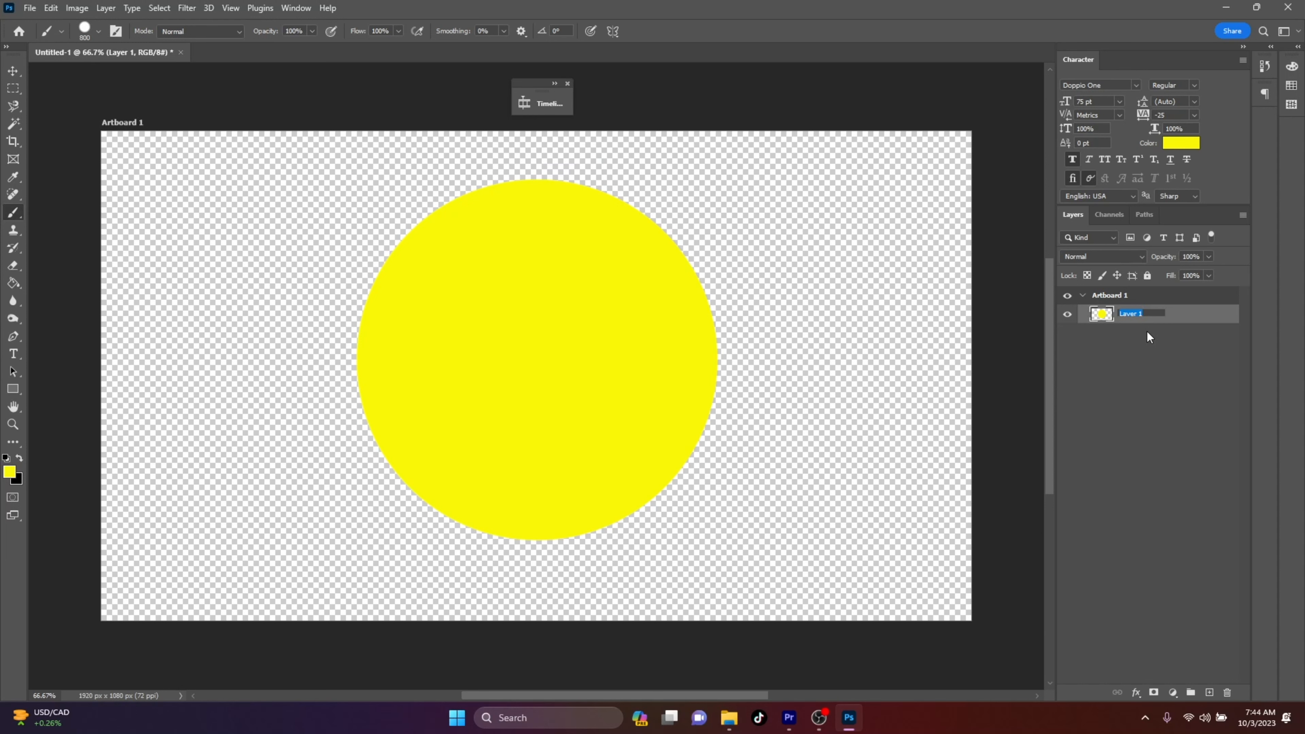
text(Head)
key(Return)
Add a new layer above Head and name it Eyeballs.
click(1209, 692)
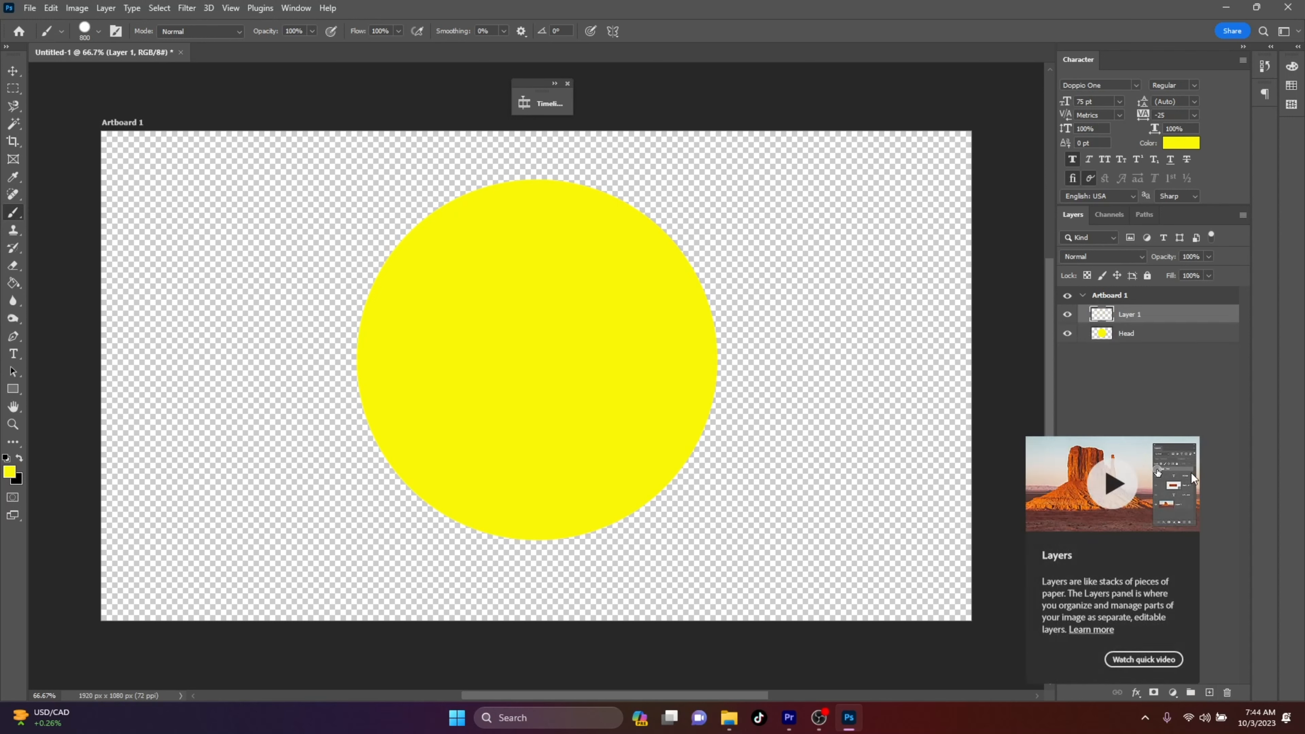
double_click(1129, 315)
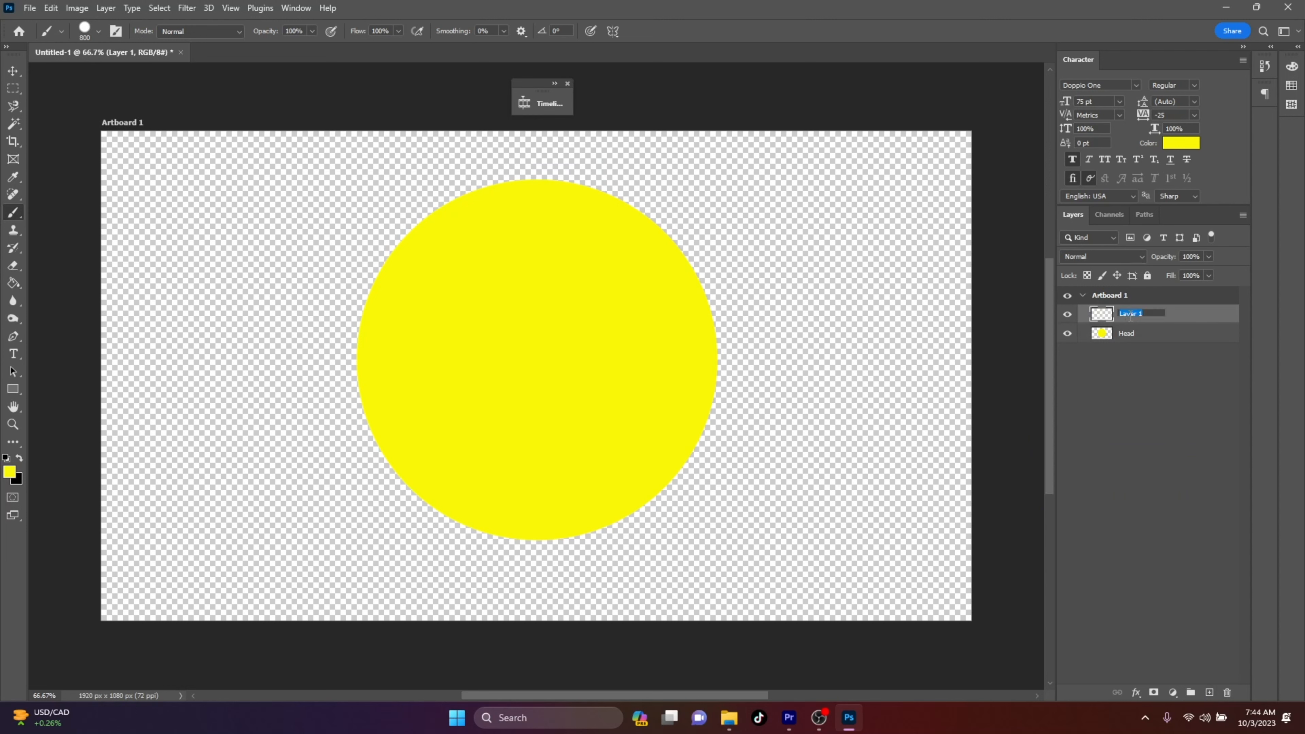
text(Eyeballs)
key(Return)
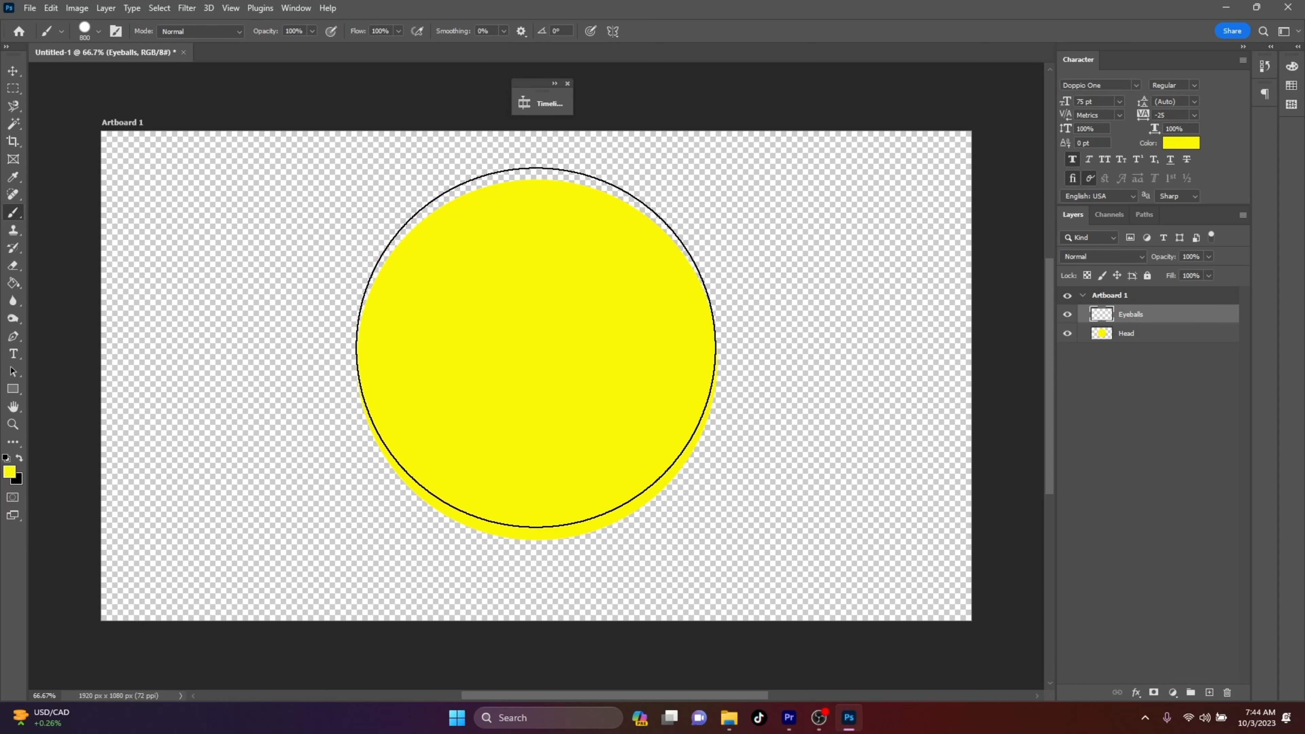
Paint two off-white (fcfcfa) eyeballs side by side on the upper half of the face with a 250 px brush.
key(bracketleft)
key(bracketleft)
key(bracketleft)
key(bracketleft)
key(bracketleft)
key(bracketleft)
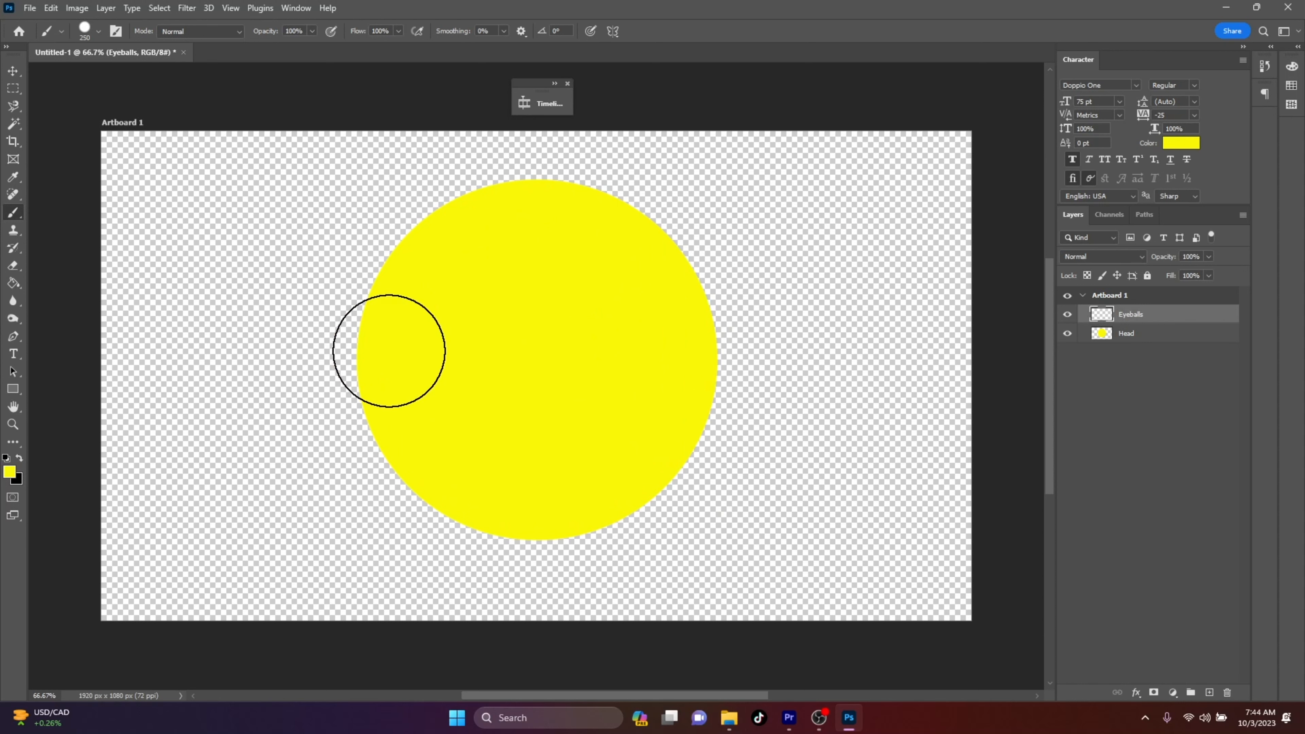
click(10, 471)
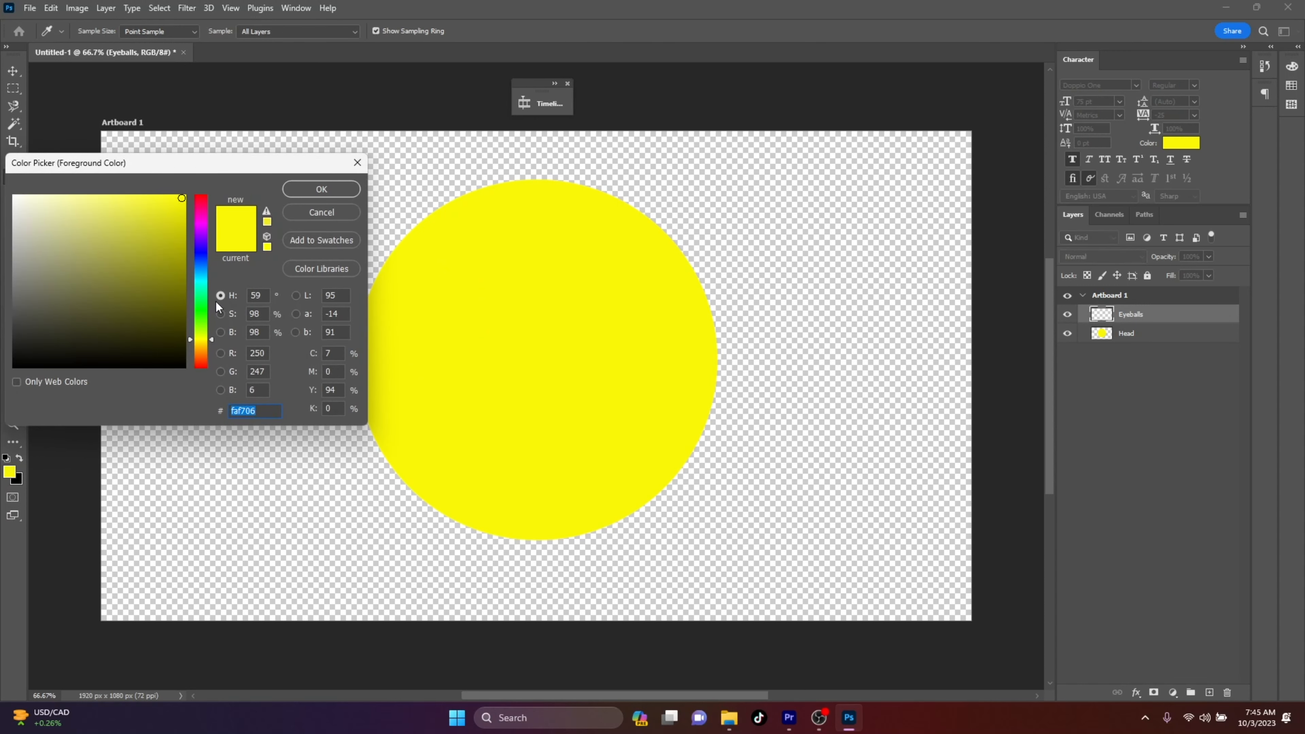
click(14, 197)
click(310, 190)
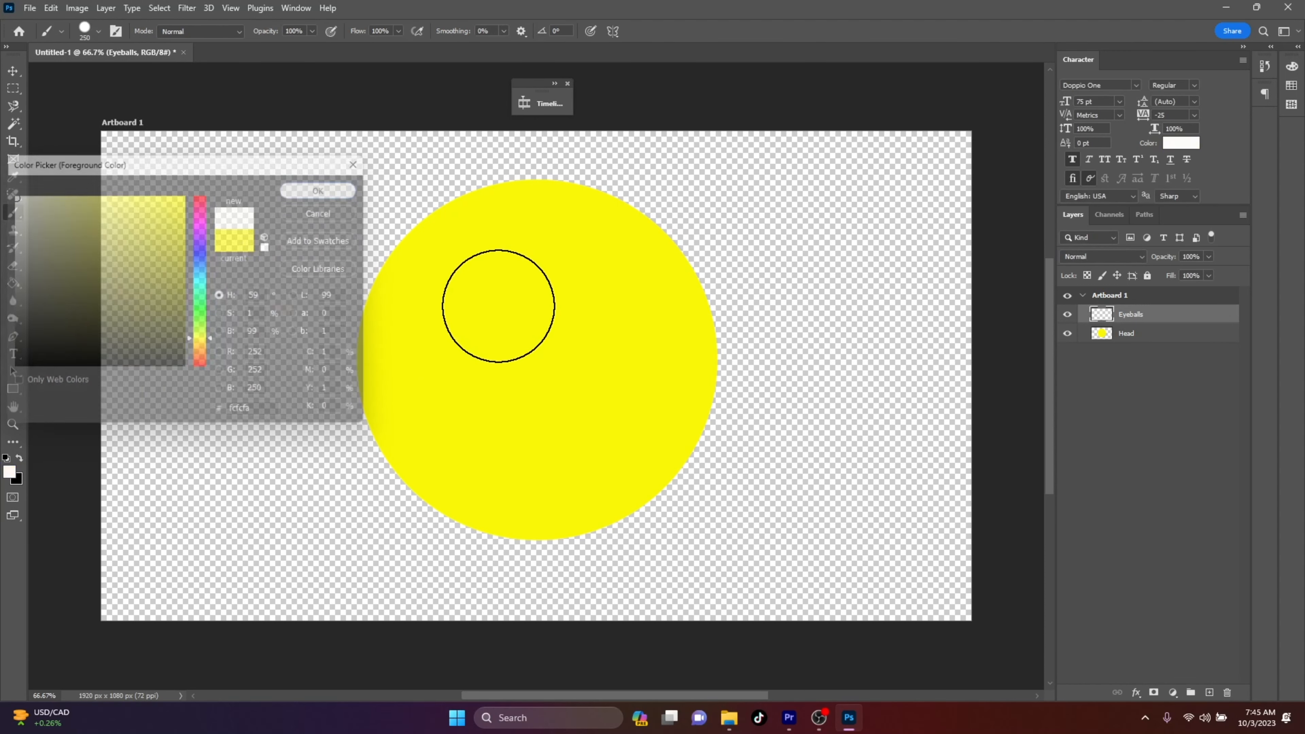
click(454, 316)
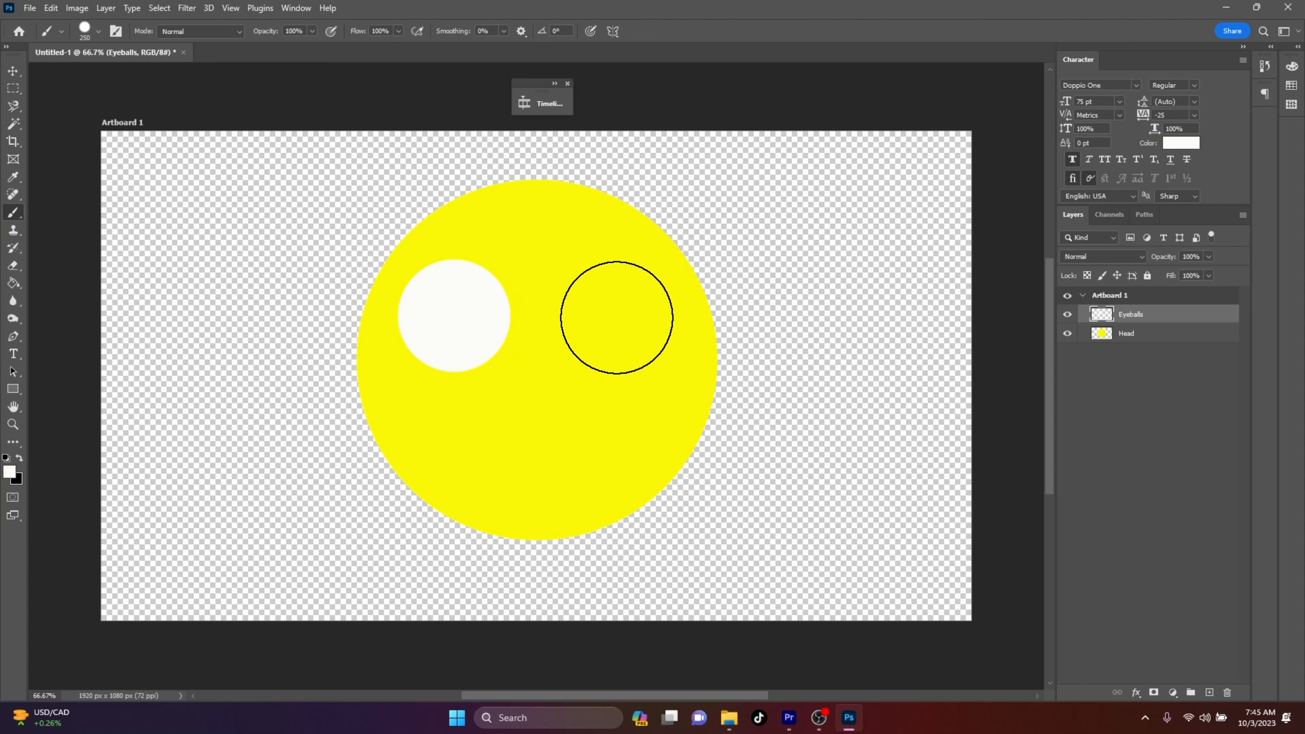
click(616, 317)
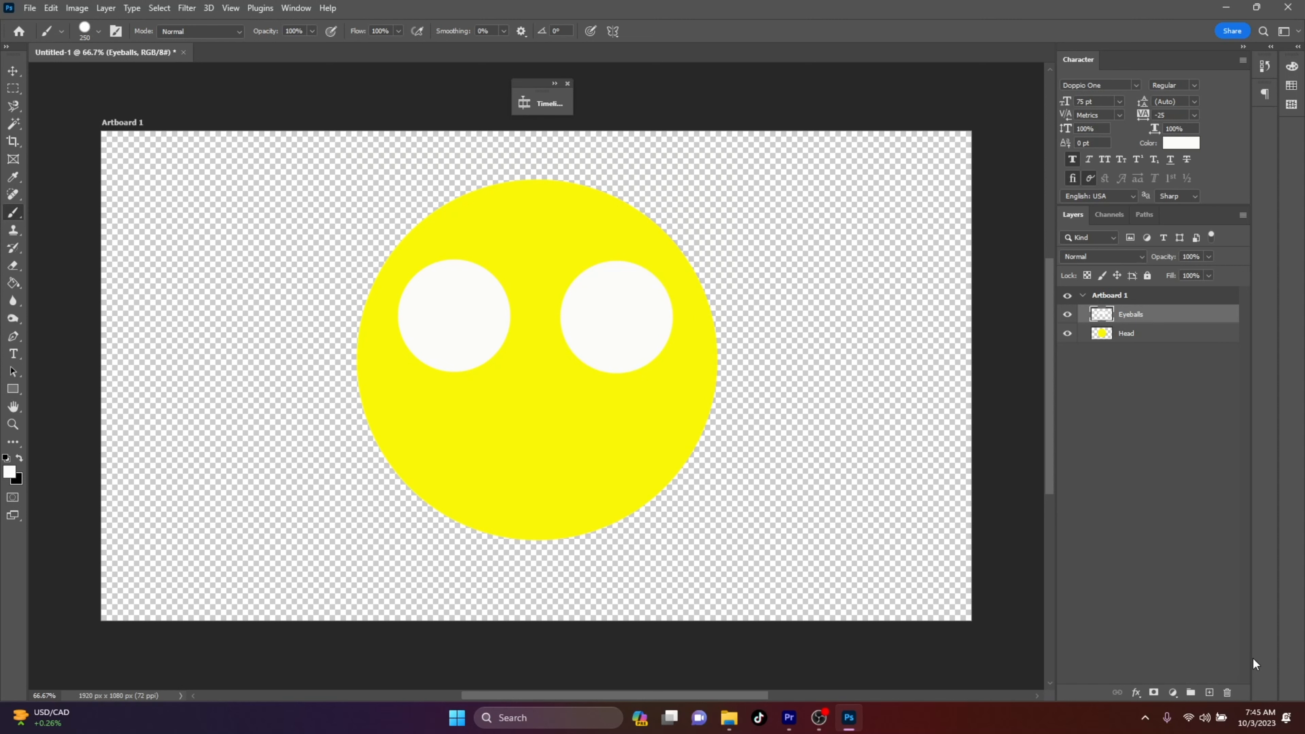
Add a new layer above Eyeballs and name it Pupils.
click(1209, 692)
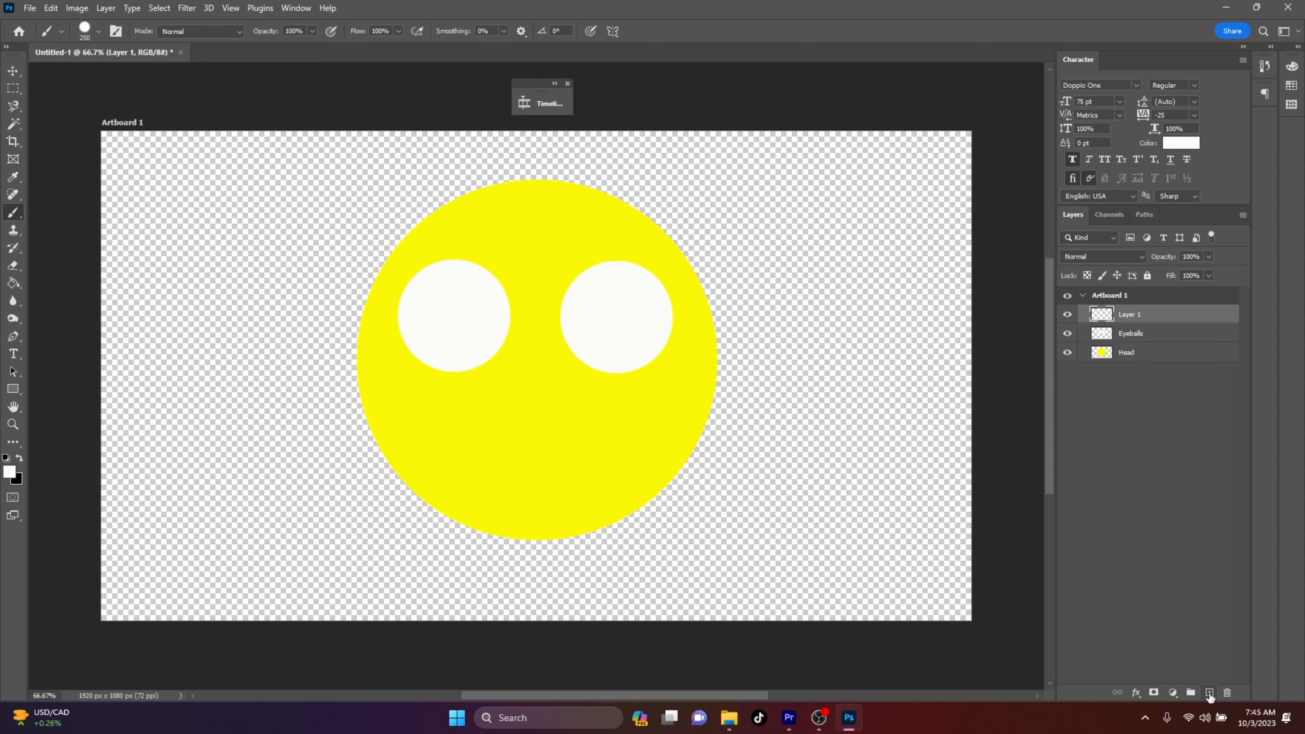
double_click(1129, 313)
text(Pupils)
key(Return)
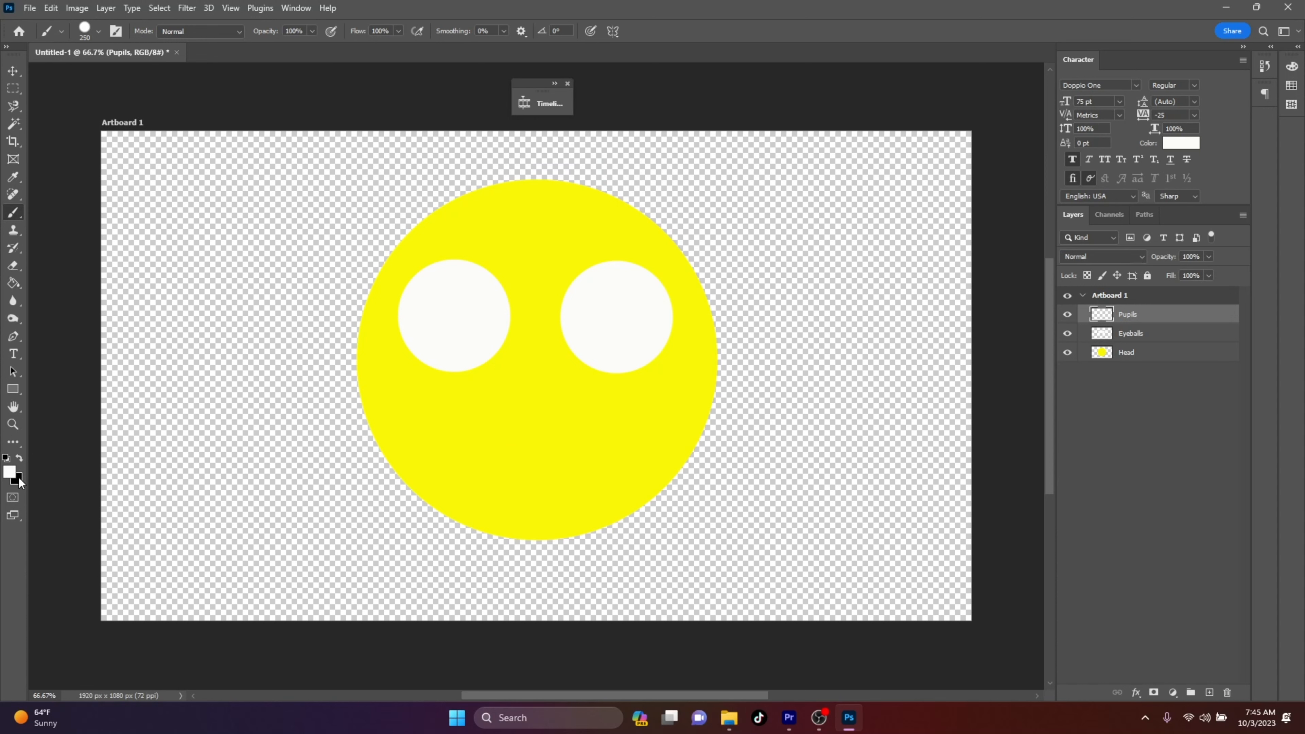
Paint a black (000000) pupil in the middle of each white eyeball with a 90 px brush.
click(7, 461)
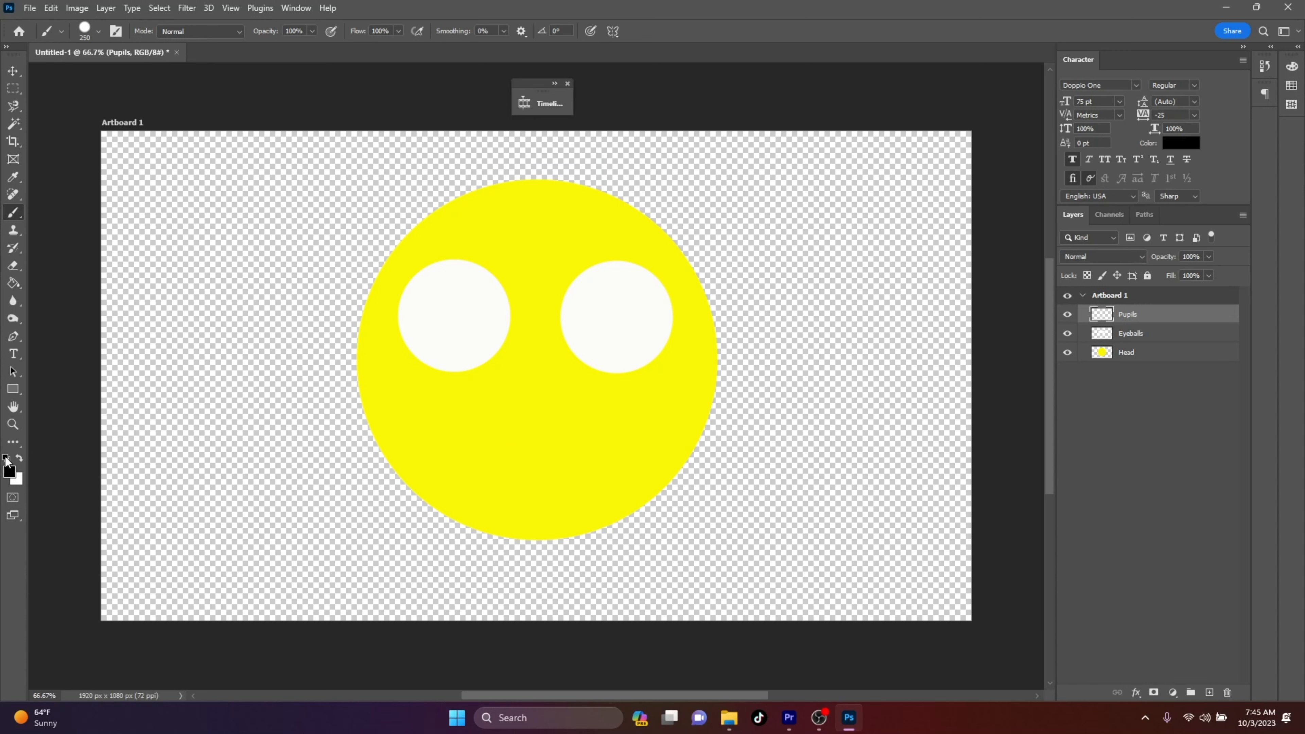
click(9, 470)
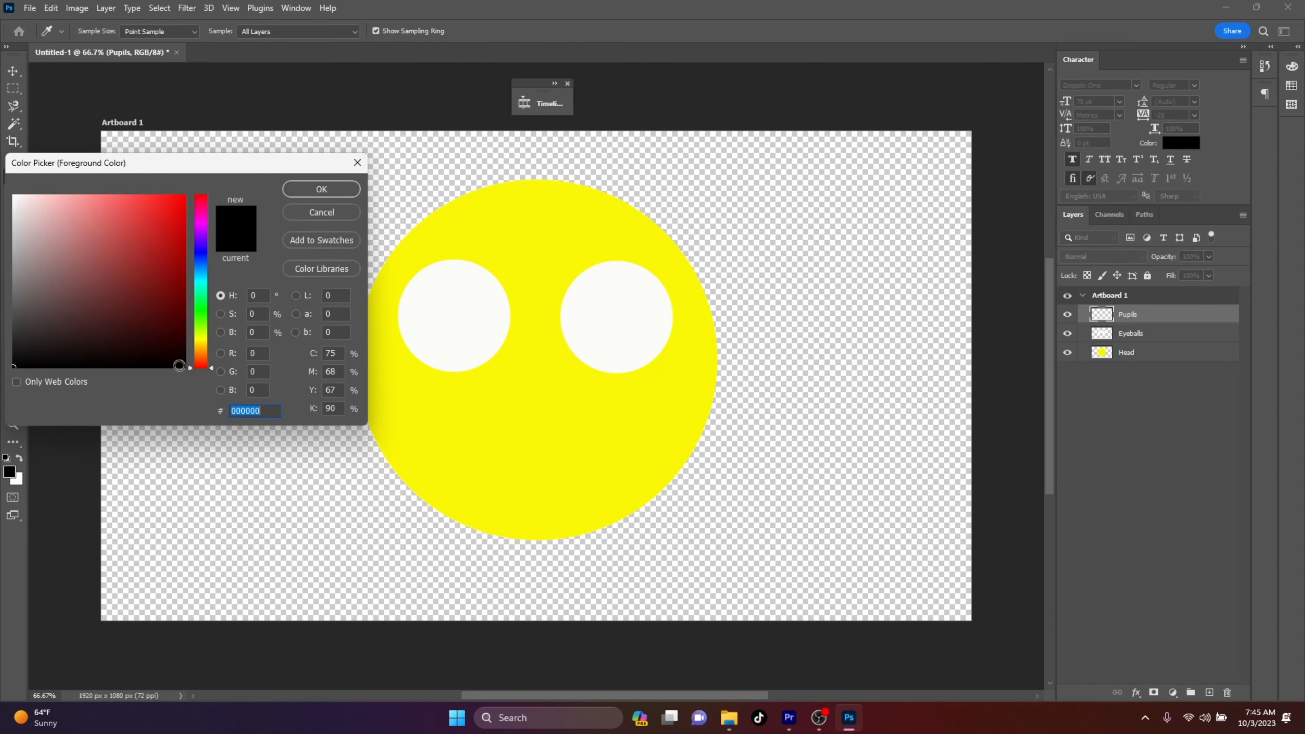
click(321, 189)
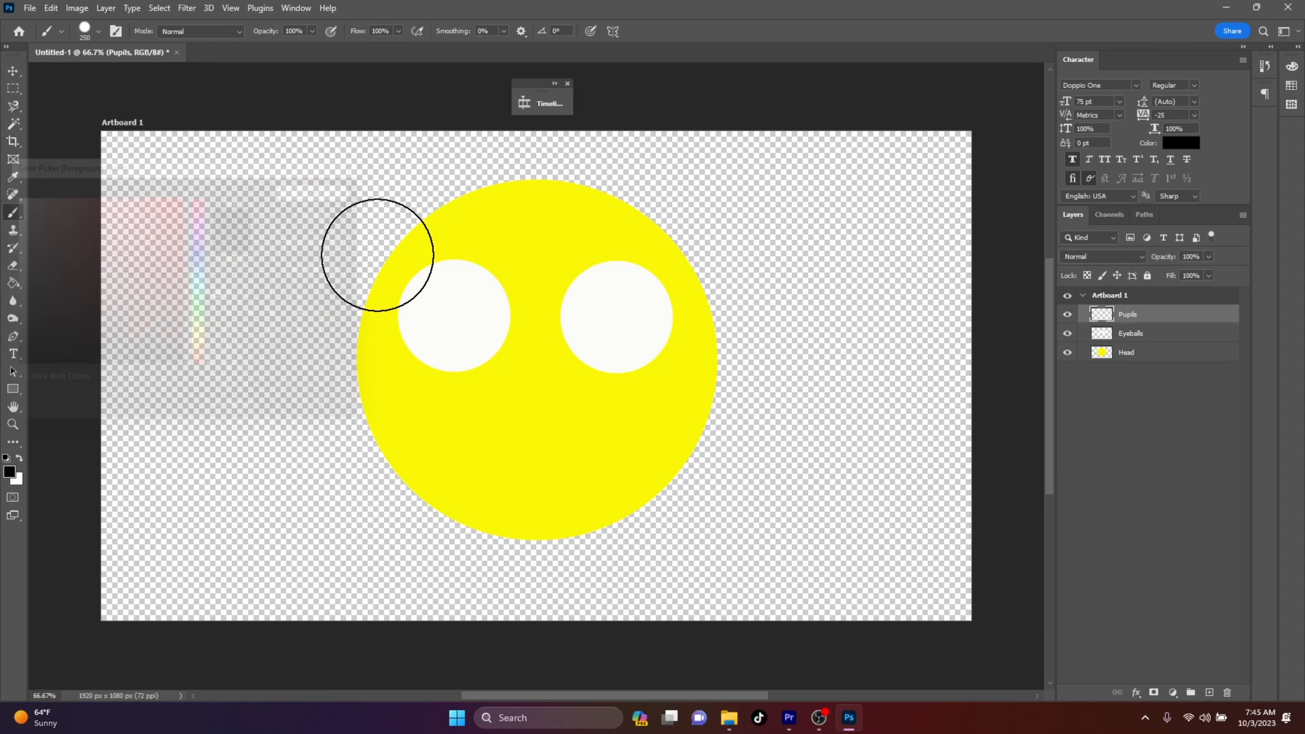
key(bracketleft)
key(bracketleft)
key(bracketleft)
key(bracketleft)
key(bracketleft)
key(bracketleft)
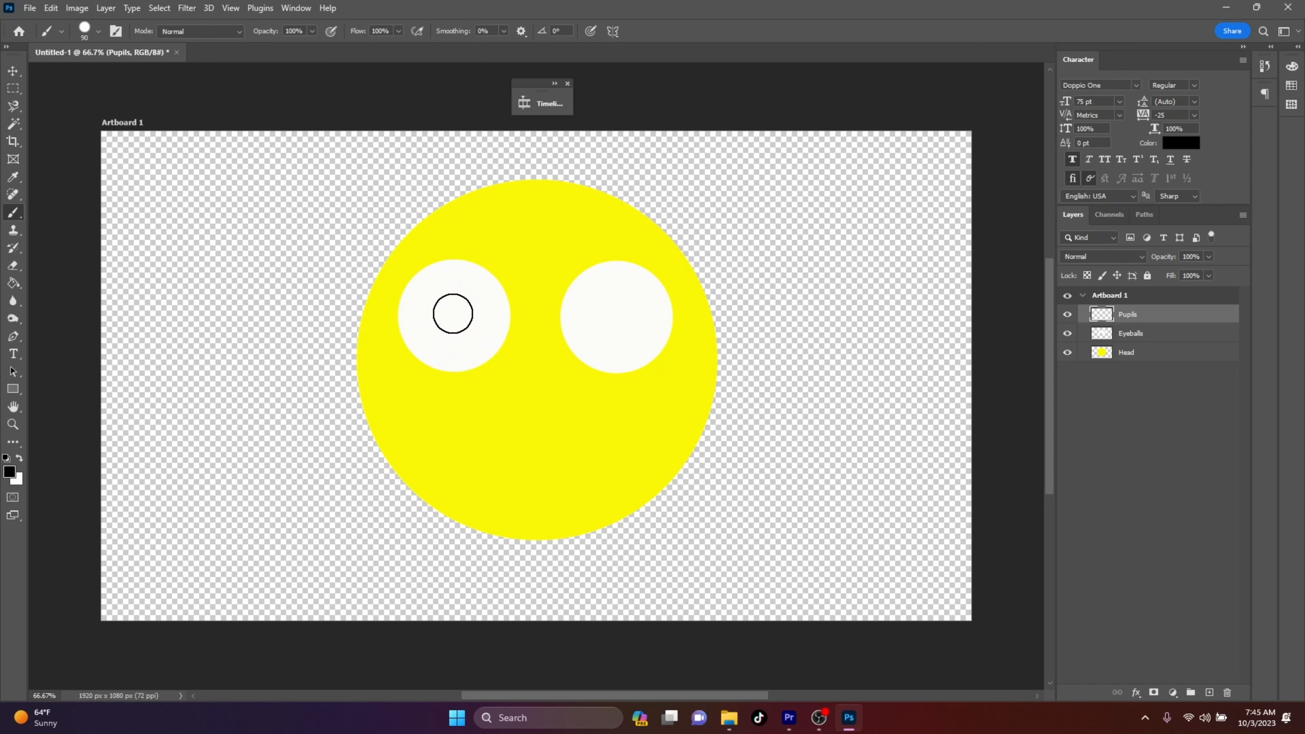
click(451, 317)
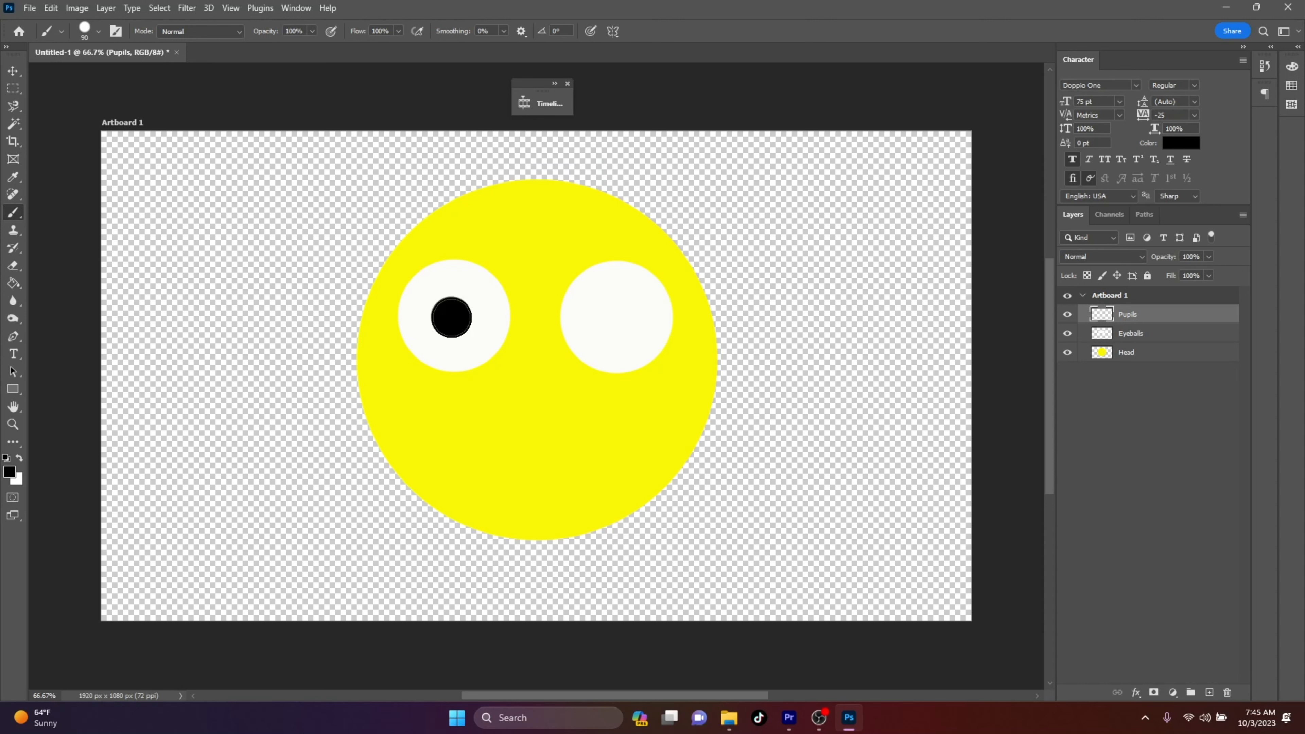
click(616, 315)
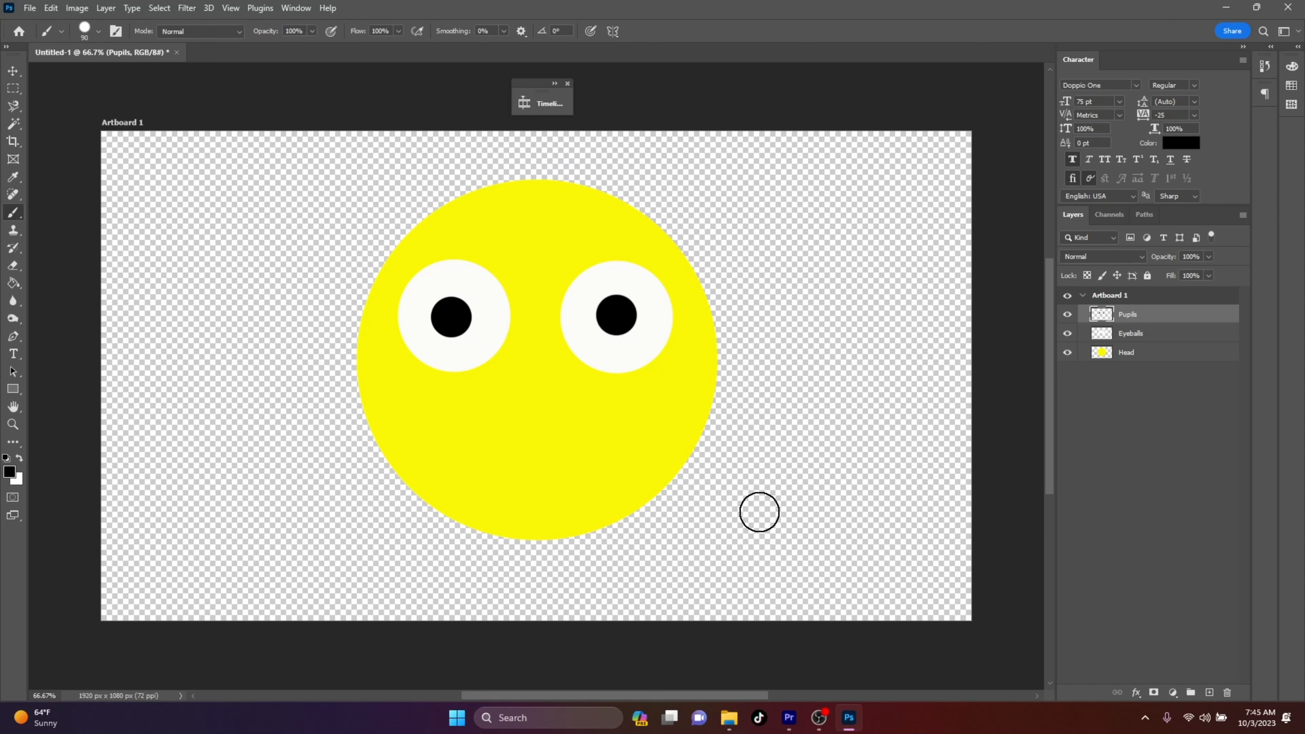
Add a new layer above Pupils and name it "open mouth".
click(1211, 693)
double_click(1130, 314)
text(ope)
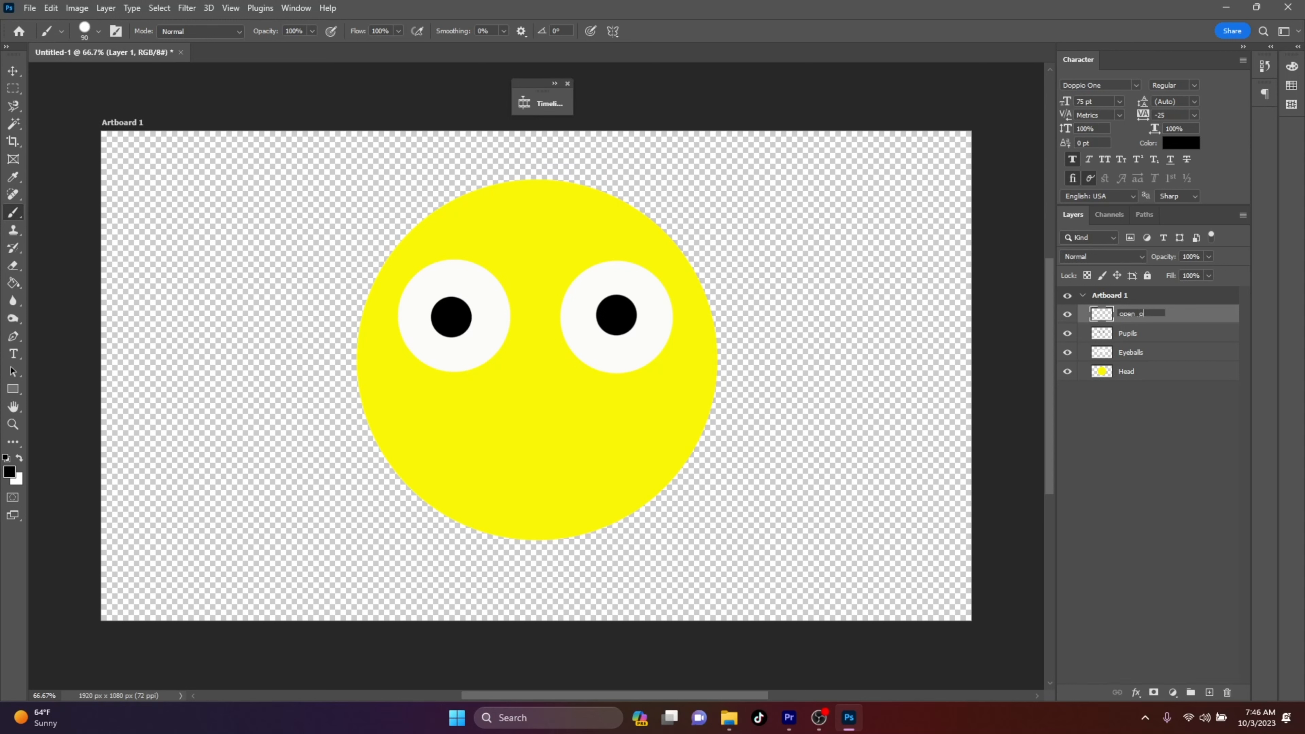
text(n mouth)
key(Return)
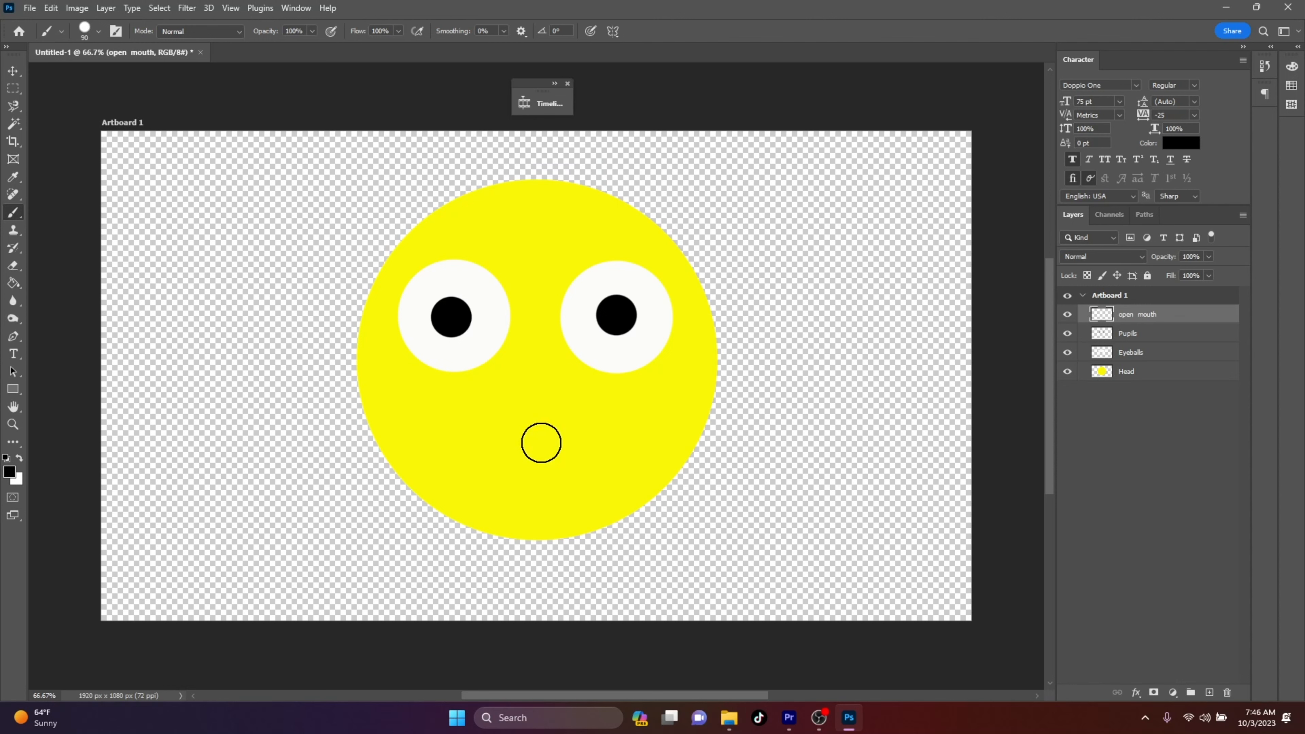
Paint a round black open mouth on the lower half of the face with a 200 px brush.
key(bracketright)
key(bracketright)
key(bracketright)
key(bracketright)
key(bracketright)
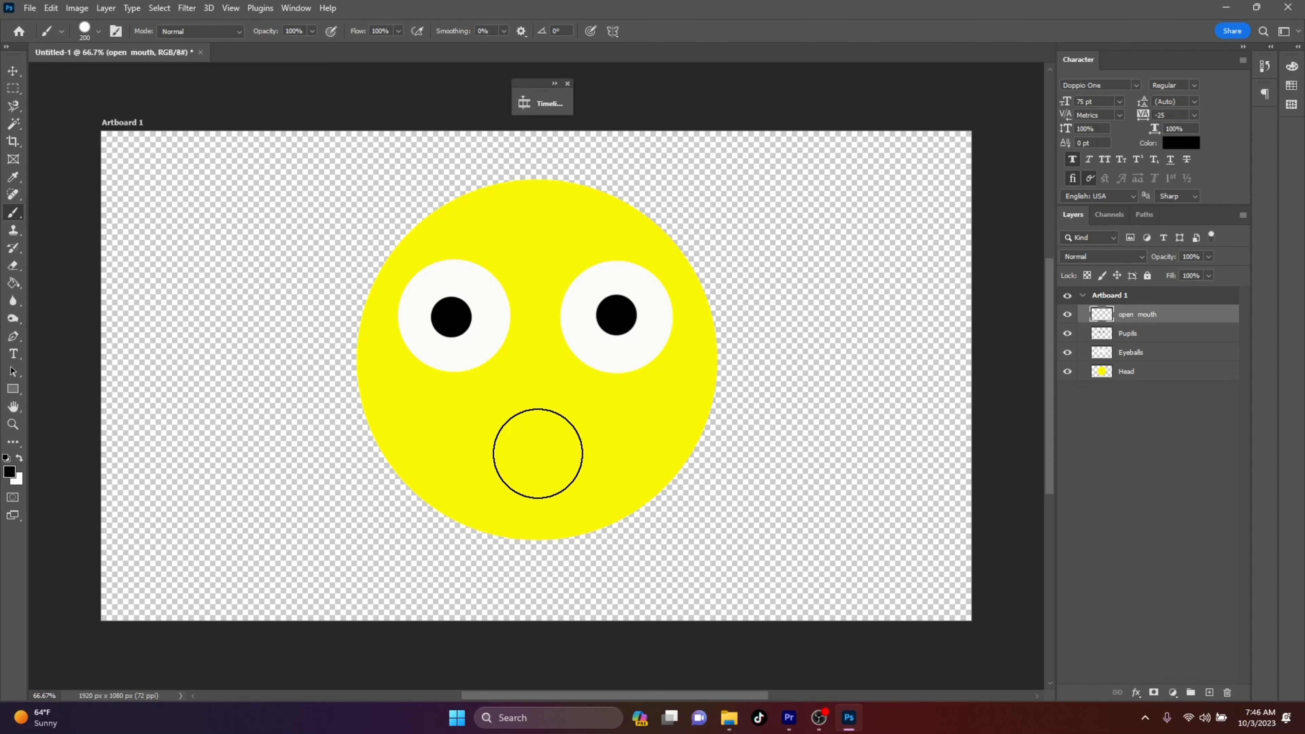
click(538, 453)
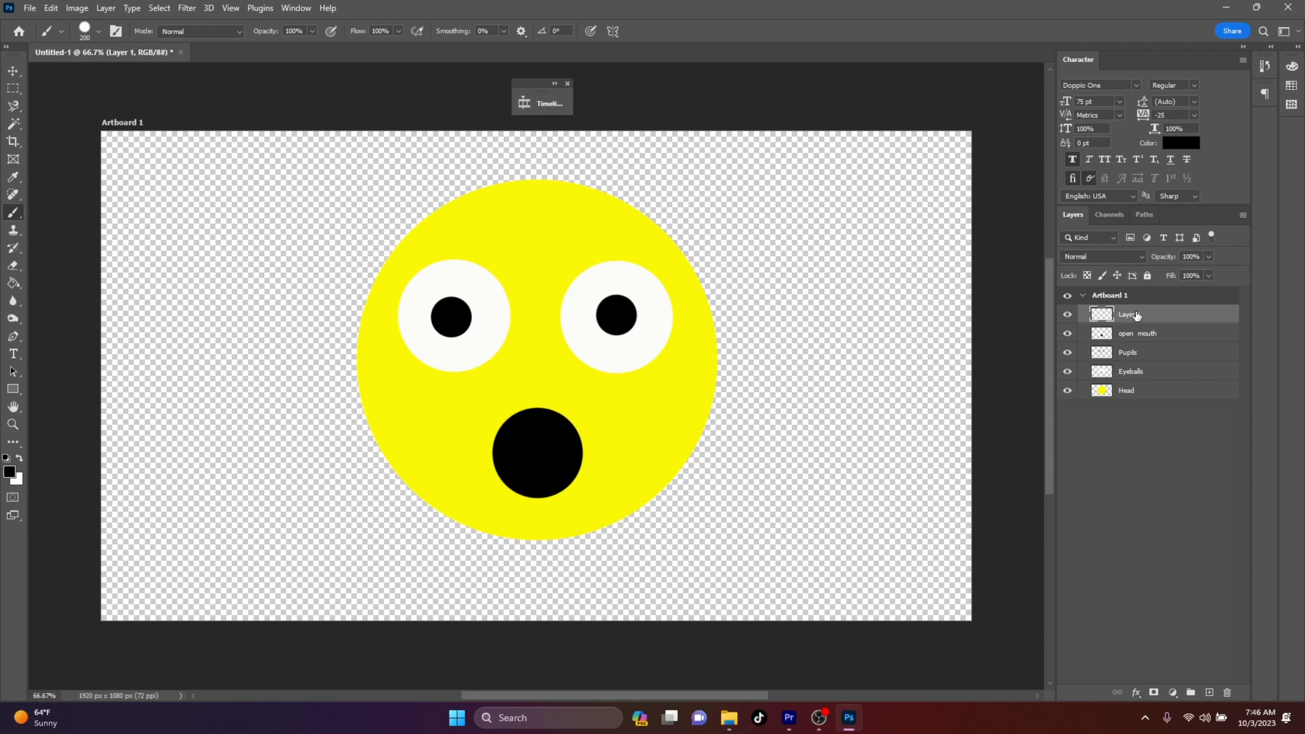
Add a new layer above open mouth, name it "Closed Mouth", and briefly check the face with the open mouth hidden.
text(Closed Mouth)
key(Return)
click(1067, 334)
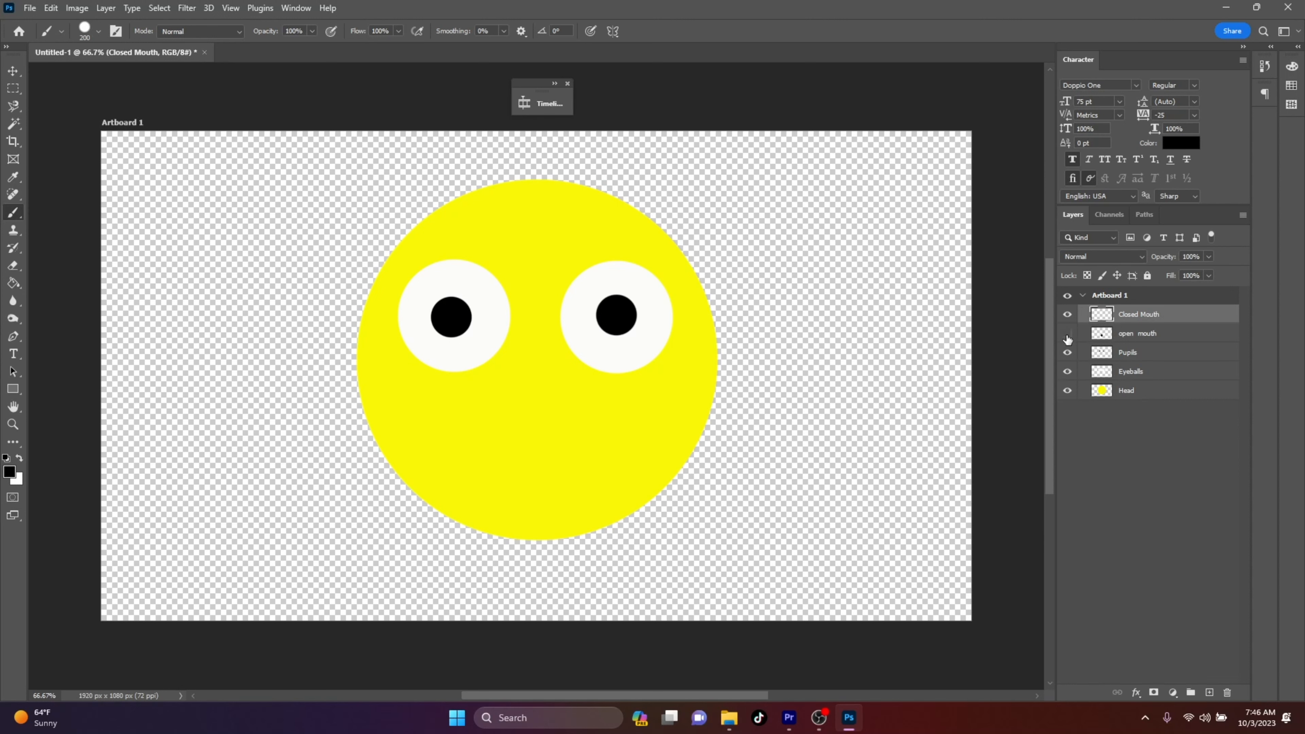
click(1068, 335)
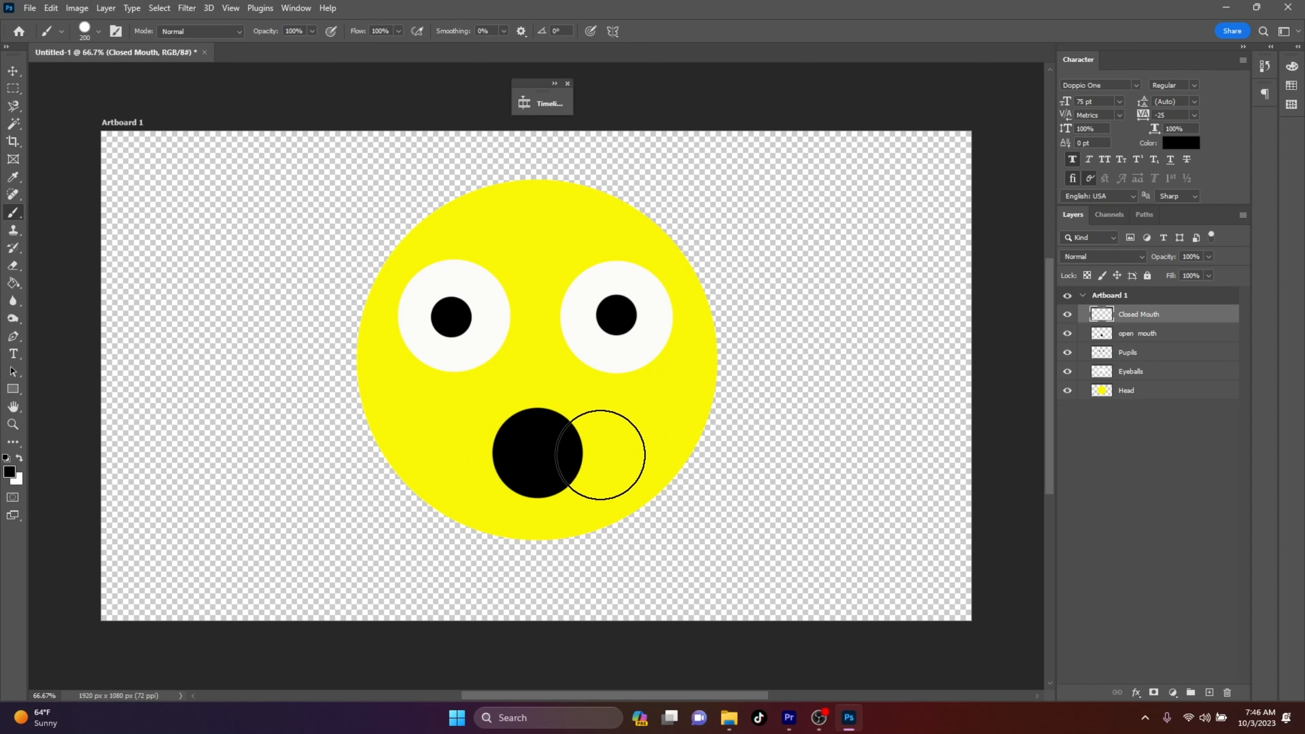
Paint a horizontal black line across the open mouth, slightly wider than it, on the Closed Mouth layer with a 20 px brush.
key(bracketleft)
key(bracketleft)
key(bracketleft)
key(bracketleft)
key(bracketleft)
key(bracketleft)
key(bracketleft)
key(bracketleft)
key(bracketleft)
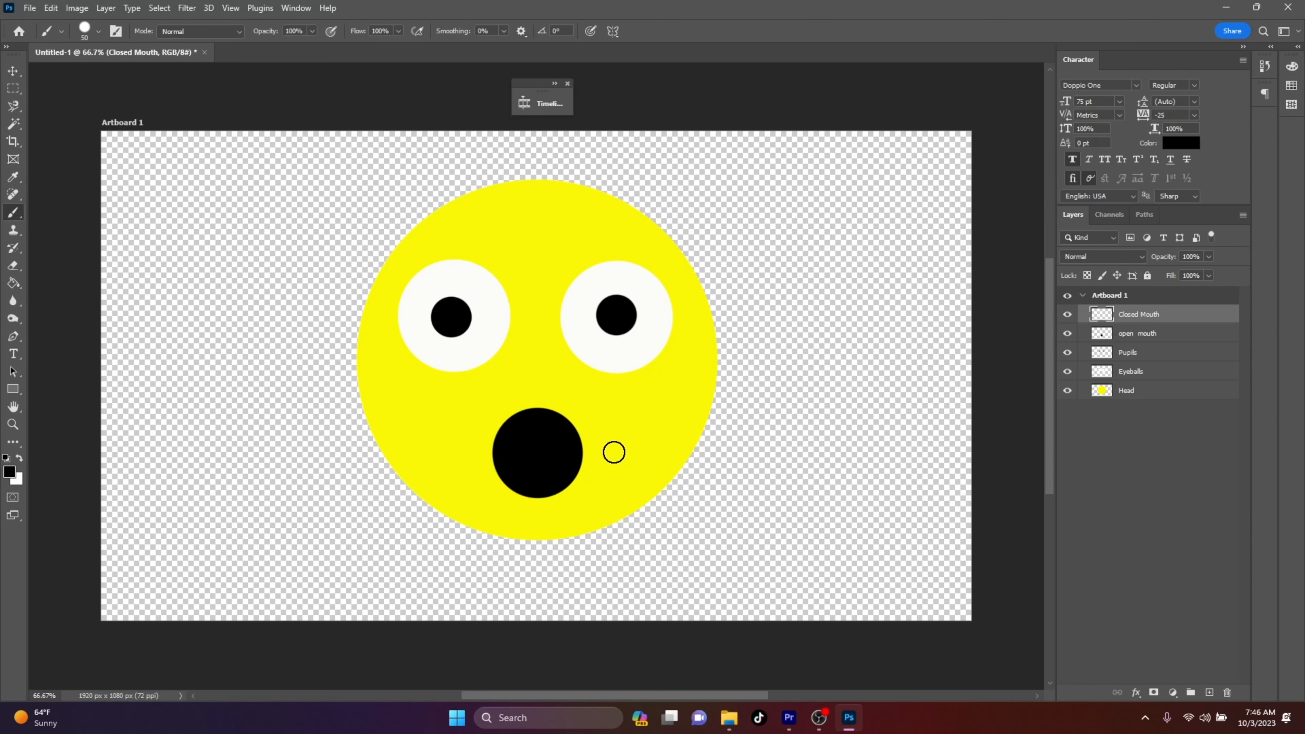
key(bracketleft)
key(bracketleft)
key(bracketleft)
key(bracketleft)
key(bracketleft)
key(bracketleft)
click(589, 453)
drag(589, 453, 480, 456)
Switch the open mouth layer off and on repeatedly to compare the closed and open mouth.
click(1067, 333)
click(1067, 335)
click(1067, 335)
click(1066, 335)
click(1067, 335)
click(1067, 333)
click(1067, 334)
click(1067, 334)
click(1067, 334)
click(1067, 335)
click(1066, 335)
click(1067, 335)
click(1067, 335)
Add a new layer above Closed Mouth and name it "Left Eye brow".
click(1209, 692)
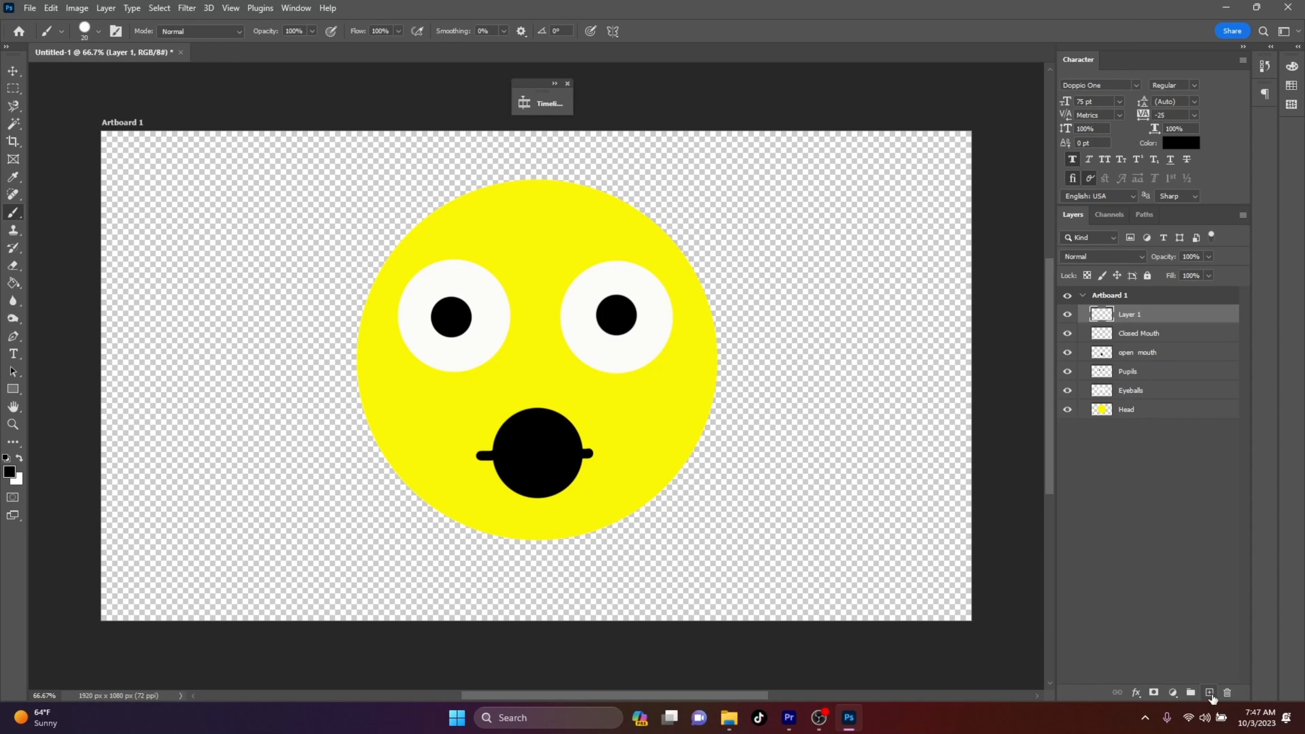
double_click(1127, 319)
text(Left Eye brow)
key(Return)
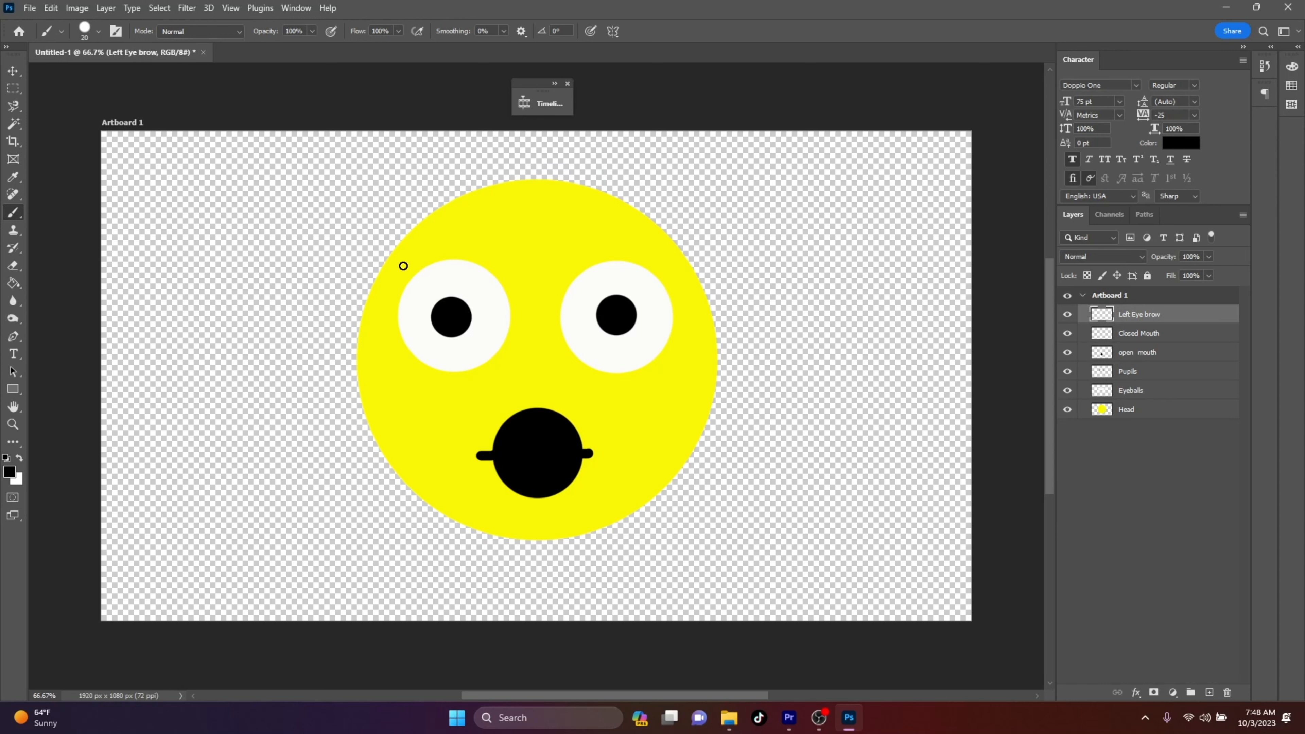
Paint a gently arched black eyebrow just above the left eye with a 30 px brush and hide its layer.
key(bracketright)
mouse_move(402, 254)
mouse_down()
mouse_move(452, 235)
mouse_move(506, 252)
mouse_up()
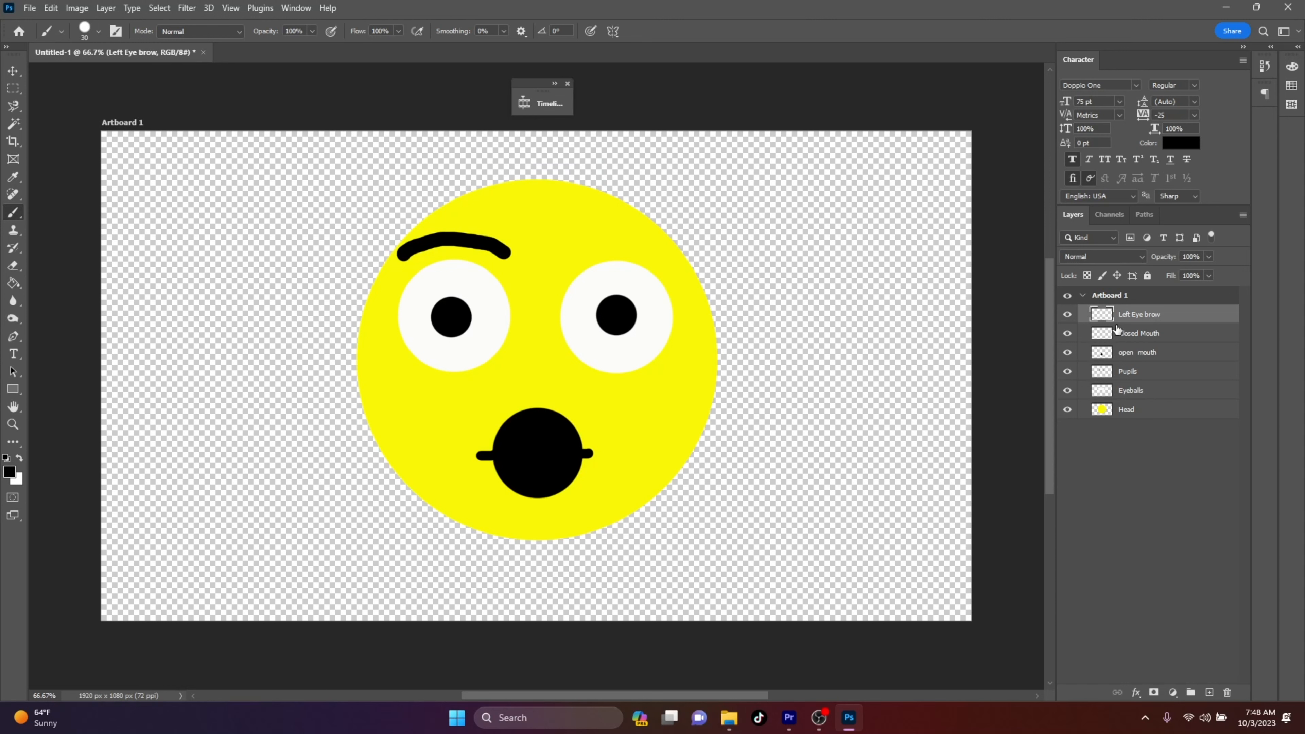
click(1066, 314)
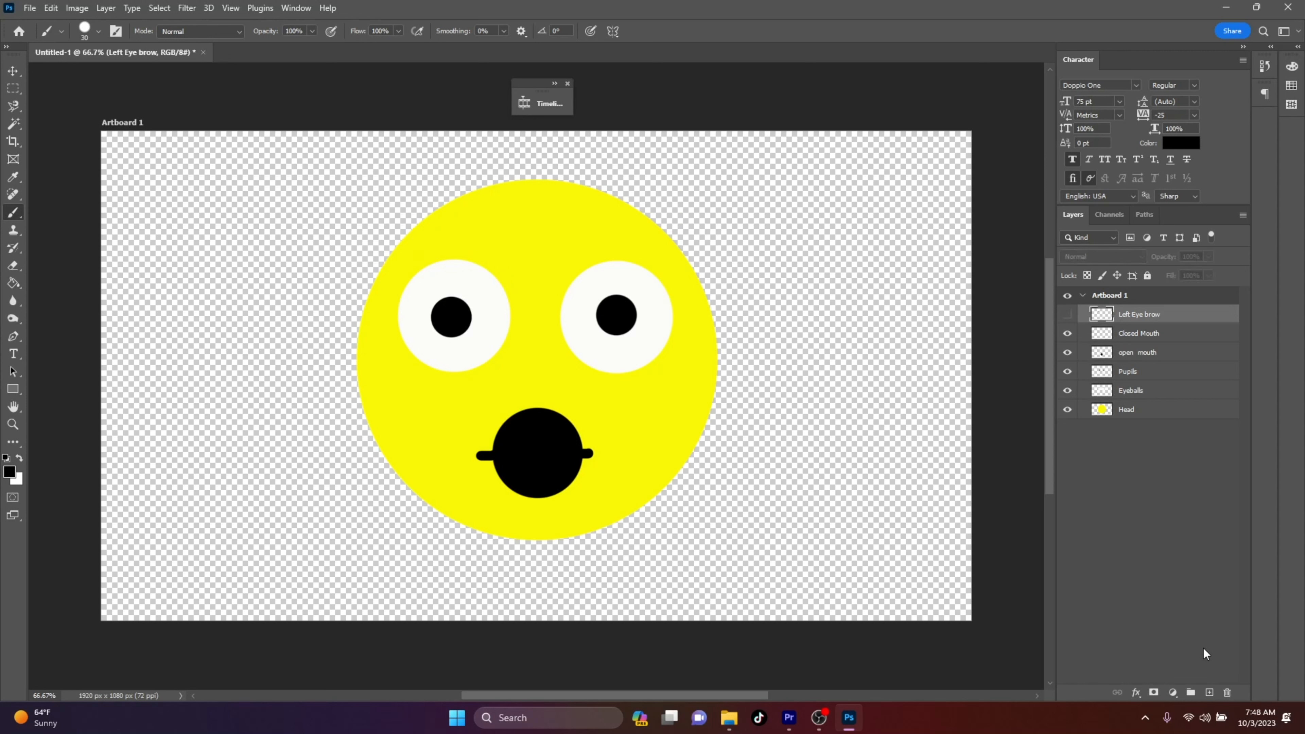
Add a layer named "Raised Left Eye Brow" on top and paint a higher, steeper black eyebrow over the left eye on it.
click(1210, 692)
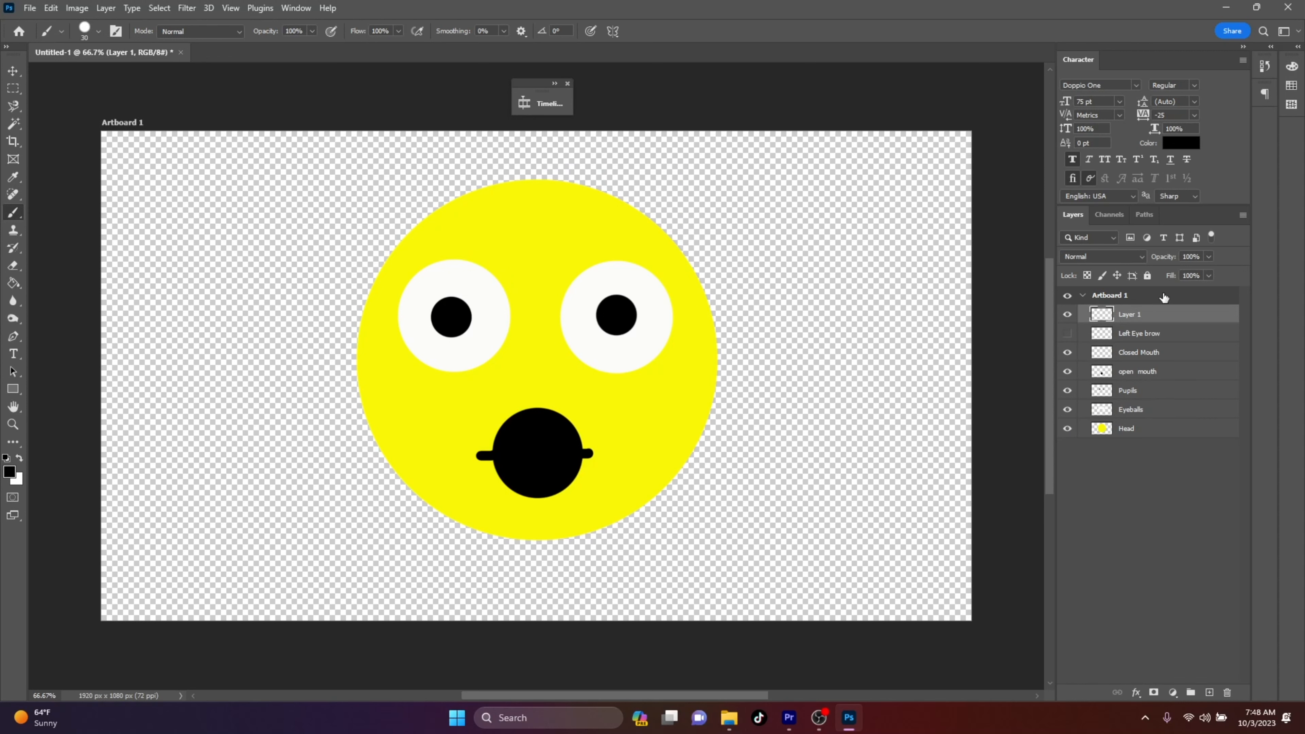
double_click(1132, 314)
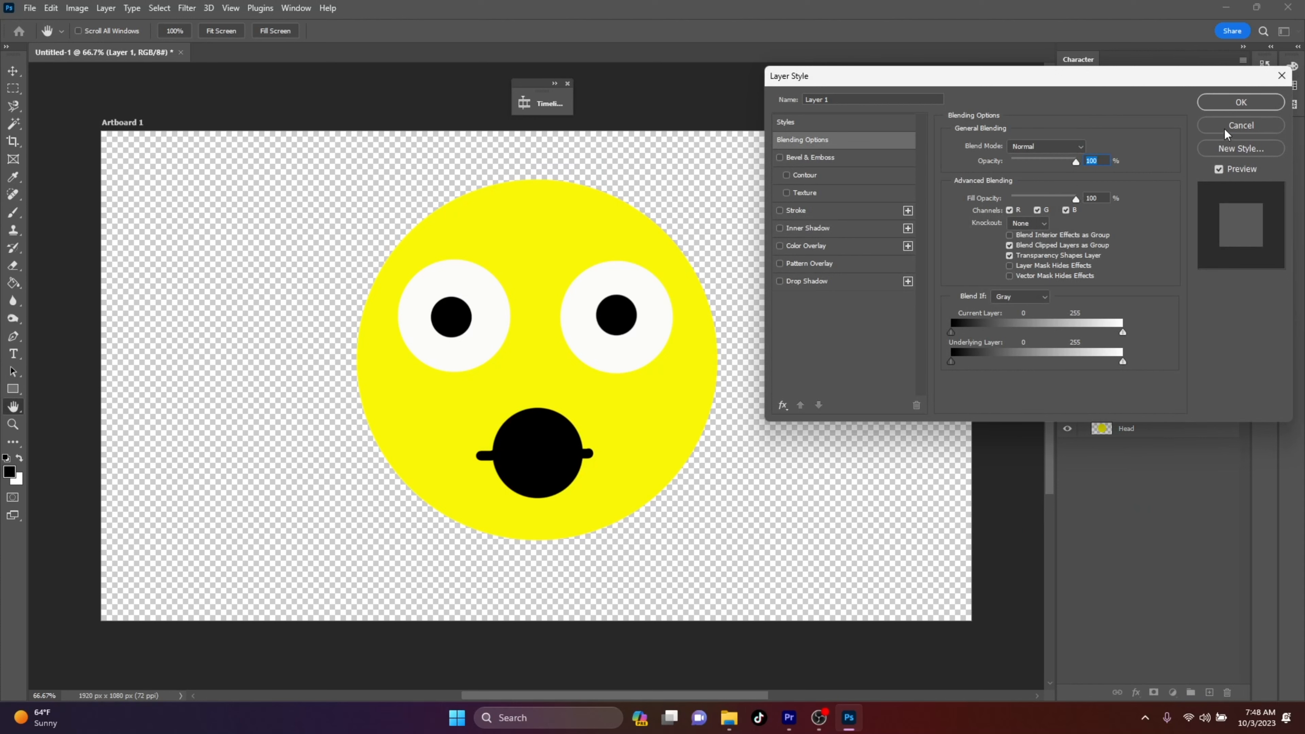
click(1224, 127)
double_click(1130, 315)
text(Raised)
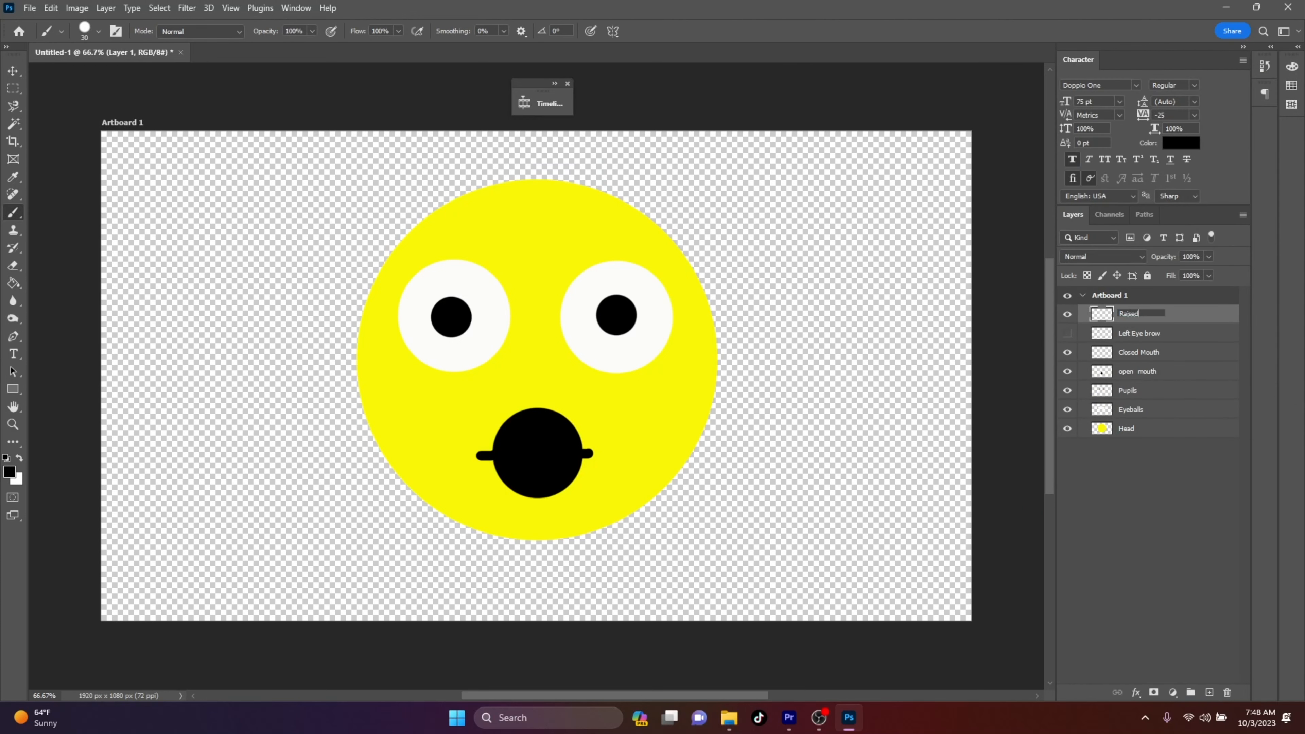
text( Left Ev)
text(e Brow)
key(Return)
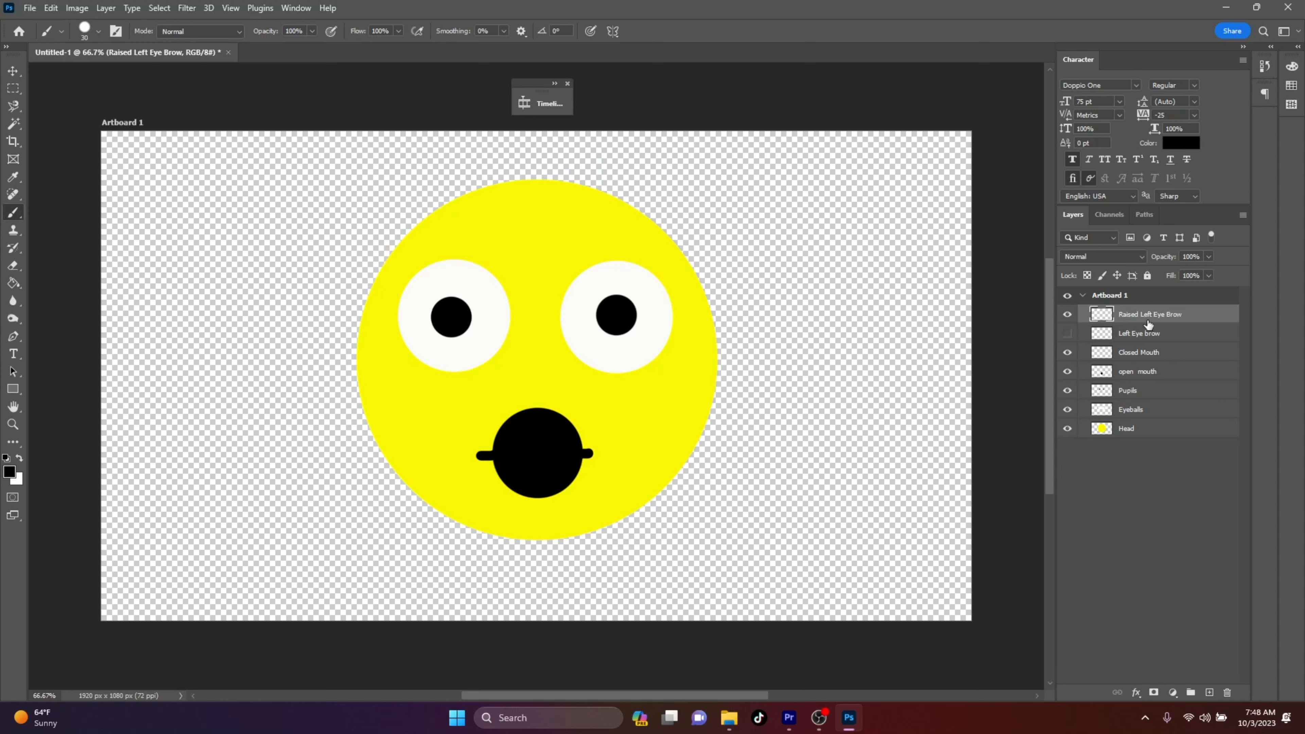
mouse_move(389, 269)
mouse_down()
mouse_move(437, 225)
mouse_move(488, 236)
mouse_up()
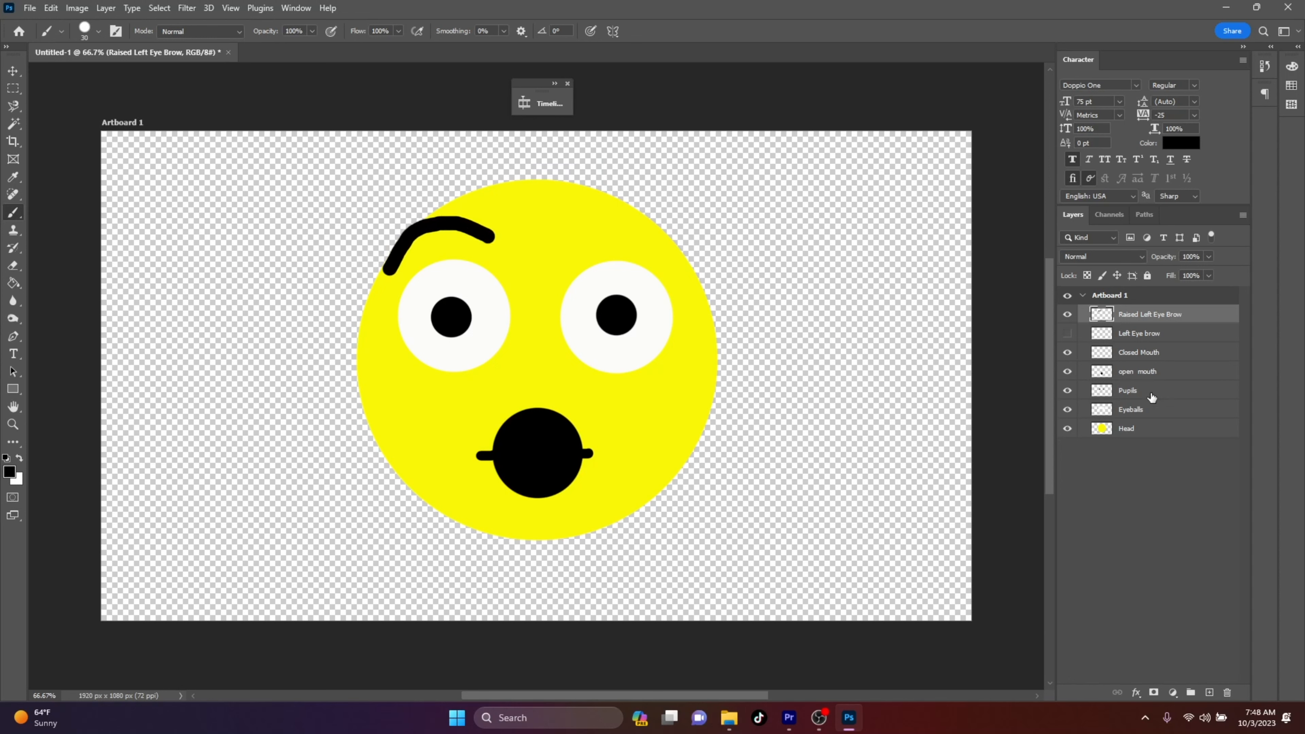
Compare the two left eyebrow versions and leave both eyebrow layers and Closed Mouth hidden.
click(1067, 333)
click(1067, 314)
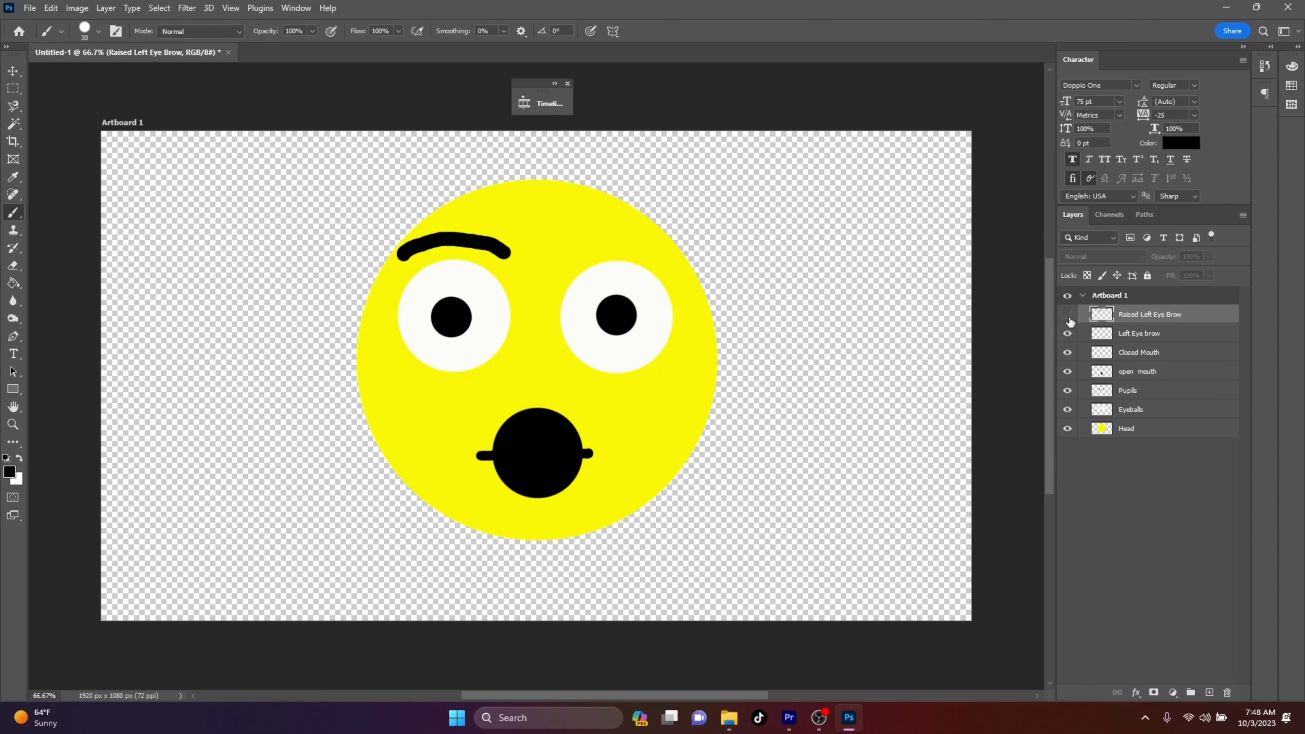
click(1067, 314)
click(1066, 333)
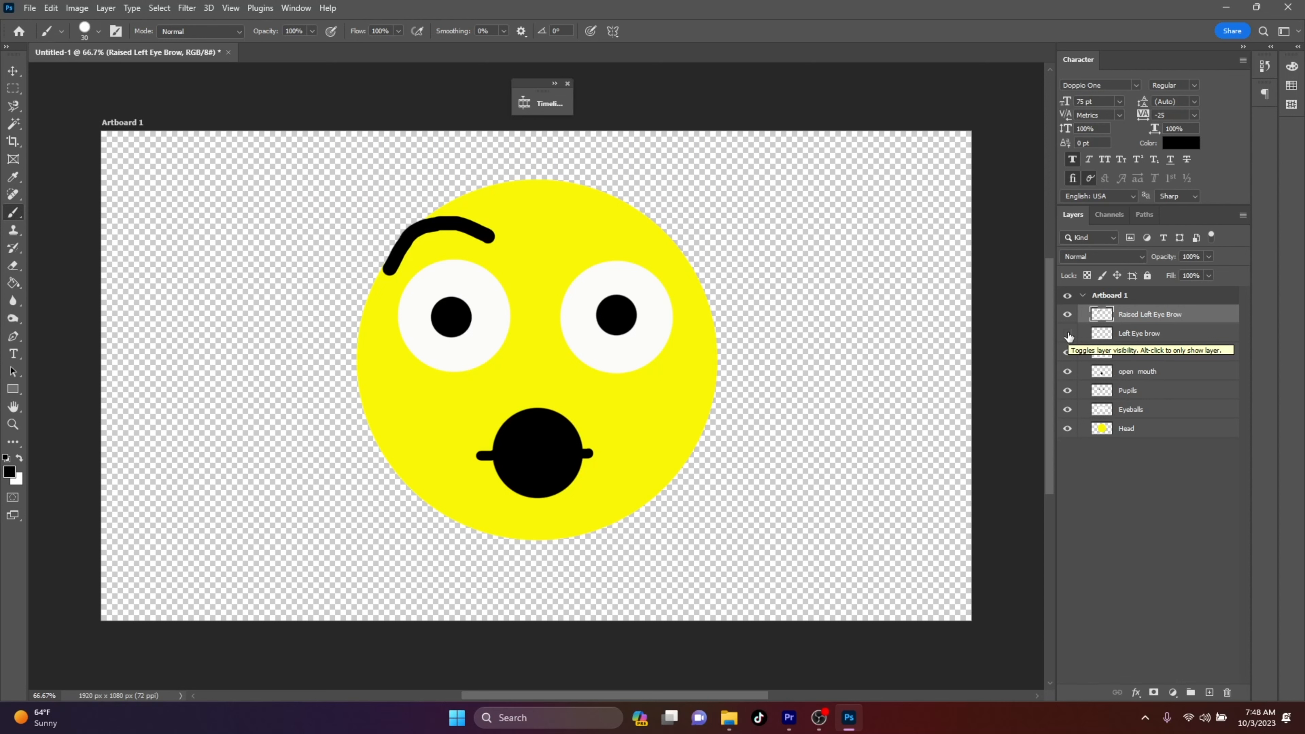
click(1067, 314)
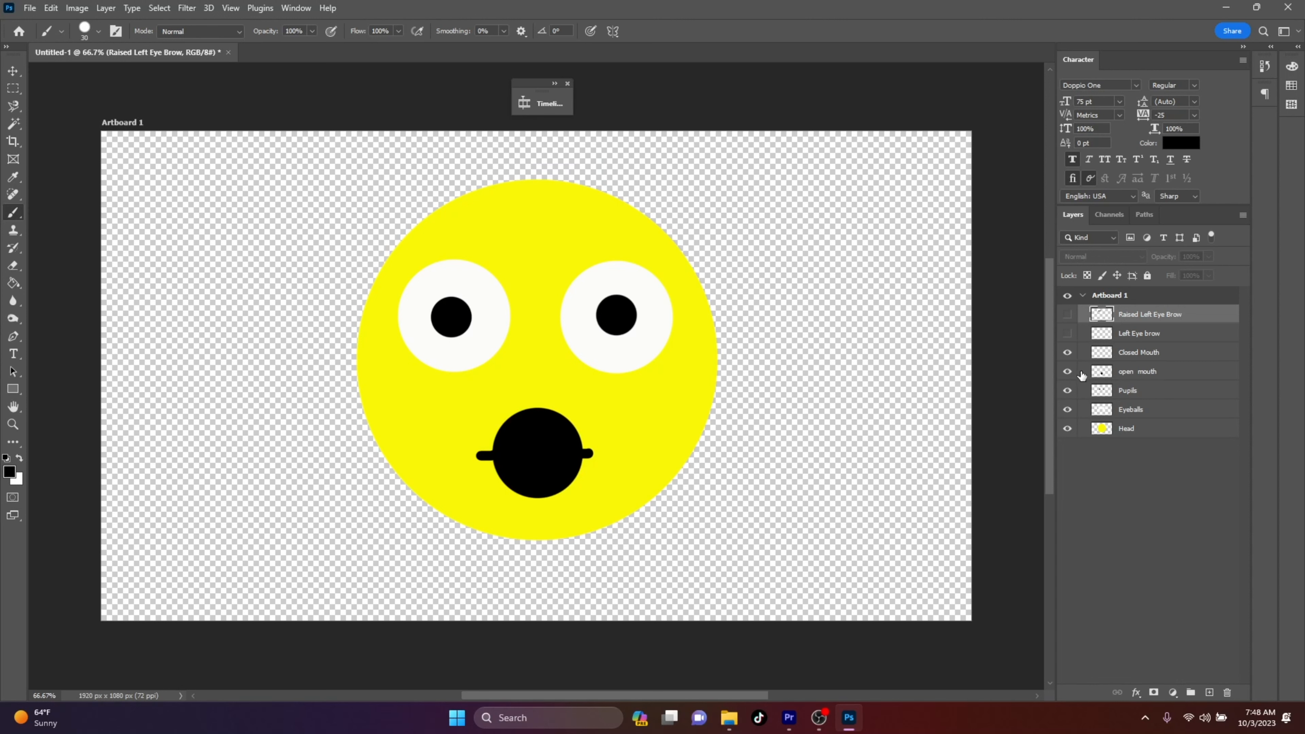
click(1066, 352)
Start saving a copy on the computer in the 2D Animation folder inside Classroom on the LaCie (E:) drive.
click(30, 9)
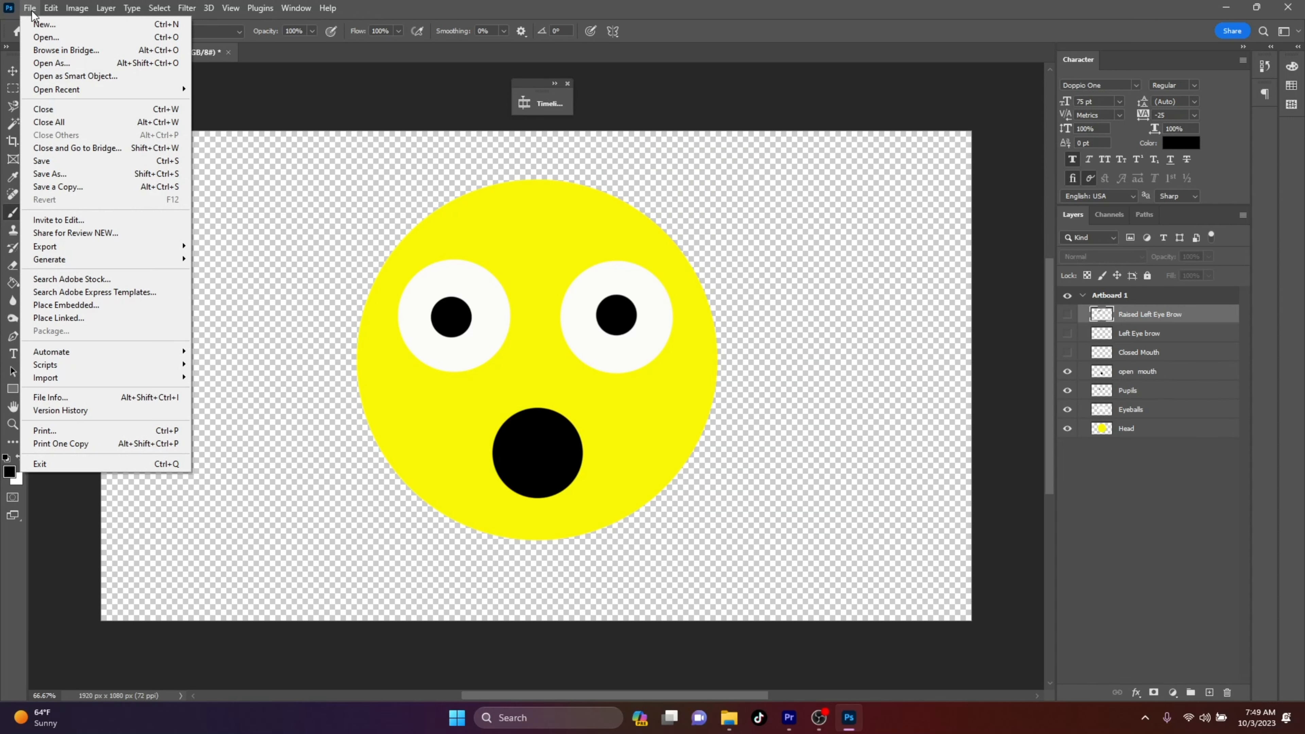
click(63, 187)
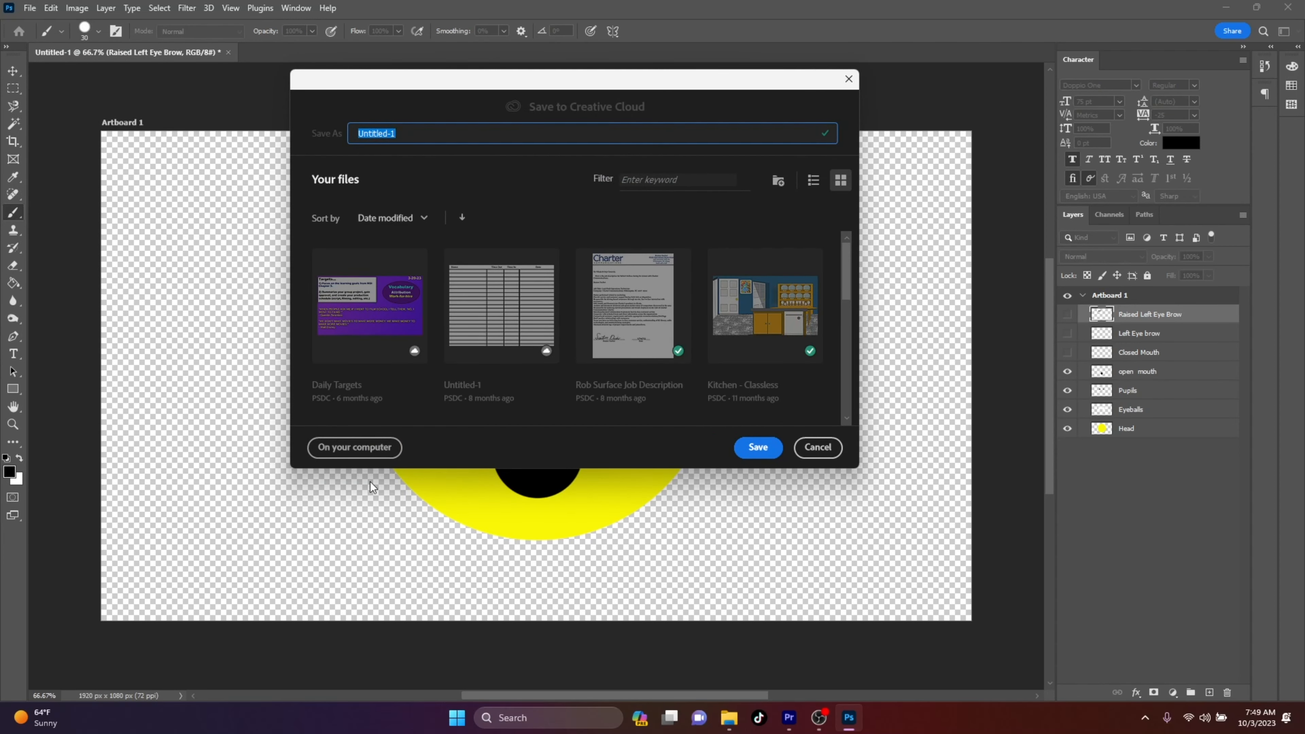
click(353, 448)
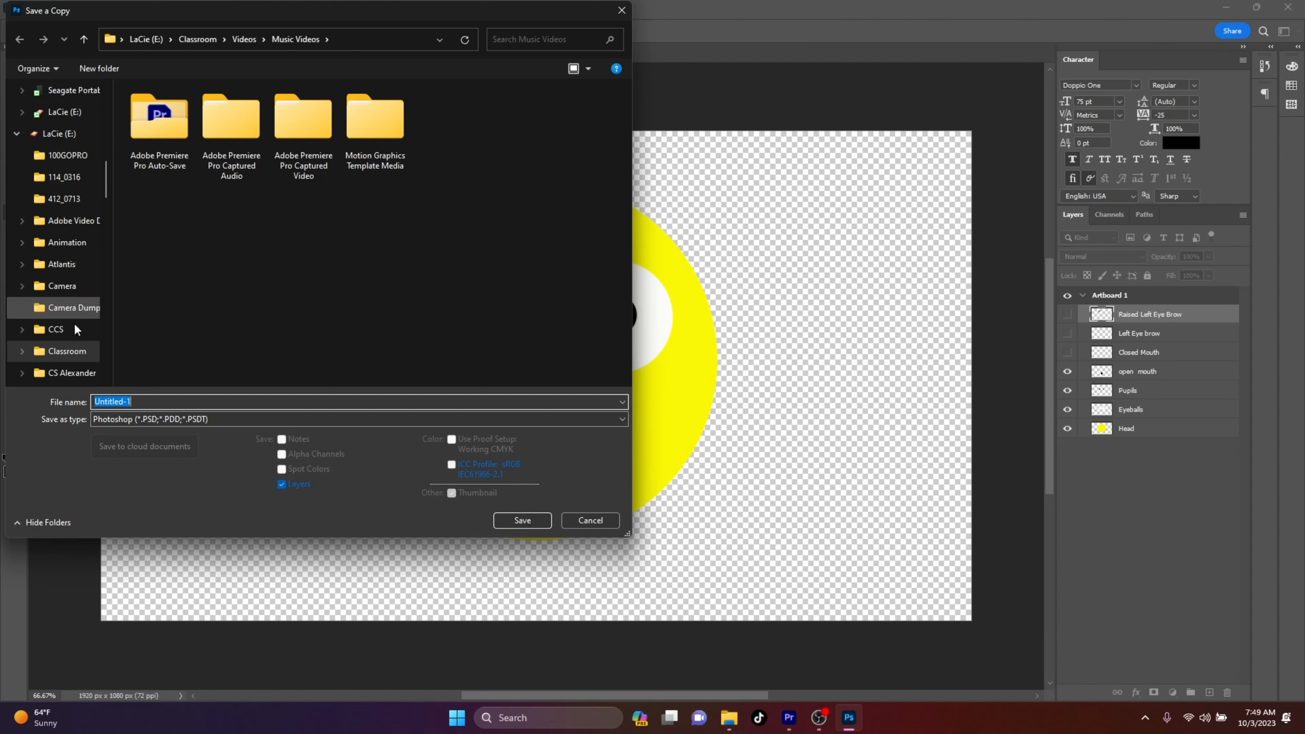
click(77, 352)
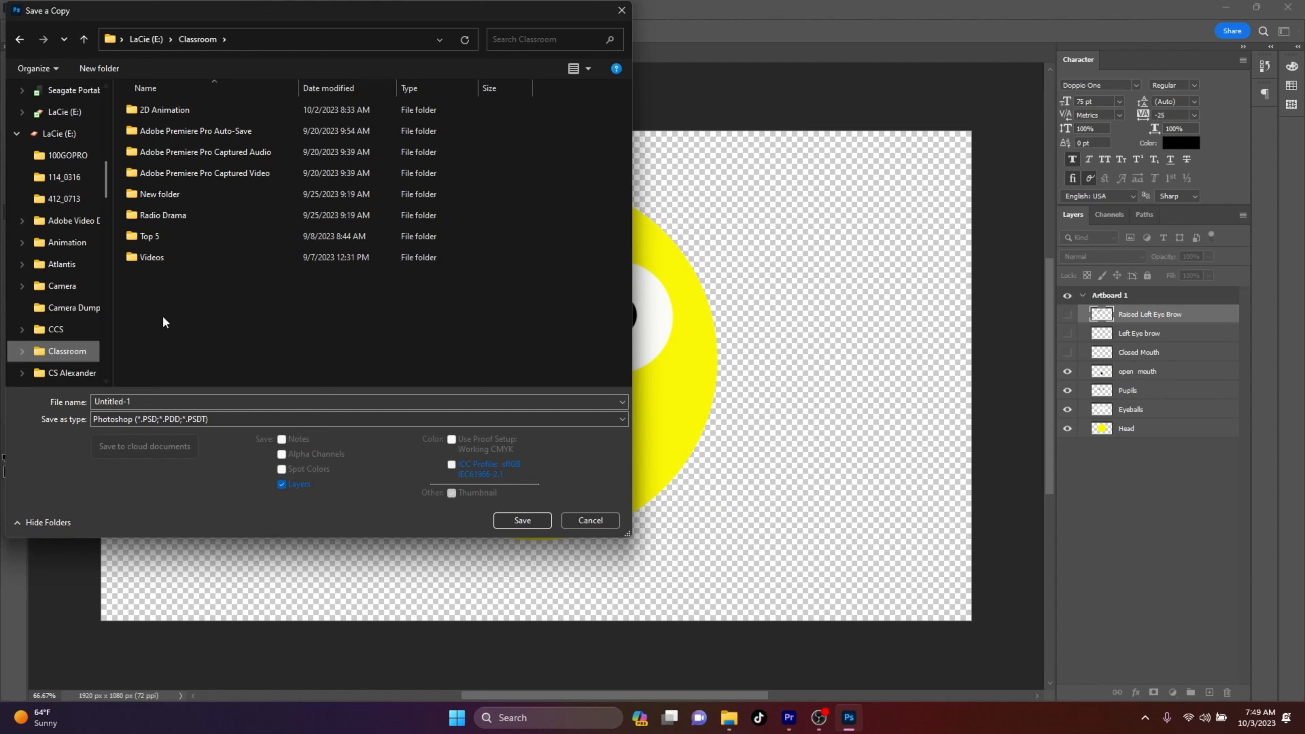
double_click(162, 111)
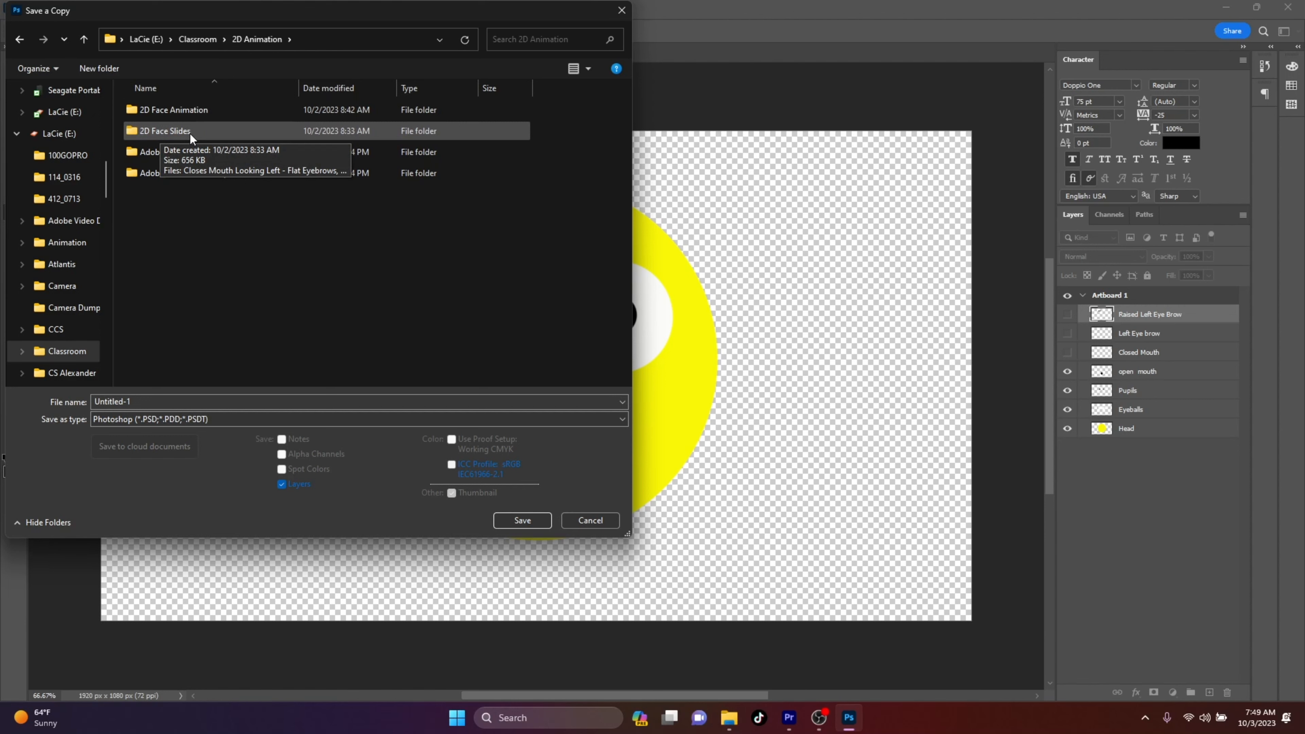
Create a folder named "2D Face Slides 1st Block" inside 2D Animation and open it as the save location.
click(95, 69)
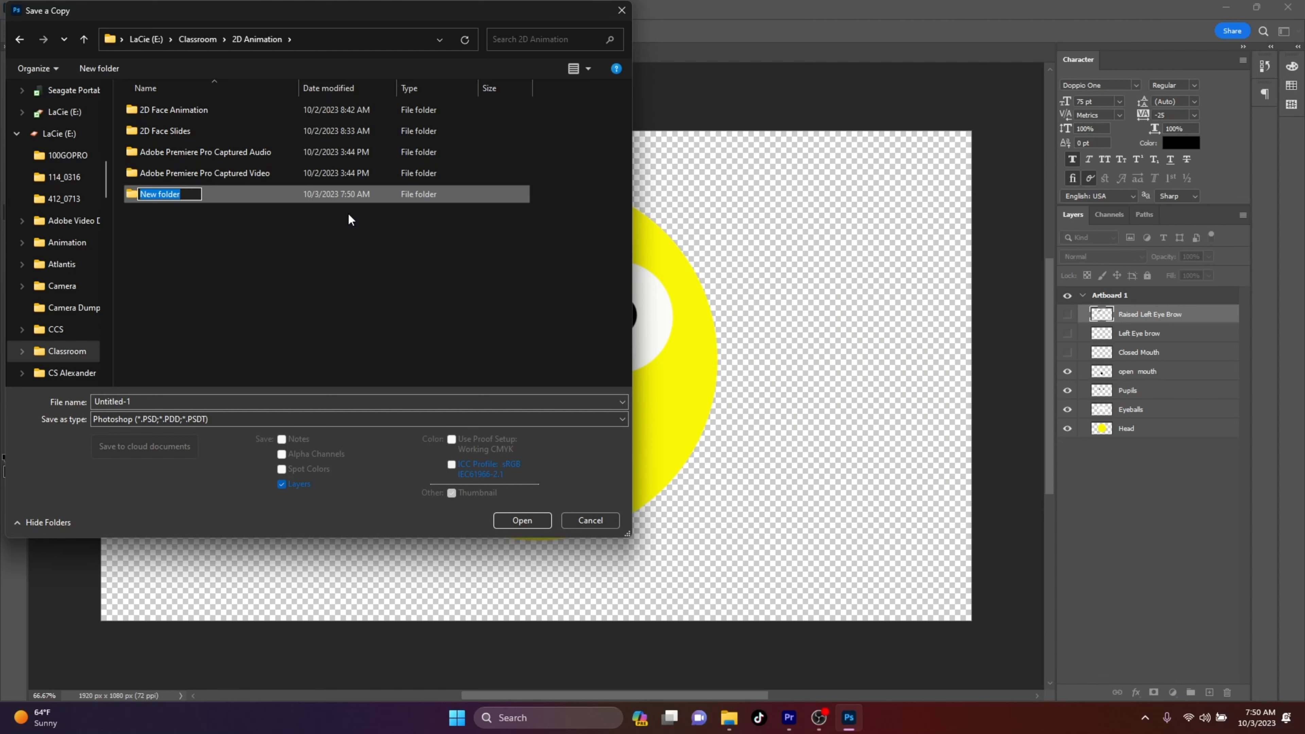
text(2D Face Slides 1st Block)
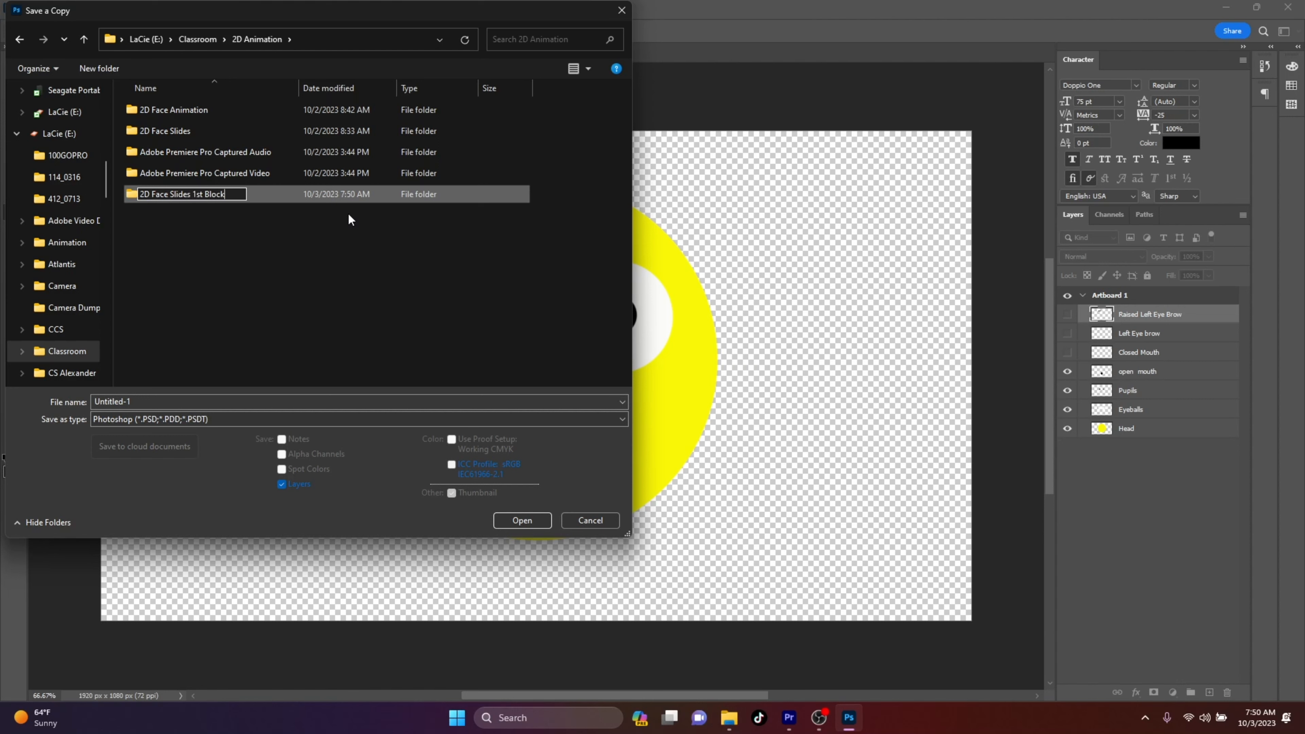
key(Return)
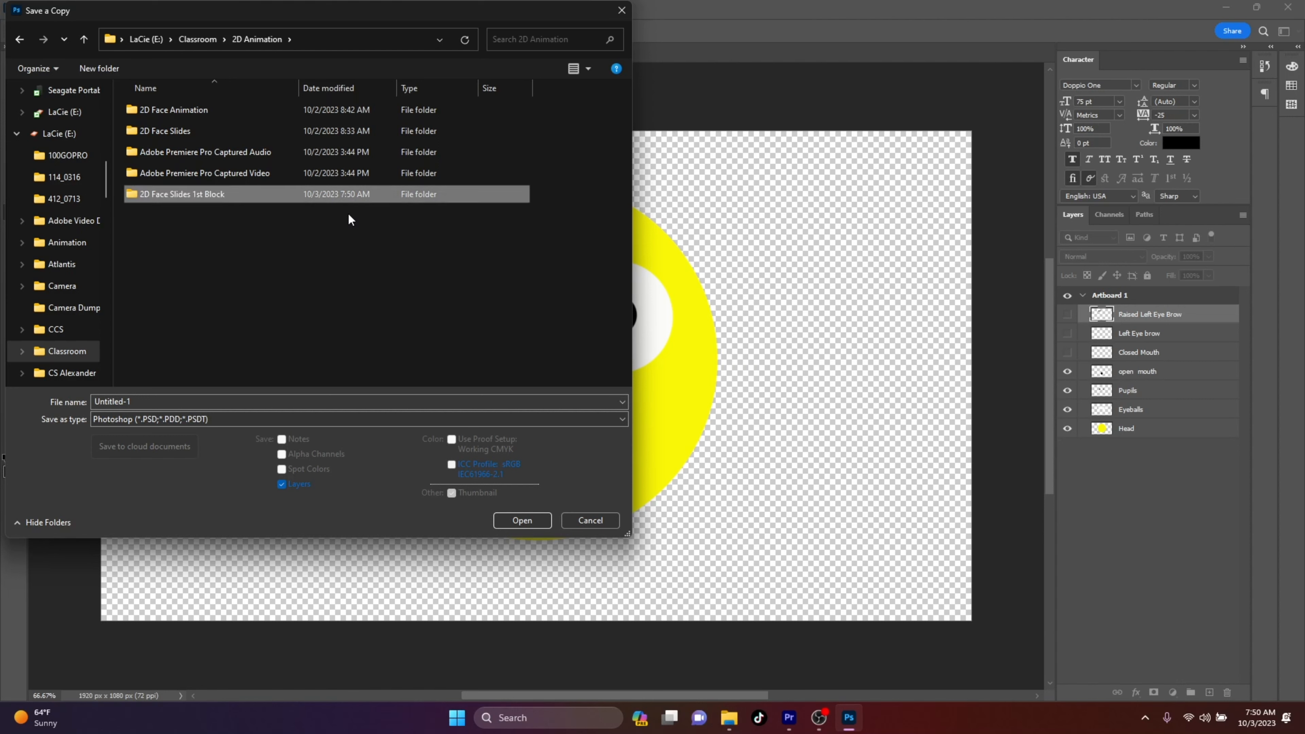
double_click(240, 192)
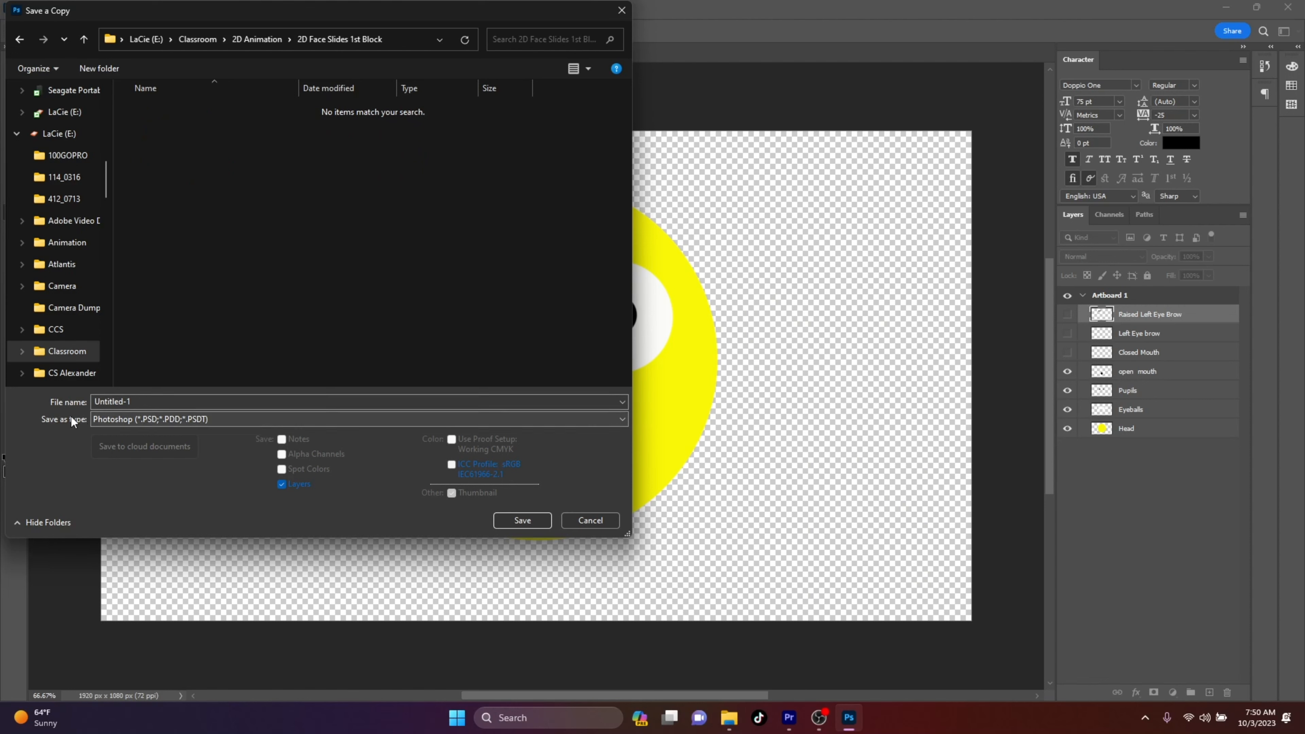
Save the copy as a PNG named "Default Face Open Mouth" with the large file size (fastest saving) option.
click(225, 419)
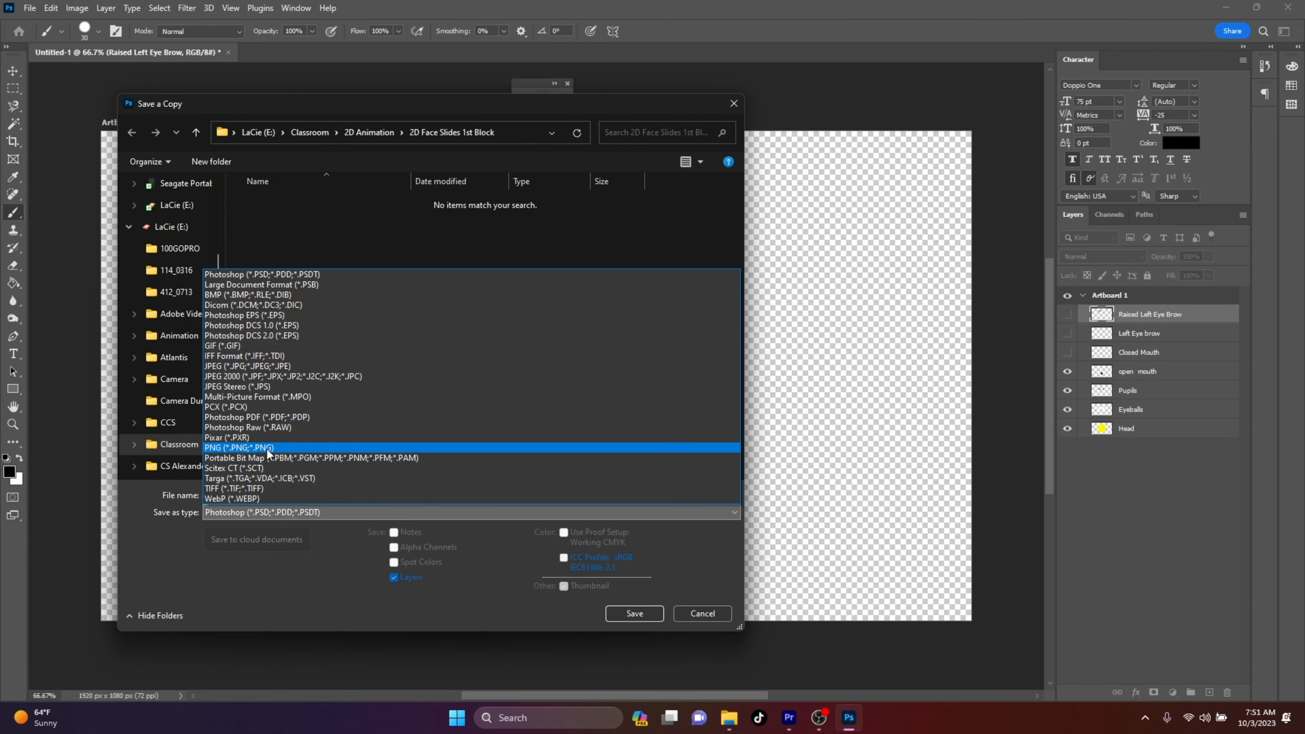
click(246, 450)
double_click(253, 494)
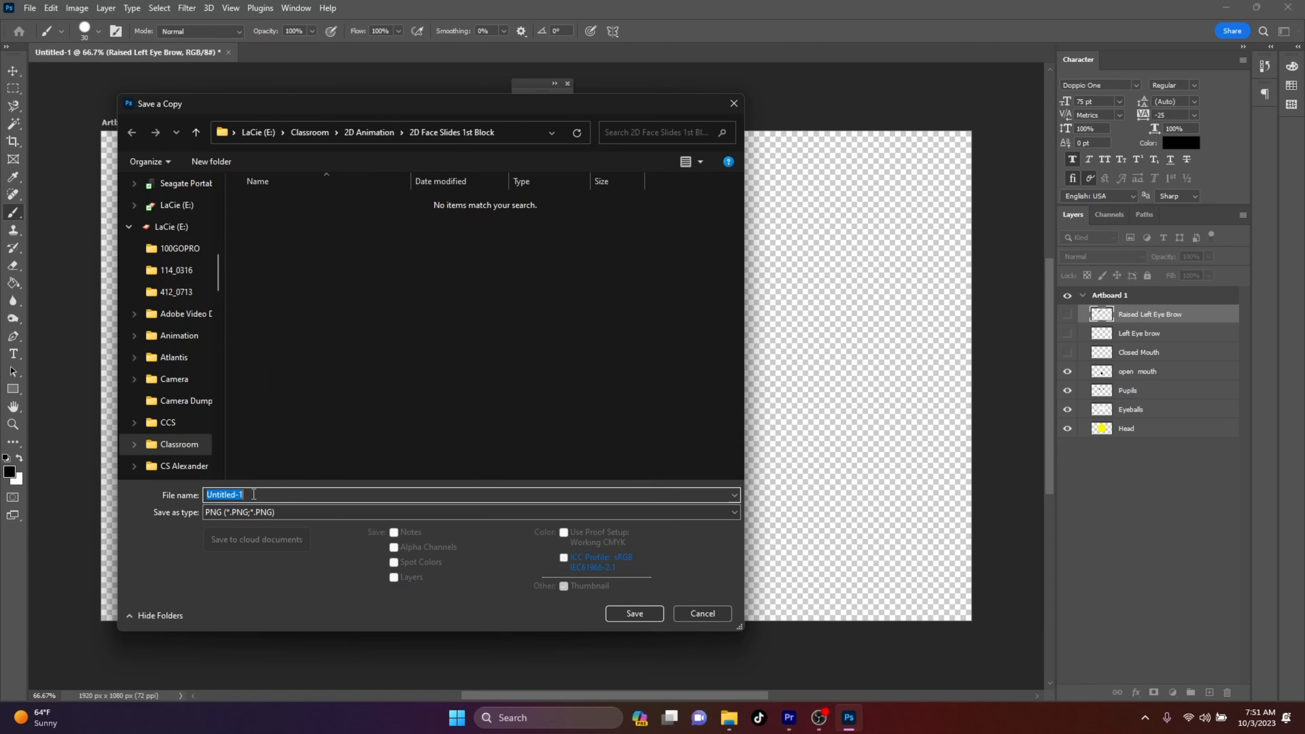
drag(459, 109, 596, 147)
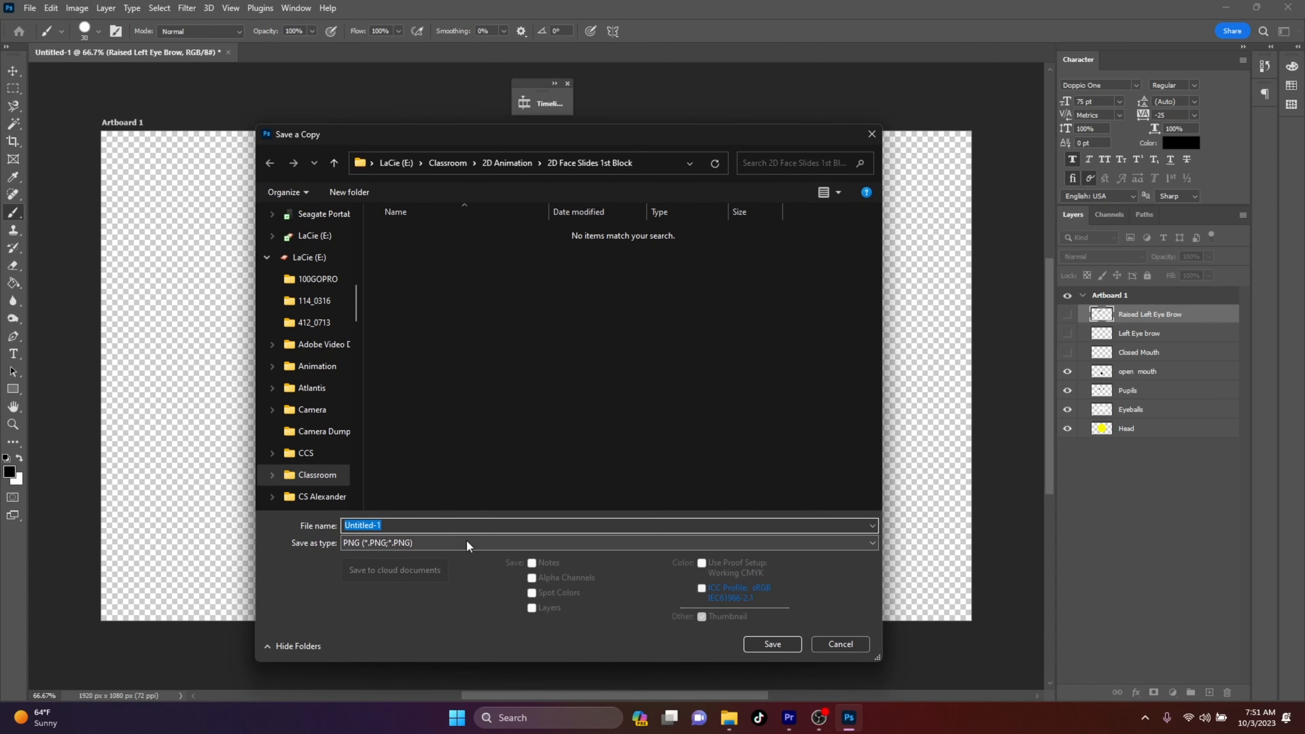
text(Def)
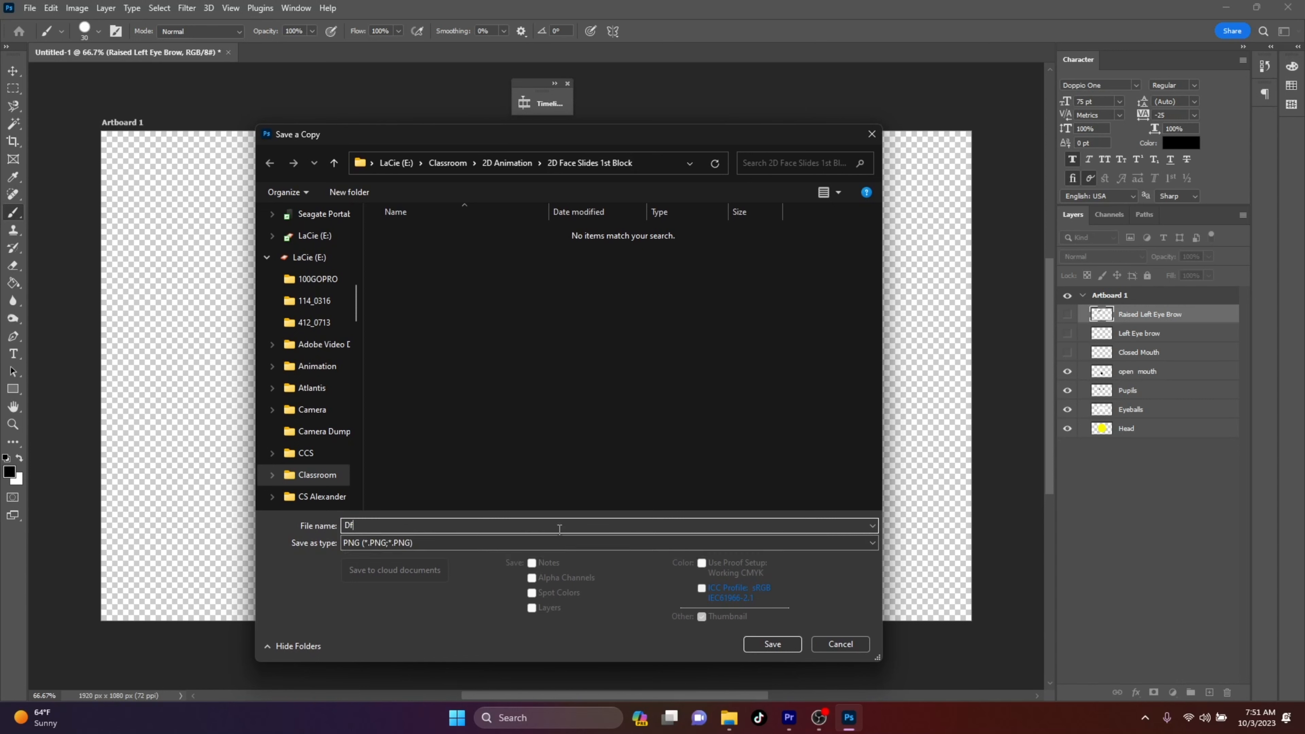
text(ault Fa)
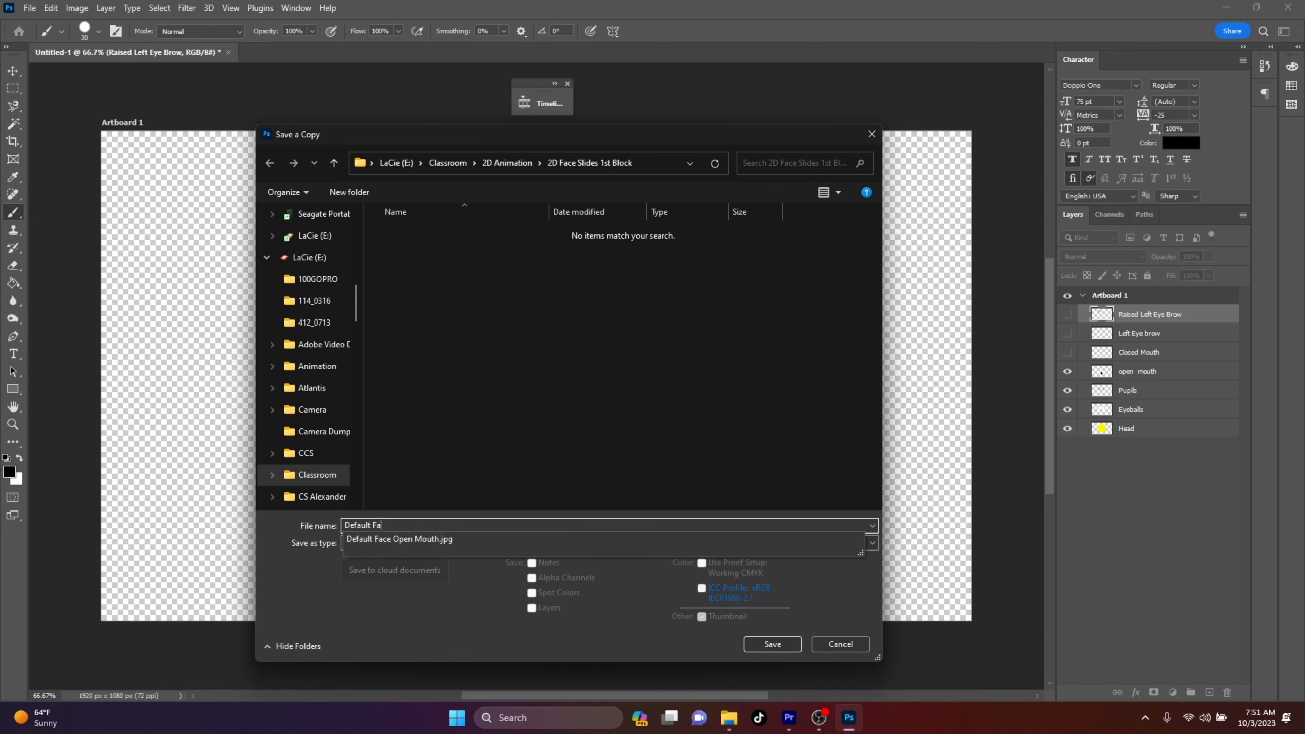
text(ce Open Mouth)
key(Down)
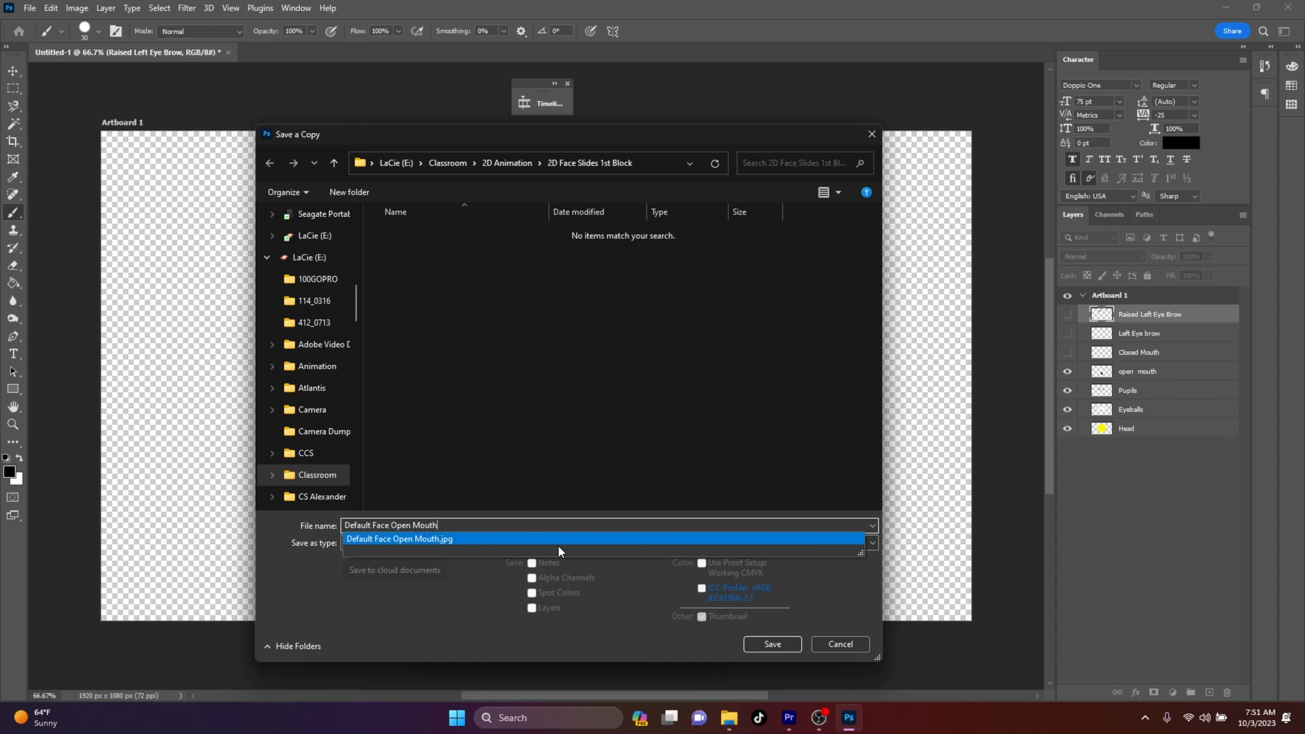
click(760, 641)
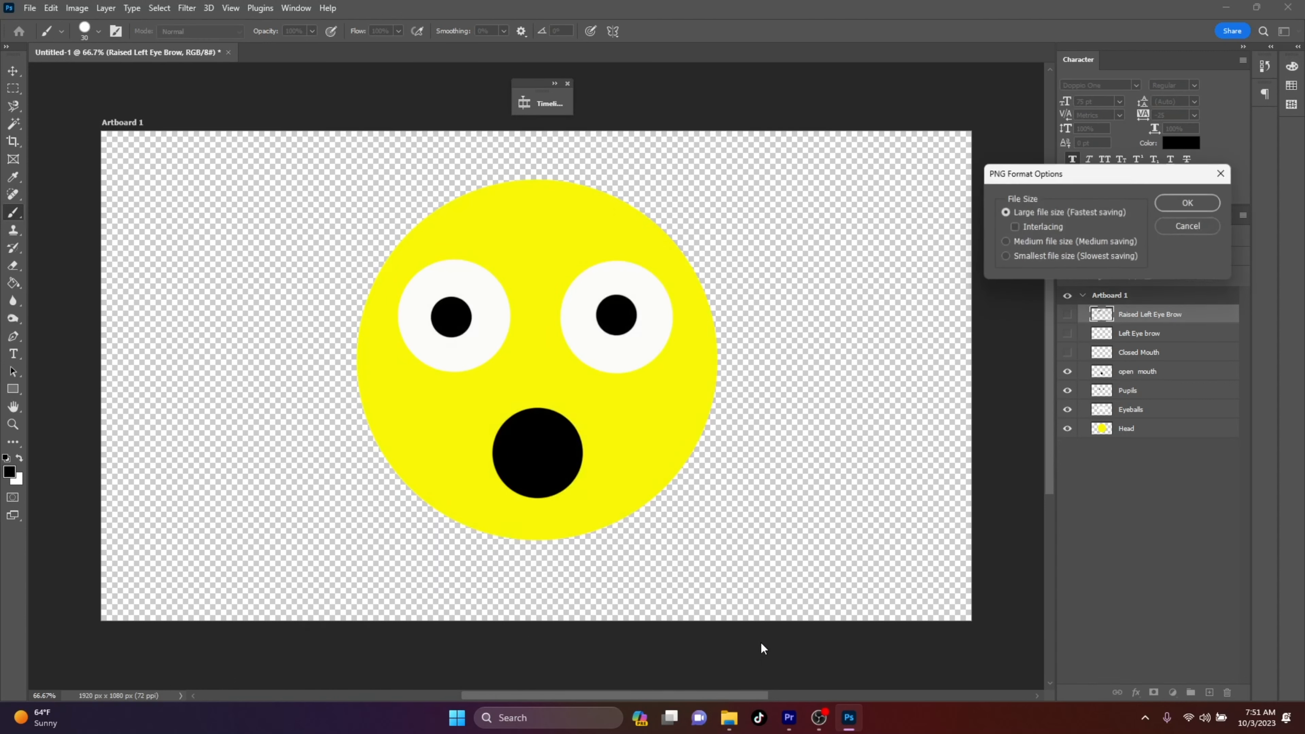
click(1172, 202)
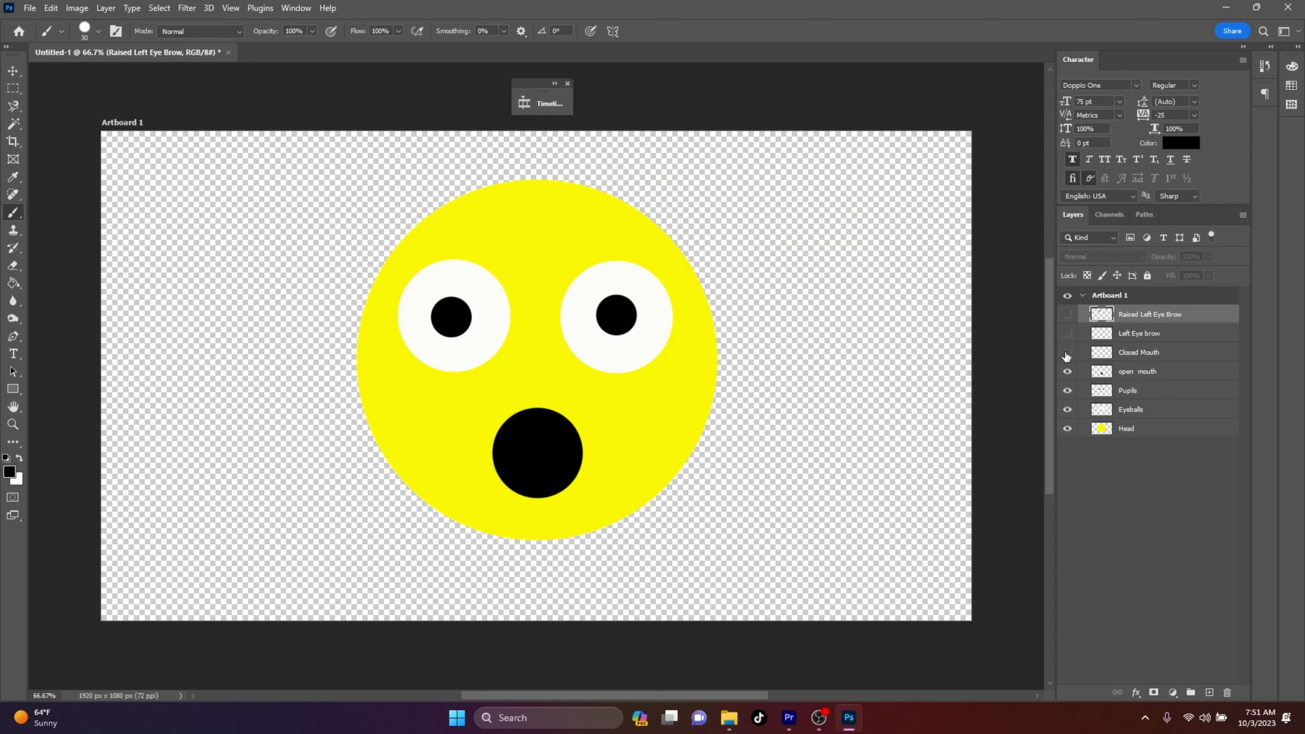
Hide the open mouth layer, show Closed Mouth, and start saving a copy on the computer.
click(1068, 372)
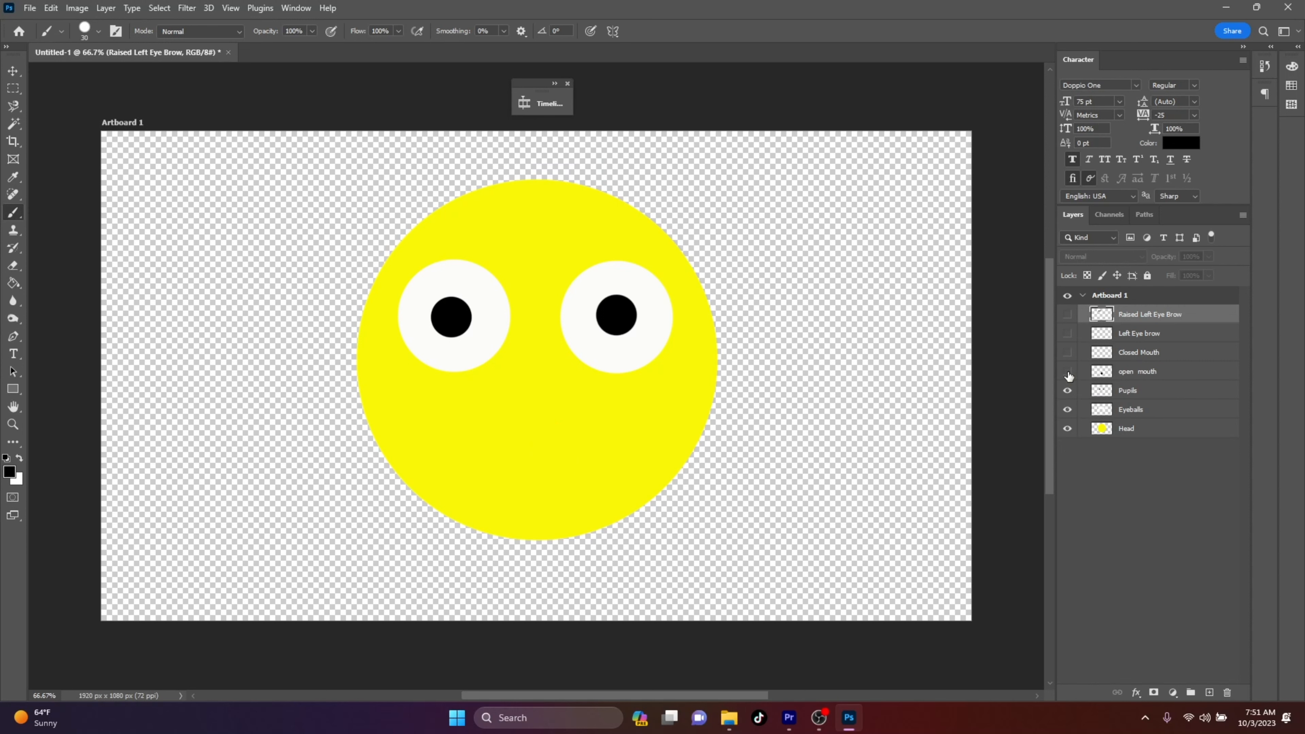
click(1067, 352)
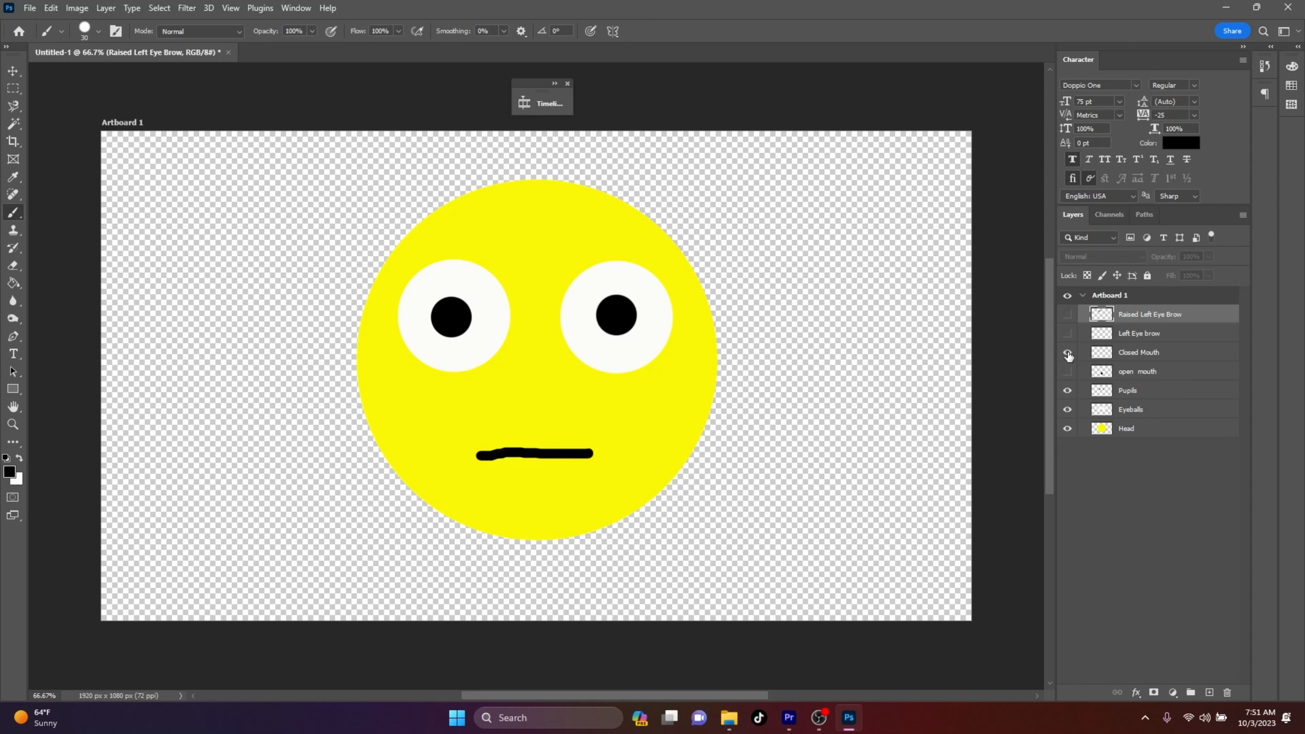
click(31, 10)
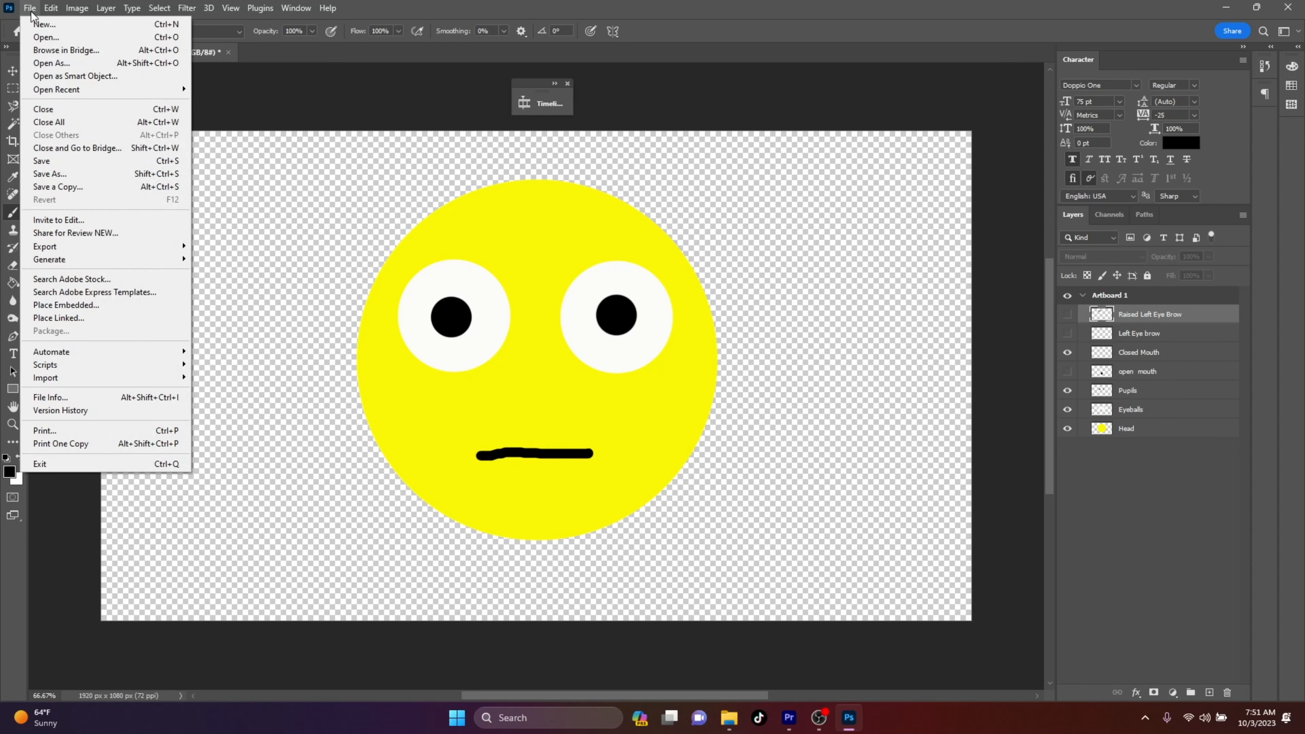
click(57, 173)
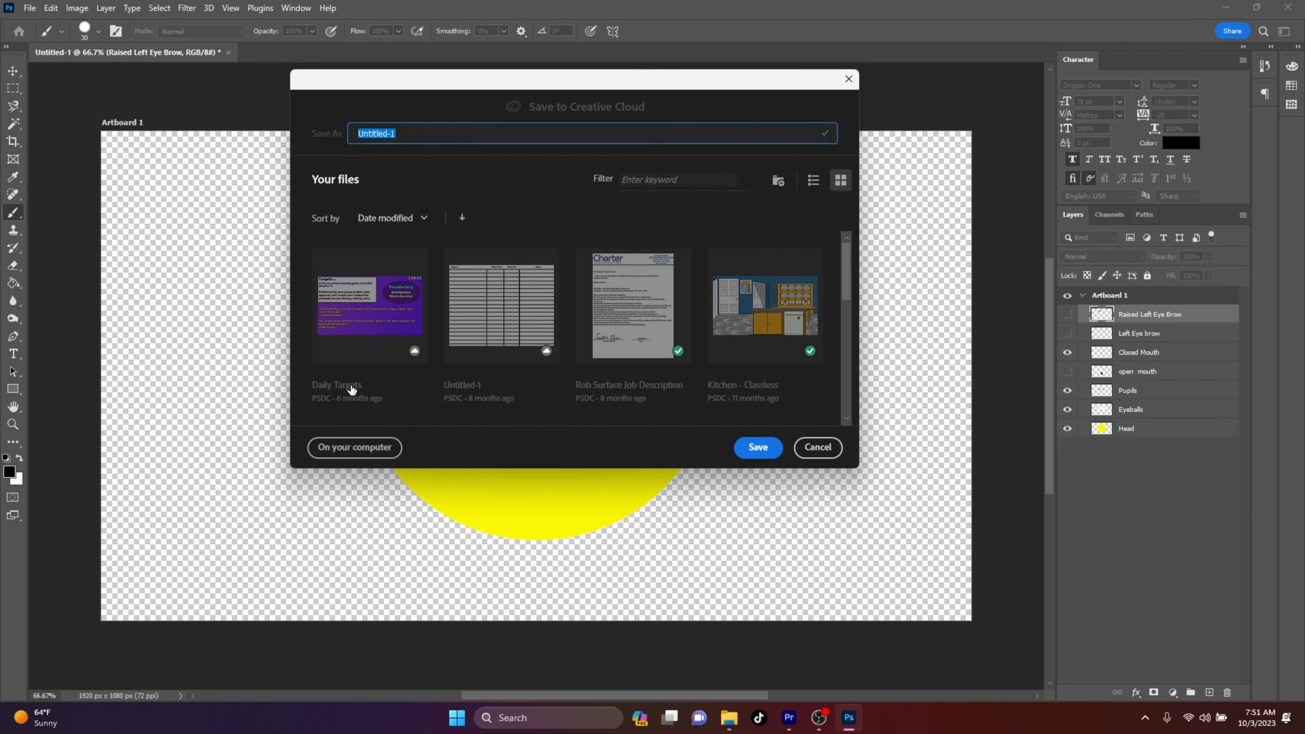
click(358, 439)
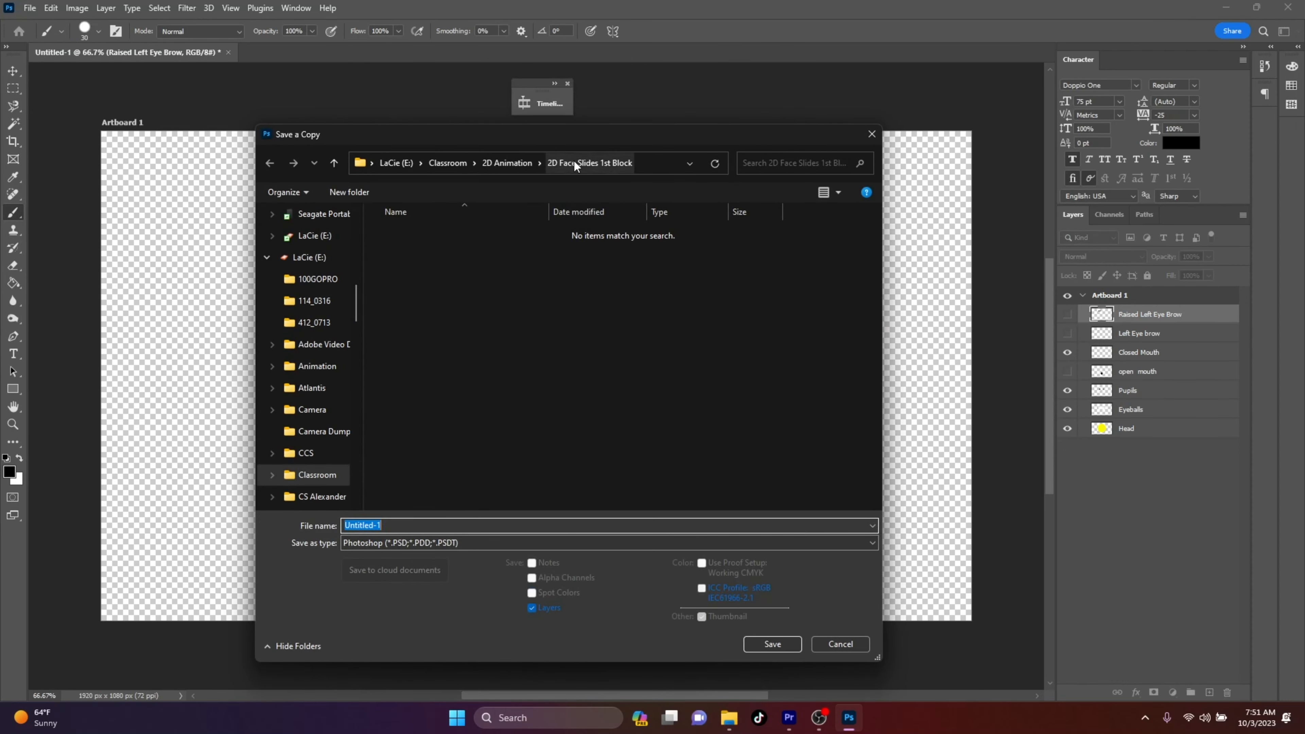
Save the copy as a PNG named "Default Face Closed Mouth" in 2D Face Slides 1st Block with the large file size option.
click(472, 543)
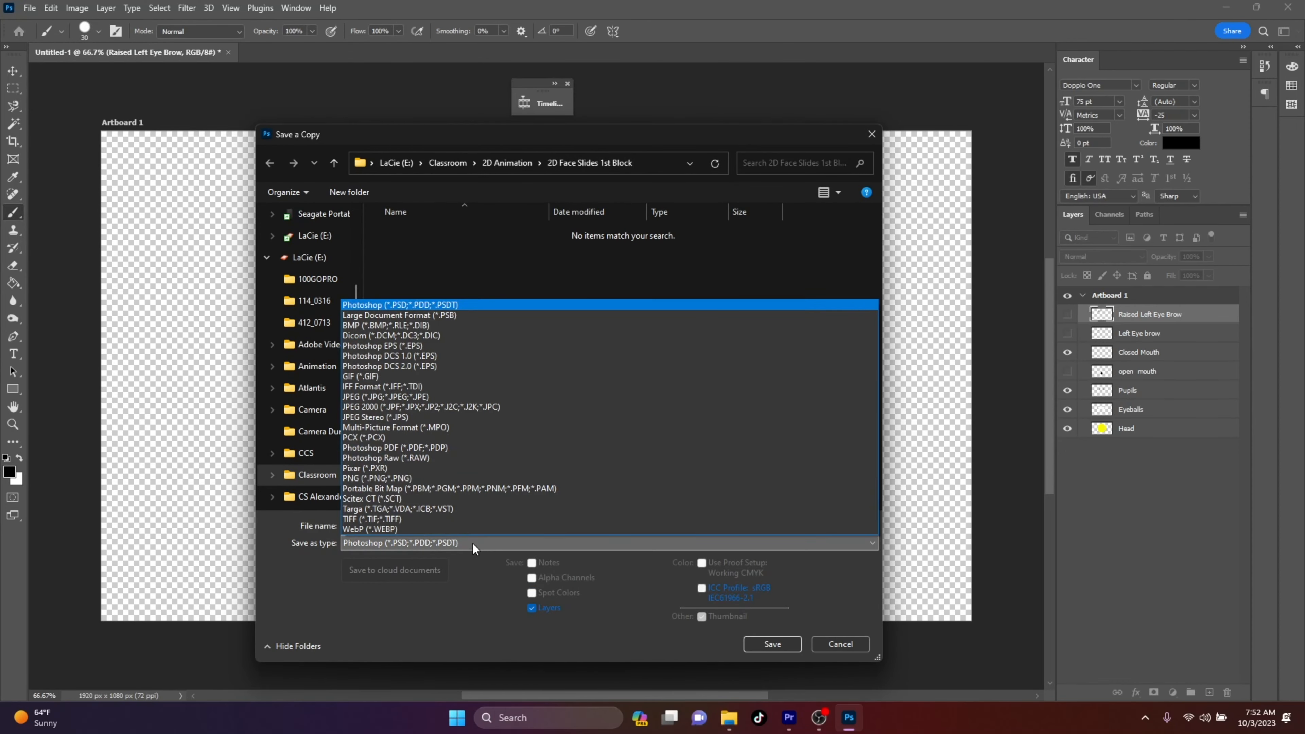
click(428, 477)
drag(389, 528, 325, 533)
click(438, 237)
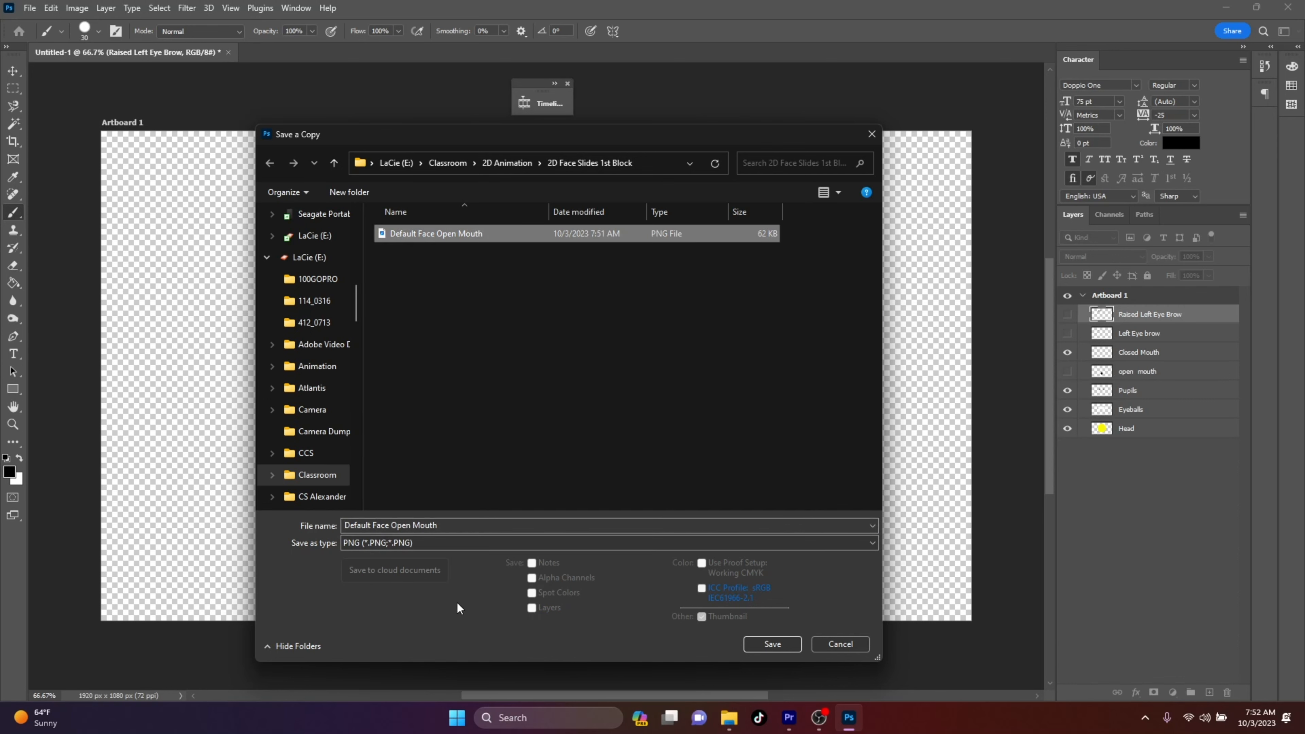
click(409, 524)
drag(412, 524, 393, 527)
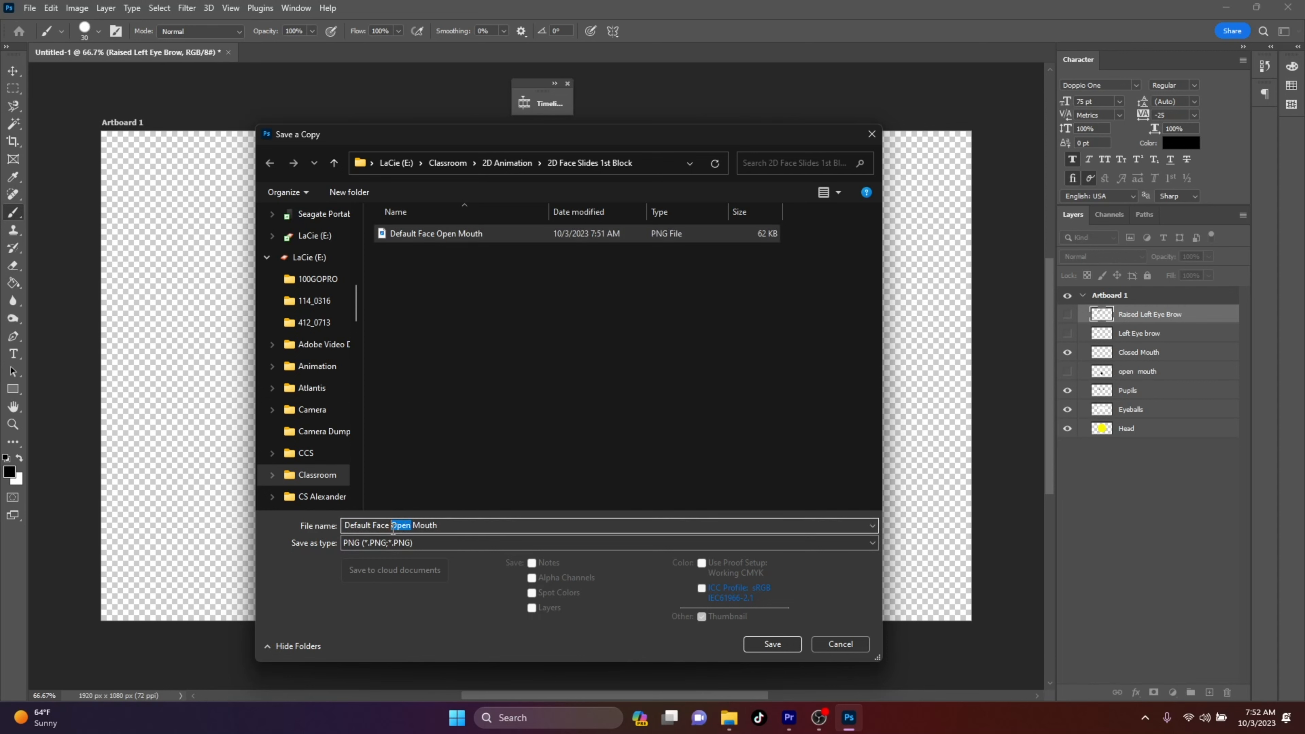
text(Closd)
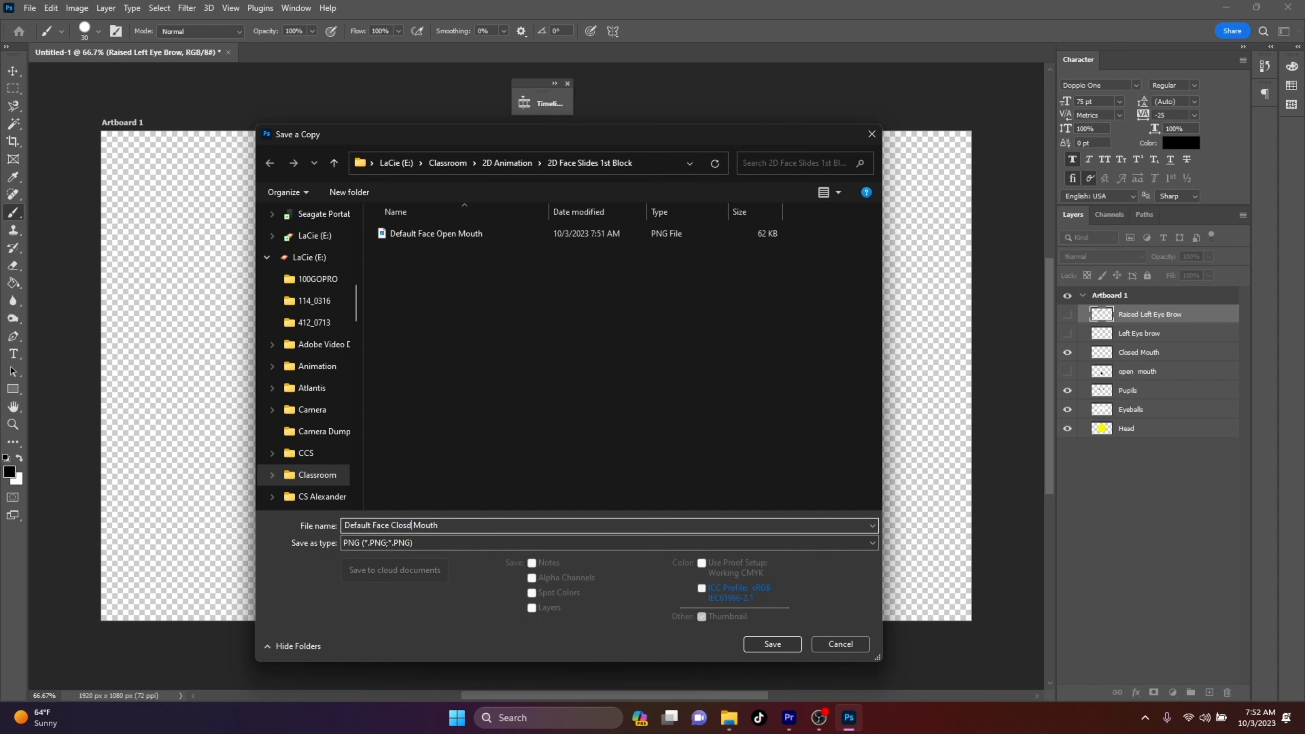
key(BackSpace)
text(ed)
key(Return)
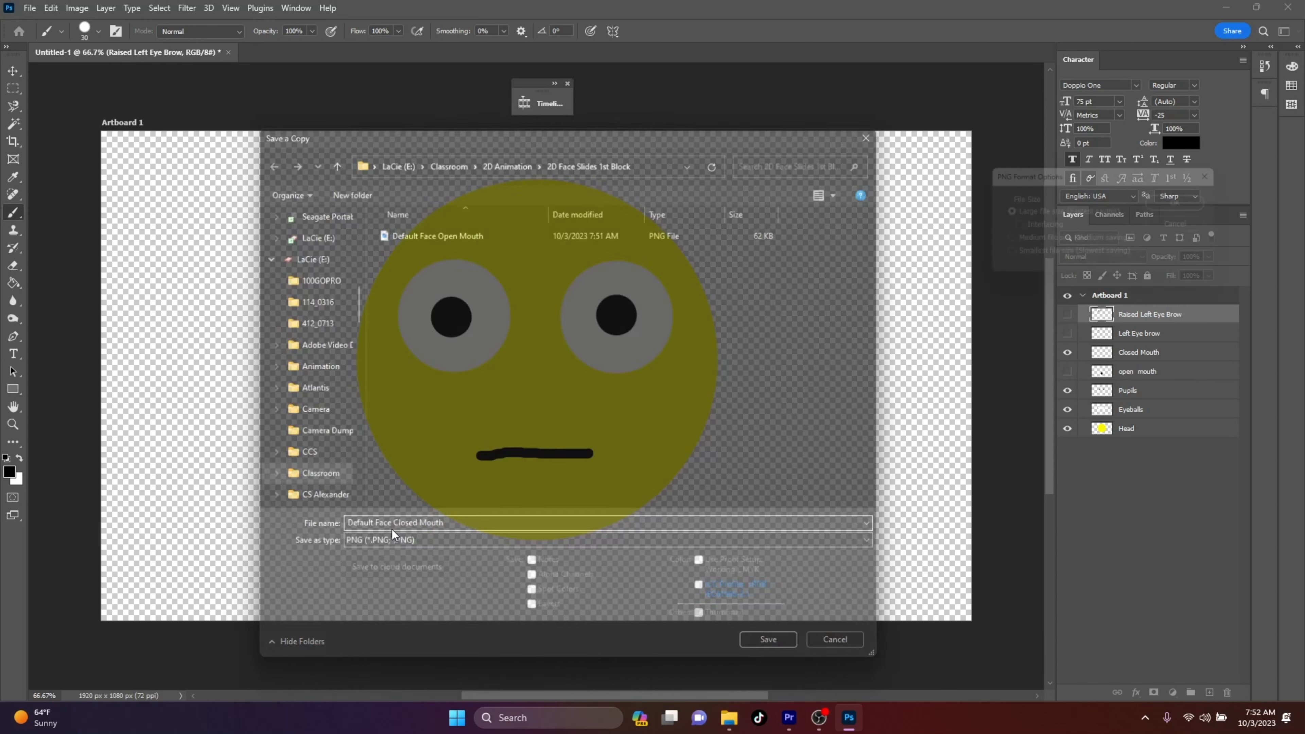
click(1217, 208)
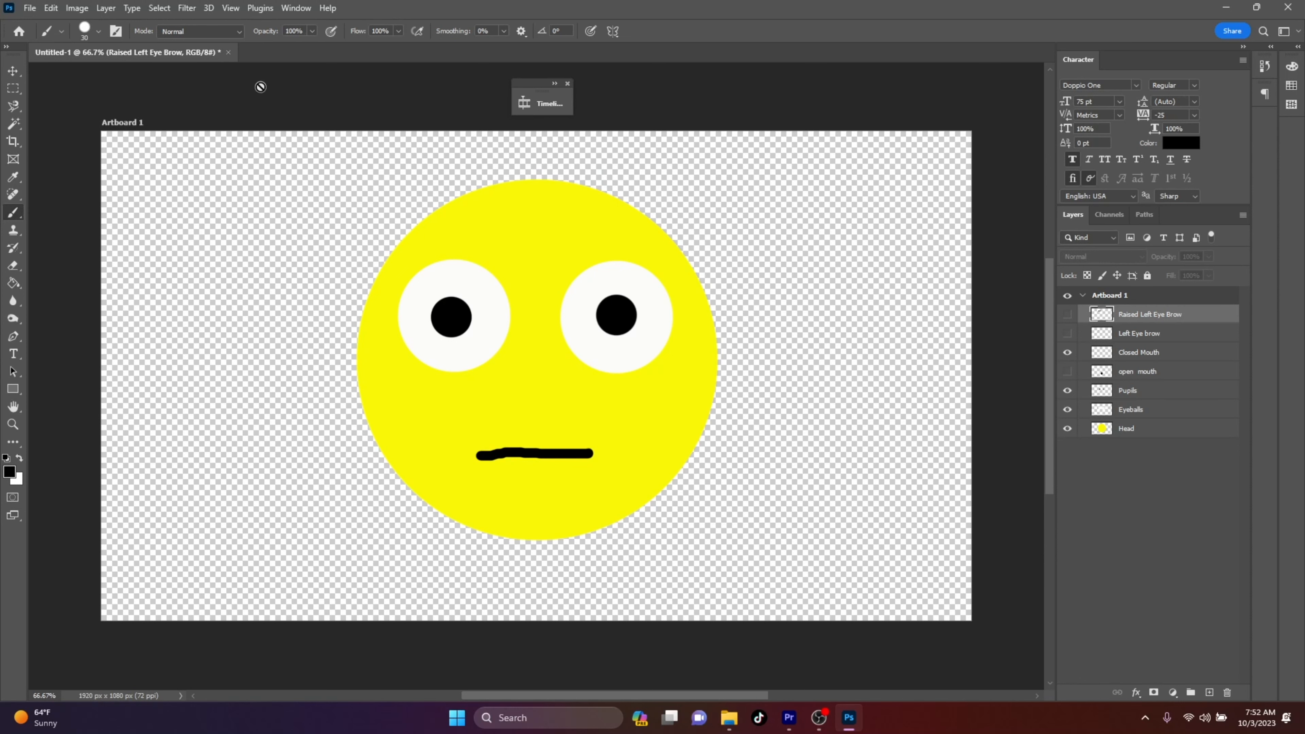
Move both pupils horizontally to the right edge of the eyeballs with the Move tool.
click(14, 76)
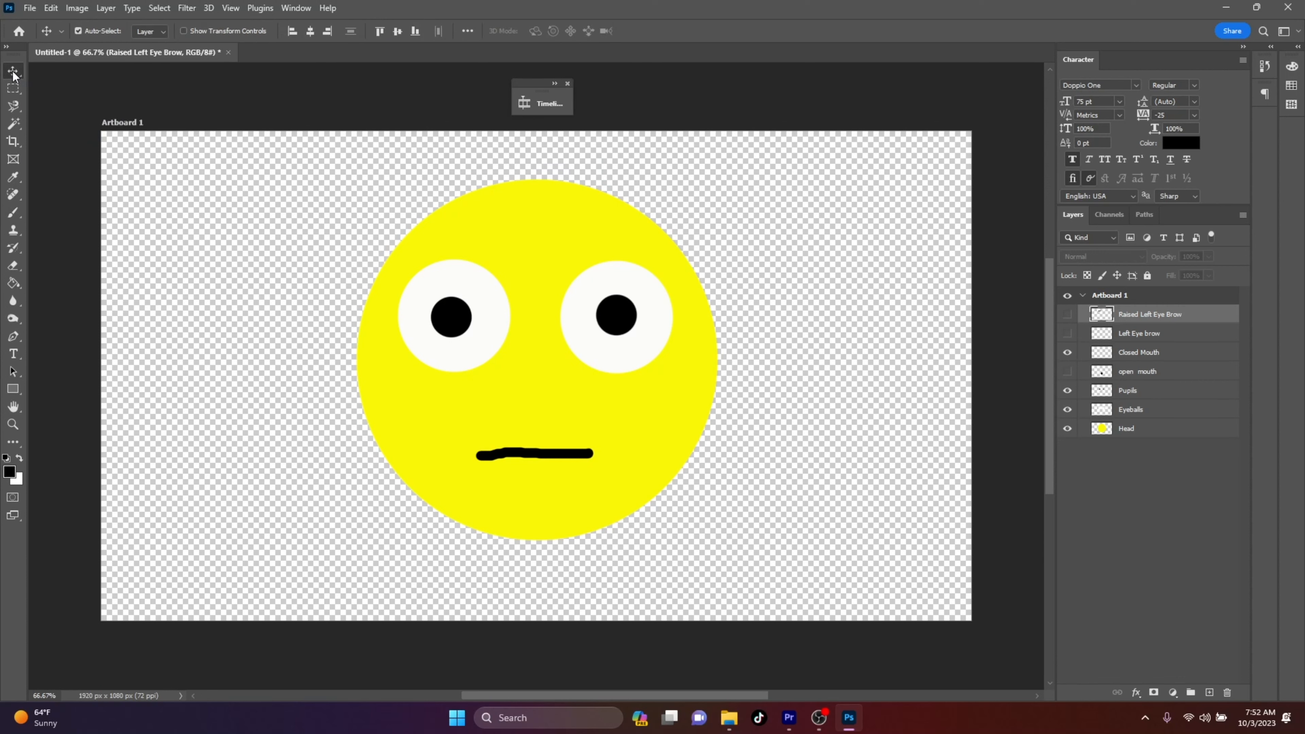
click(457, 323)
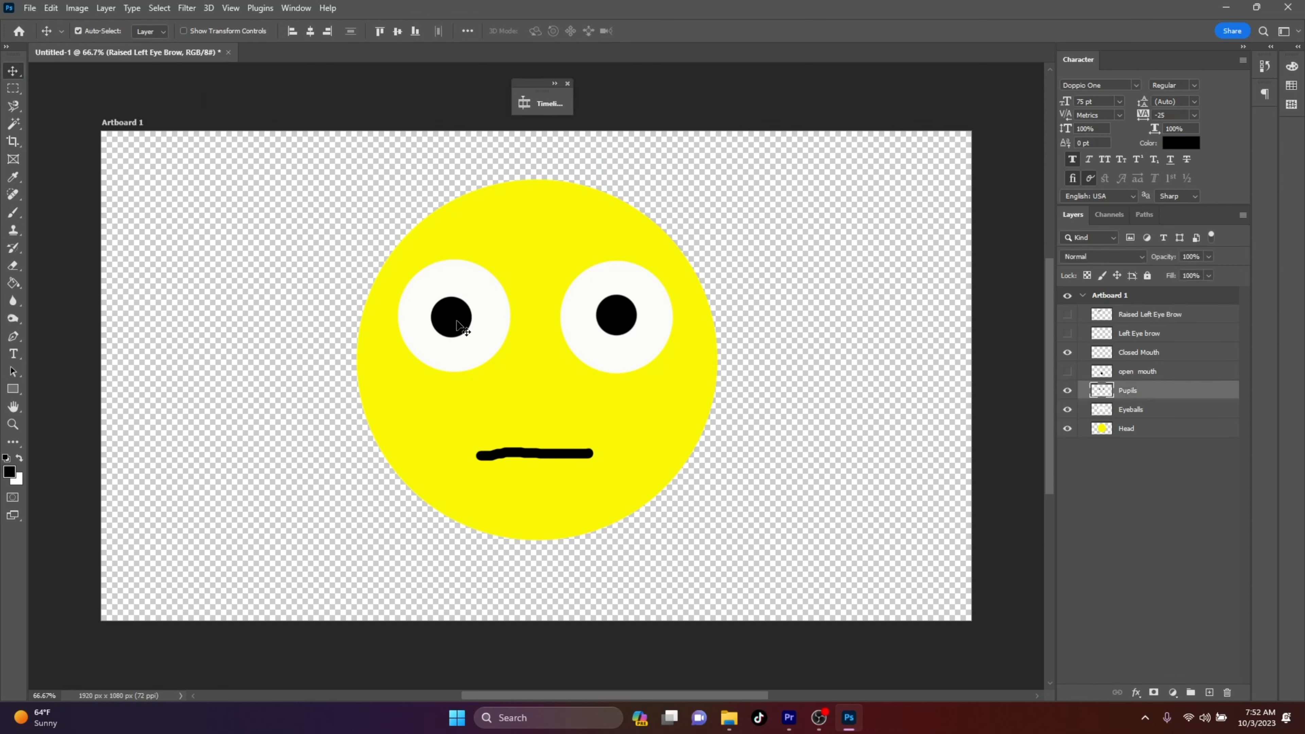
drag(456, 321, 489, 321)
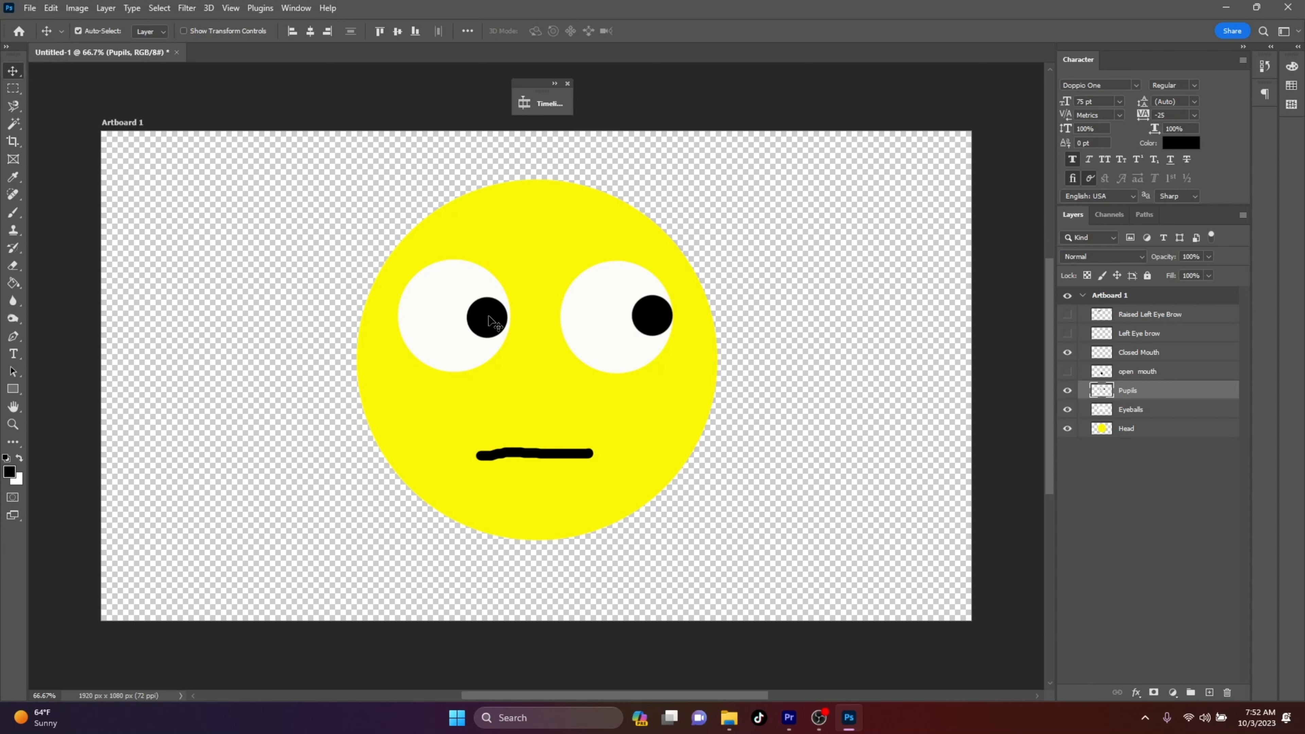
Save a copy on the computer as a PNG named "Looking Right Closed Mouth" with the large file size (fastest saving) option.
click(30, 8)
click(78, 173)
click(354, 447)
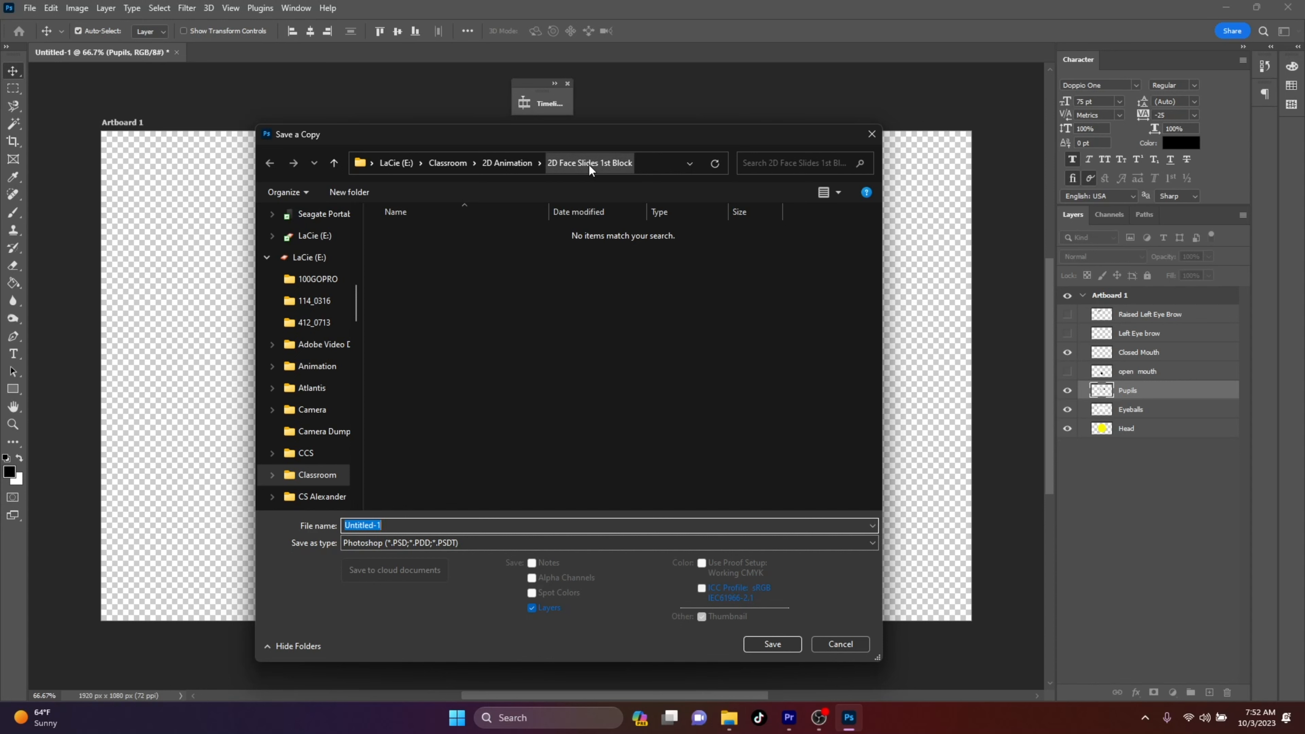
click(476, 545)
click(414, 478)
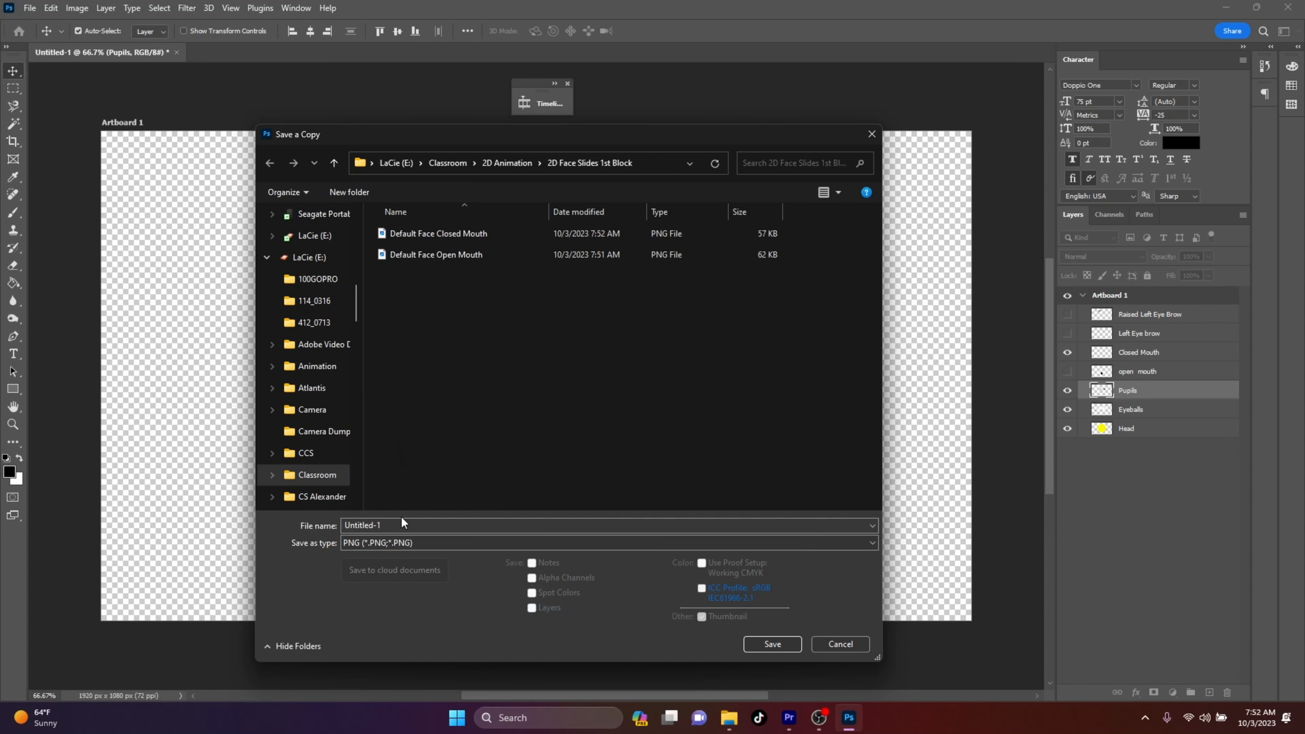
click(397, 524)
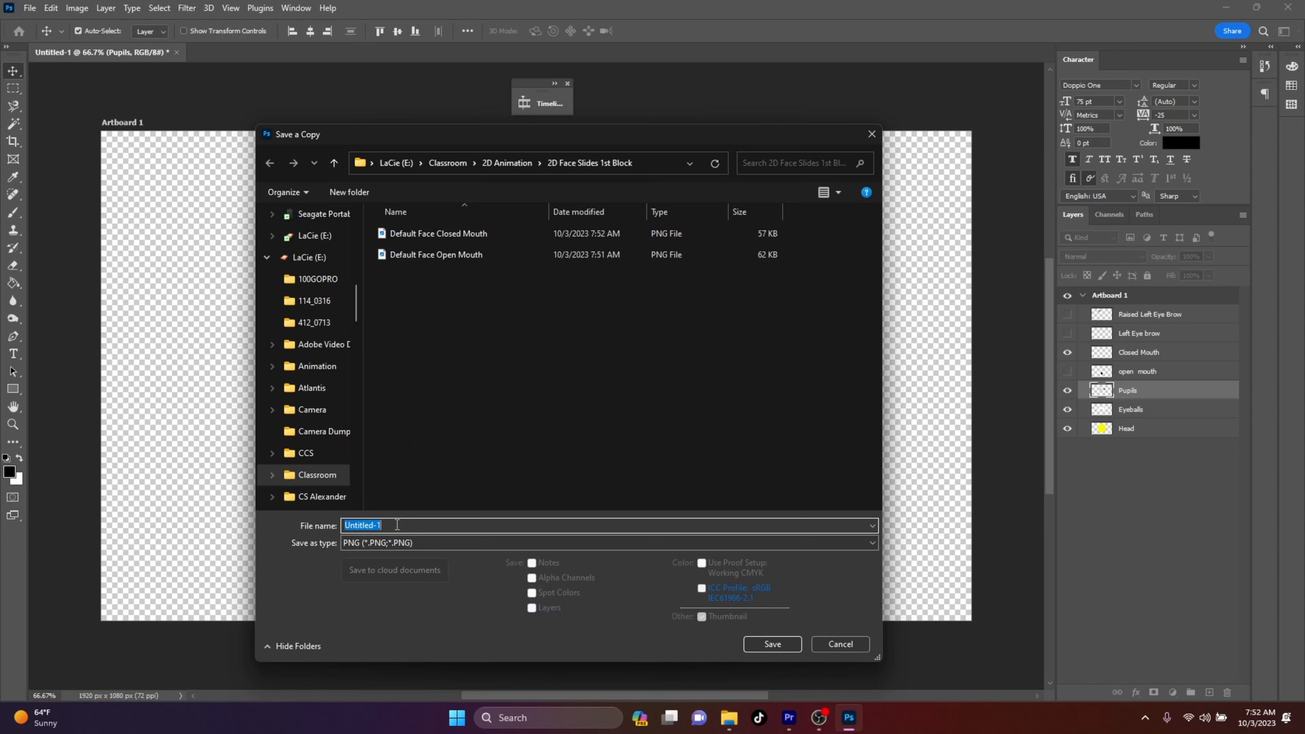
text(Looking Right Closed Mouth)
key(Return)
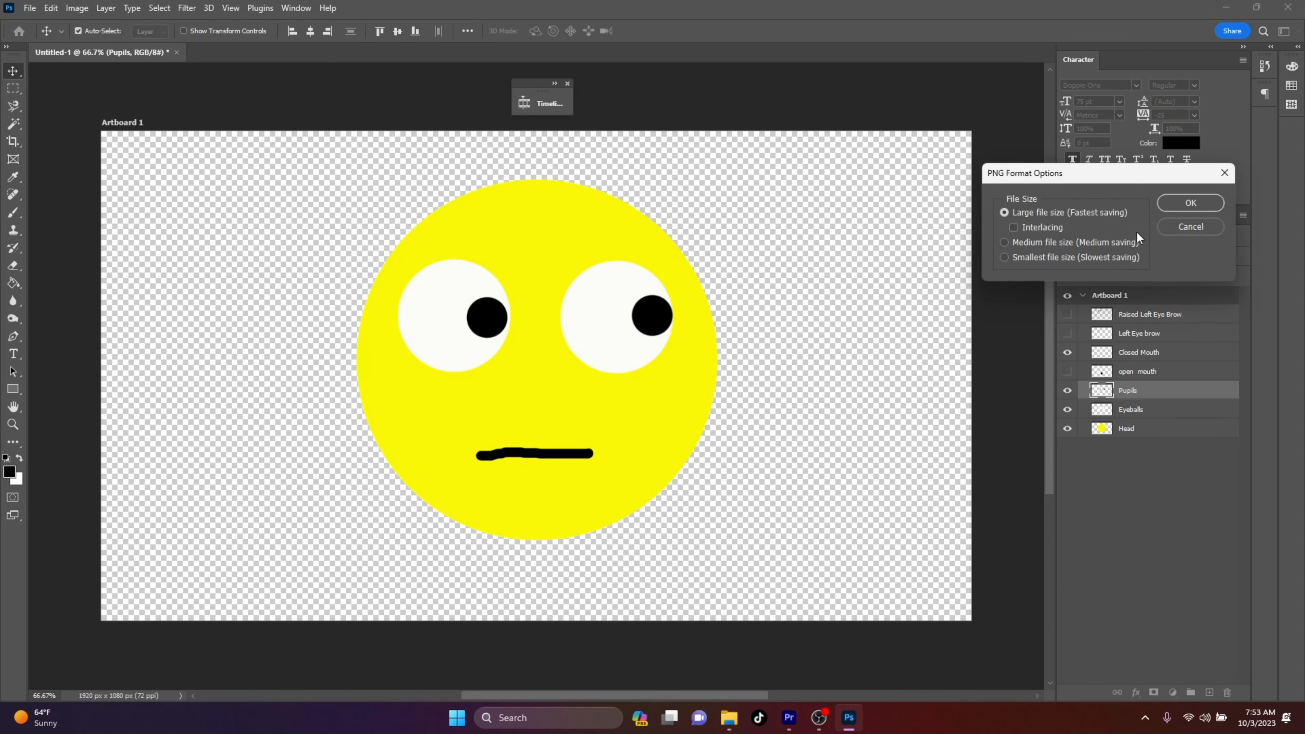
click(1189, 205)
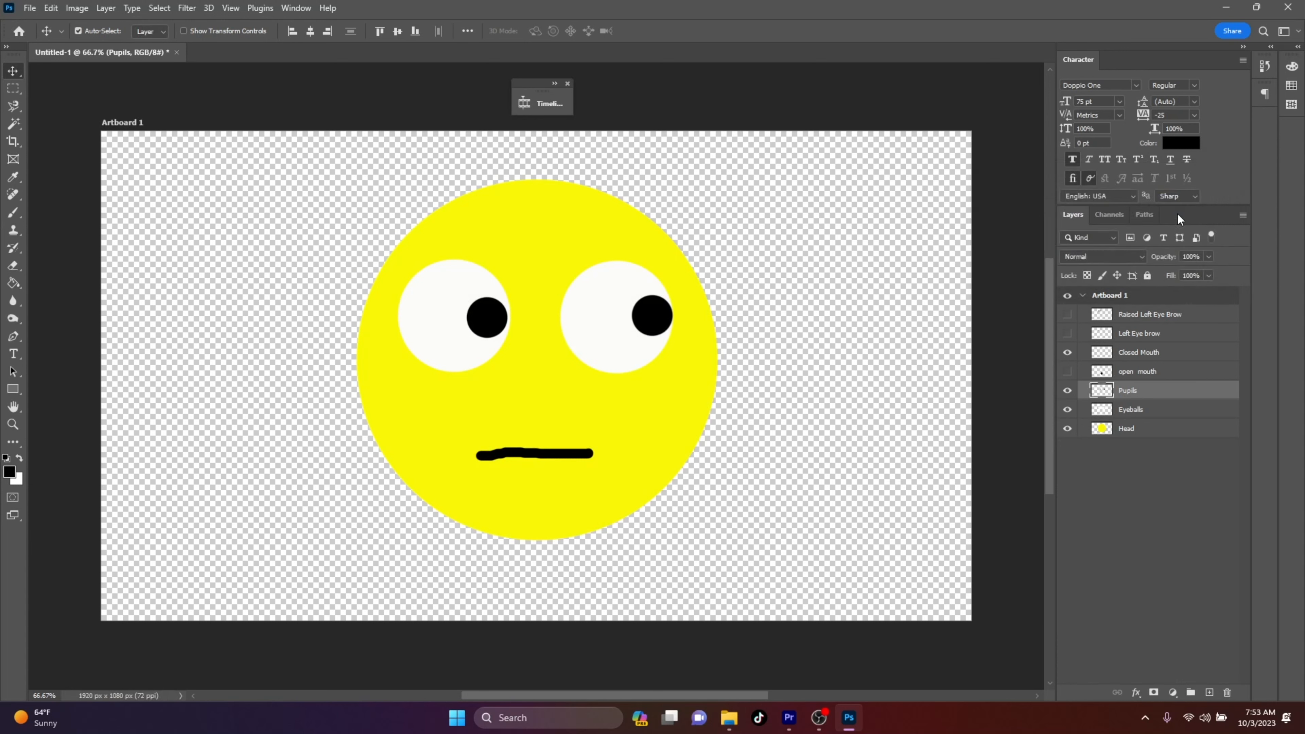
Hide Closed Mouth, show the open mouth layer, and start saving another copy on the computer.
click(1067, 353)
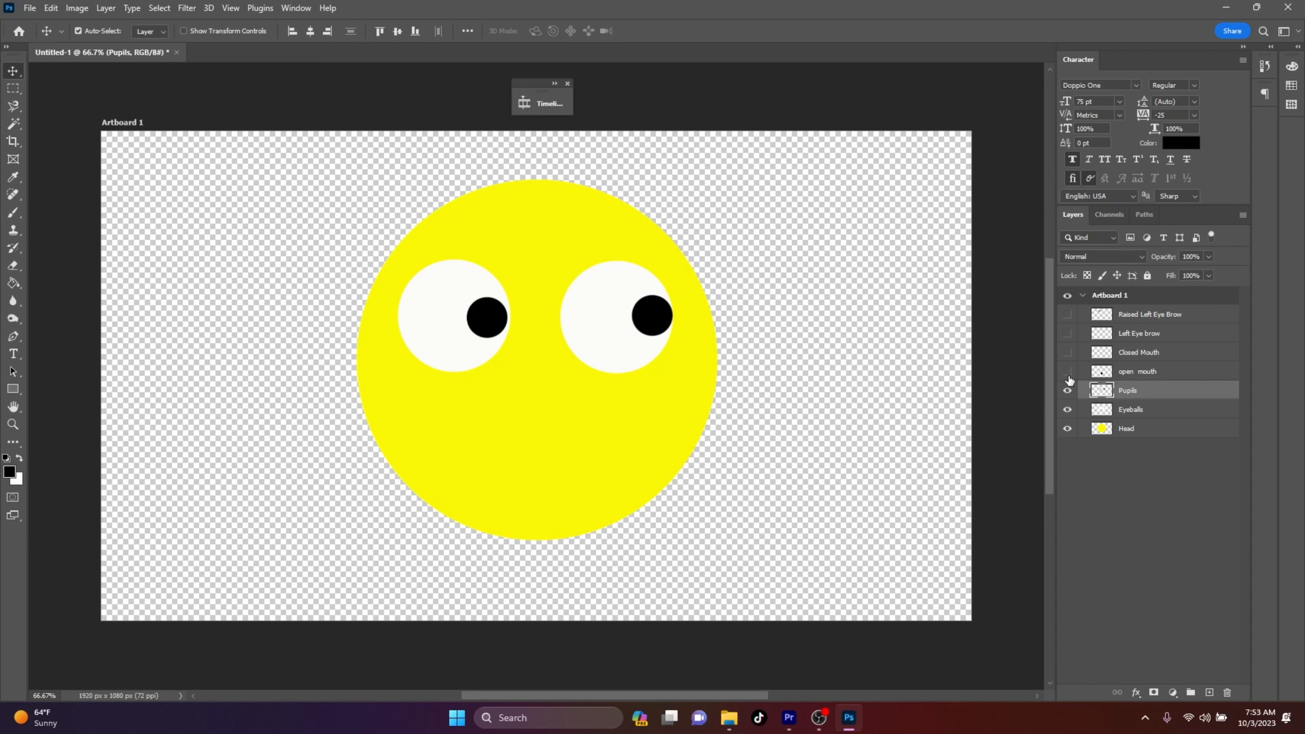
click(1067, 371)
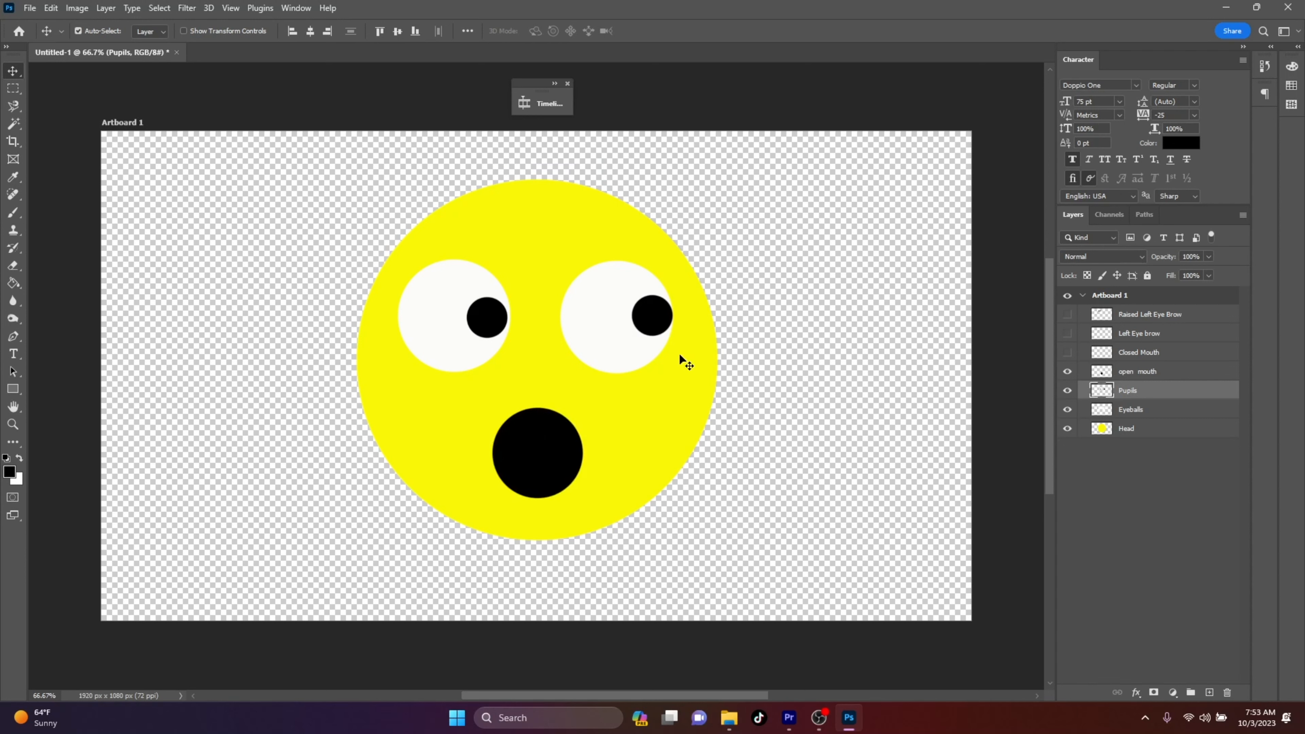
click(30, 9)
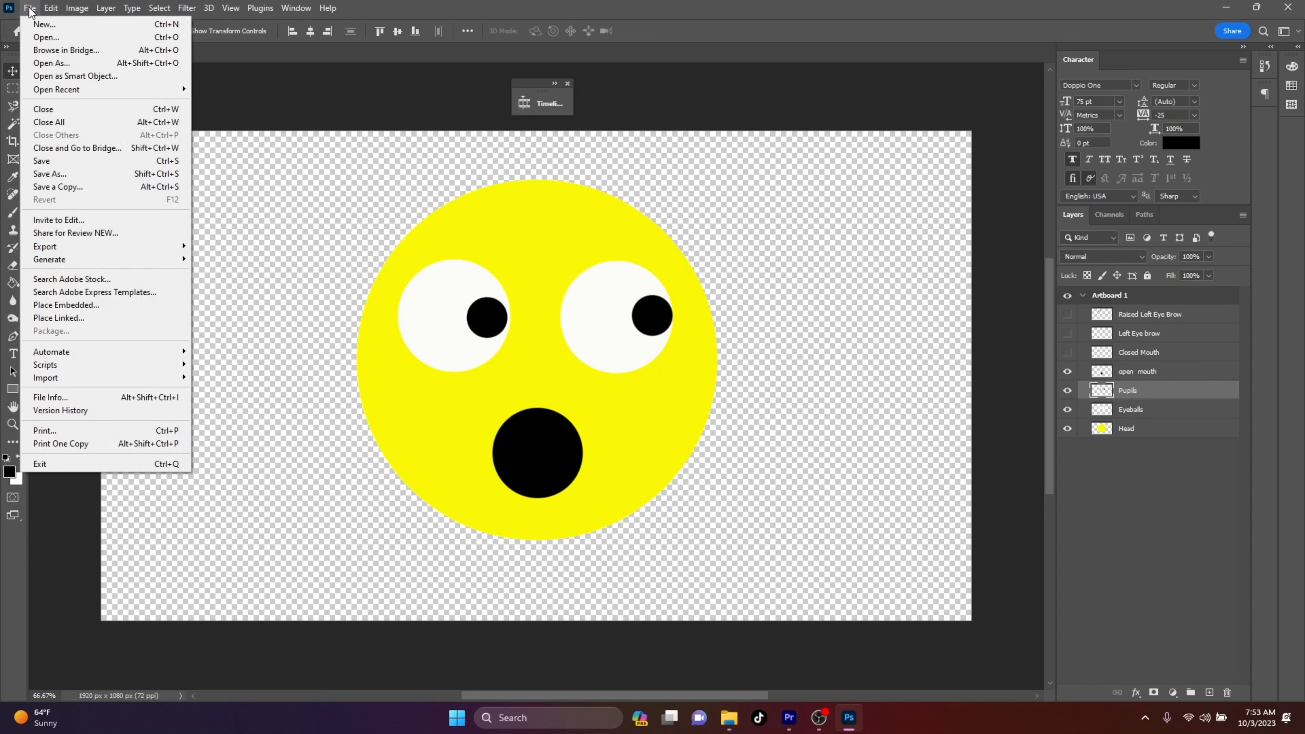
click(40, 187)
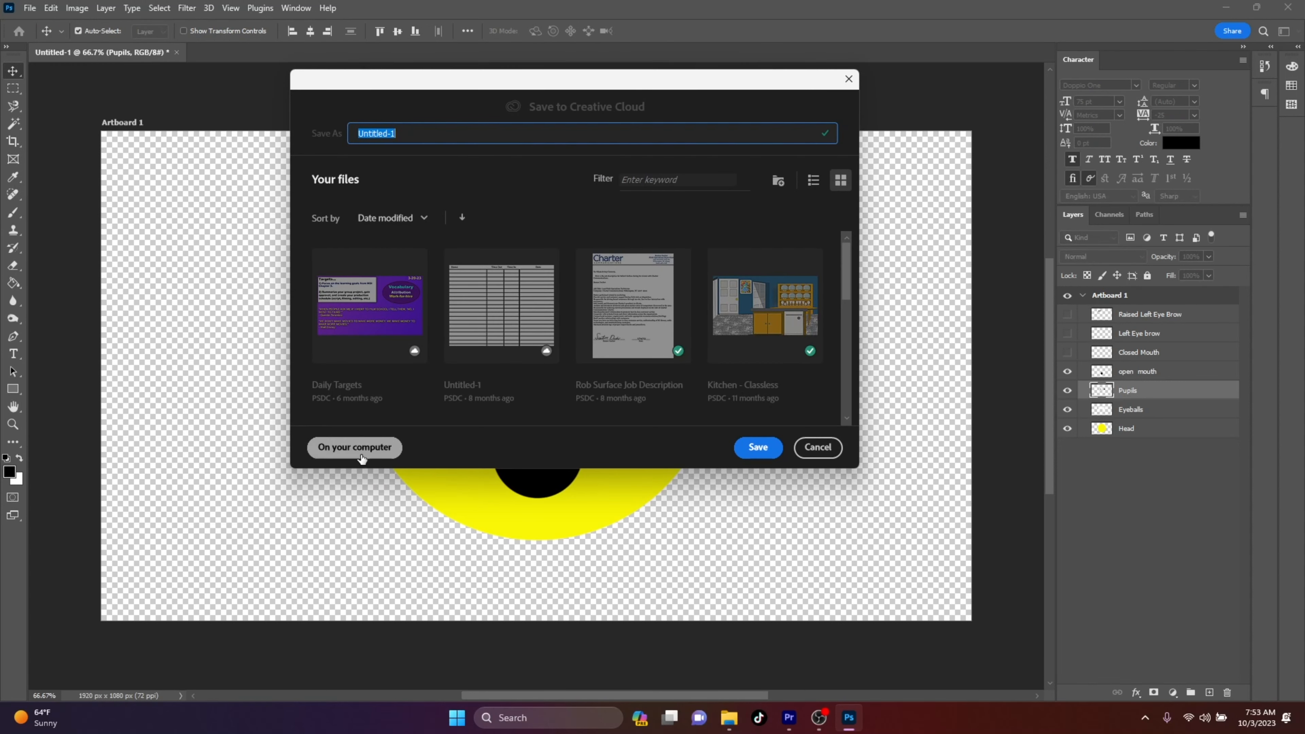
click(357, 453)
Save the copy as a PNG named "Looking Right Open Mouth" with the large file size (fastest saving) option.
click(449, 545)
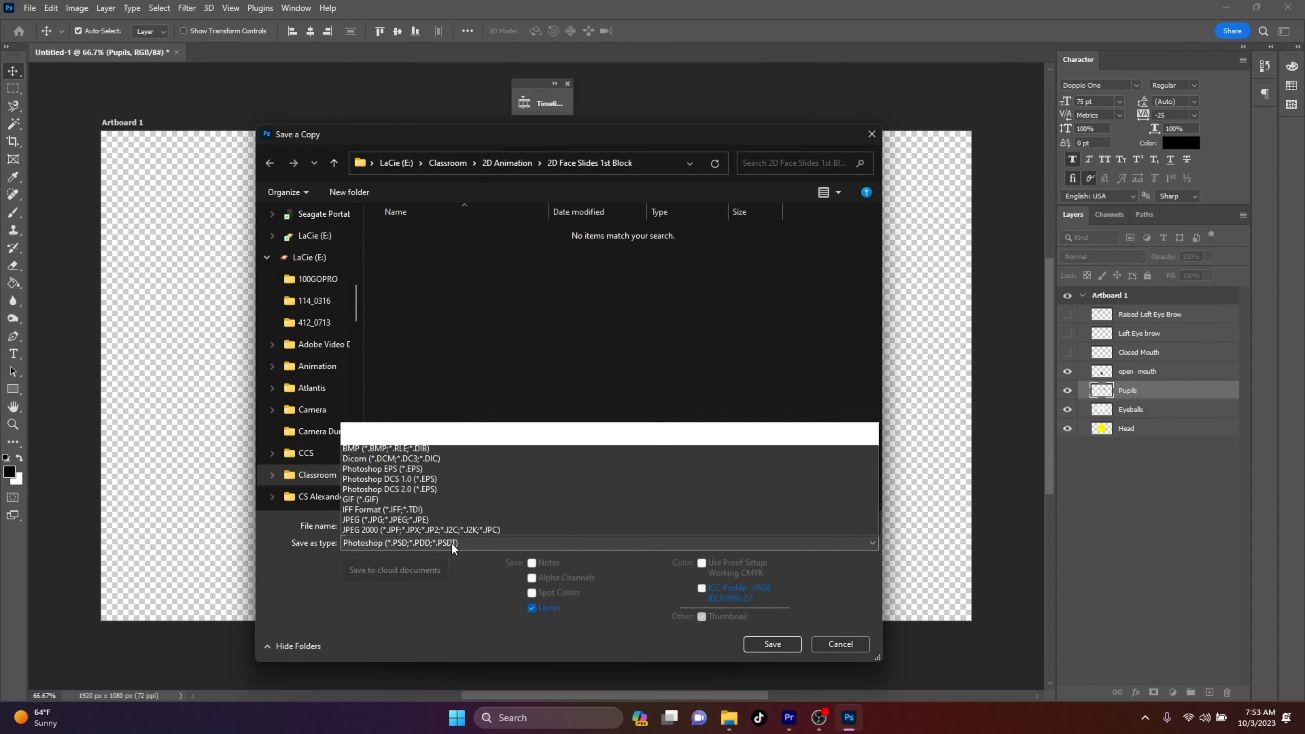
click(423, 477)
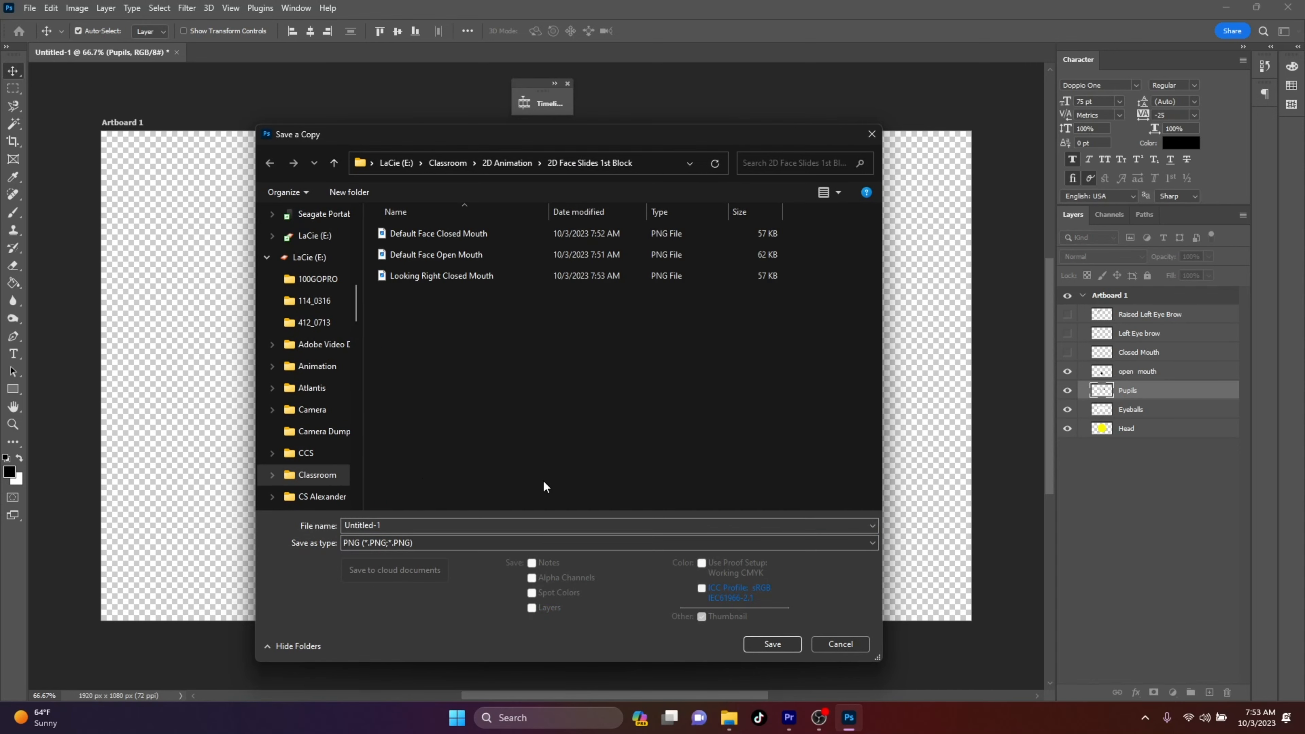
click(449, 280)
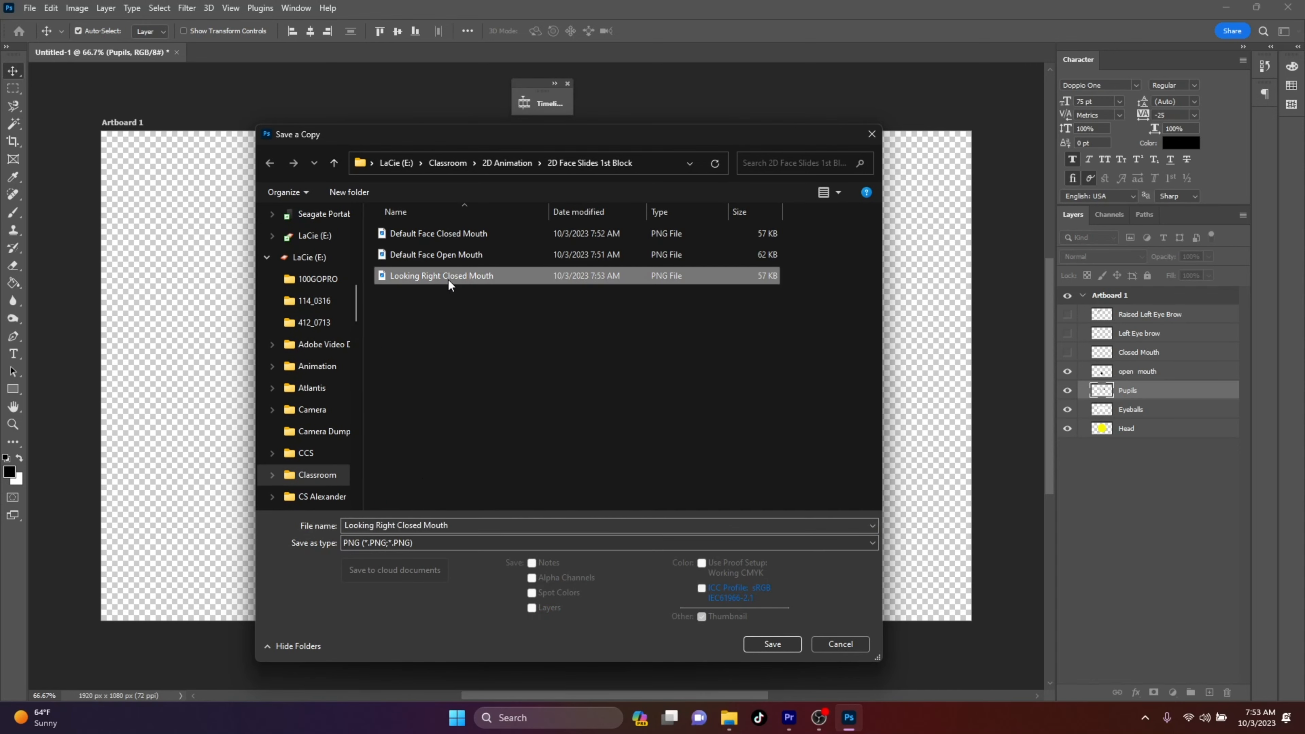
double_click(396, 524)
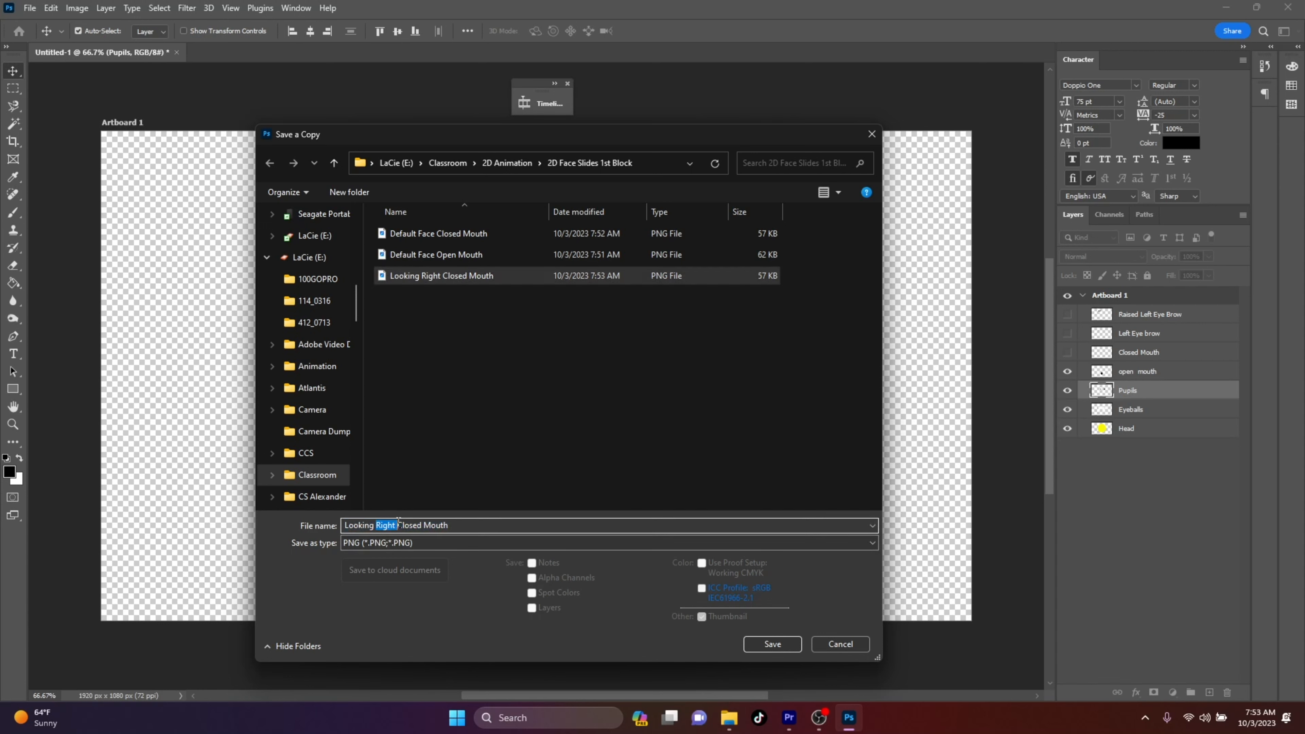
drag(399, 523, 421, 518)
text(Open)
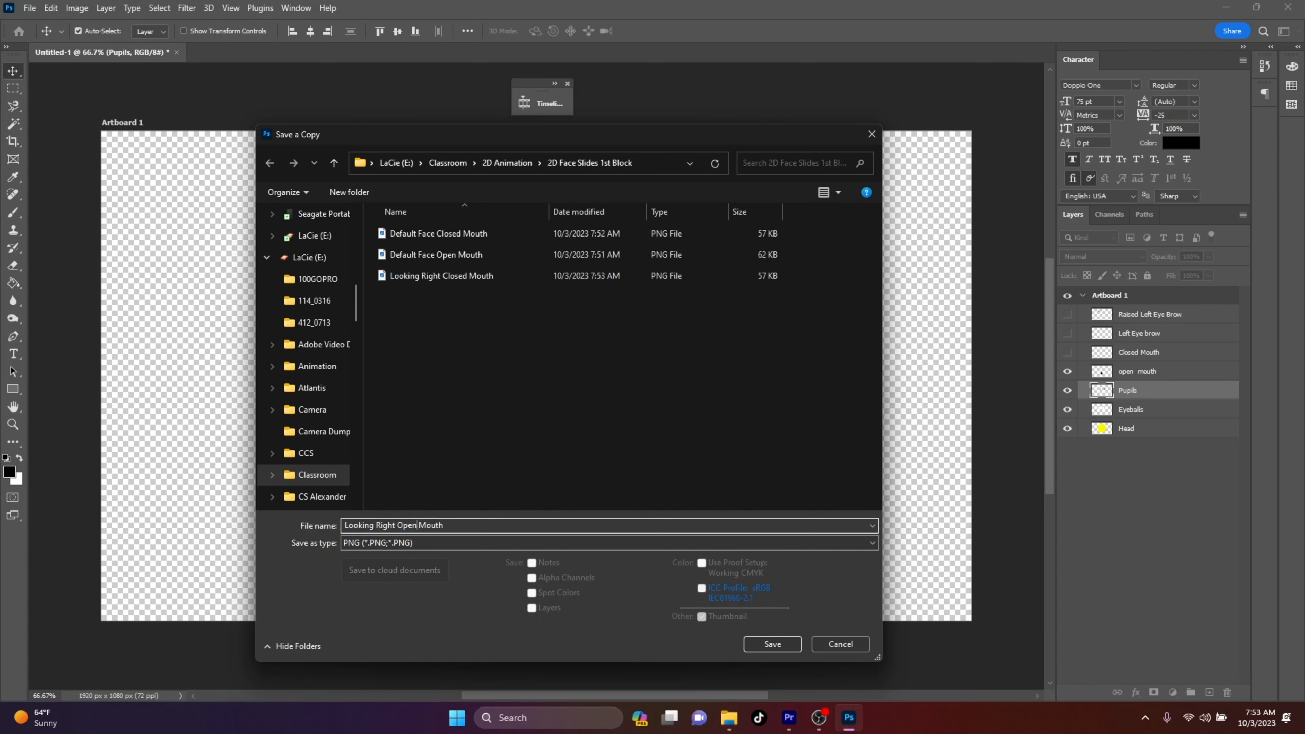
key(Return)
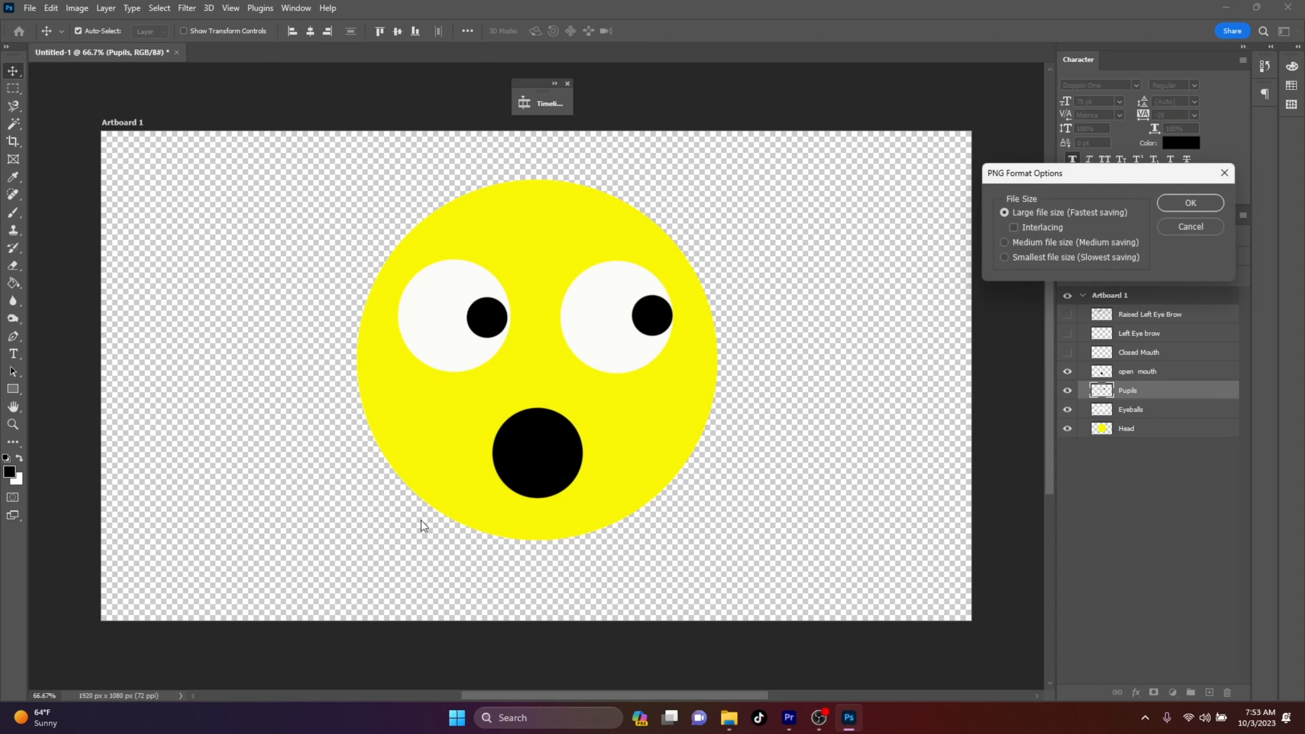
click(1180, 203)
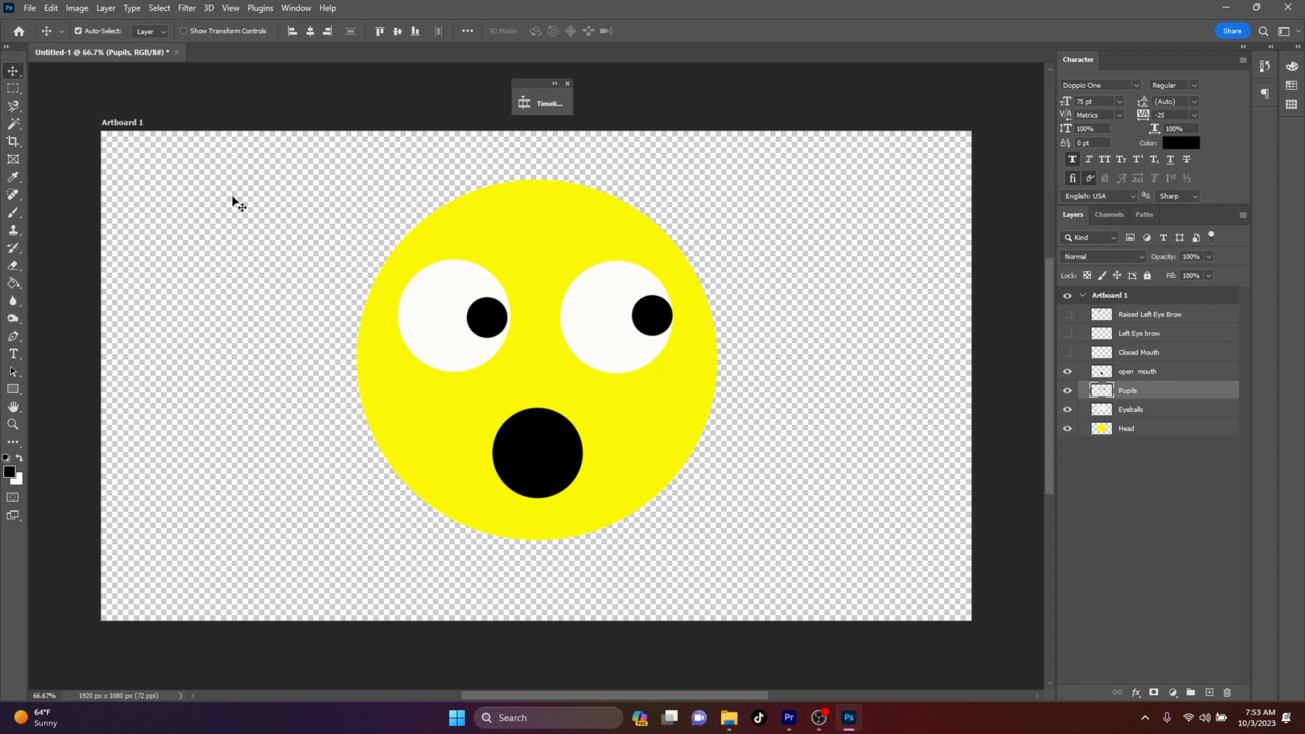
Move both pupils to the left edge of the eyeballs and start saving a copy on the computer in PNG format.
drag(497, 328, 410, 322)
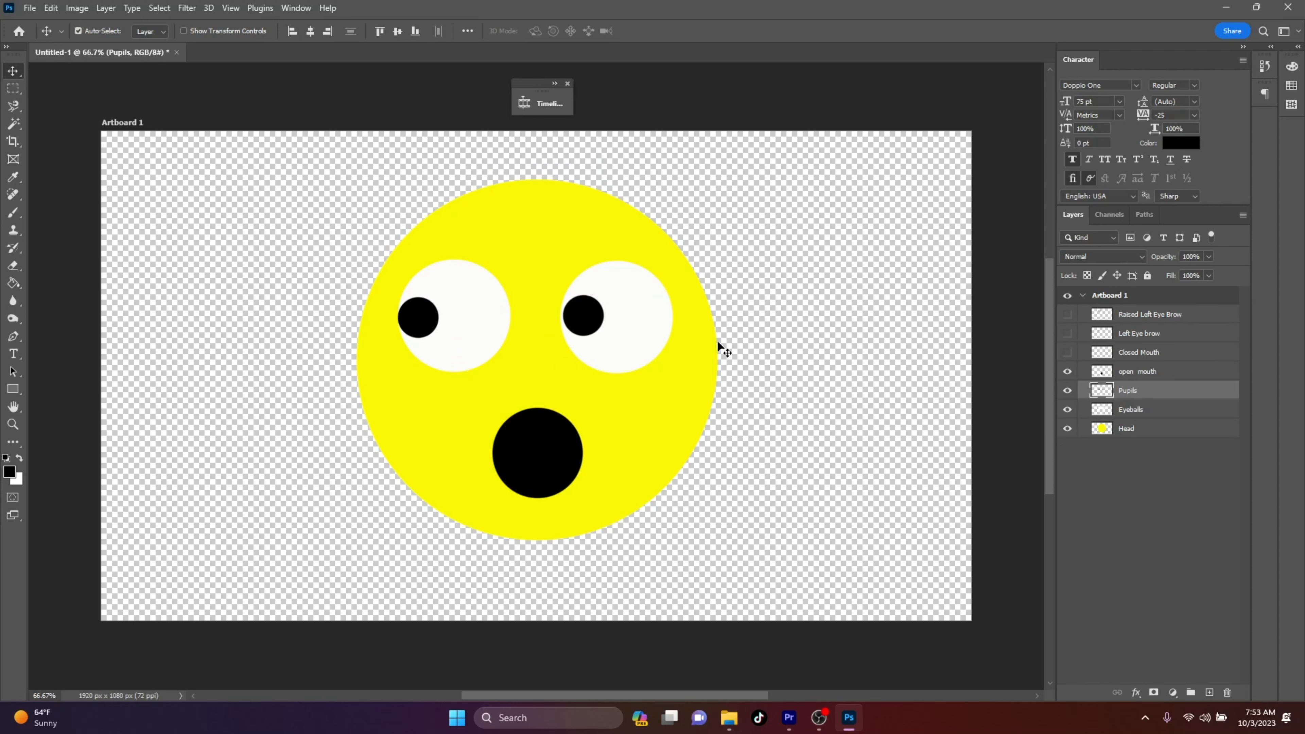
click(30, 8)
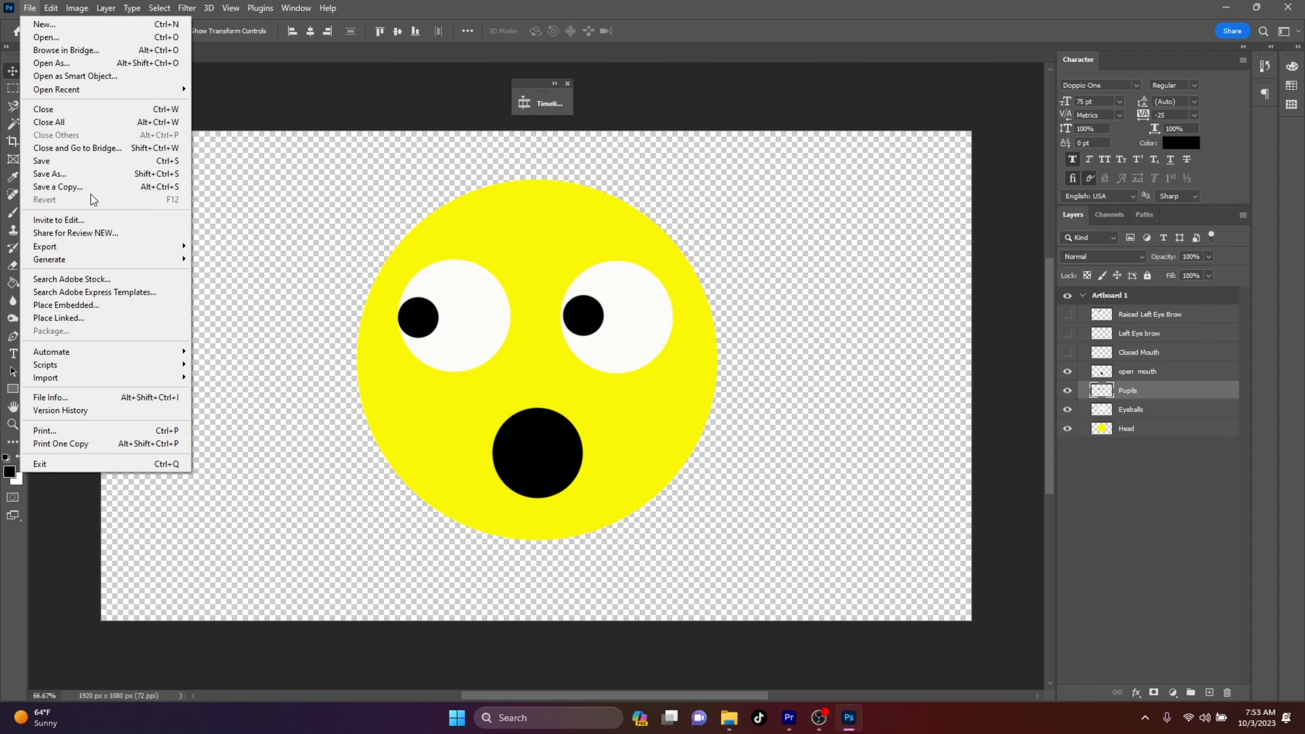
click(88, 185)
click(345, 446)
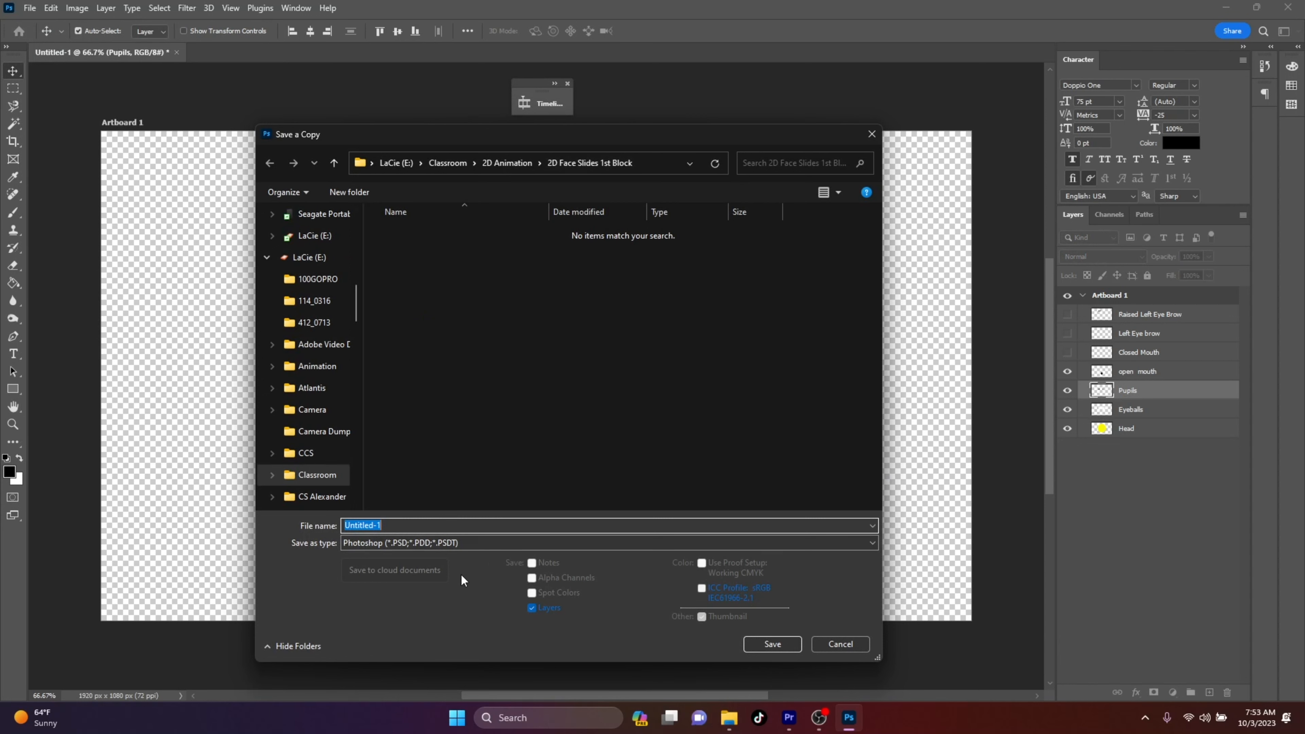
click(462, 542)
click(422, 478)
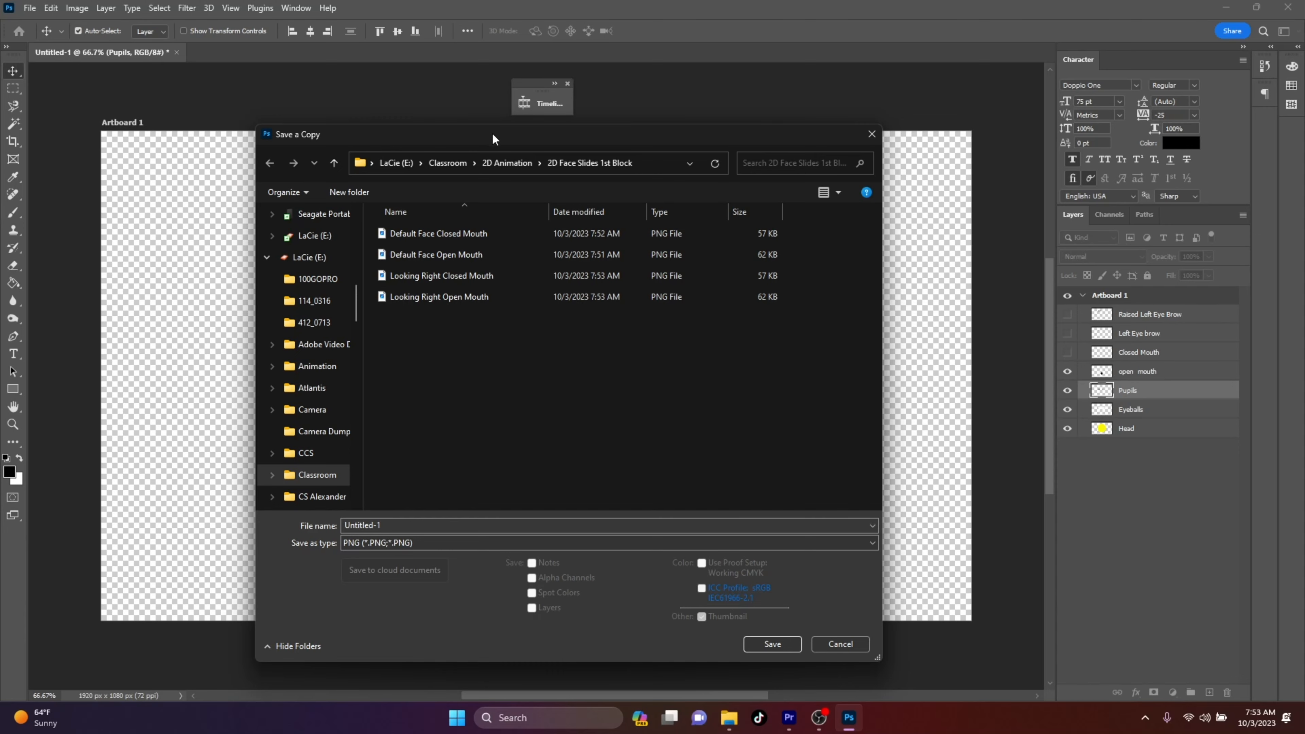
drag(491, 132, 509, 154)
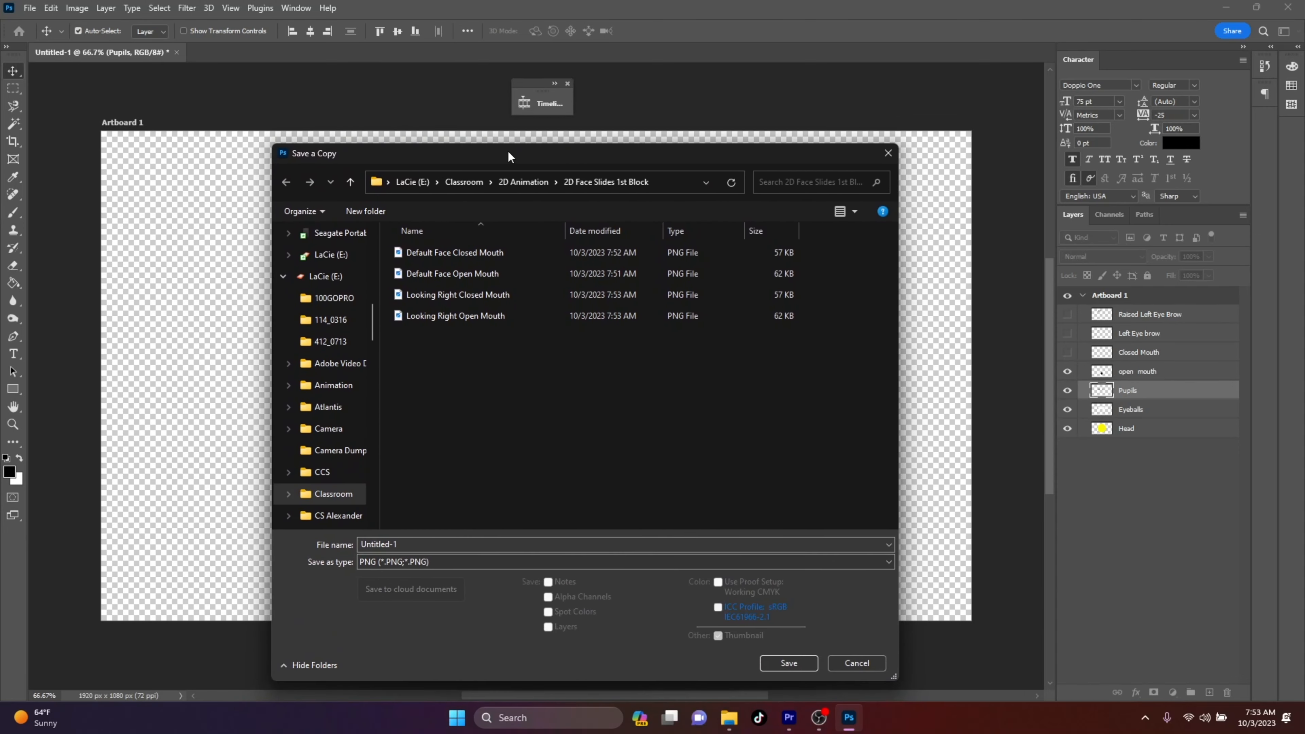
Save the copy under the name "Looking Left Open Mouth" with the large file size (fastest saving) option.
click(494, 541)
text(L)
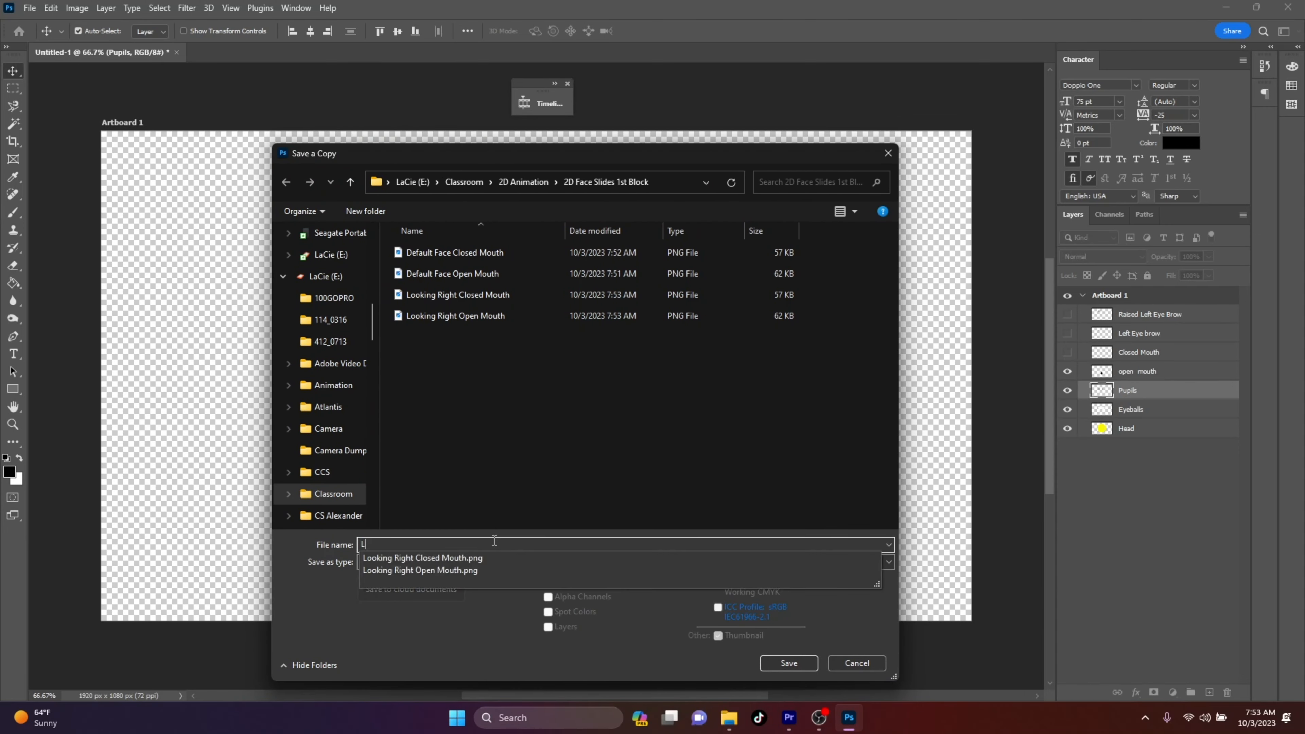
text(ooking Lef)
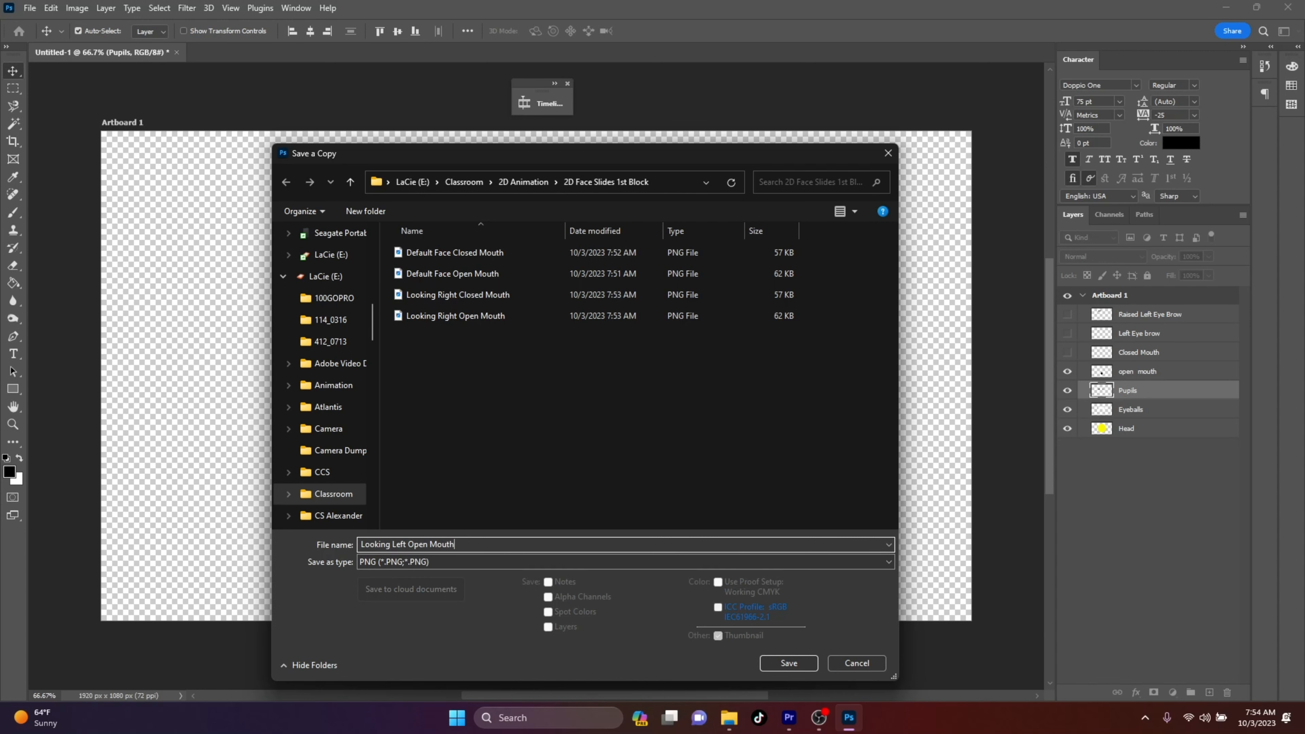
text(t Open Mouth)
key(Return)
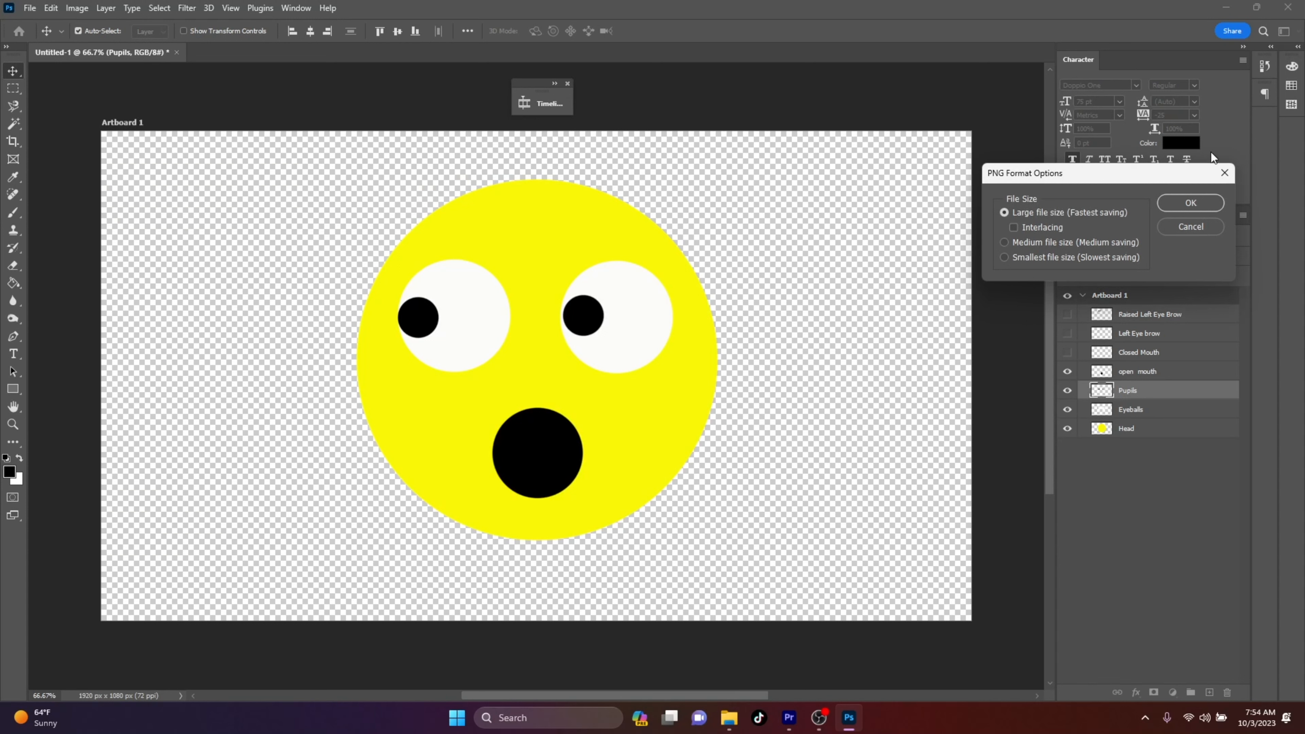
click(1188, 203)
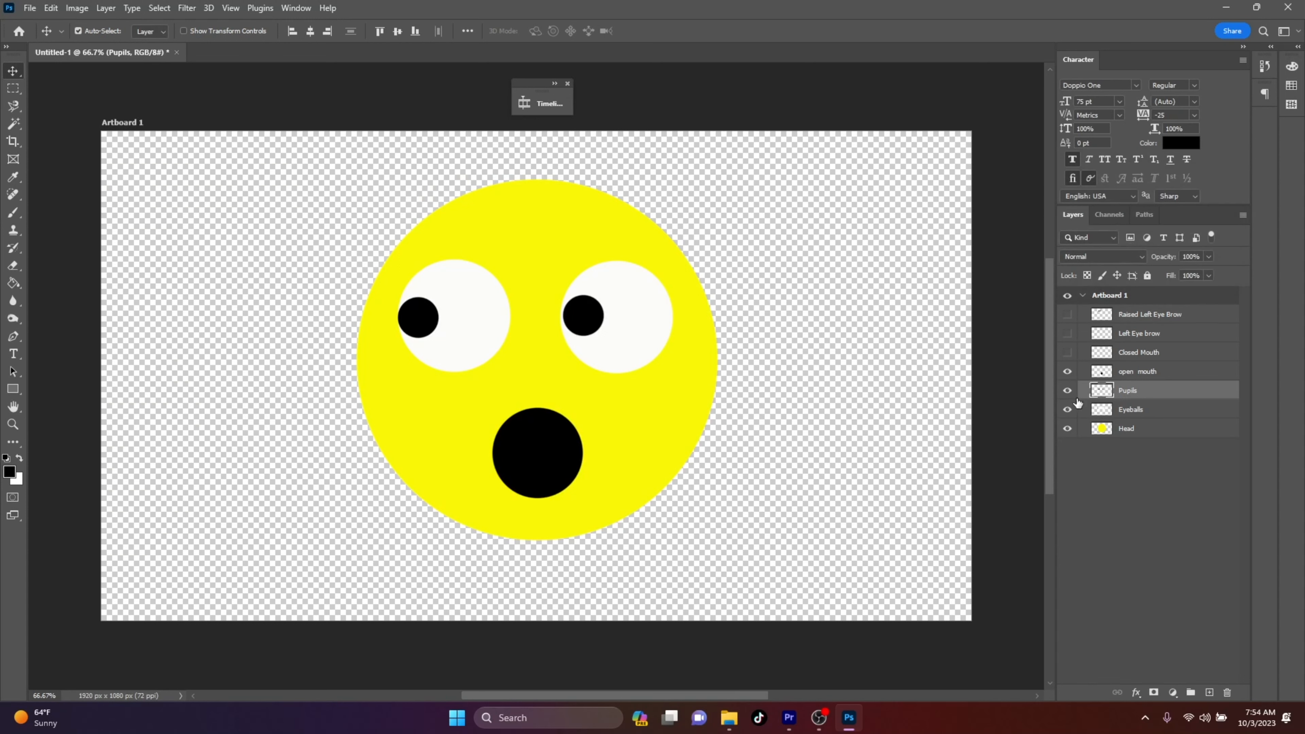
Show Closed Mouth in place of the open mouth layer and start saving another copy on the computer in PNG format.
click(1067, 352)
click(1067, 371)
click(29, 8)
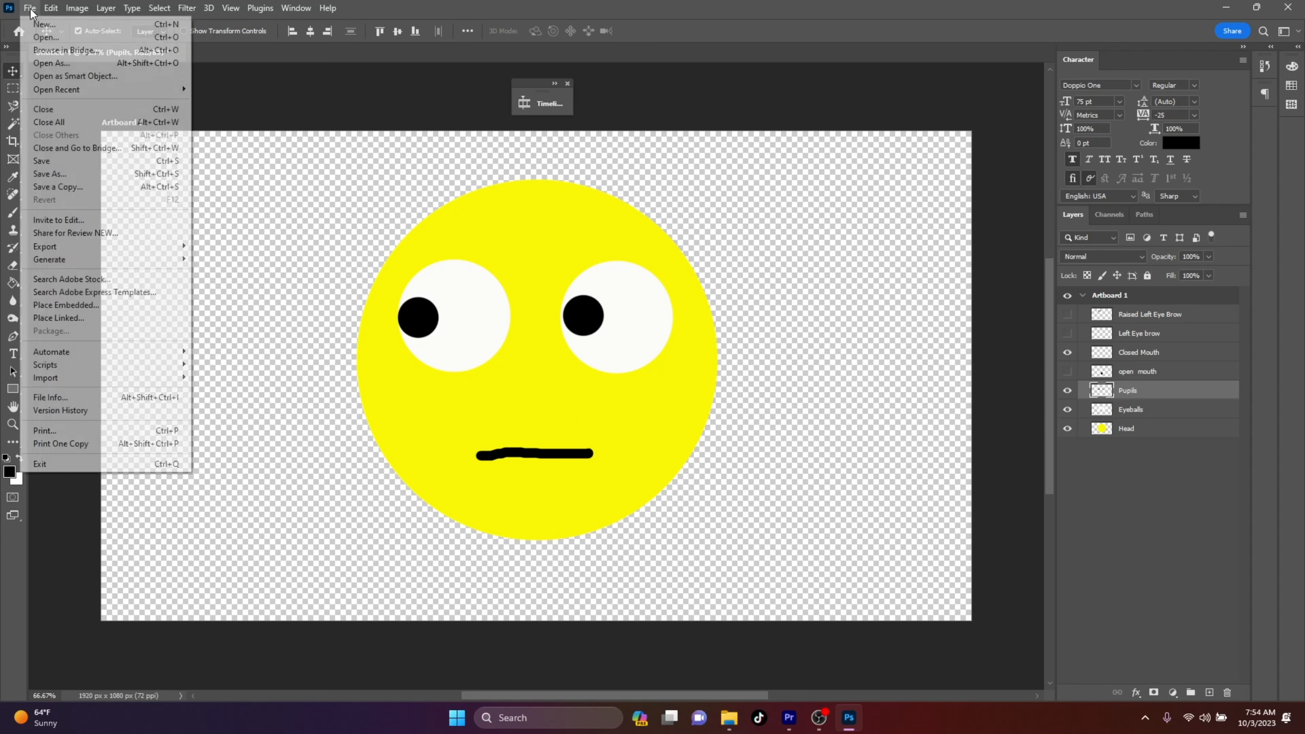
click(71, 185)
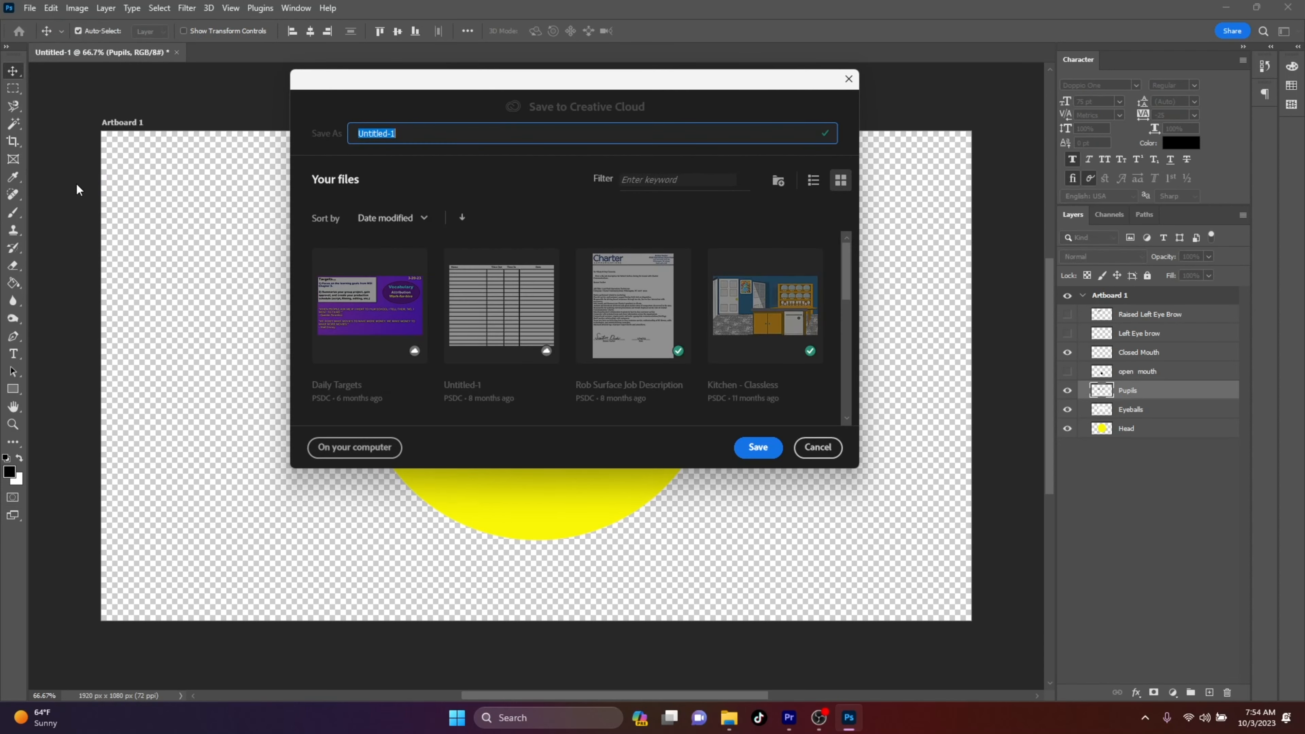
click(355, 446)
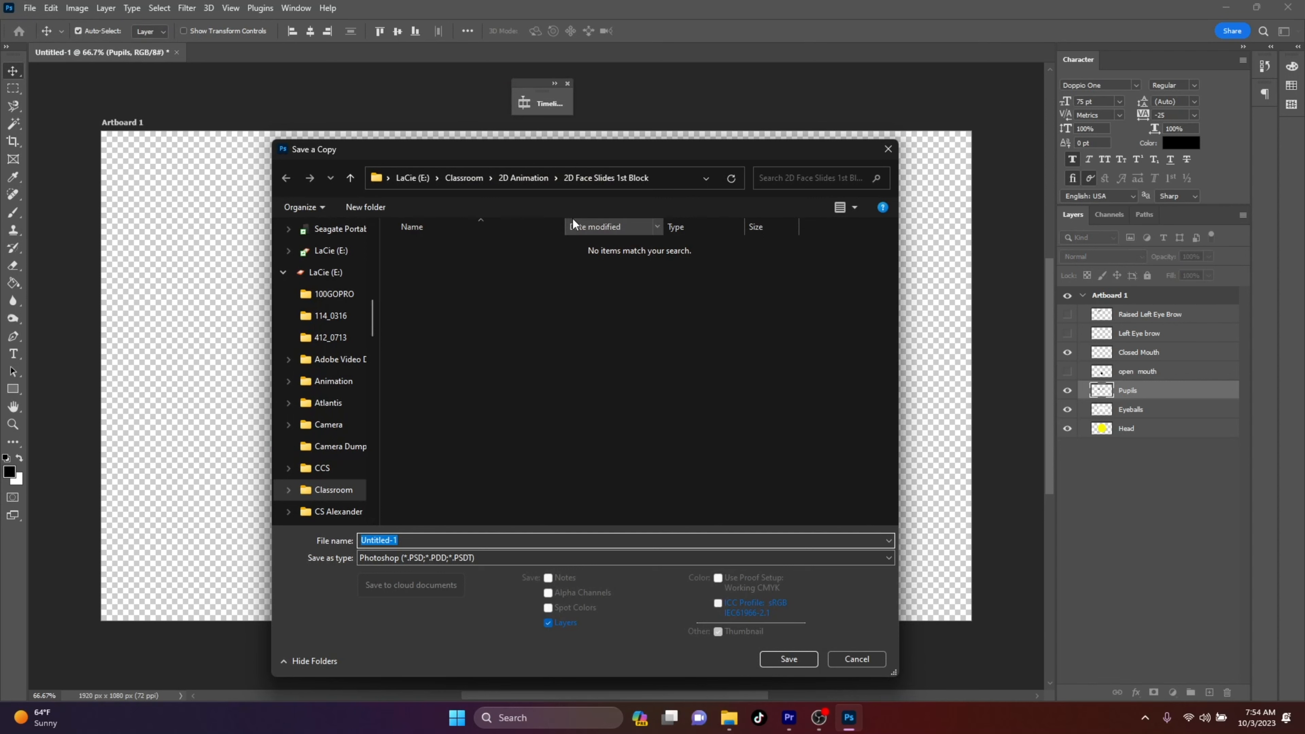
click(485, 559)
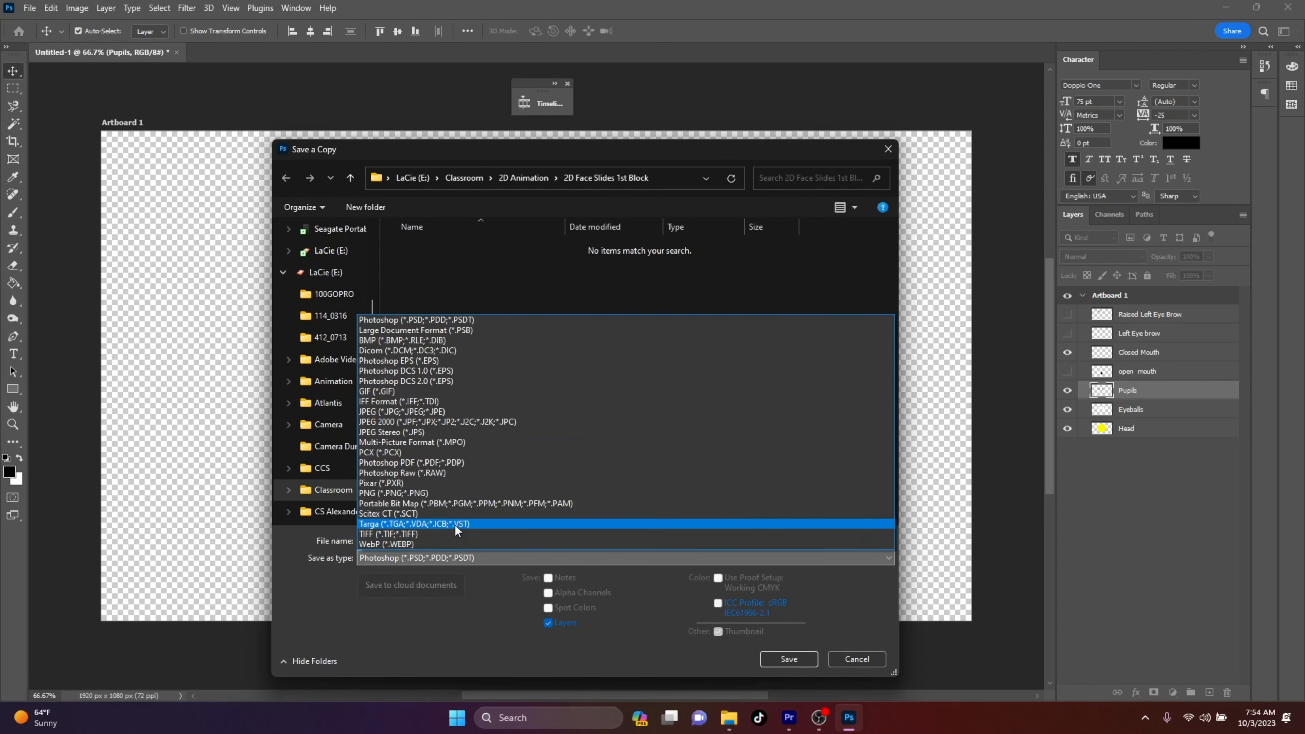
click(448, 493)
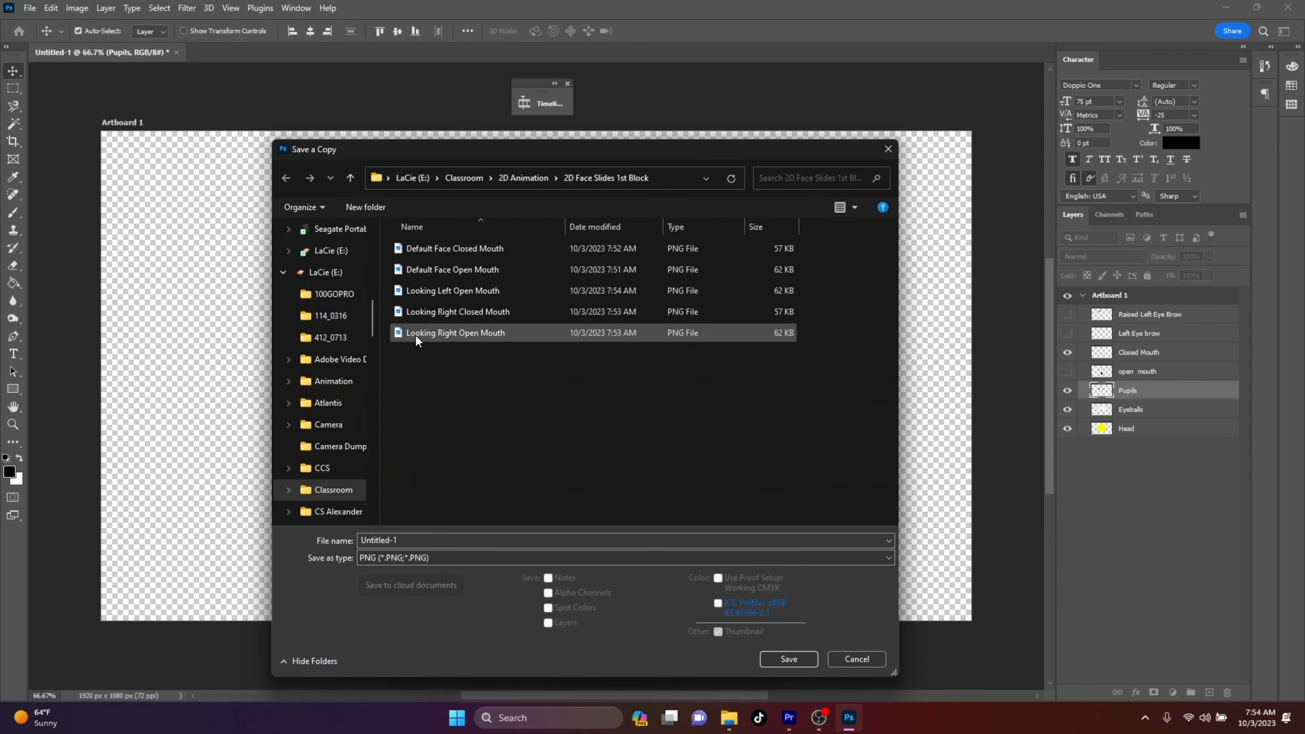
Save the copy as "Looking Left Closed Mouth", adapting the existing Looking Left file name, with the large file size (fastest saving) option.
click(440, 290)
click(416, 539)
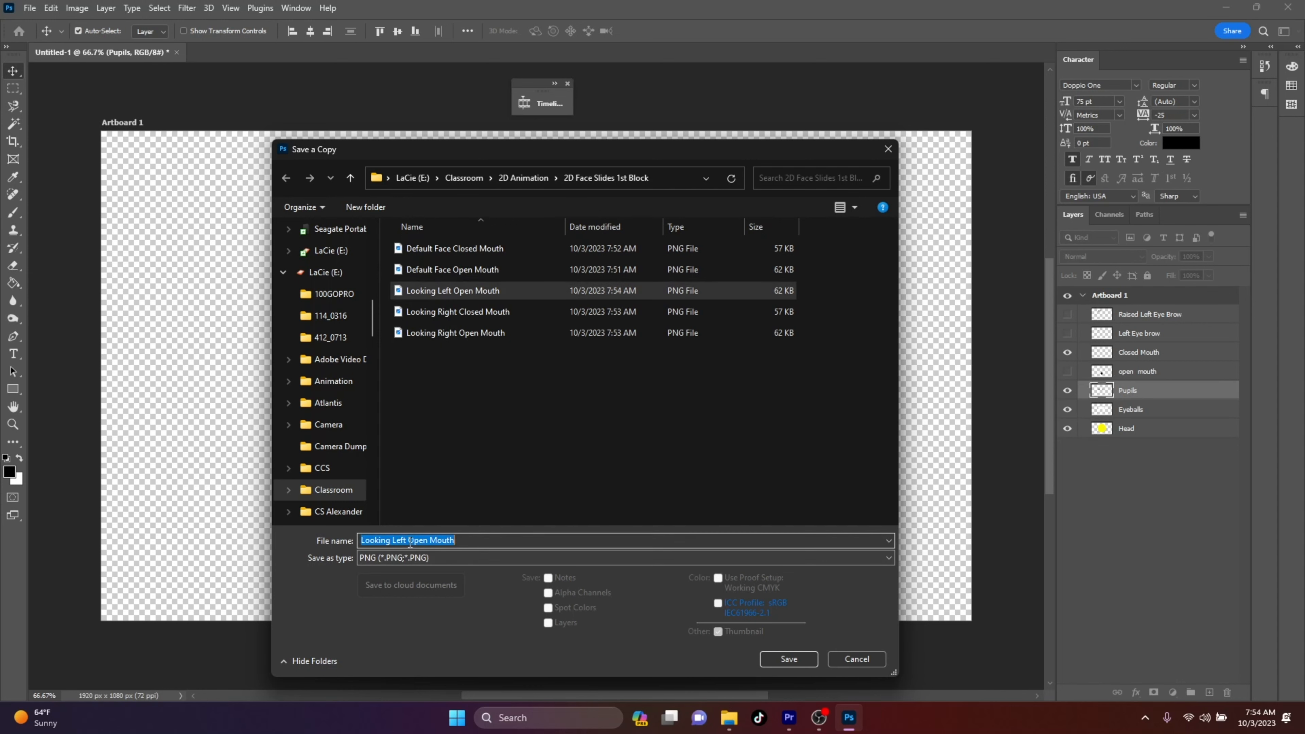
drag(408, 540, 416, 539)
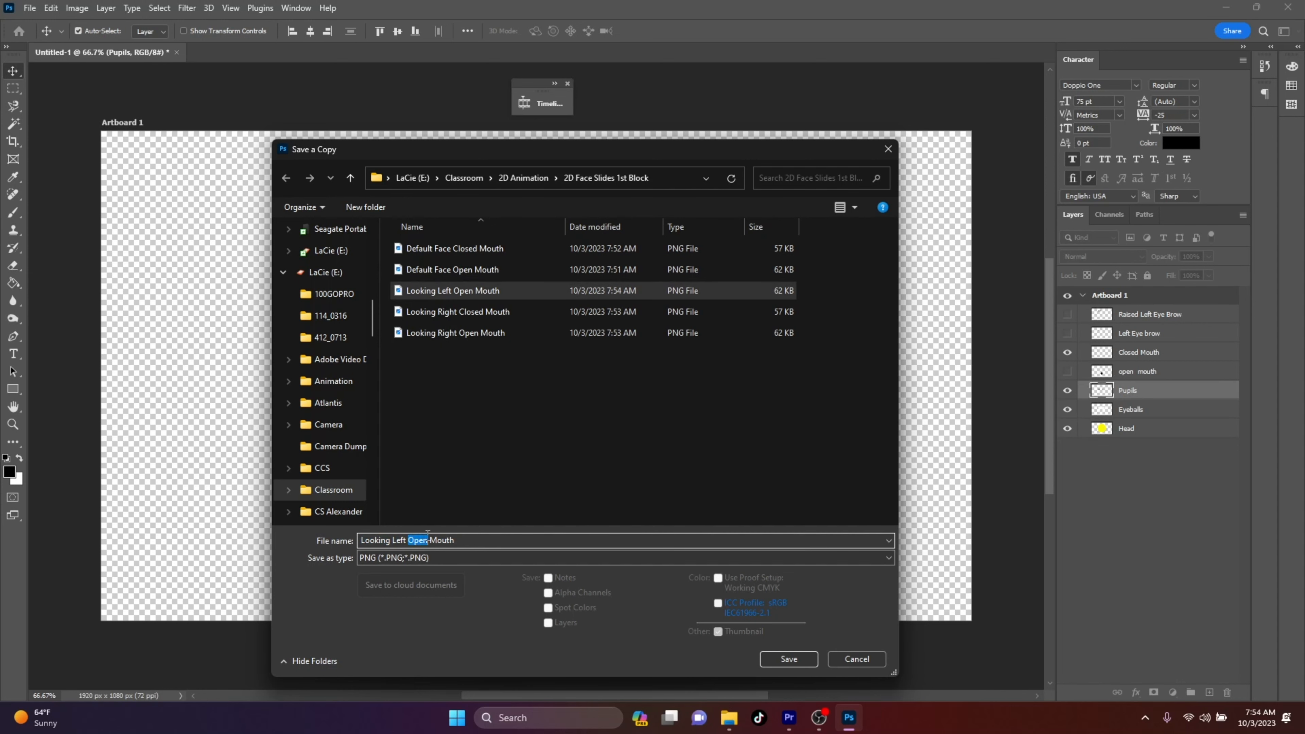
text(Clsed)
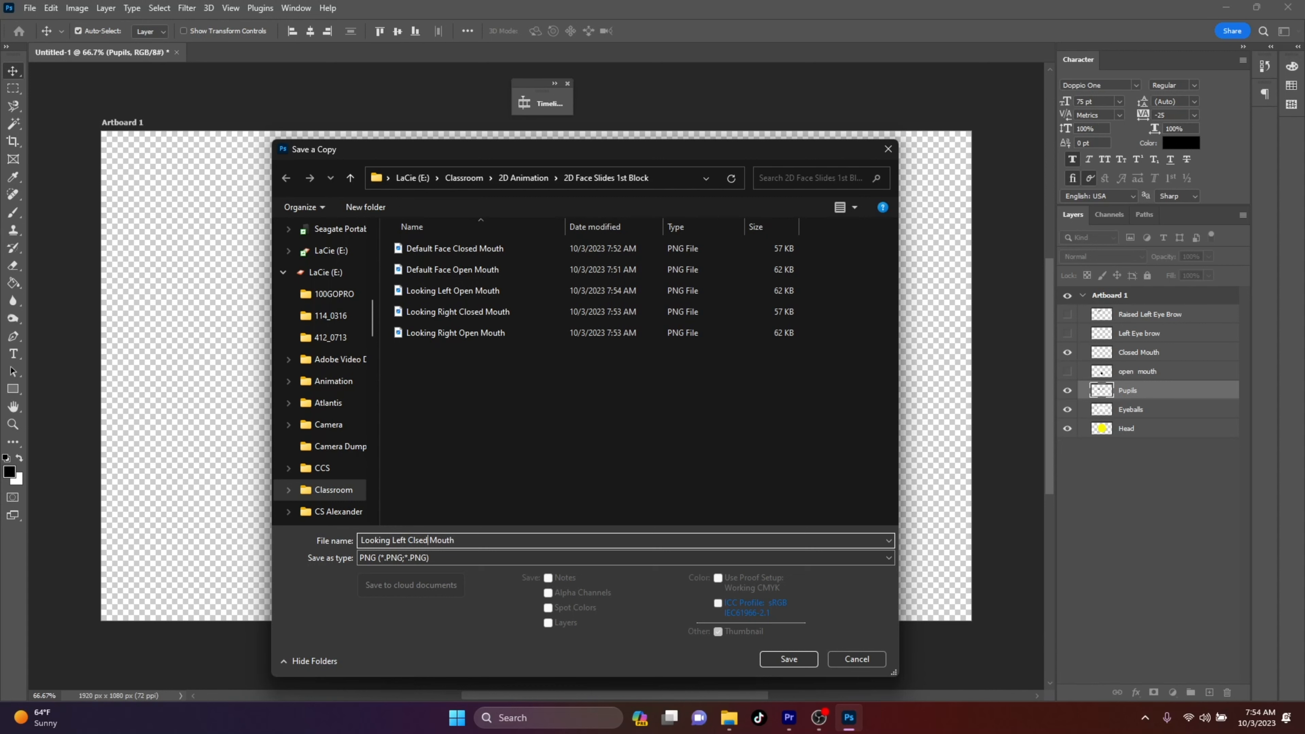
key(BackSpace)
key(BackSpace)
key(BackSpace)
text(osed)
key(Return)
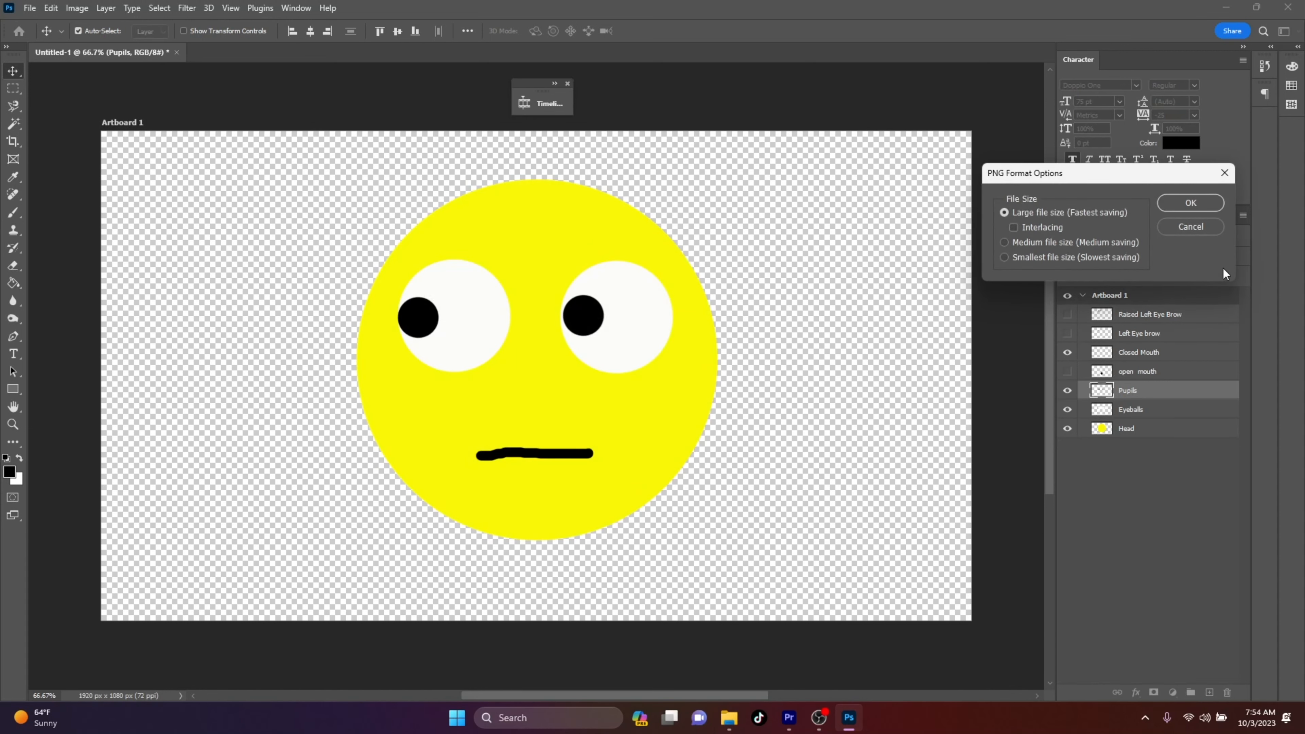
click(1194, 199)
Move the pupils back to the centre of the eyeballs and add a new layer named "Blink" above all other layers.
drag(421, 319, 450, 325)
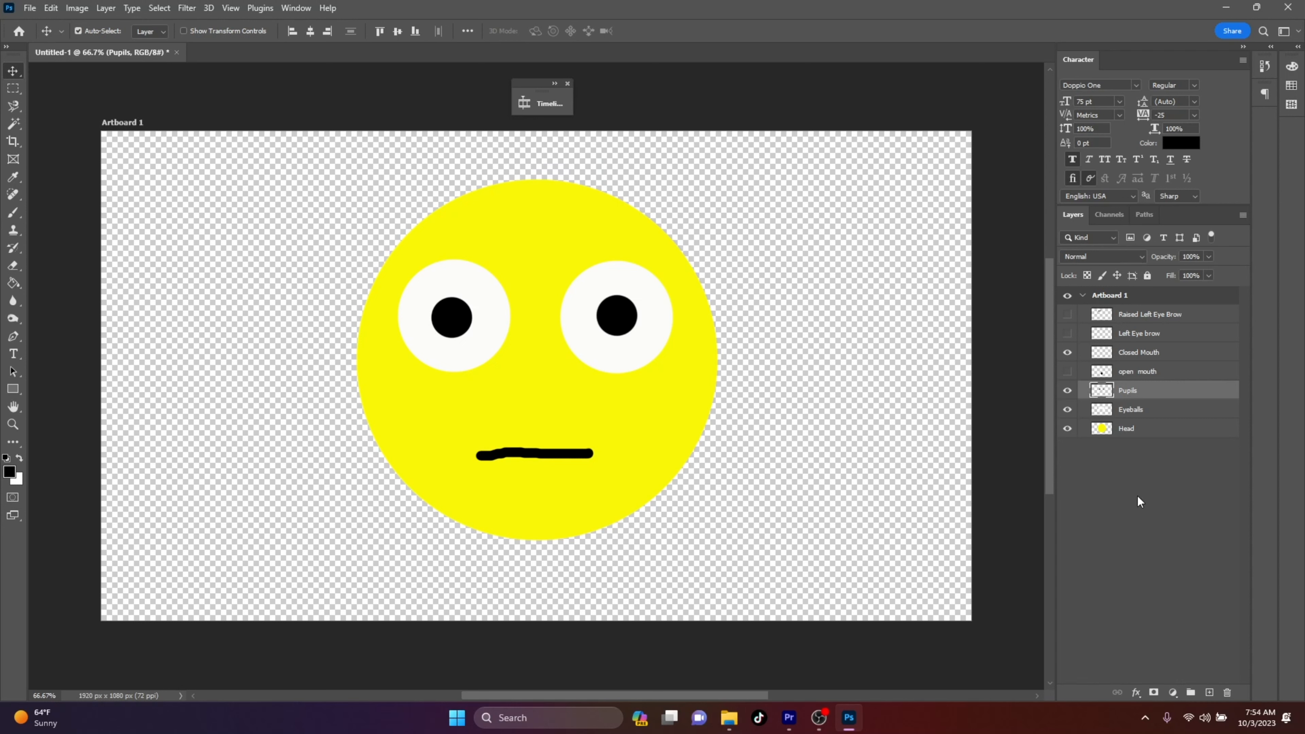
click(1209, 692)
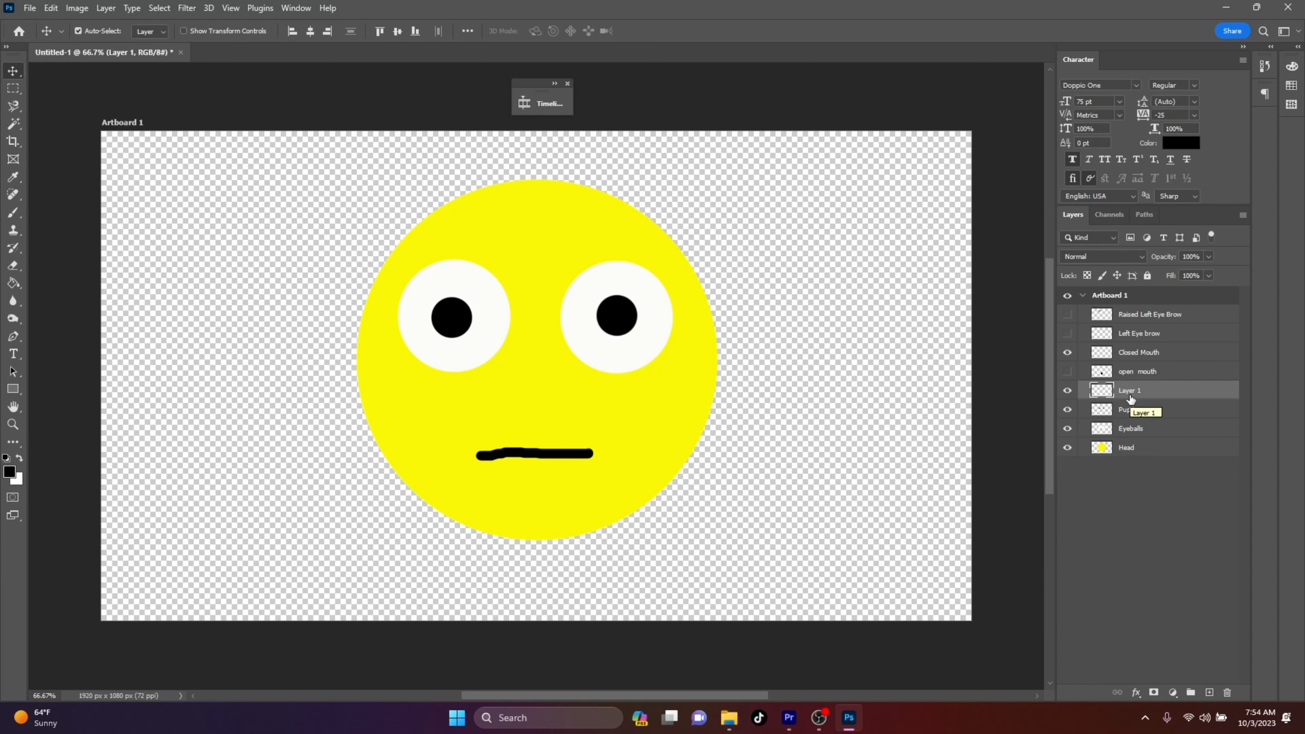
mouse_move(1143, 393)
mouse_down()
mouse_move(1138, 306)
mouse_move(1141, 392)
mouse_up()
drag(1160, 391, 1149, 315)
double_click(1124, 314)
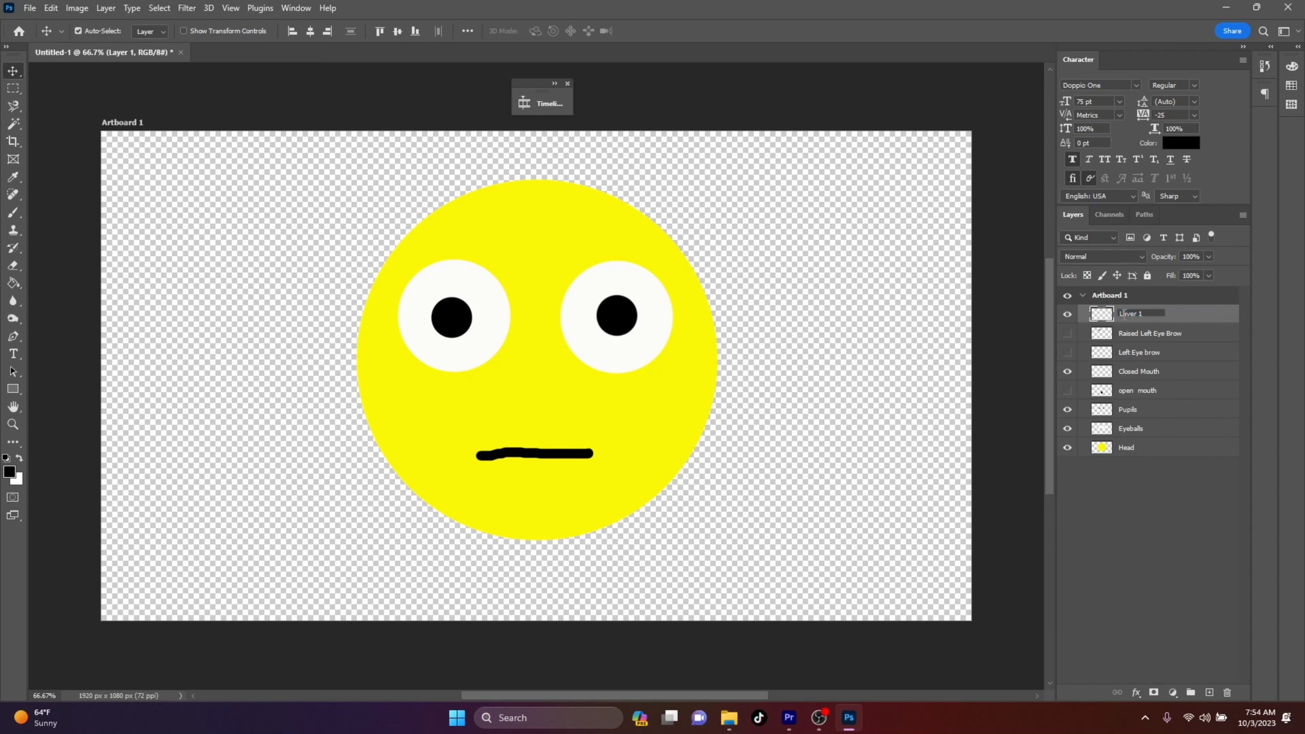
double_click(1121, 315)
text(Blink)
key(Return)
Try painting a black horizontal eyelid line across the left eye on the Blink layer with the Brush tool.
click(11, 213)
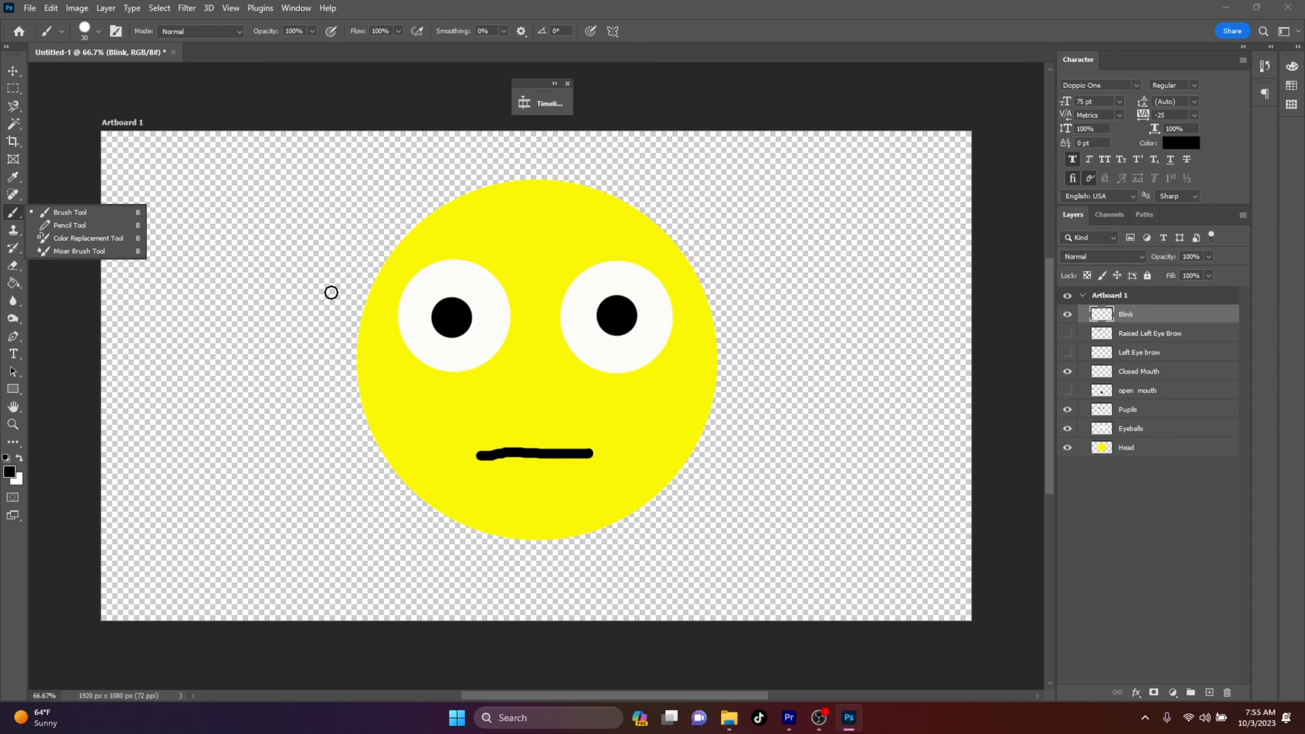
click(391, 320)
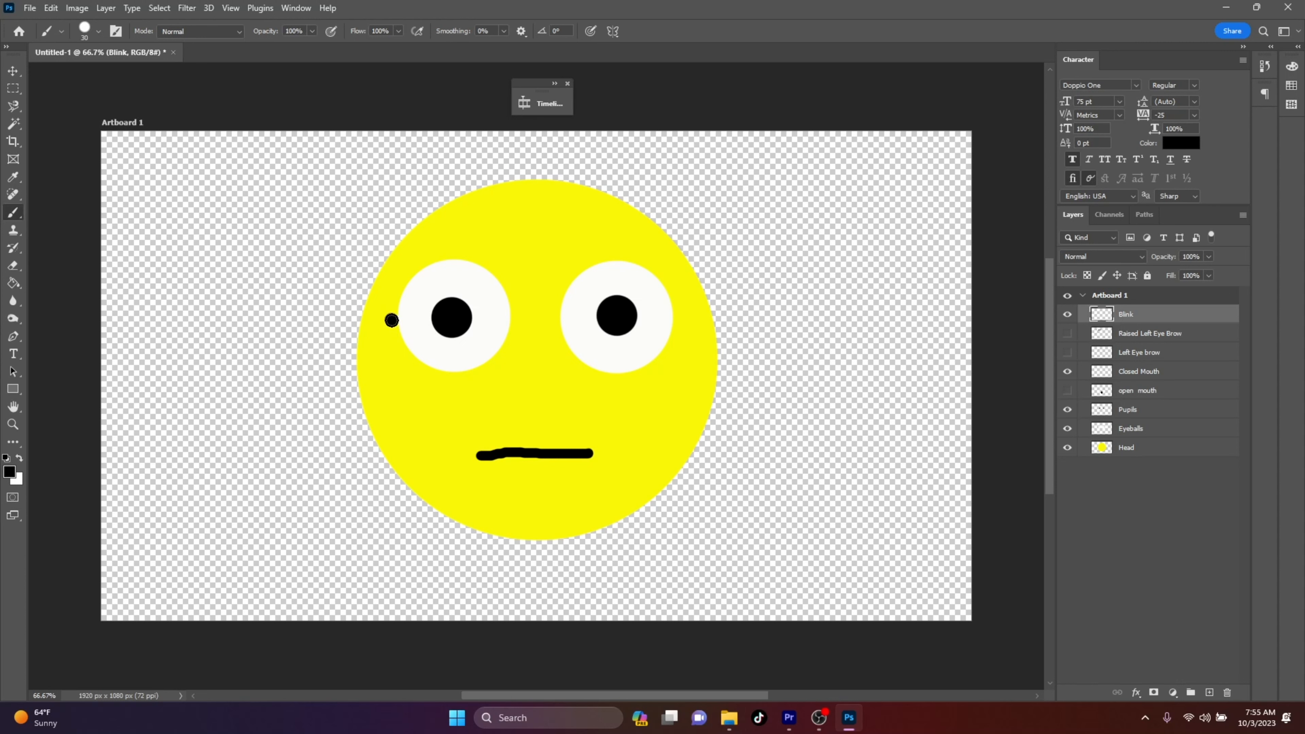
drag(391, 320, 527, 318)
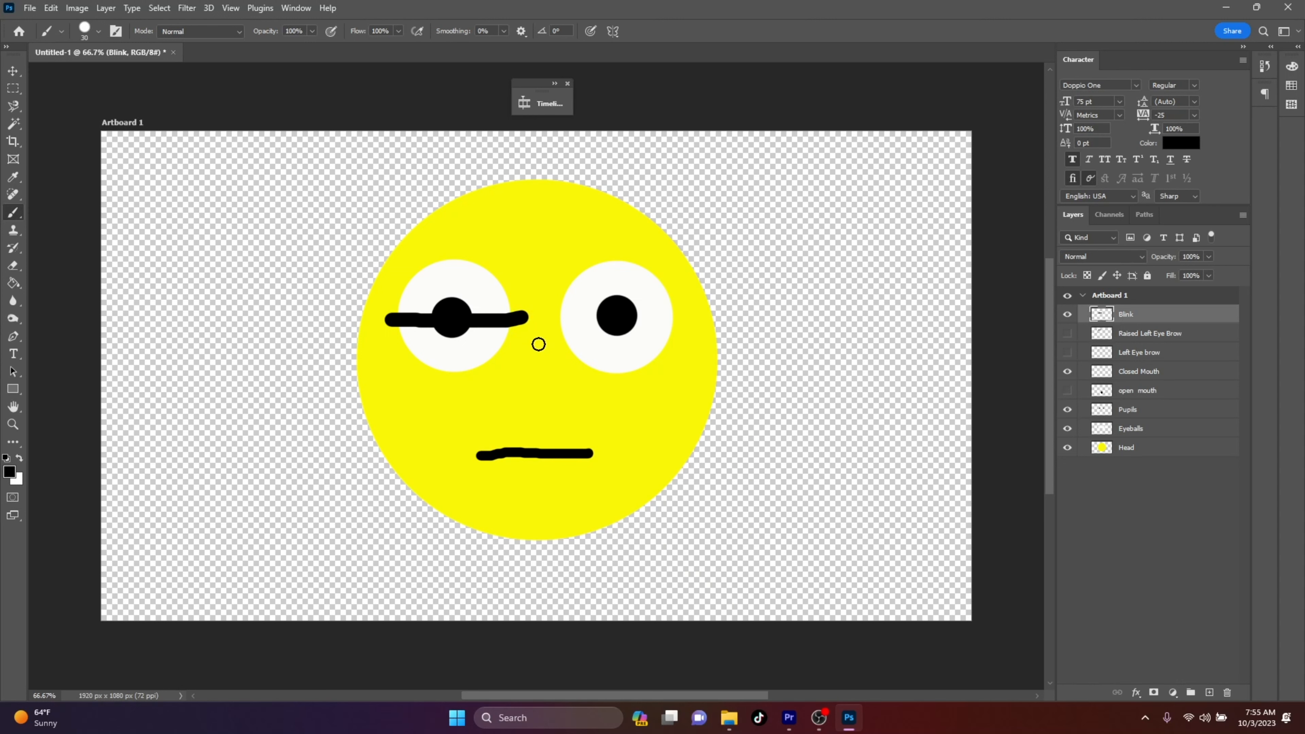
key(ctrl+z)
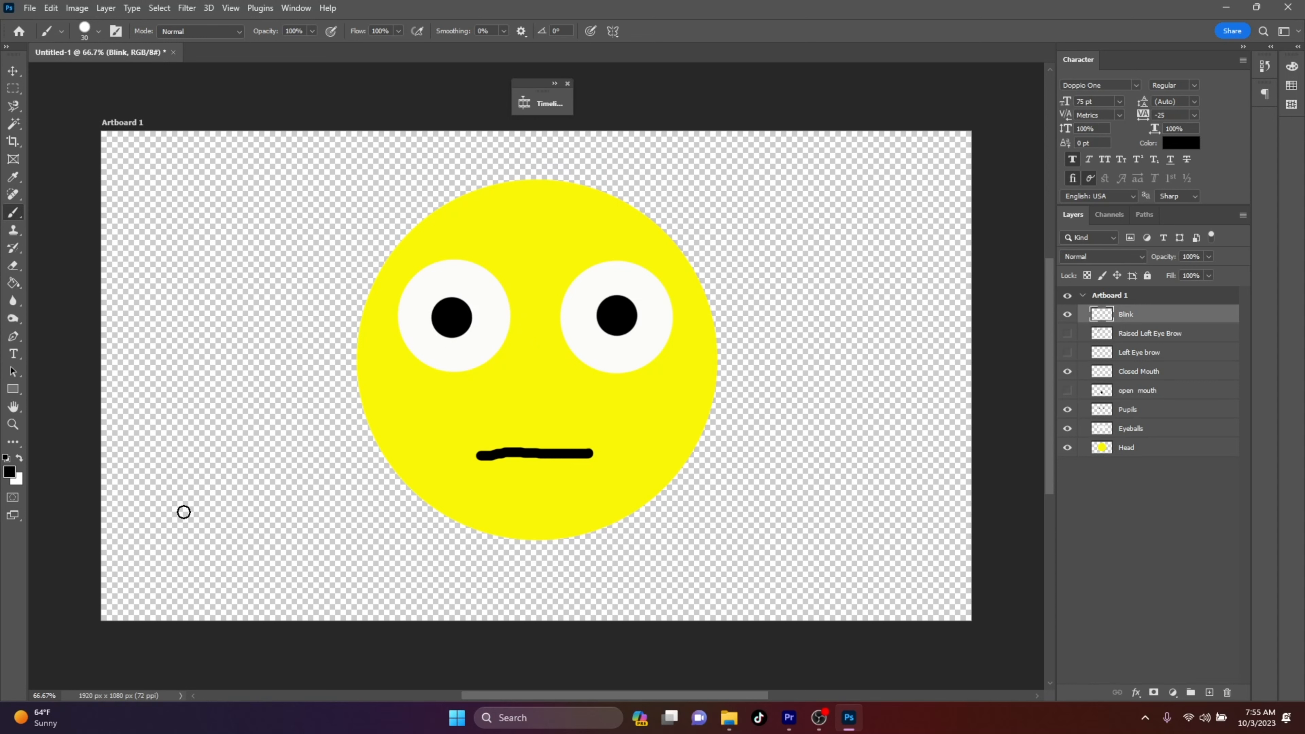
Set the foreground color to a yellow slightly darker than the head, about #e2df06.
click(10, 472)
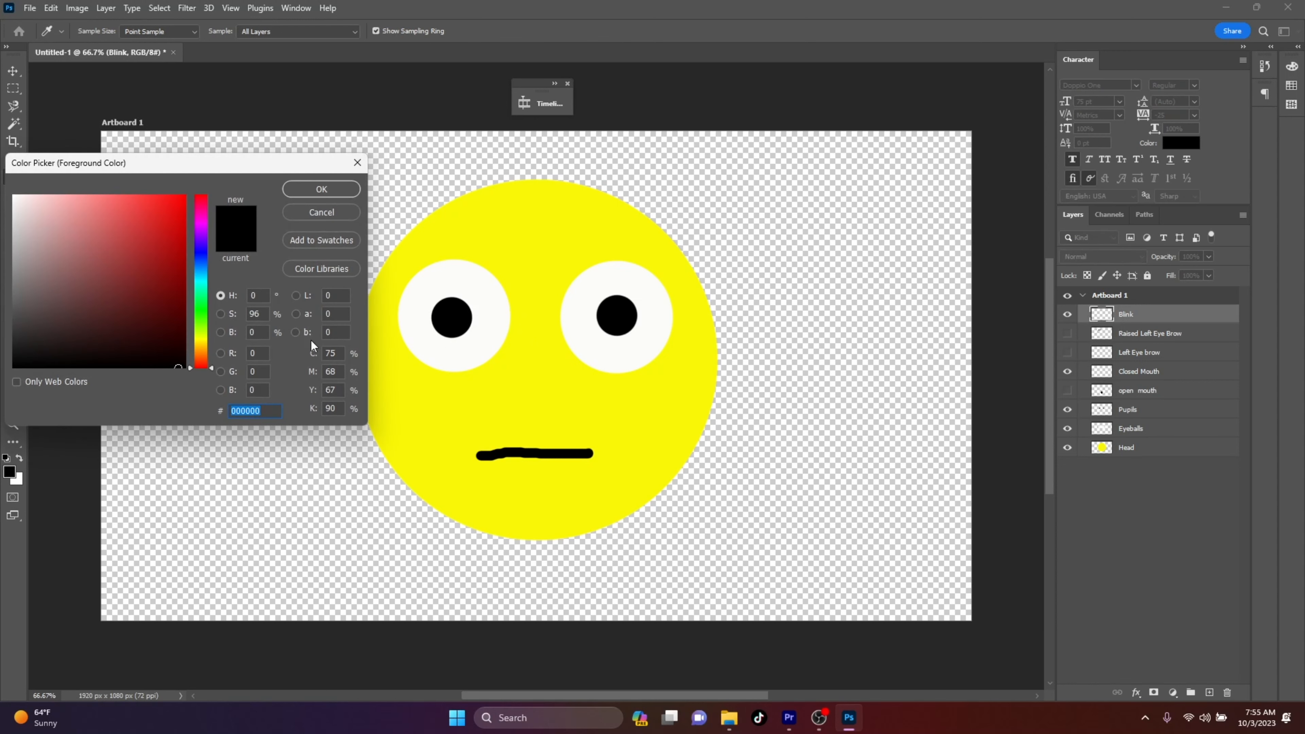
click(204, 341)
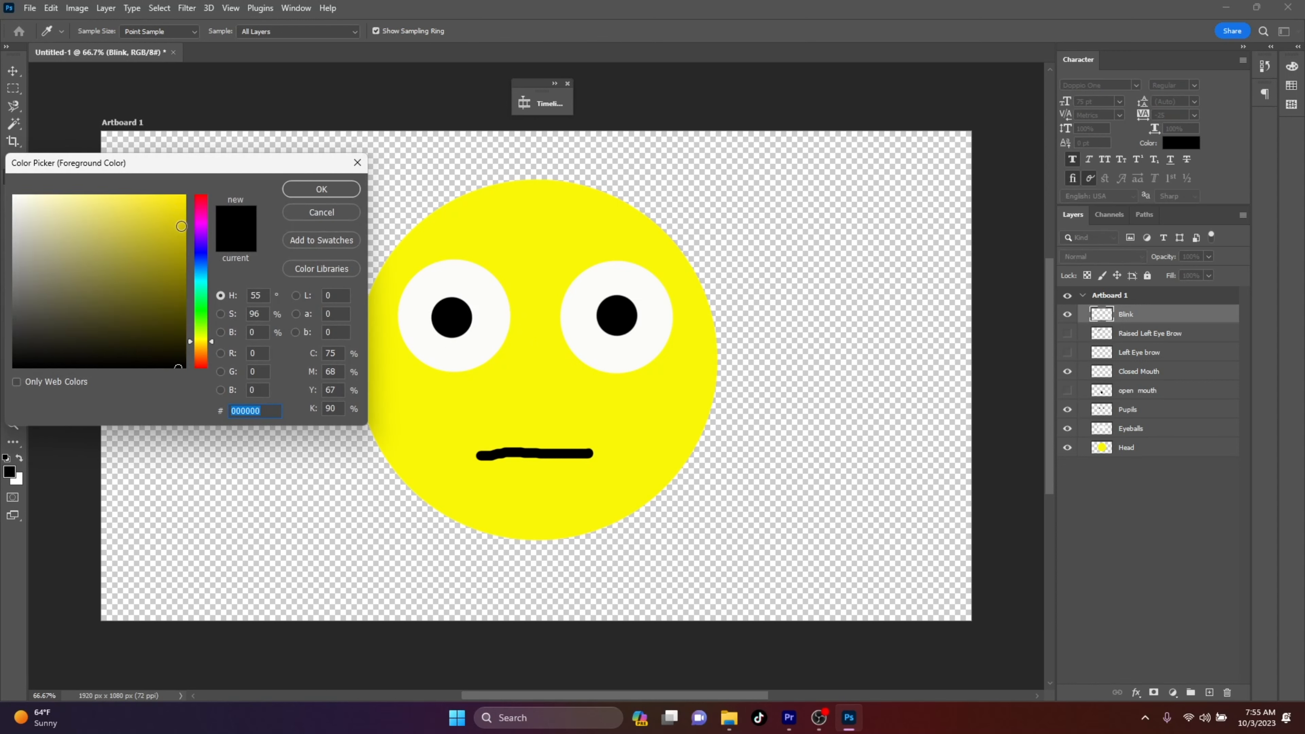
click(181, 235)
drag(181, 234, 180, 214)
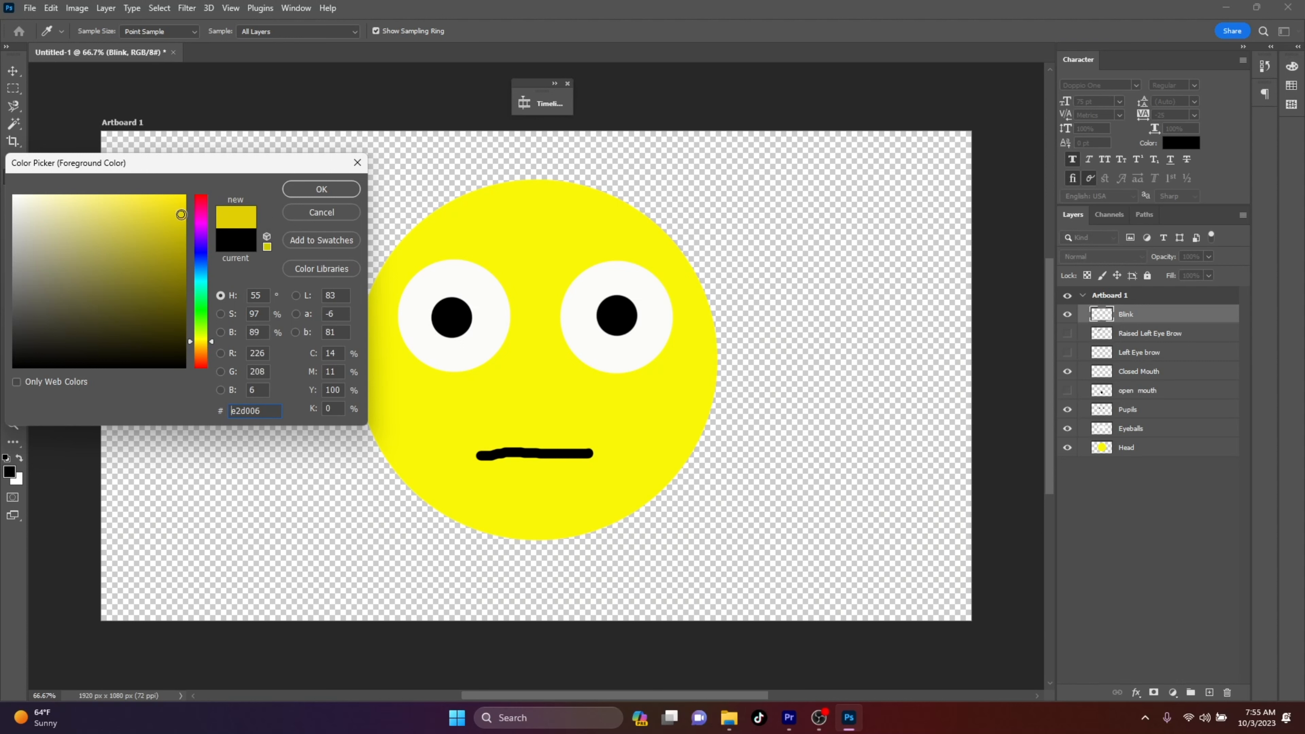
click(198, 340)
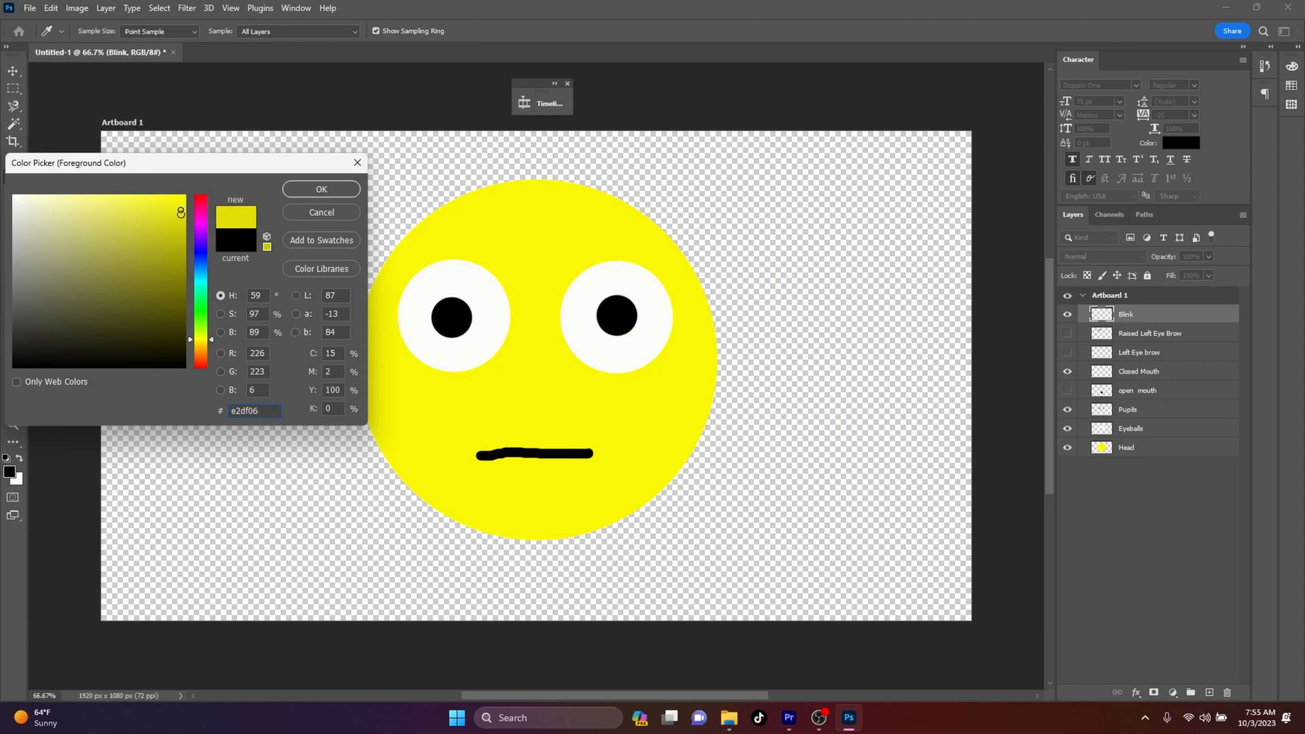
click(321, 189)
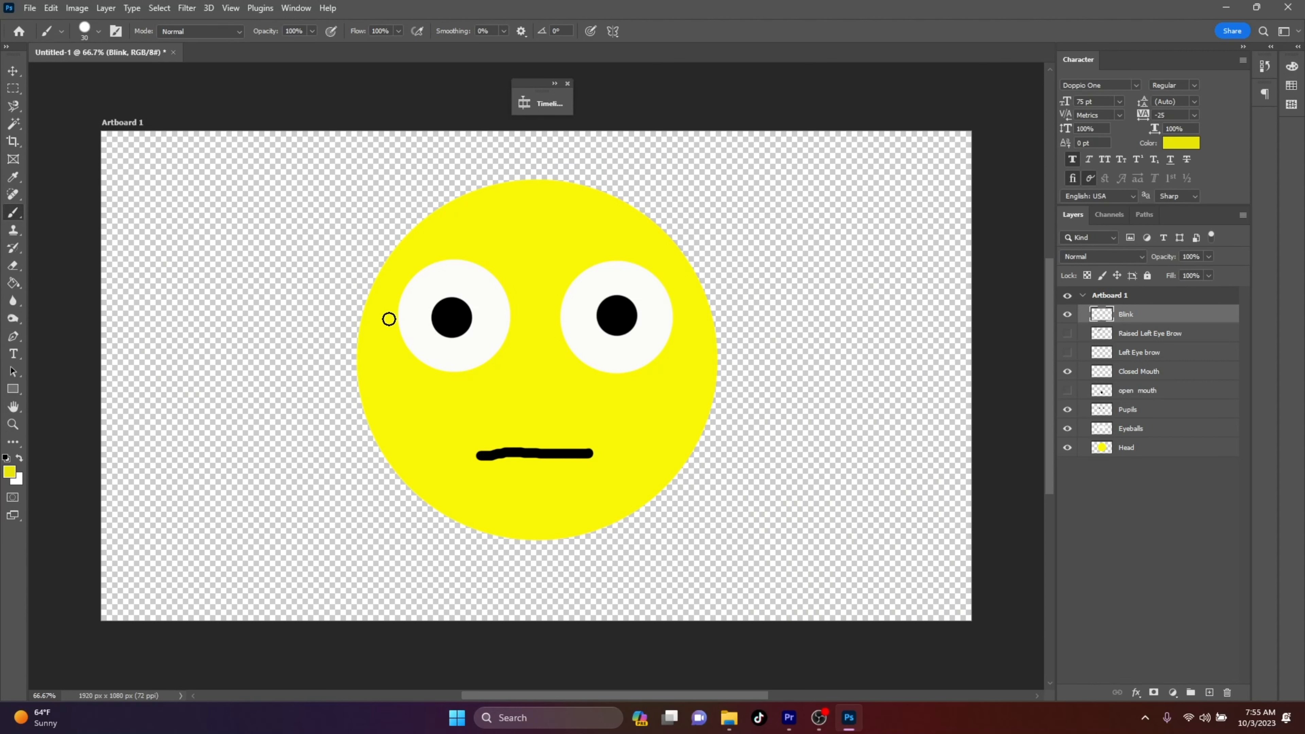
Paint a horizontal closed-eyelid line across each eye on the Blink layer and hide the Eyeballs and Pupils layers.
drag(387, 319, 688, 314)
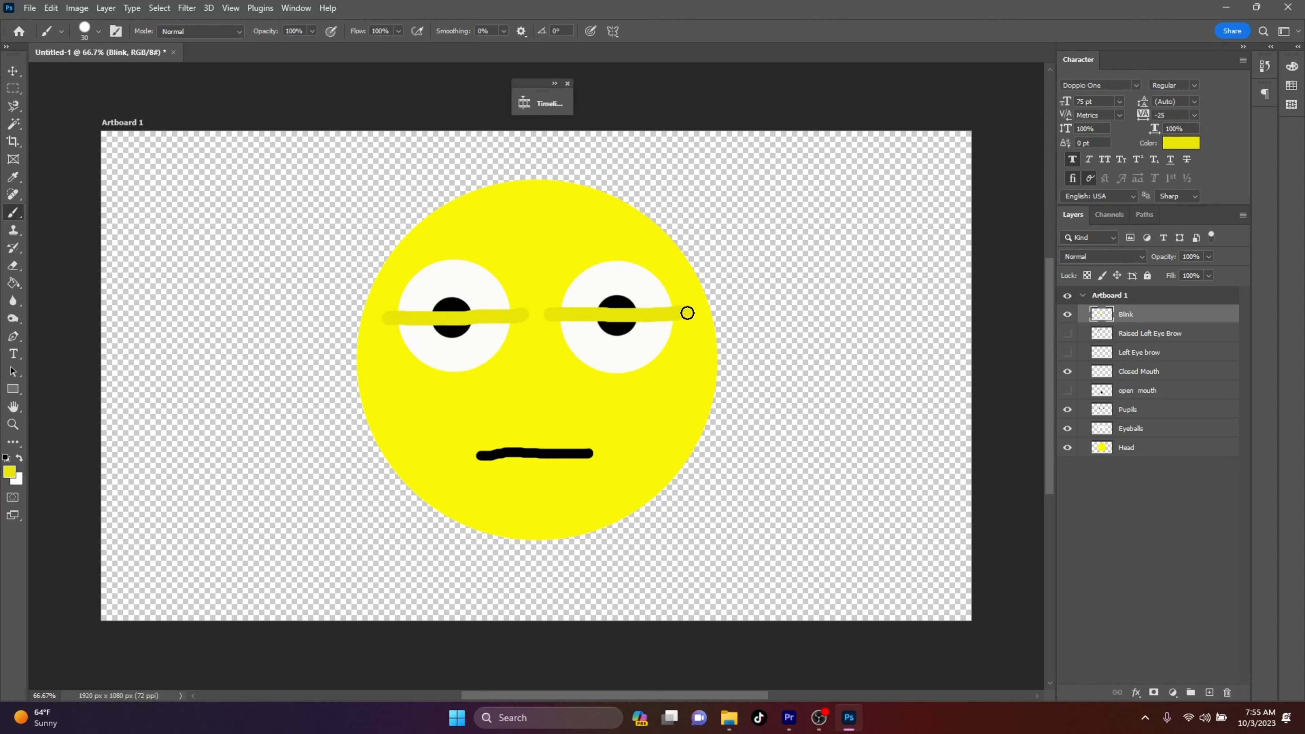
click(1068, 429)
click(1068, 410)
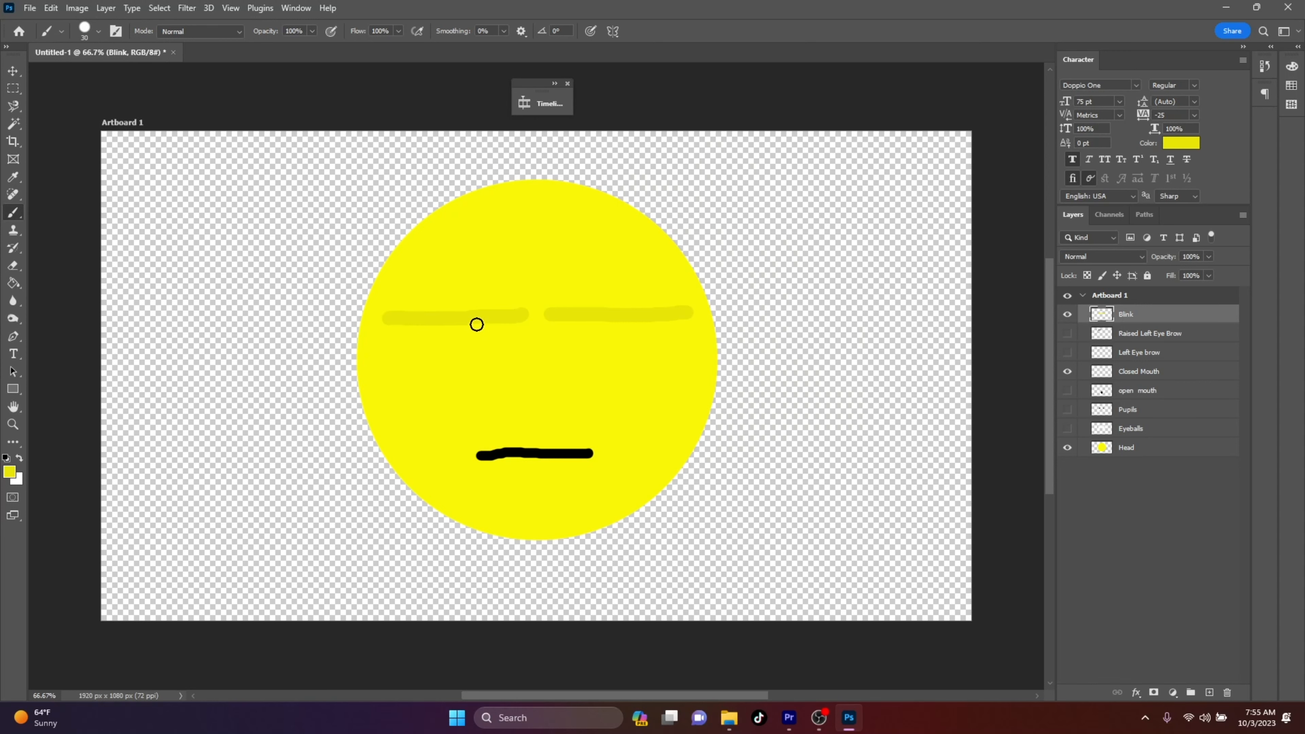
Save a PNG copy of the blinking face named "Blink Closed Mouth" in the 2D Face Slides 1st Block folder on the computer.
click(29, 7)
click(72, 186)
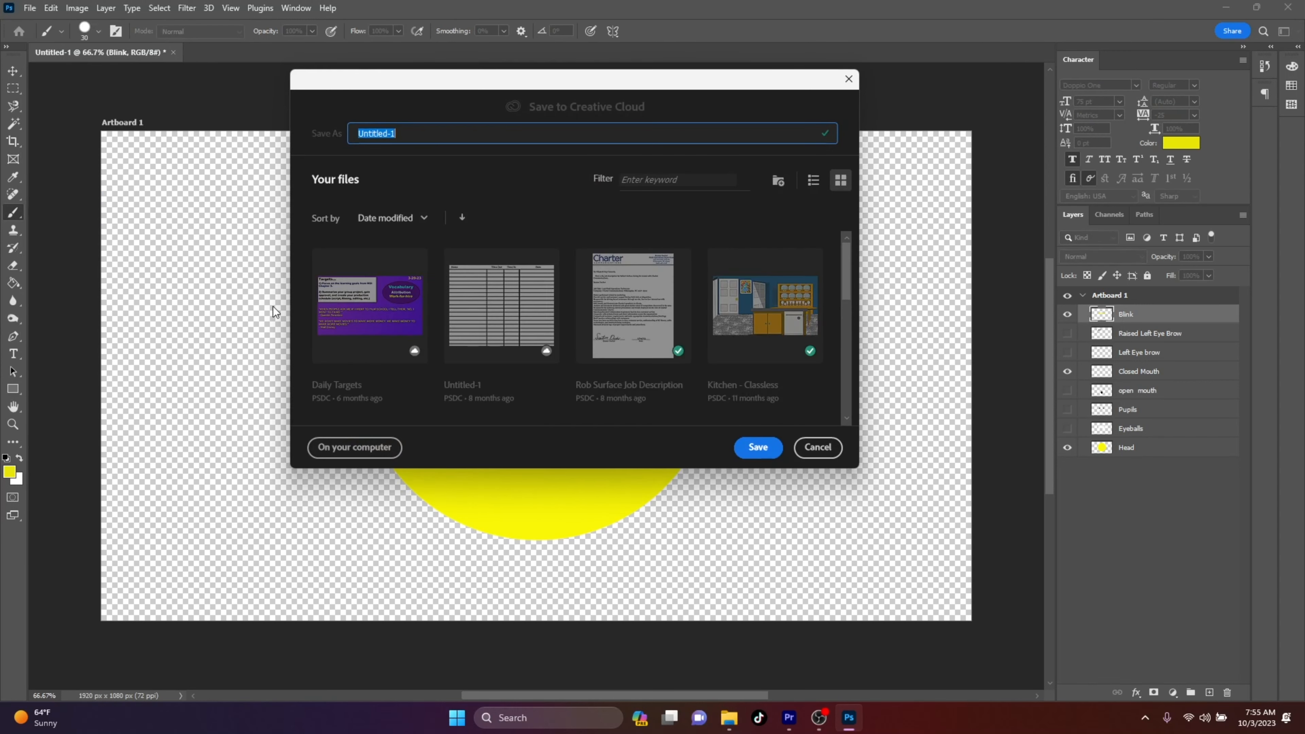
click(388, 447)
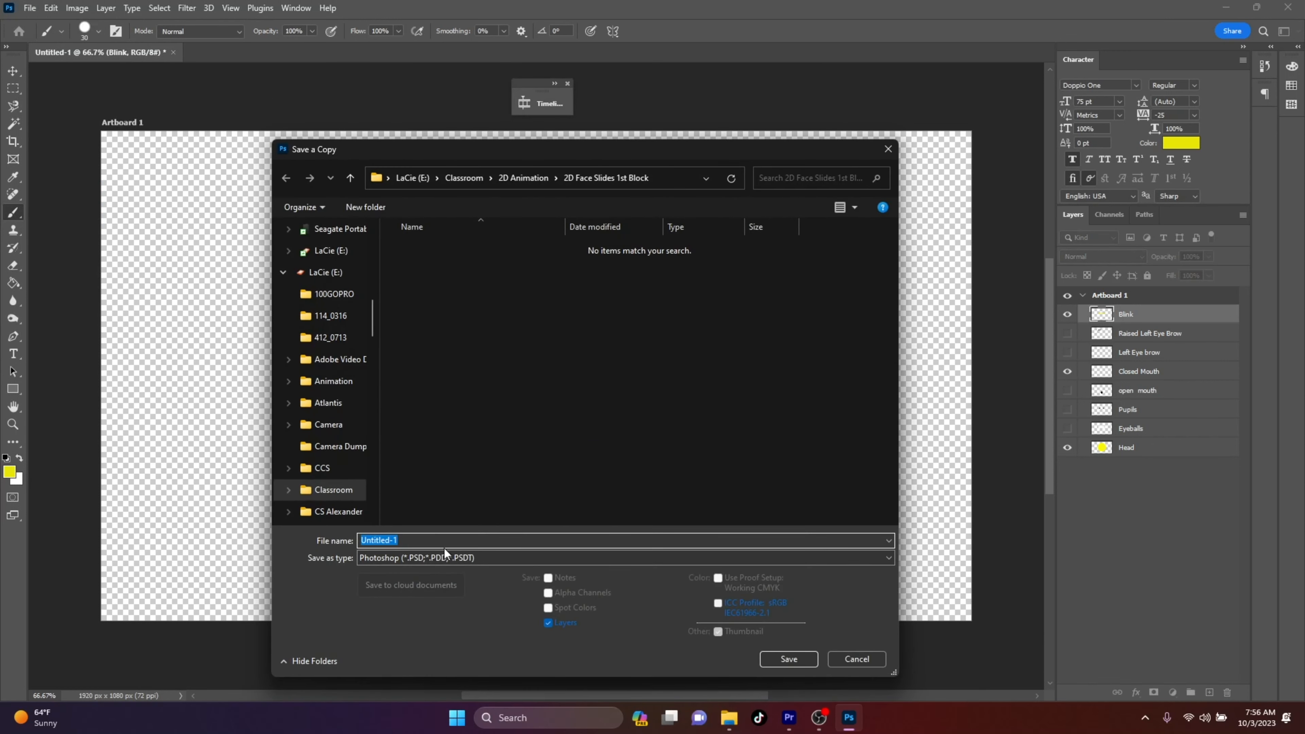
click(441, 557)
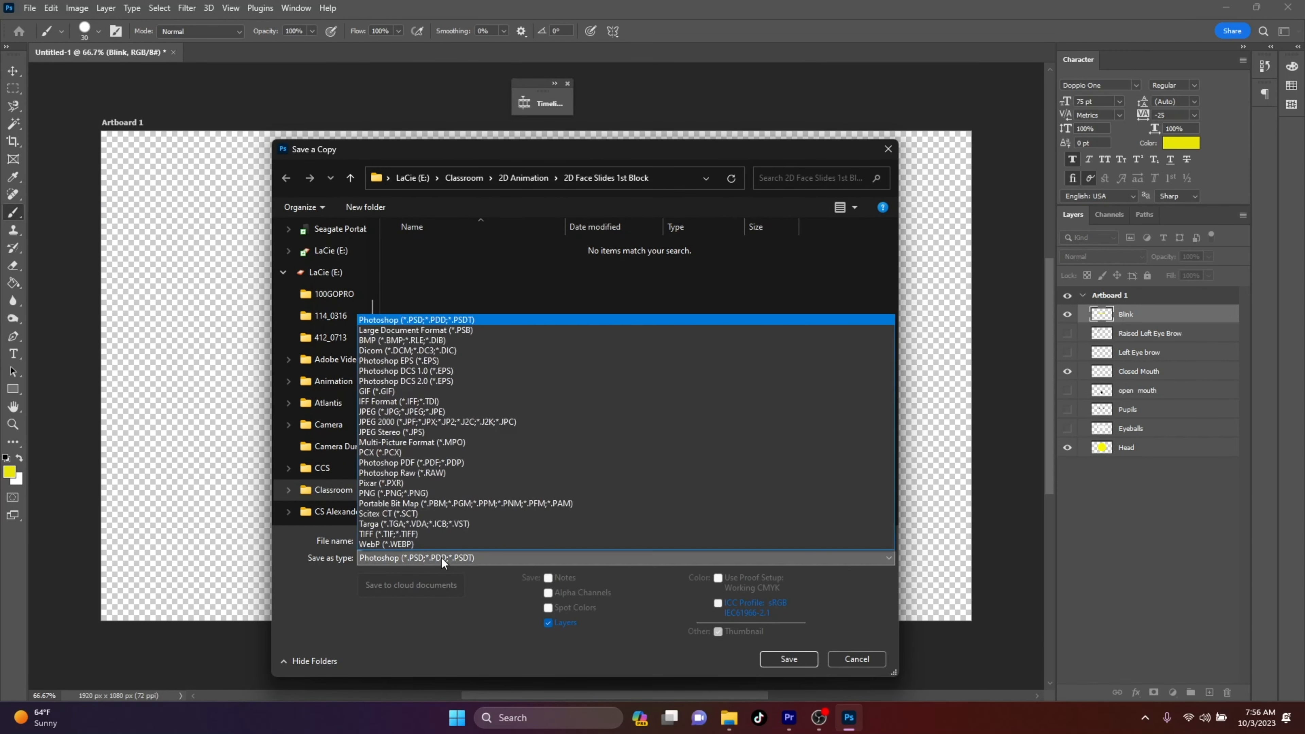
click(416, 493)
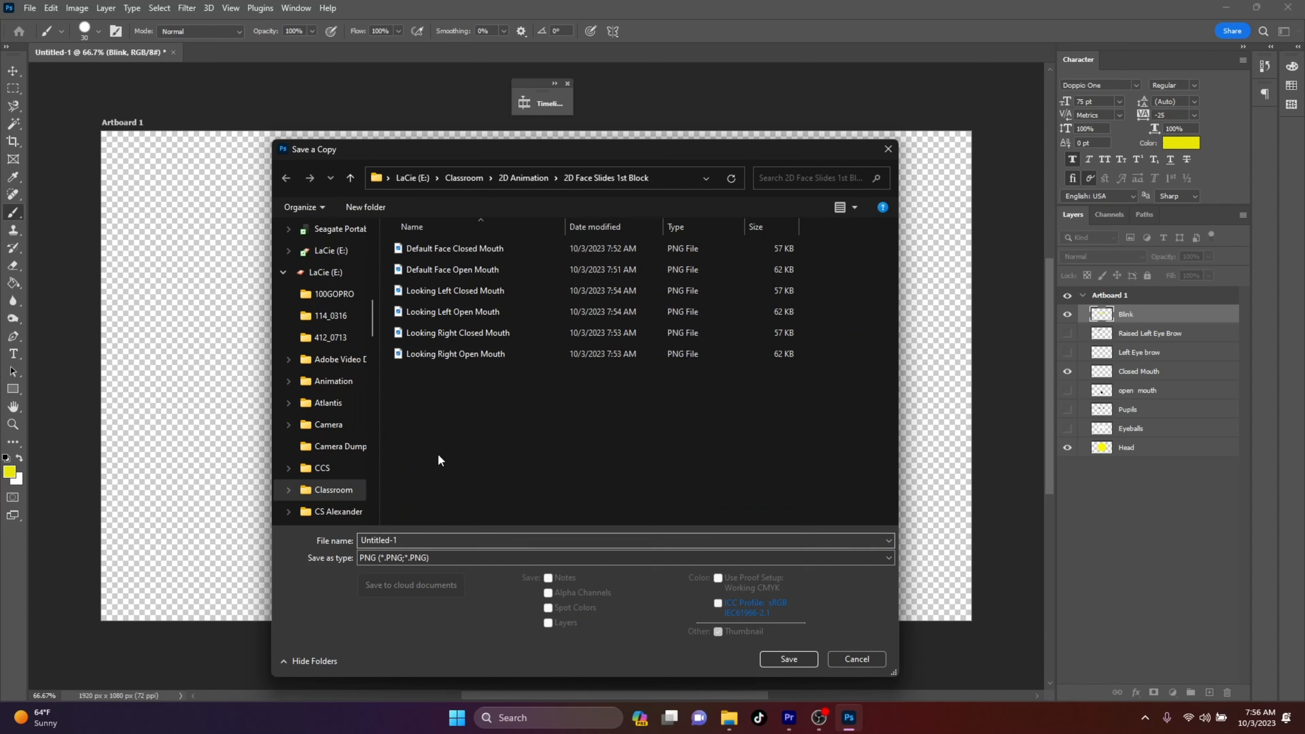
click(406, 541)
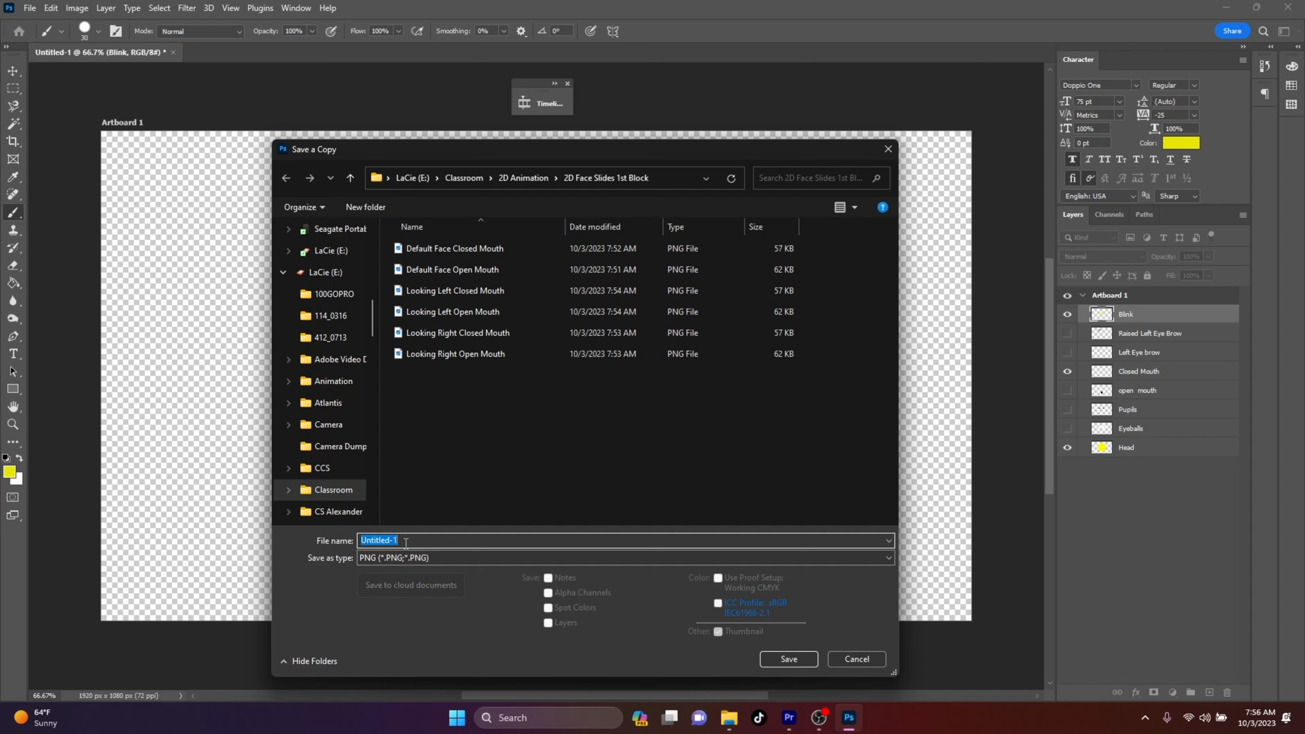
text(Blink Closed Mouth)
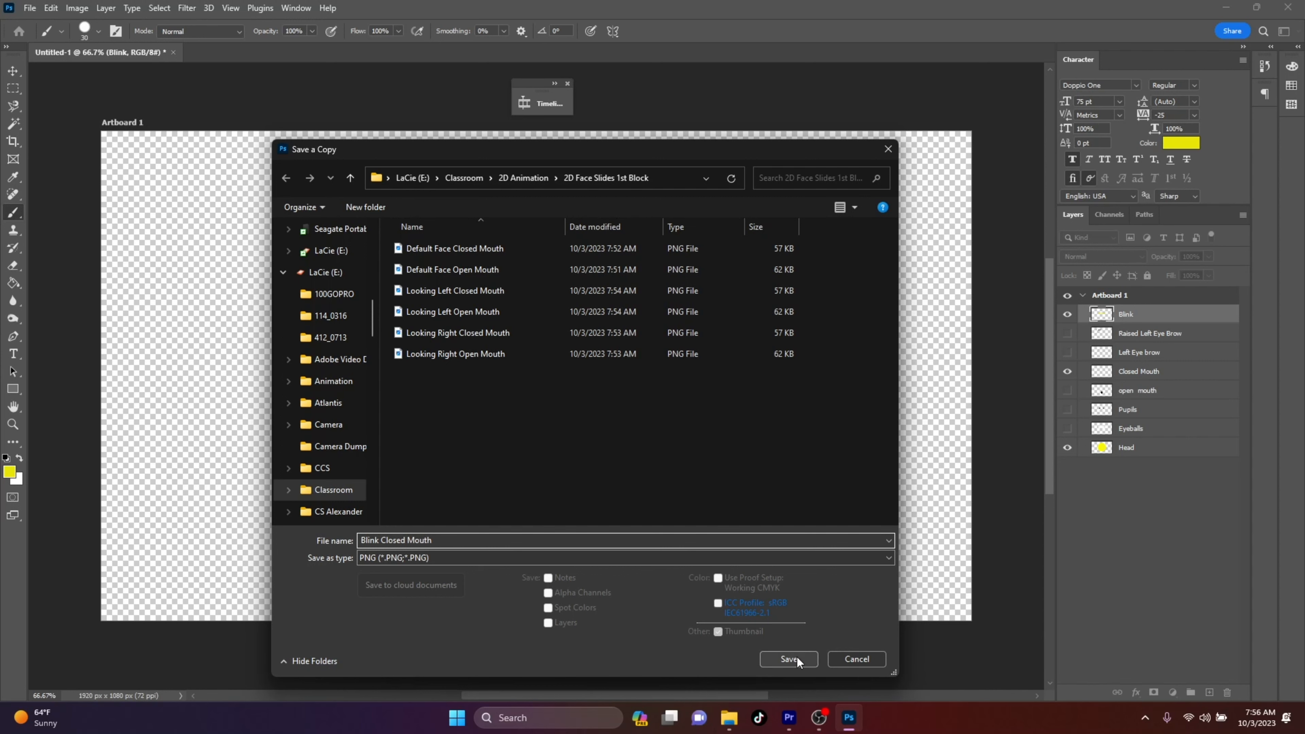
click(788, 659)
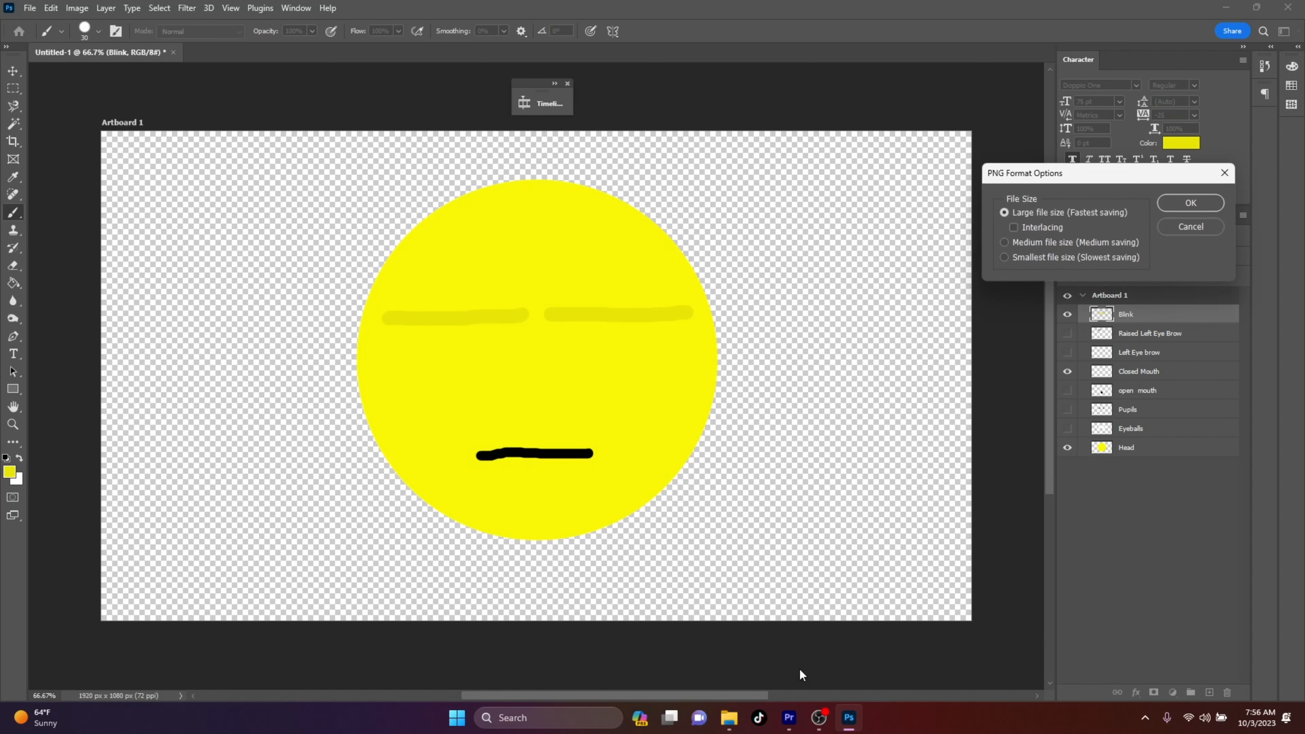
click(1190, 204)
Swap the closed mouth layer for the open mouth and save a PNG copy named "Blink Open Mouth" in the same folder.
click(1068, 391)
click(1068, 371)
click(30, 8)
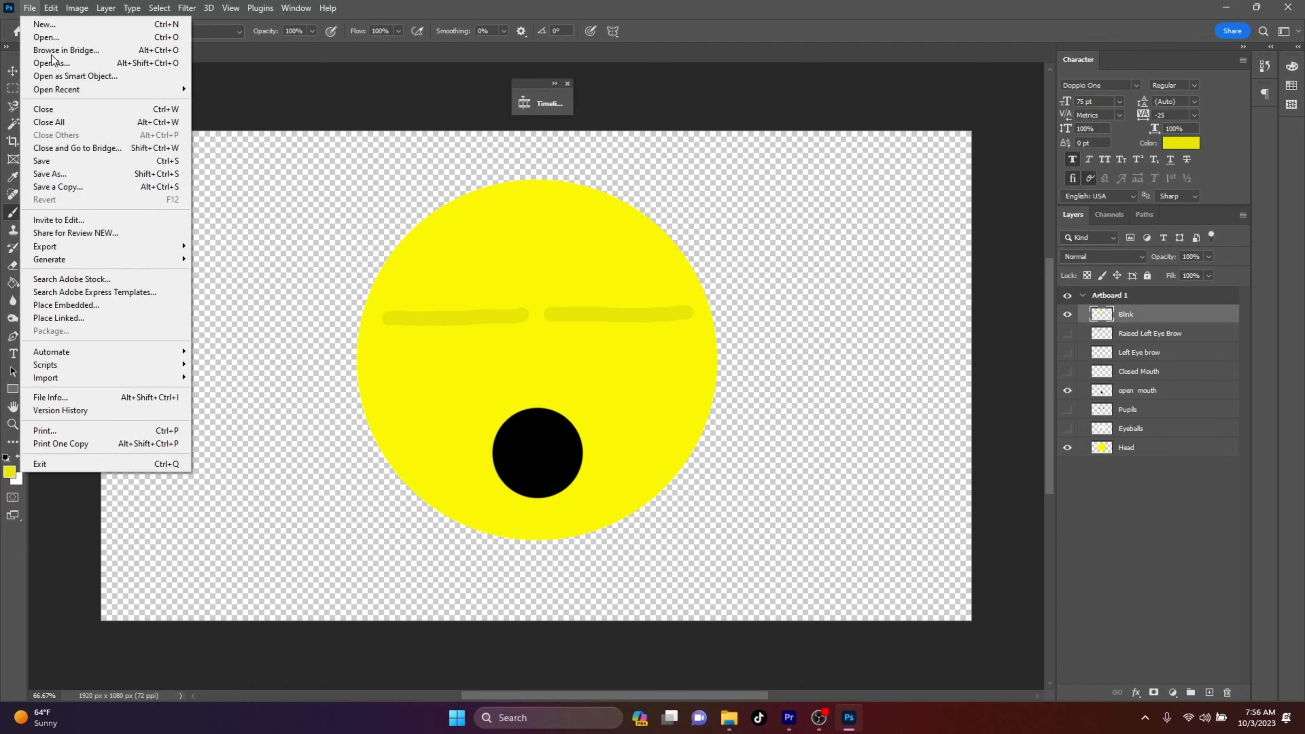
click(74, 186)
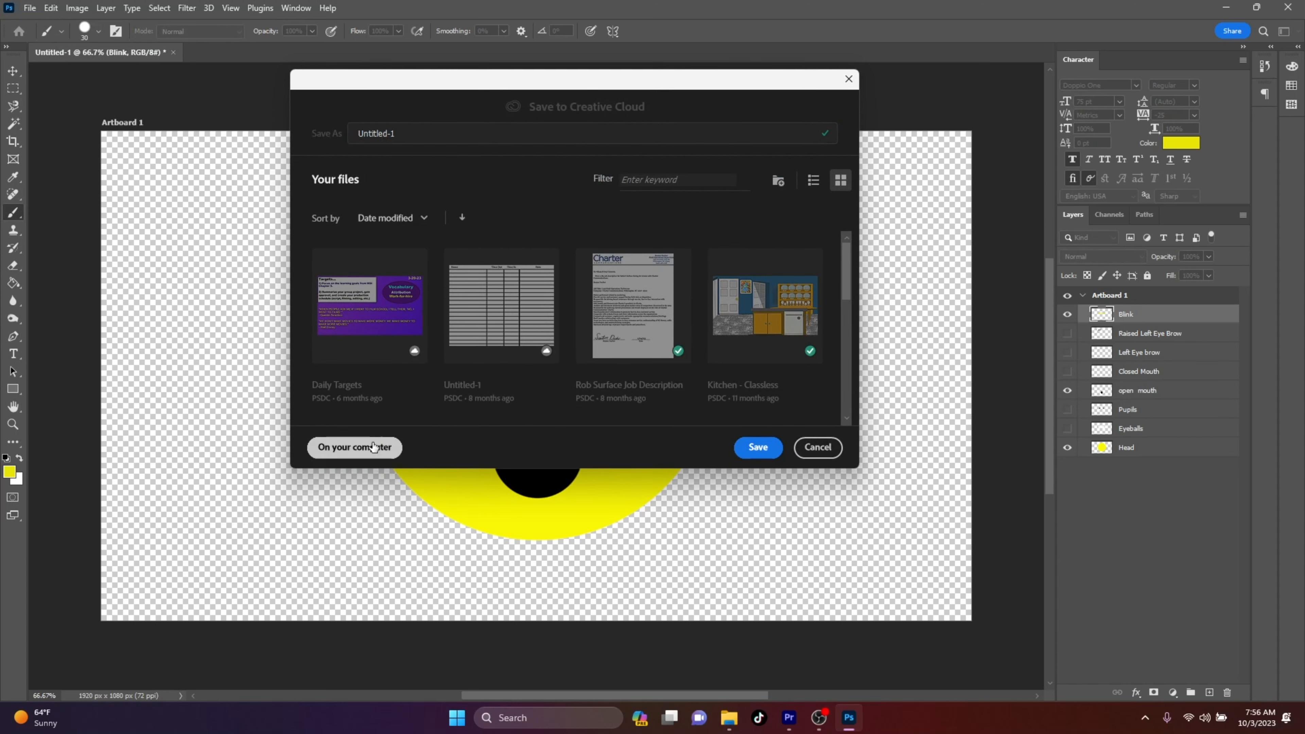
click(354, 446)
click(425, 560)
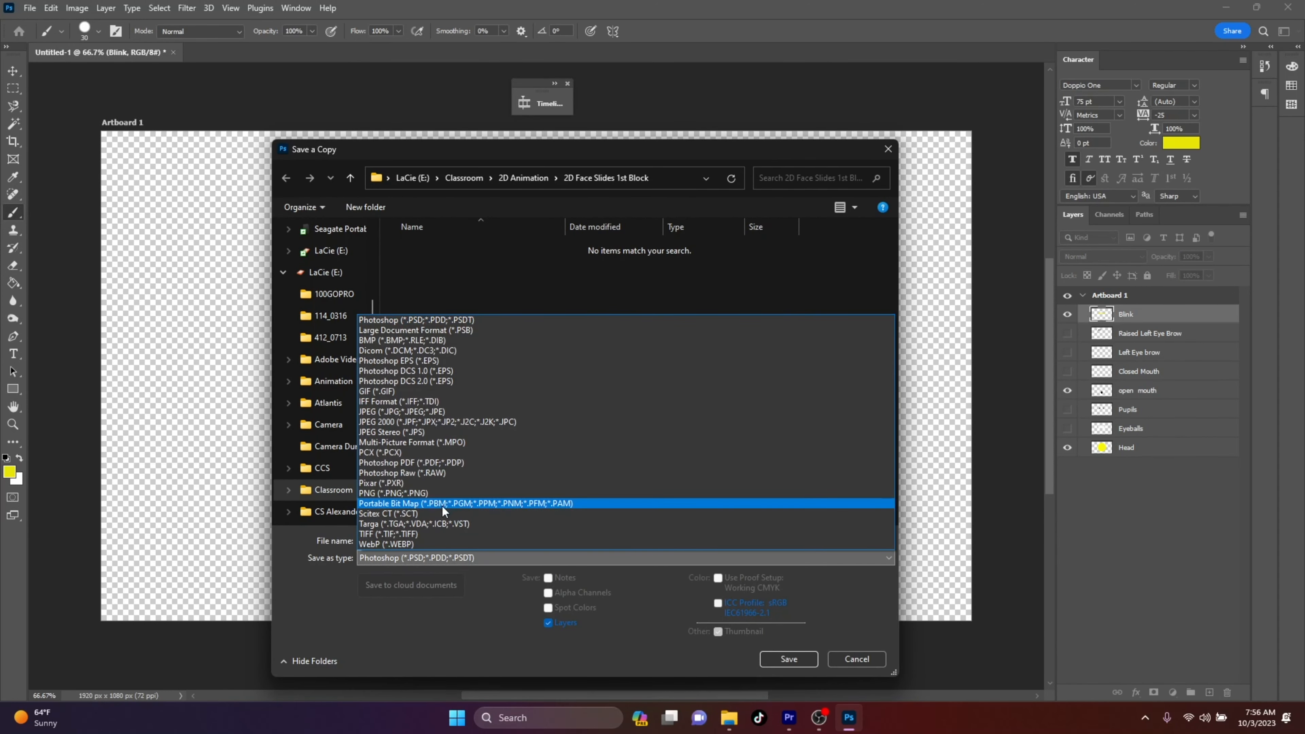
click(439, 492)
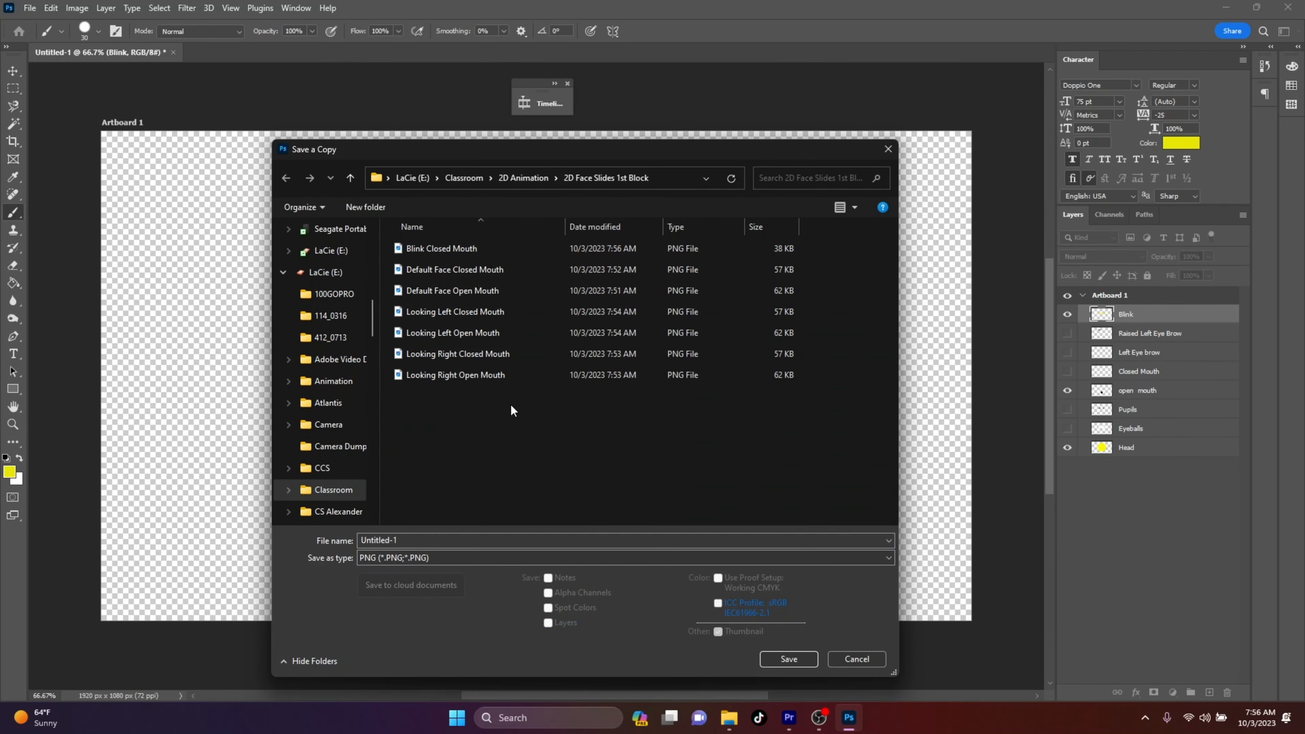
click(439, 248)
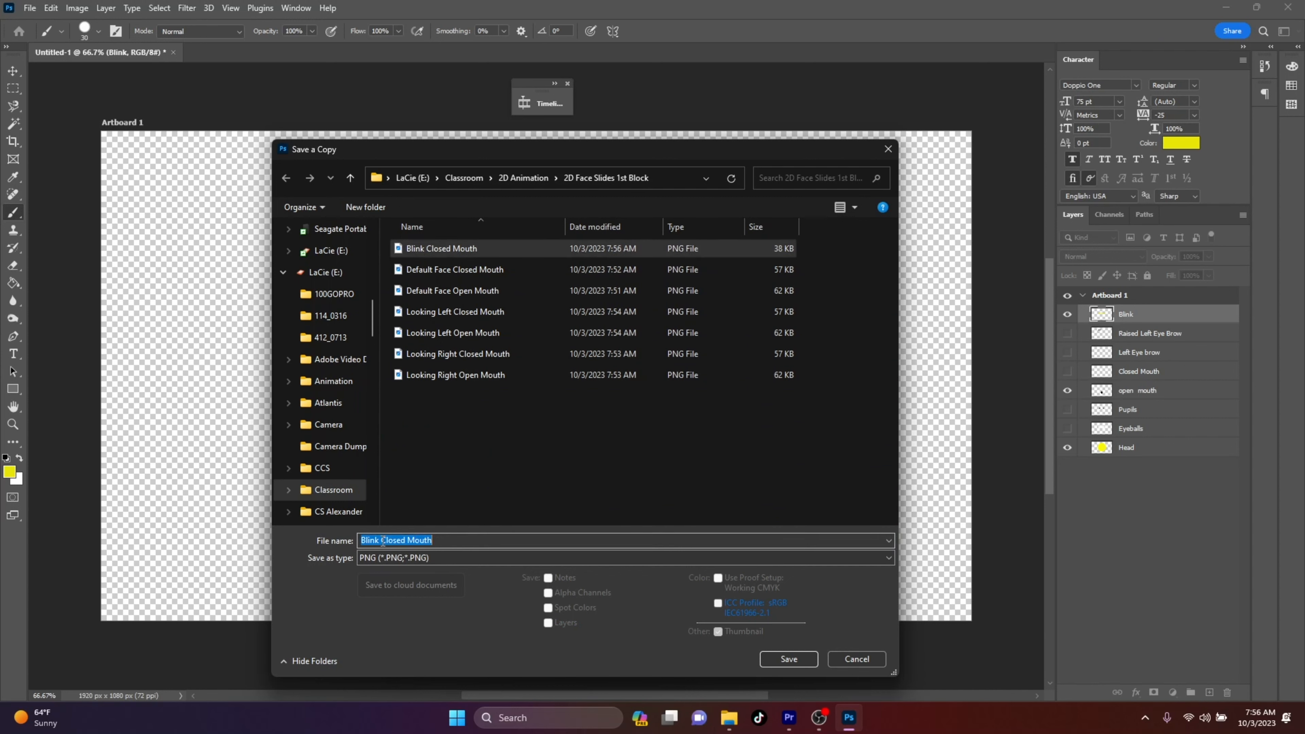
mouse_move(361, 540)
mouse_down()
mouse_move(404, 540)
mouse_move(379, 542)
mouse_up()
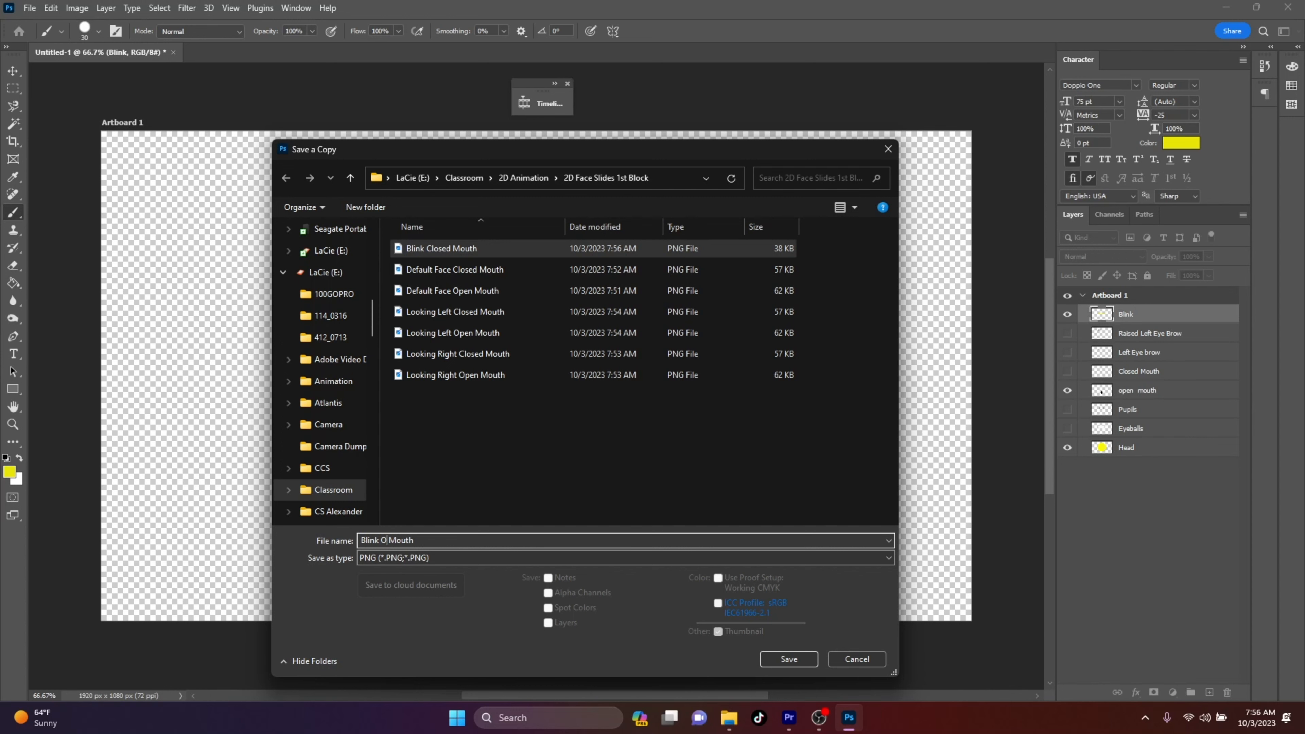
text(Open)
click(771, 661)
click(1186, 204)
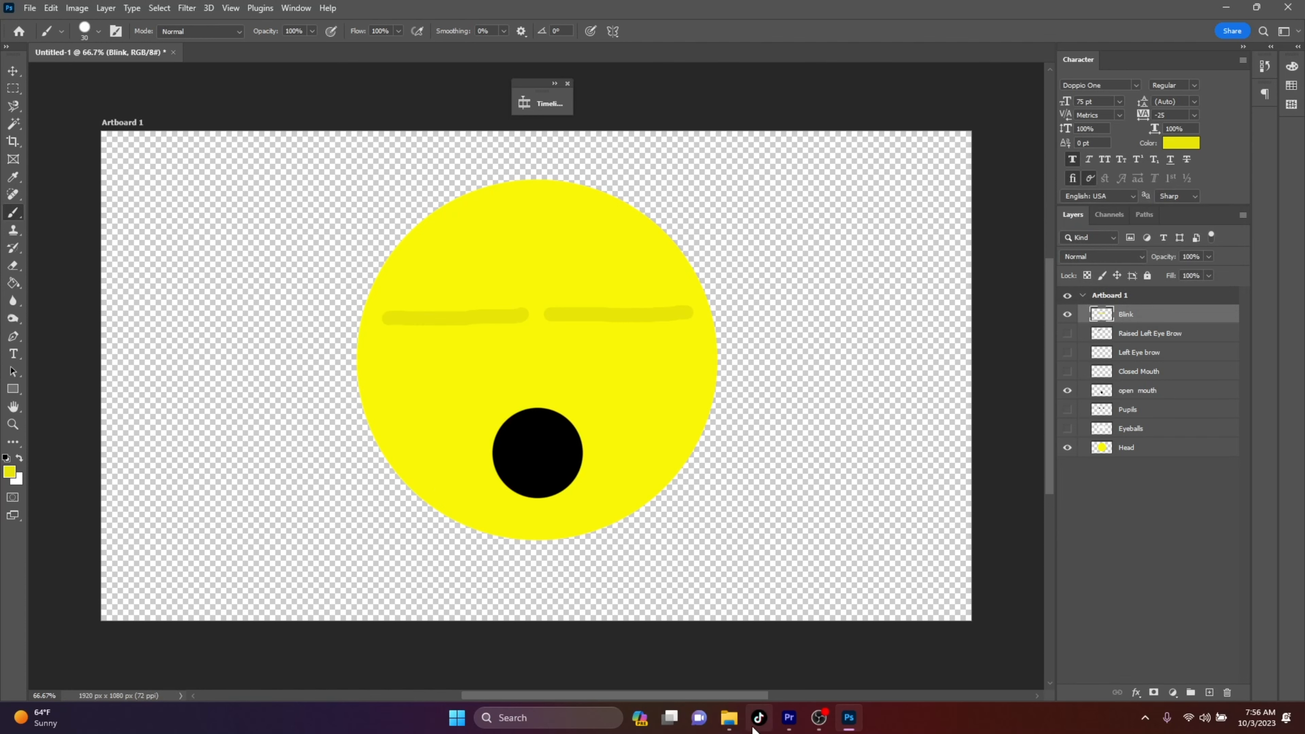
Switch to File Explorer and open the 2D Face Slides 1st Block folder inside Classroom\2D Animation on the LaCie drive.
click(730, 718)
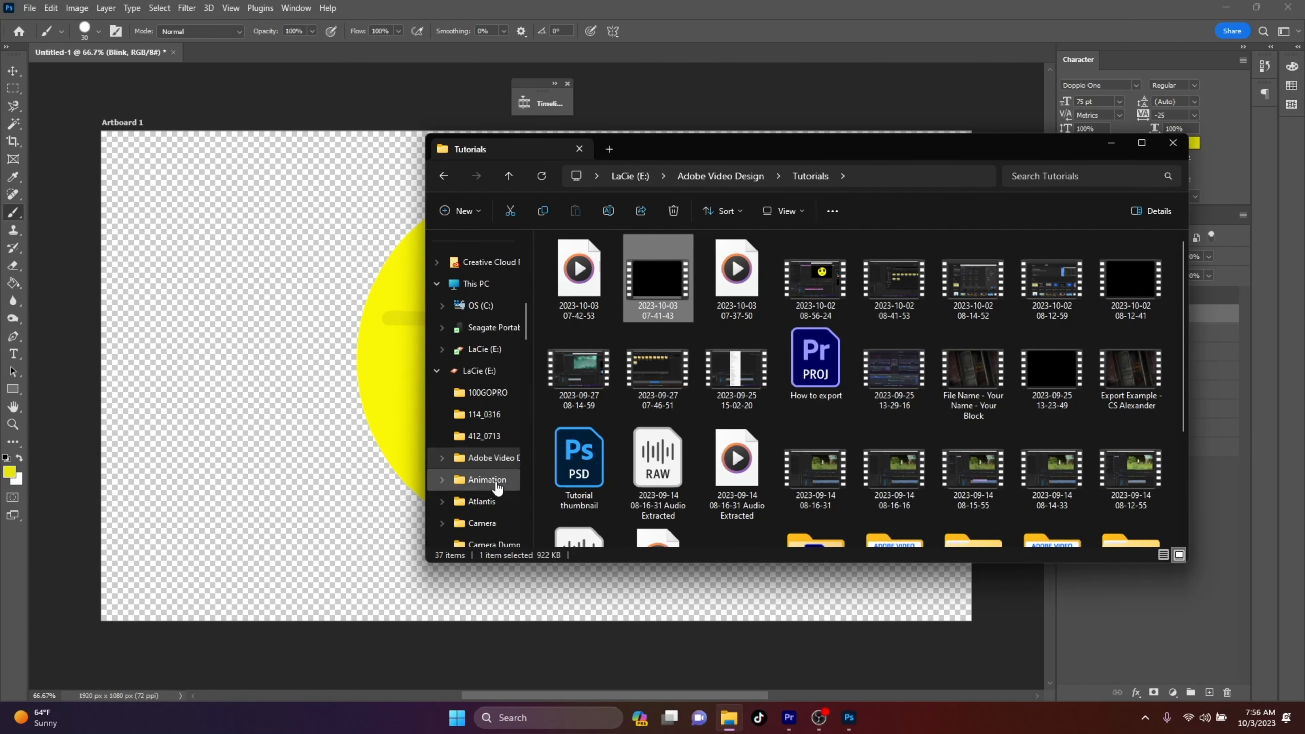
scroll(497, 487, down, 2)
click(487, 501)
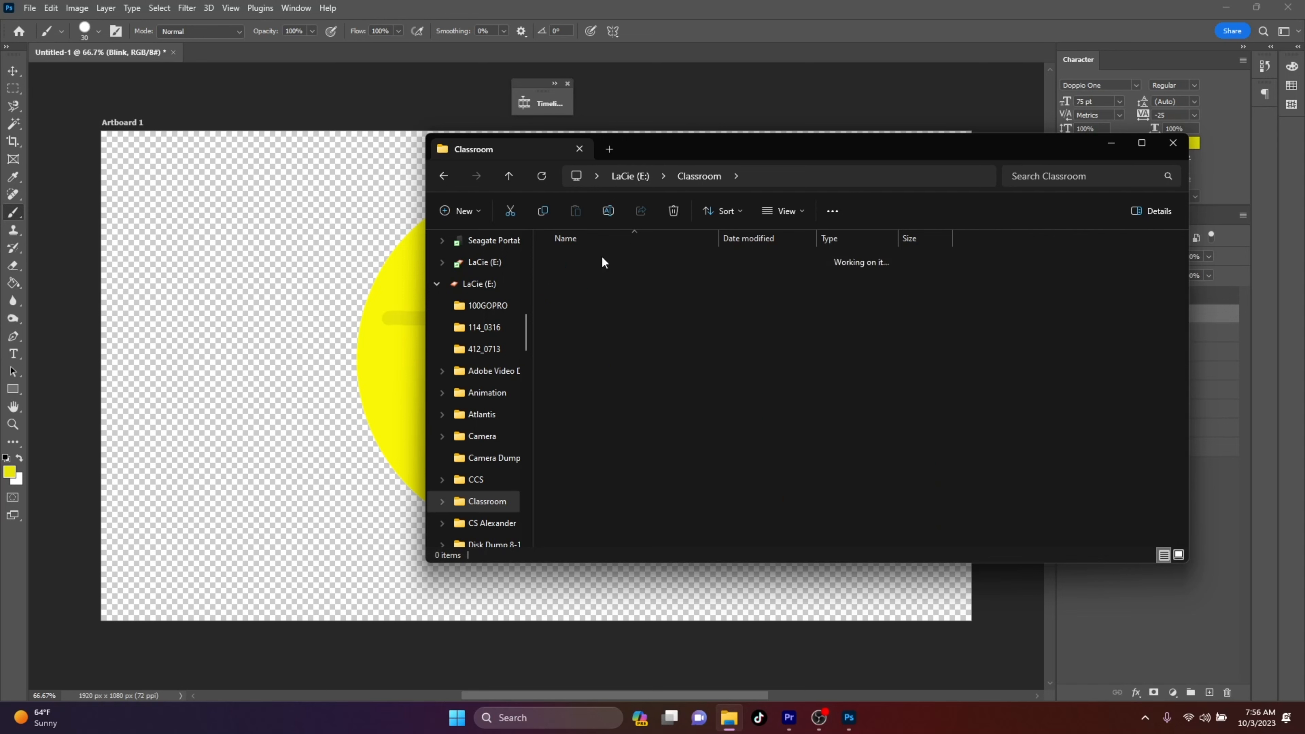
double_click(601, 257)
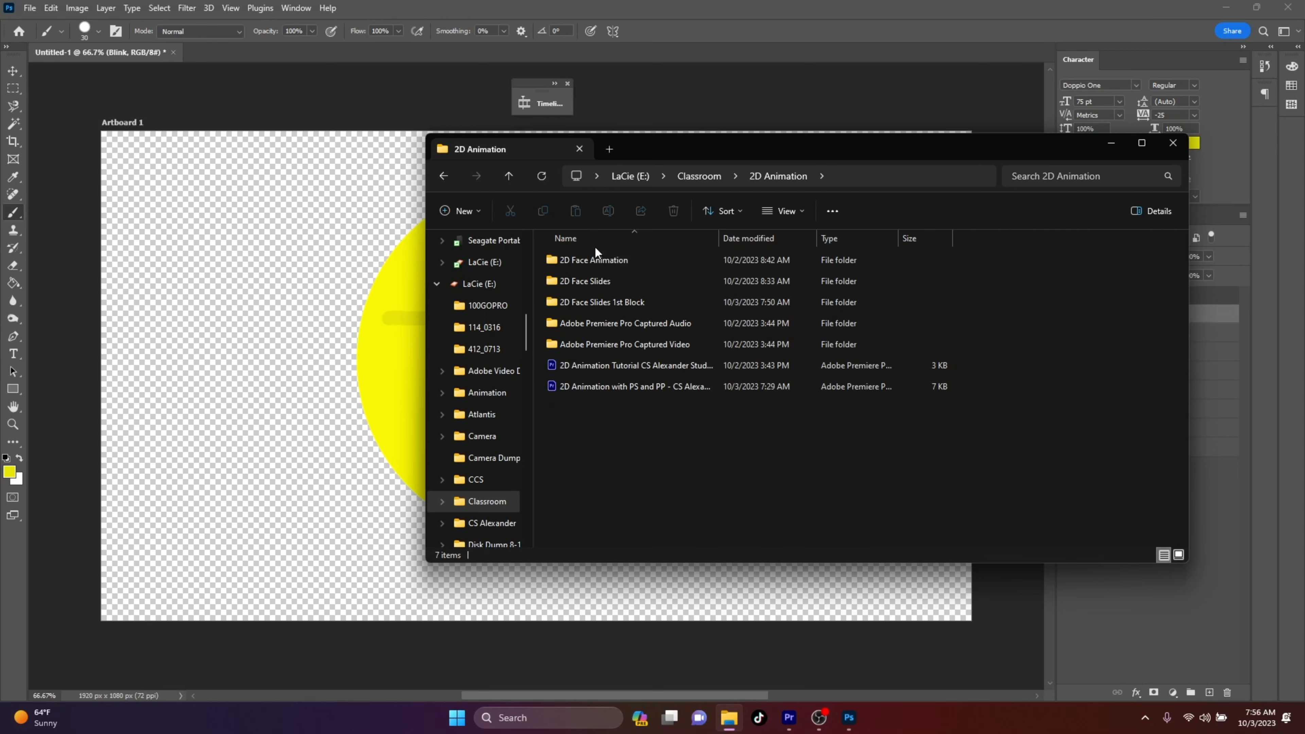
double_click(613, 302)
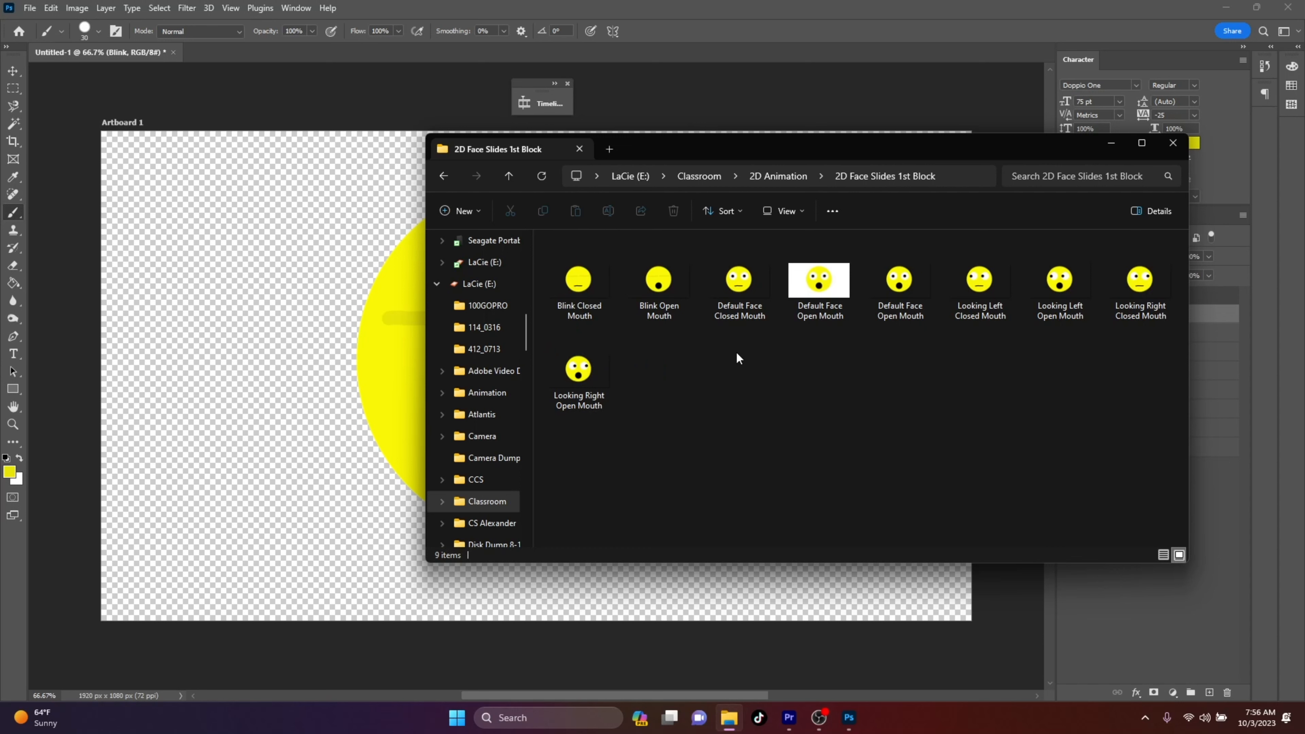
Delete the duplicate "Default Face Open Mouth" image that has a white background.
right_click(712, 390)
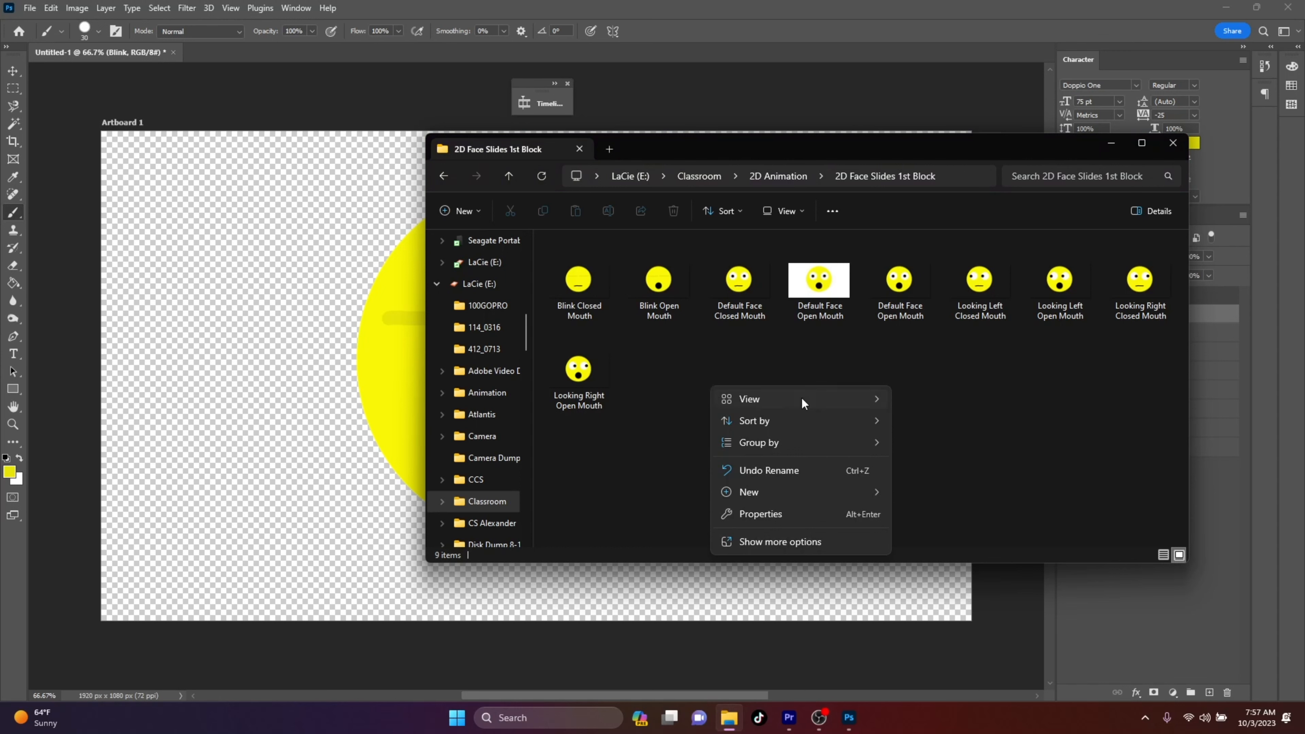
mouse_move(801, 396)
click(955, 426)
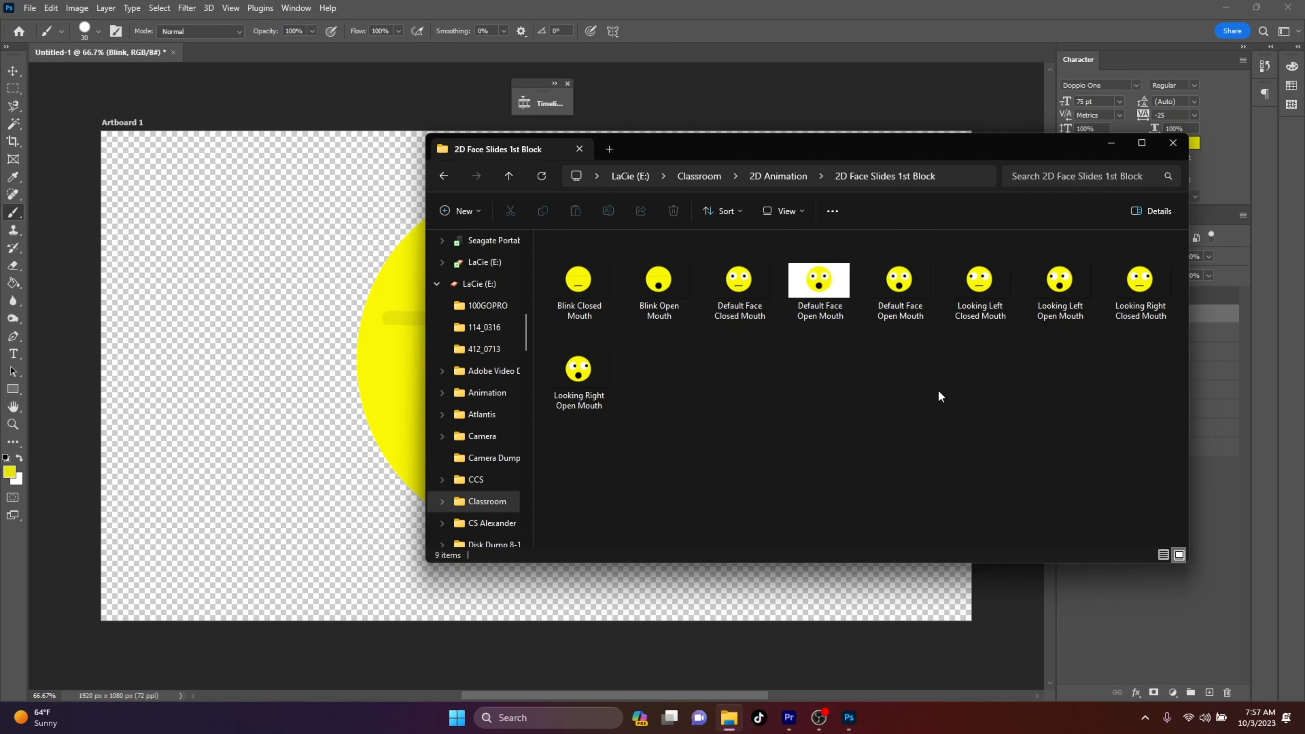
click(833, 306)
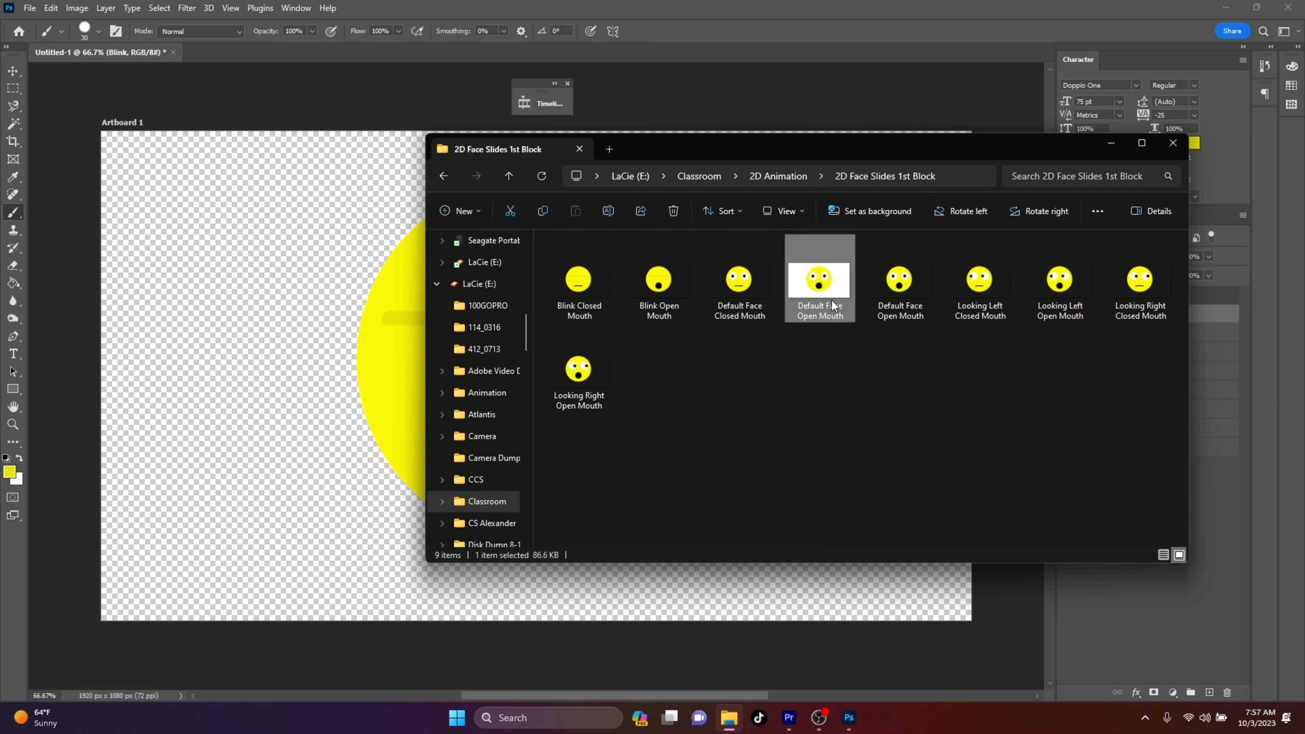
key(Delete)
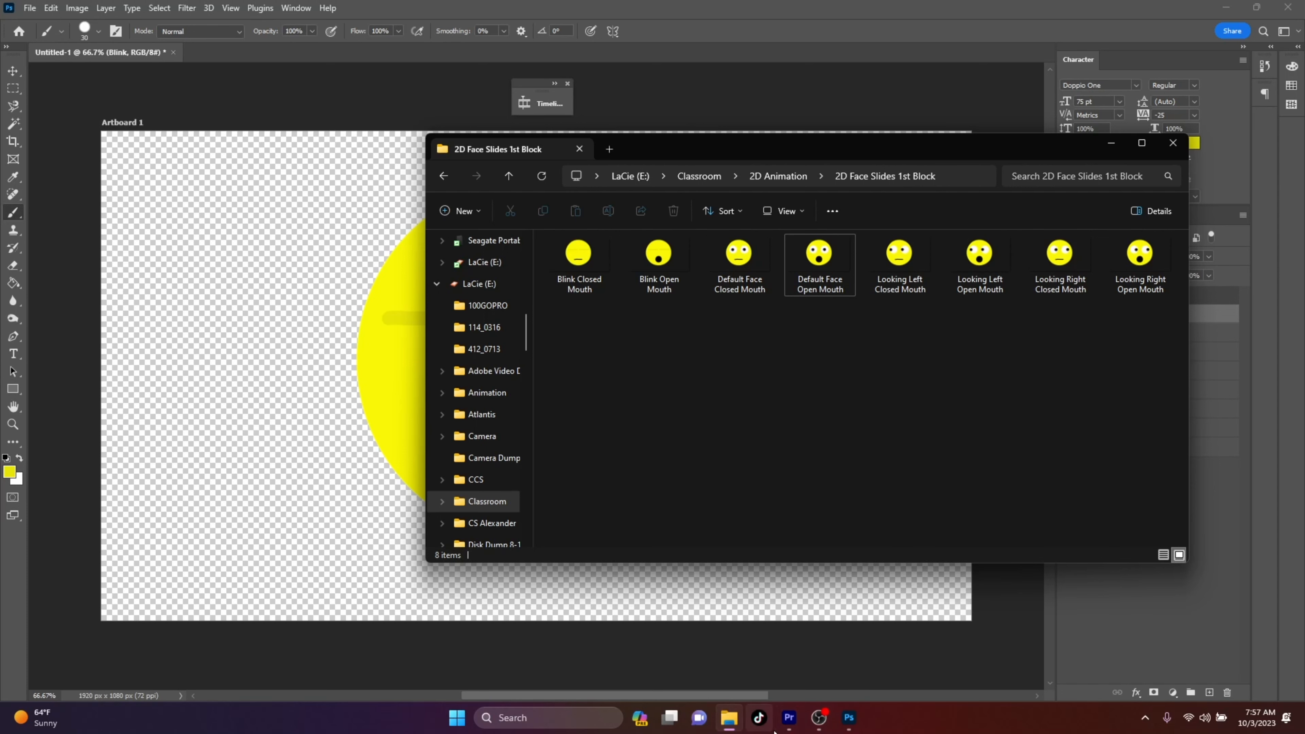
Switch to Premiere Pro and start a new project named with "2D Animation", the author's name and "1st Block".
click(784, 723)
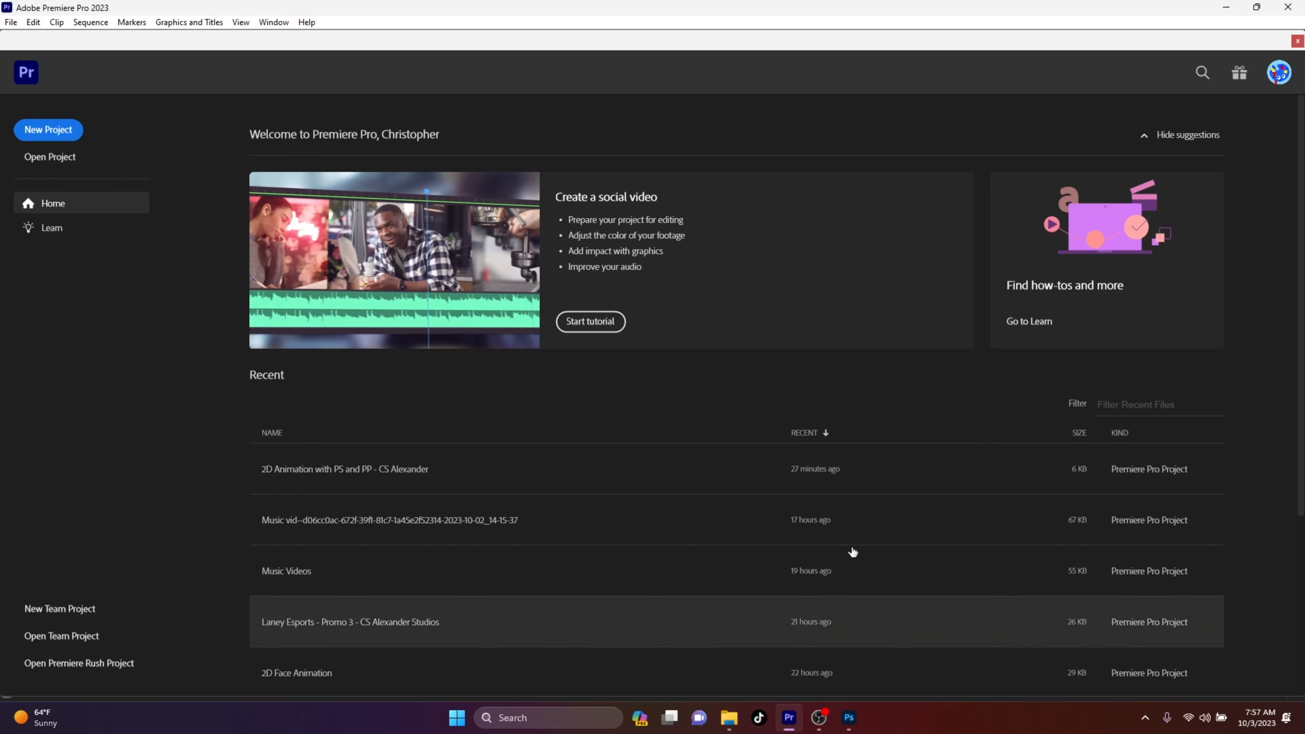
click(49, 131)
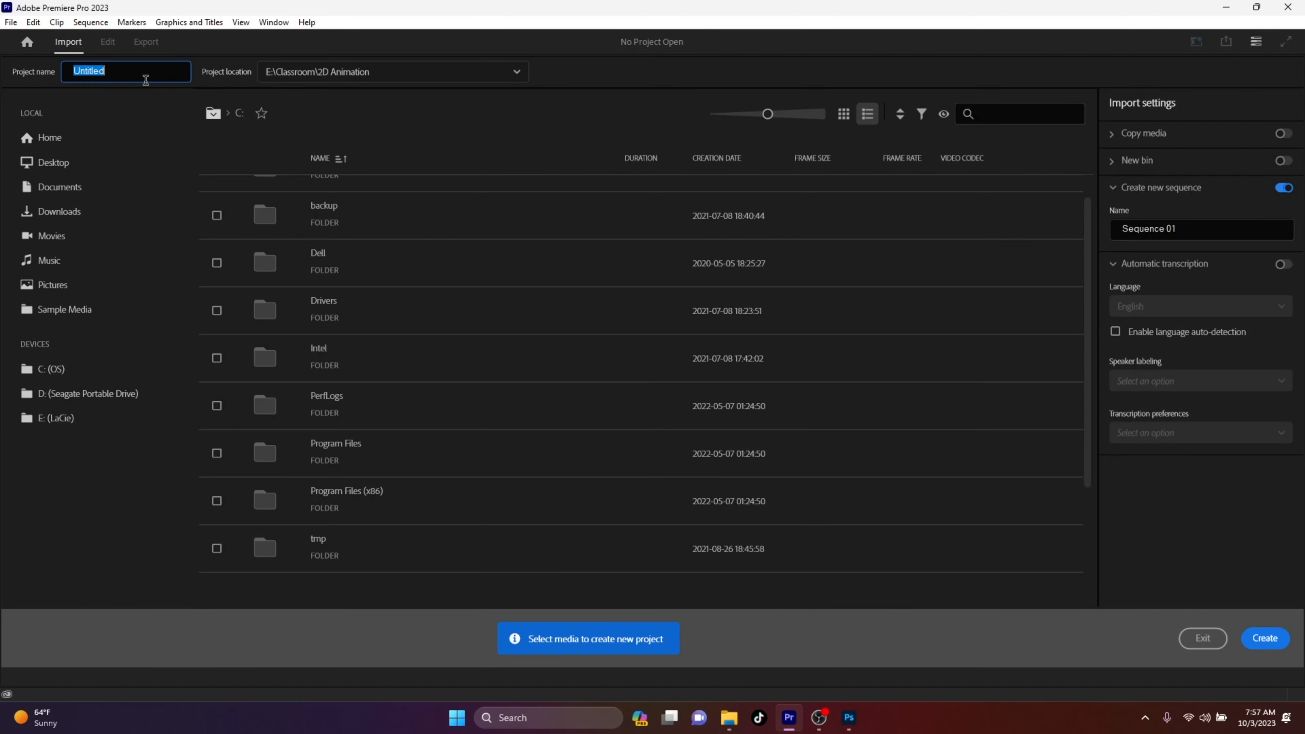
key(BackSpace)
text(2D An)
text(imation - CS ALex)
text(ander - )
text(1st Block)
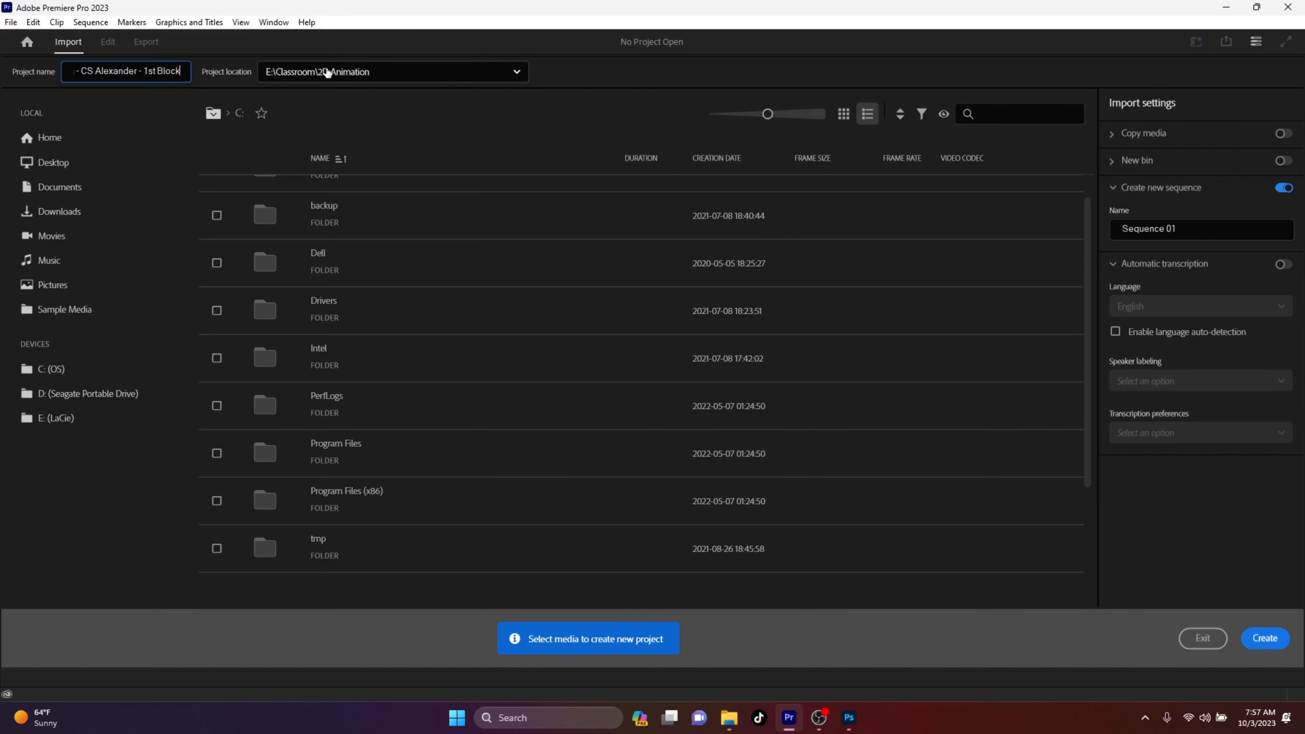
Choose a custom project location and browse to the 2D Animation folder inside Classroom.
click(330, 72)
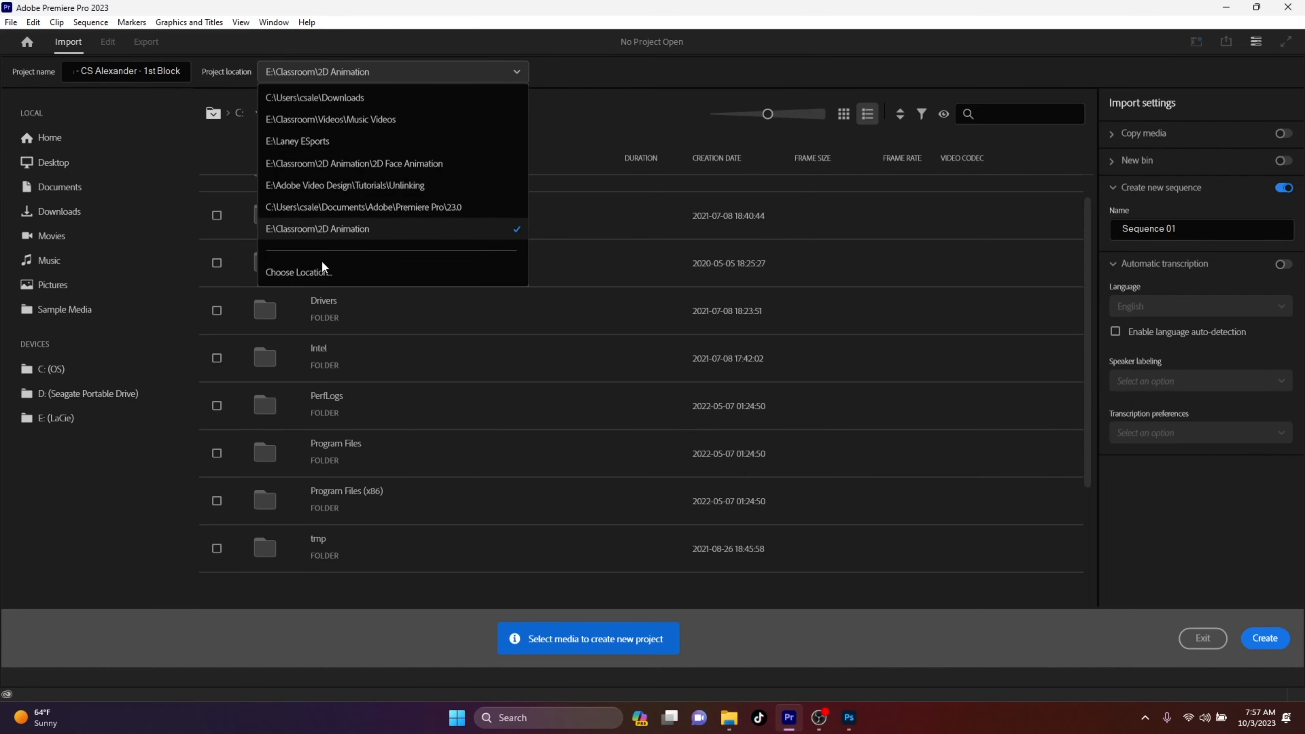
click(312, 267)
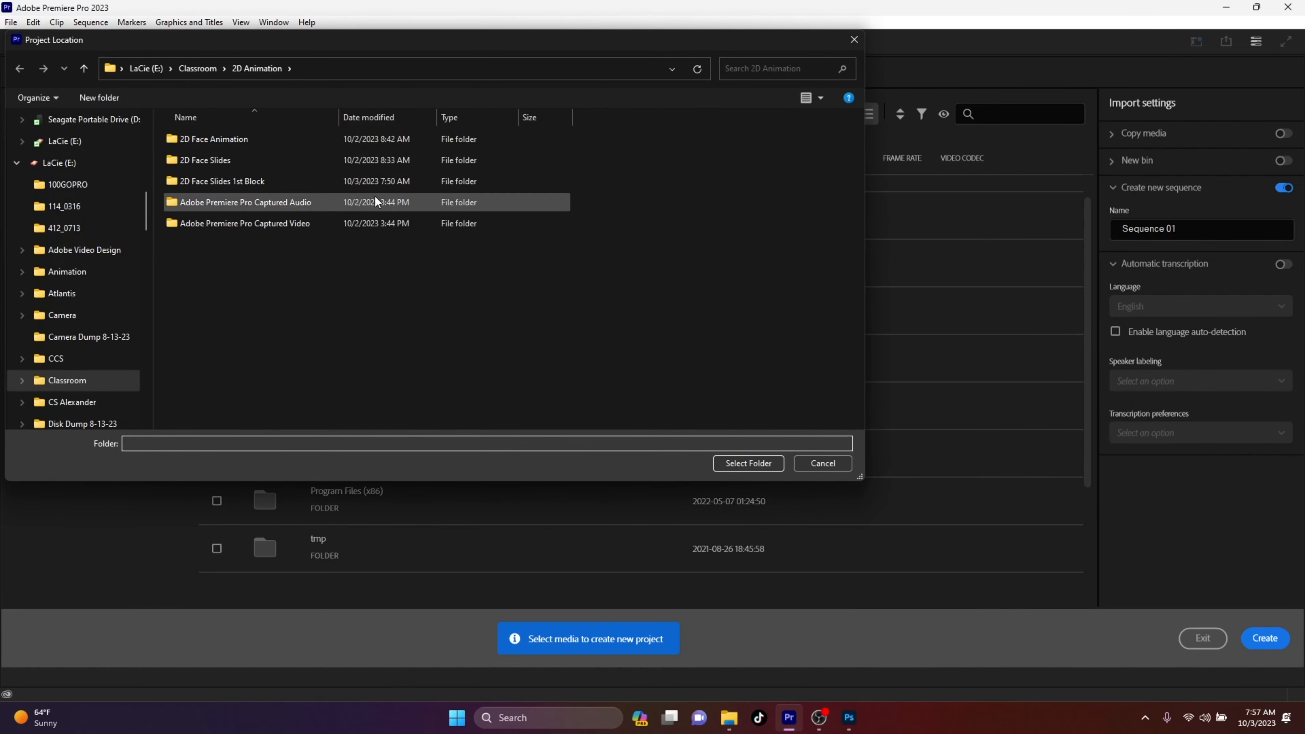
click(207, 68)
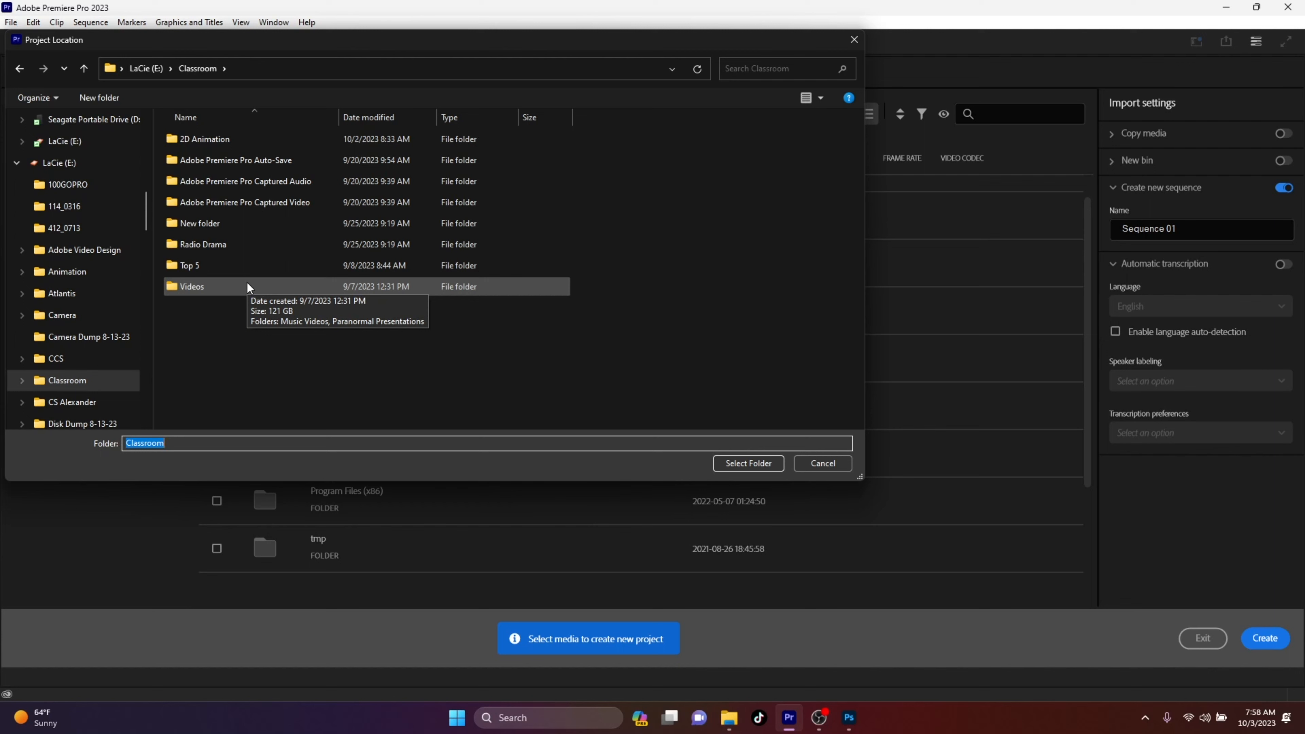
click(201, 140)
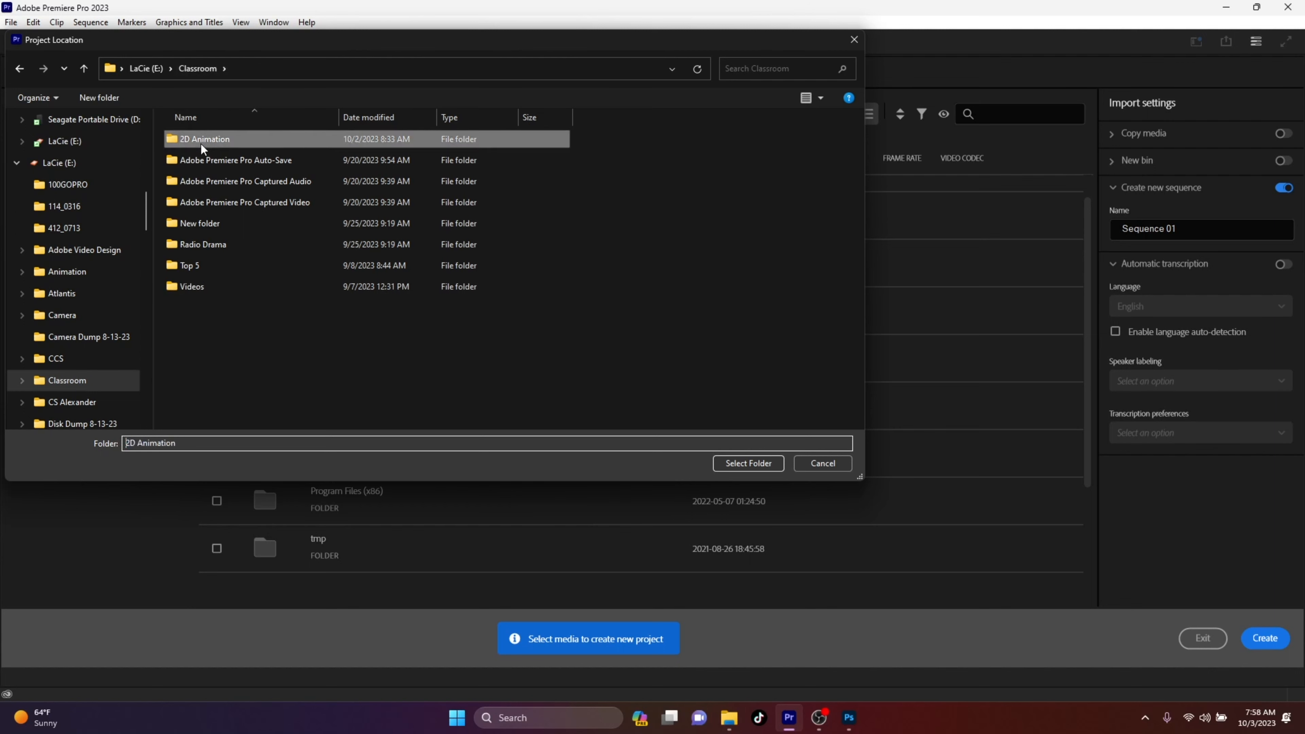
double_click(201, 143)
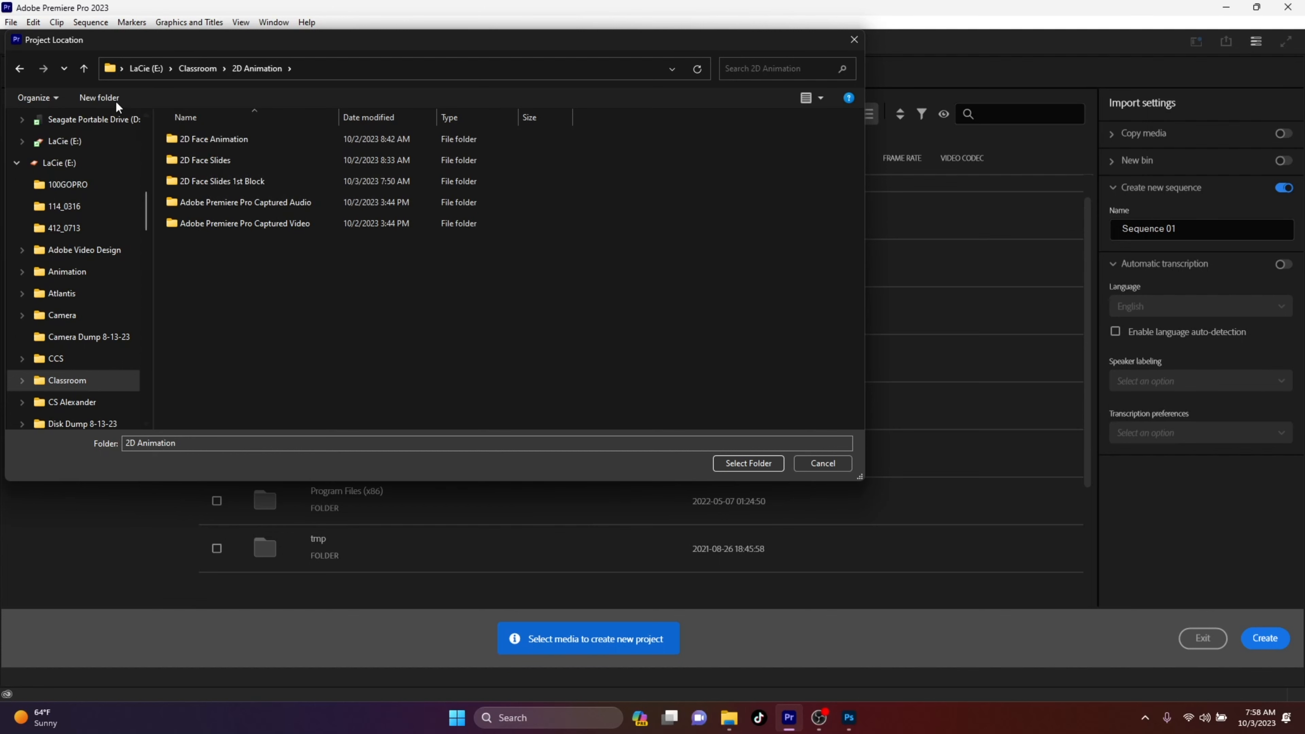
click(98, 97)
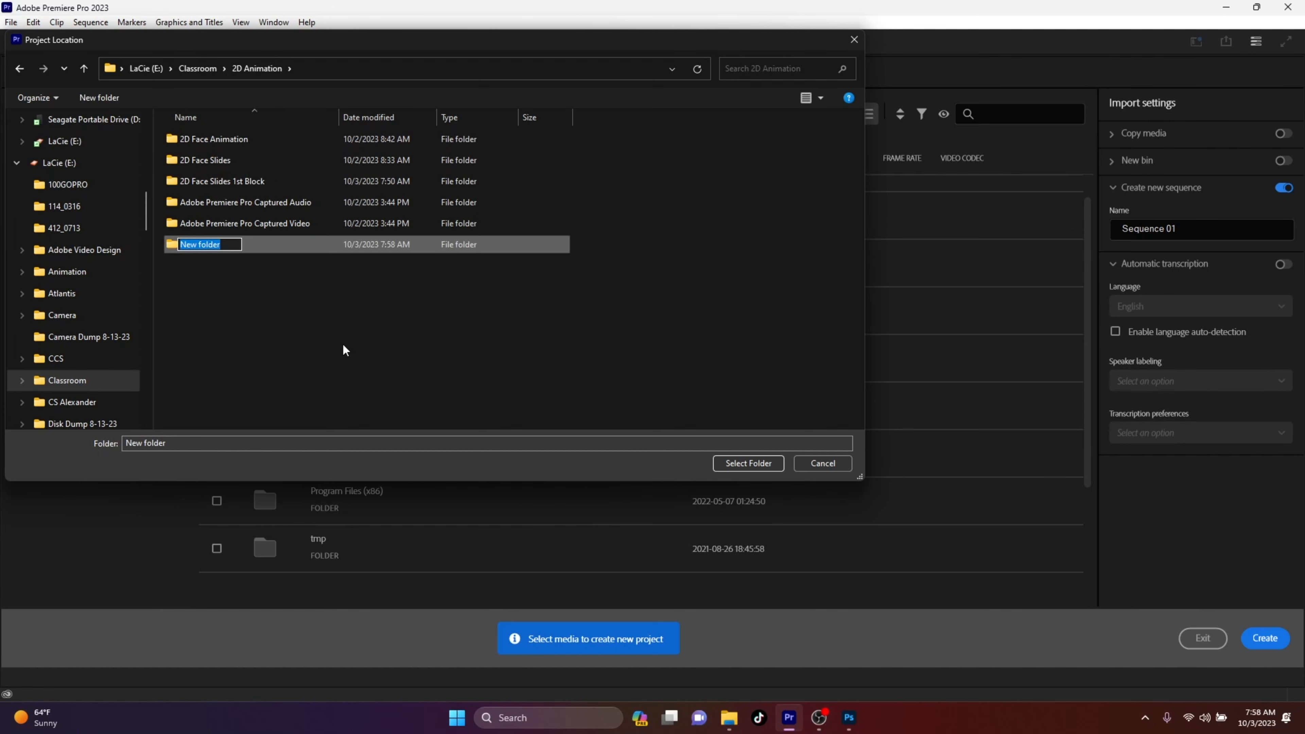
text(2D Animation)
key(BackSpace)
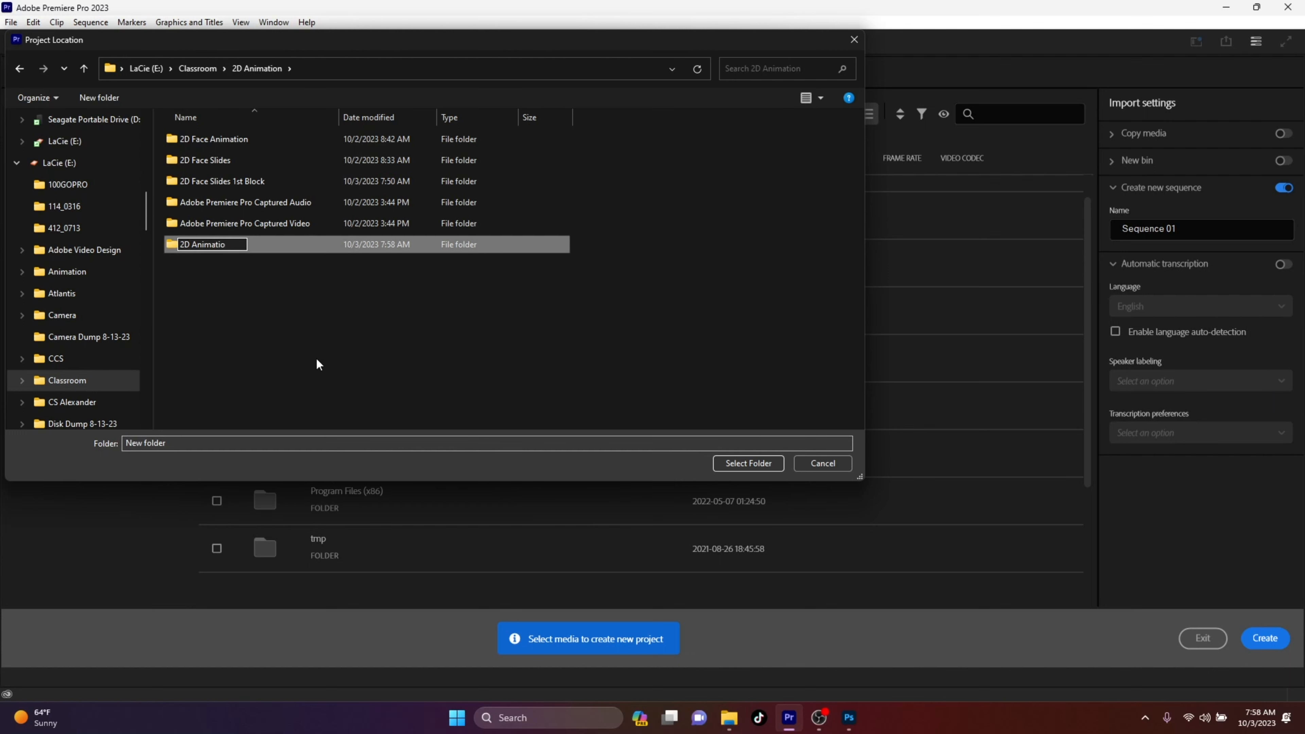
key(Return)
right_click(212, 246)
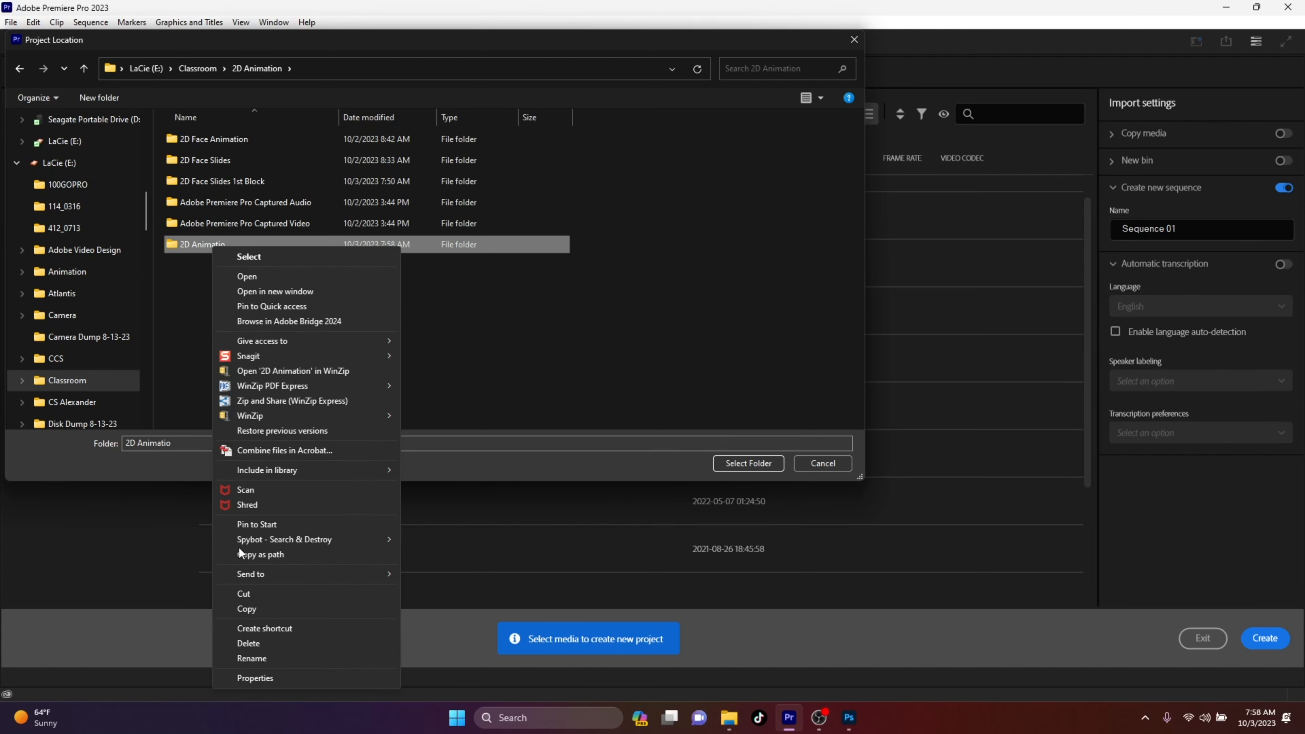
click(248, 643)
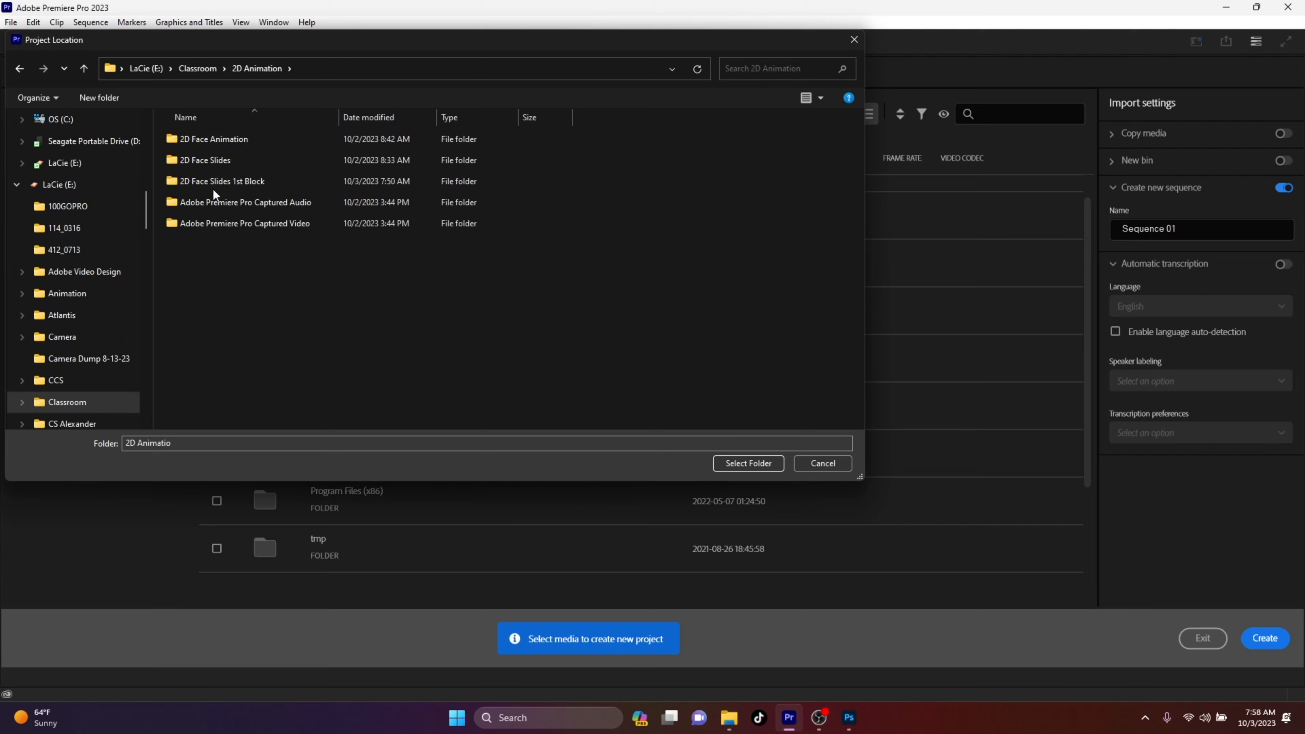
Set the project location to the 2D Face Animation folder and create the project.
double_click(218, 140)
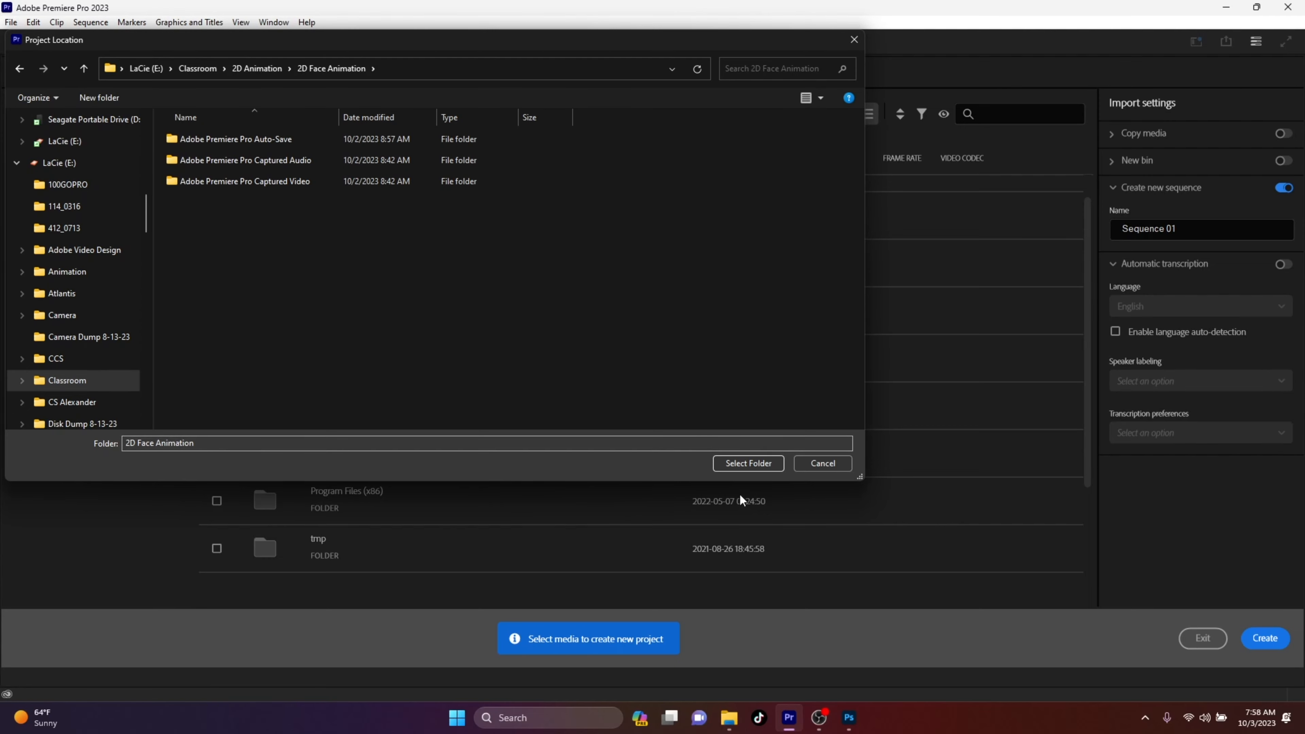
click(740, 463)
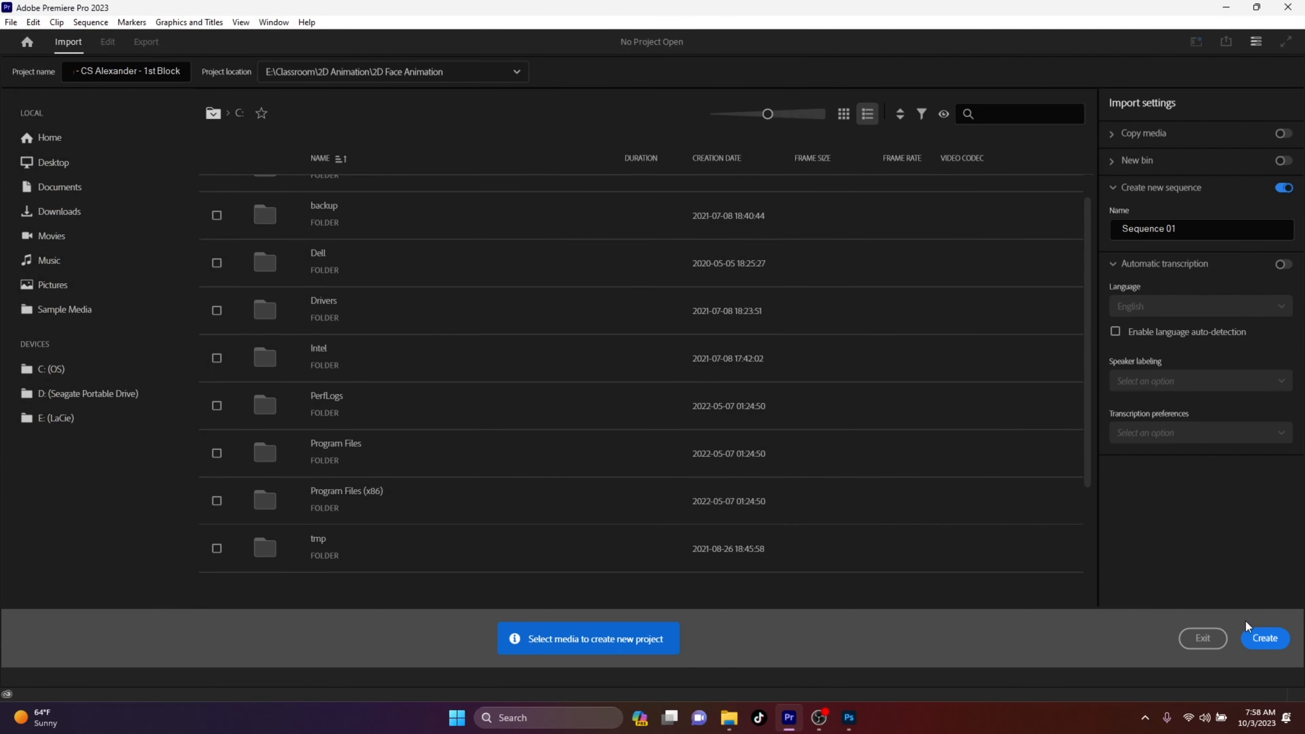
click(1262, 639)
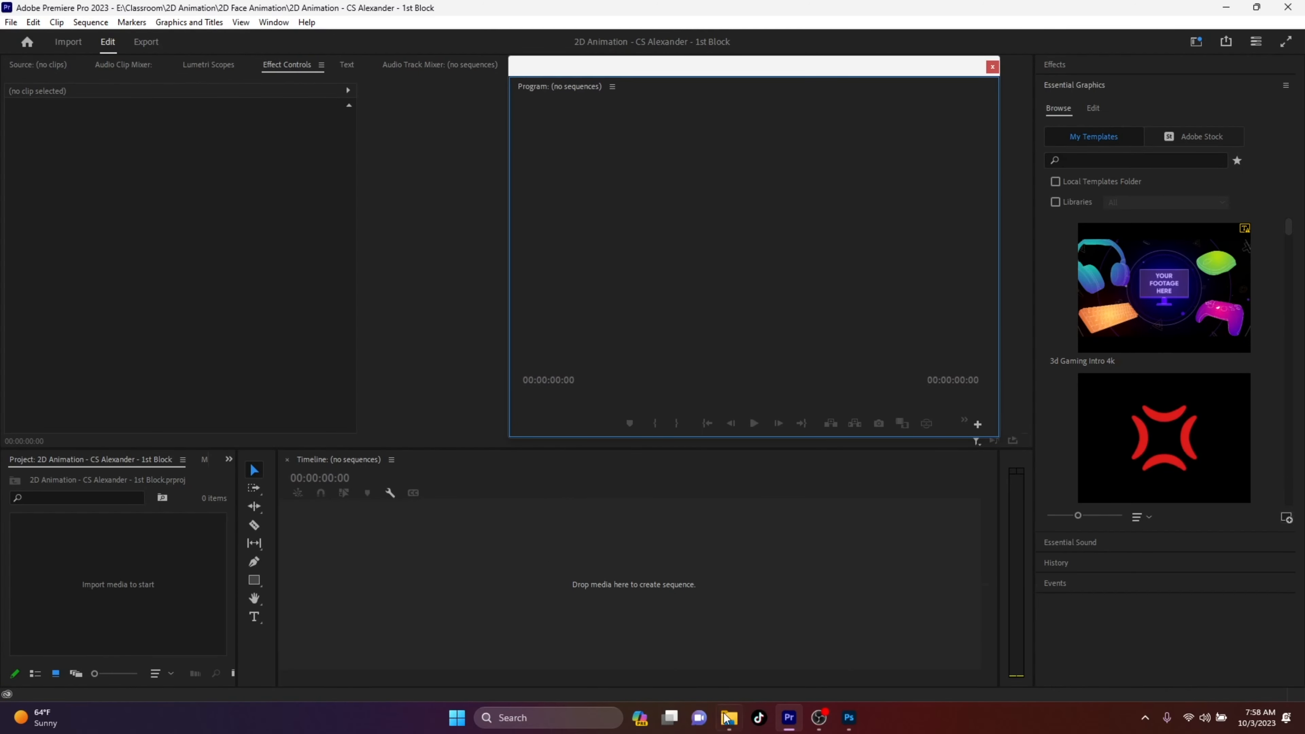
mouse_move(727, 722)
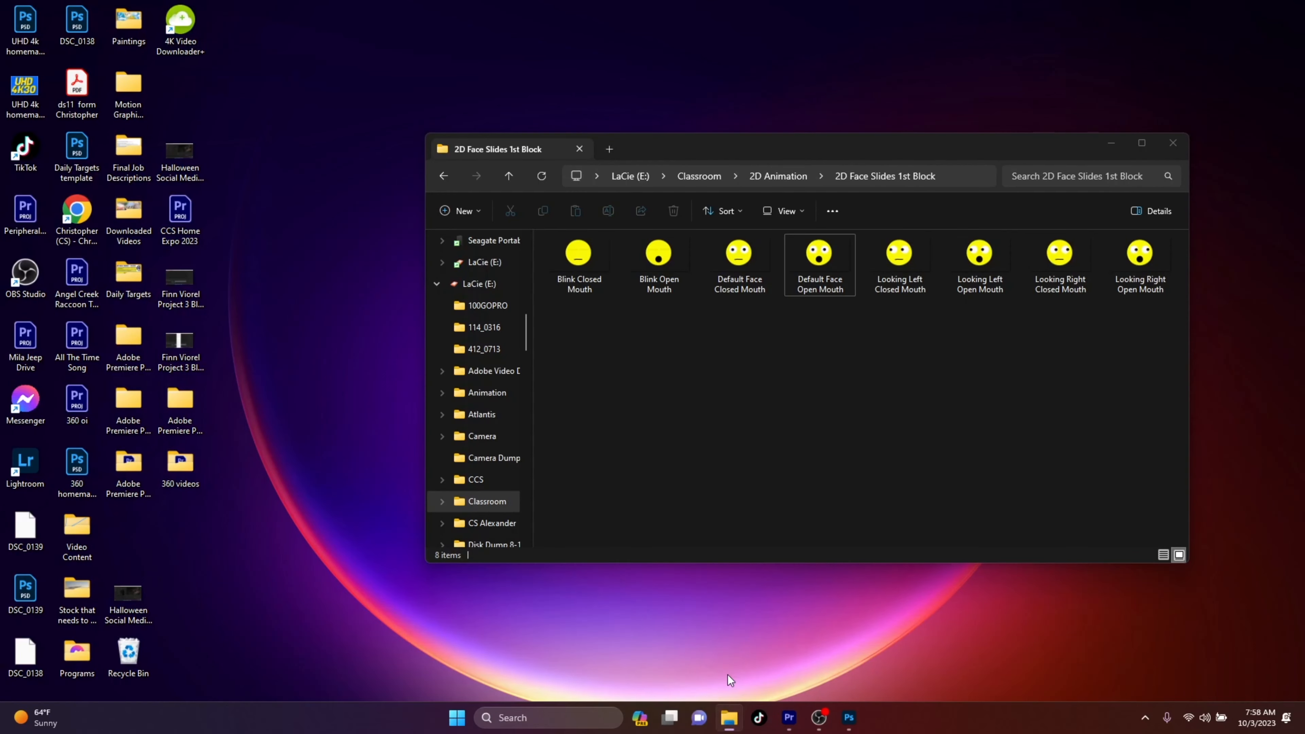
click(729, 679)
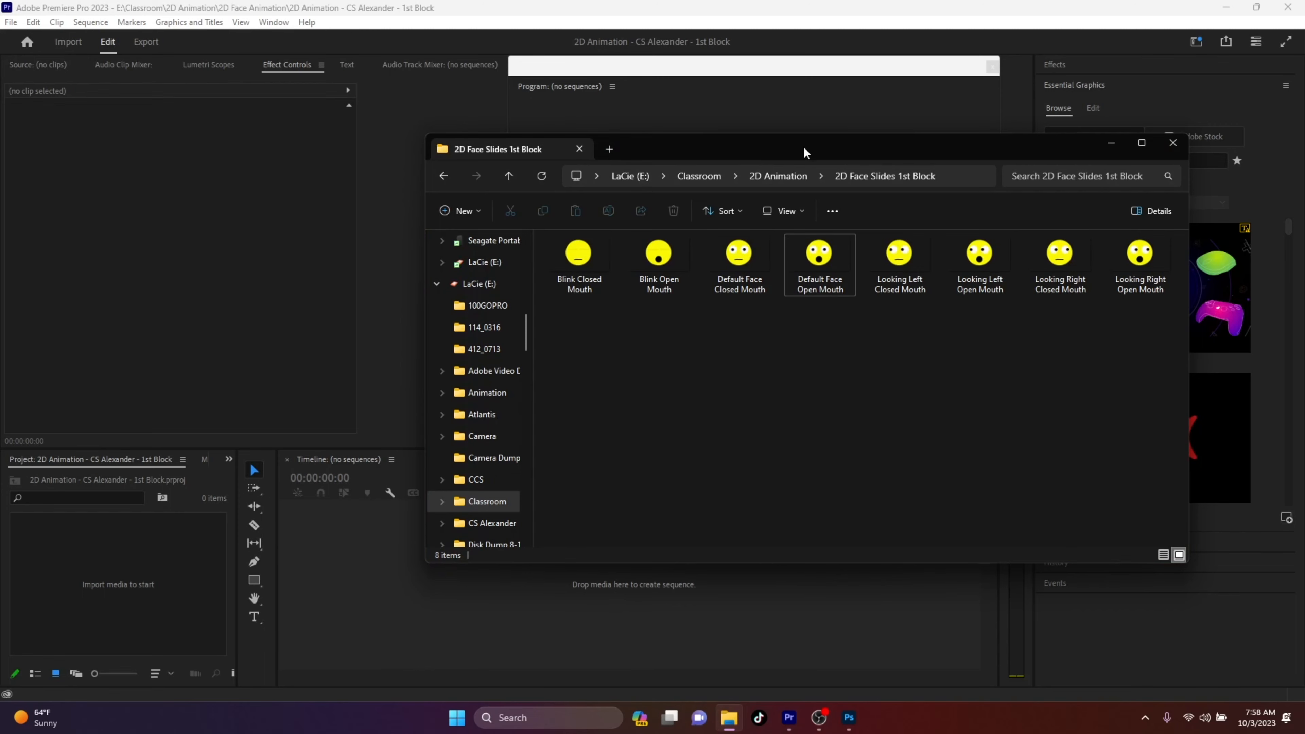
click(1111, 143)
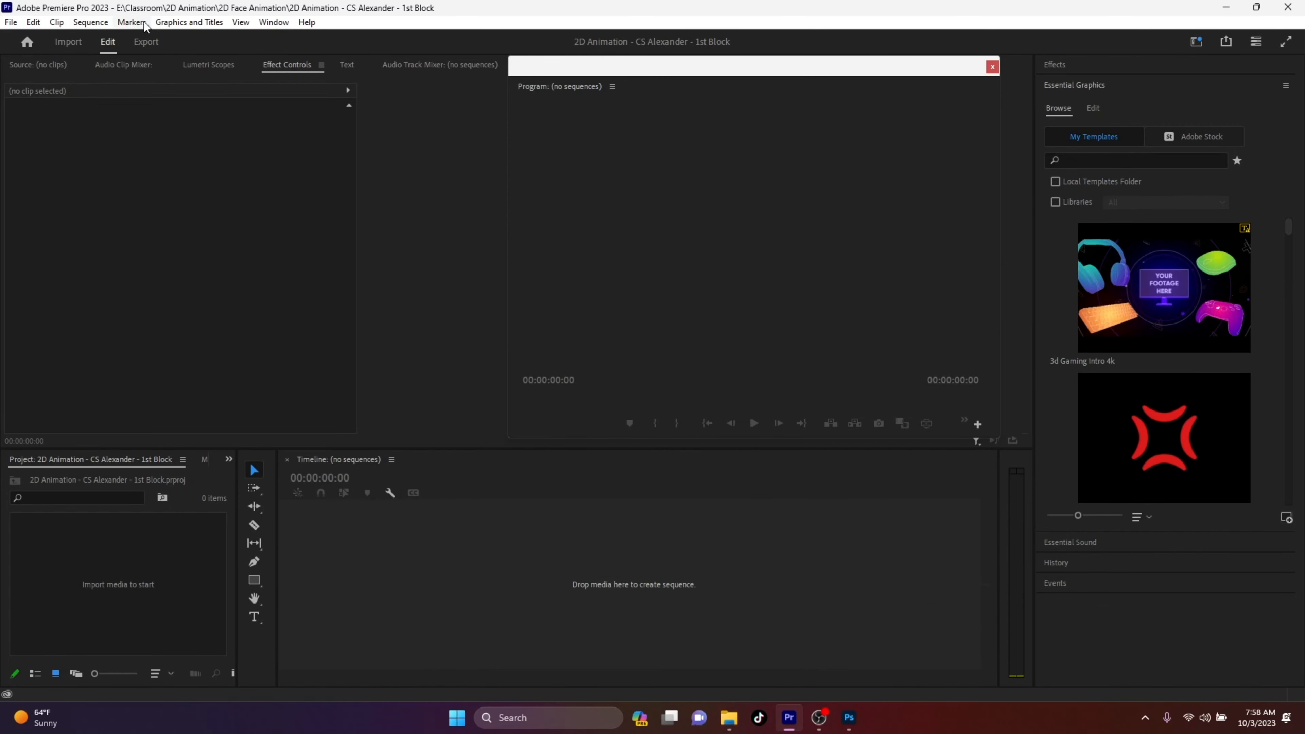
Switch the workspace to Editing and return to All Panels.
click(275, 23)
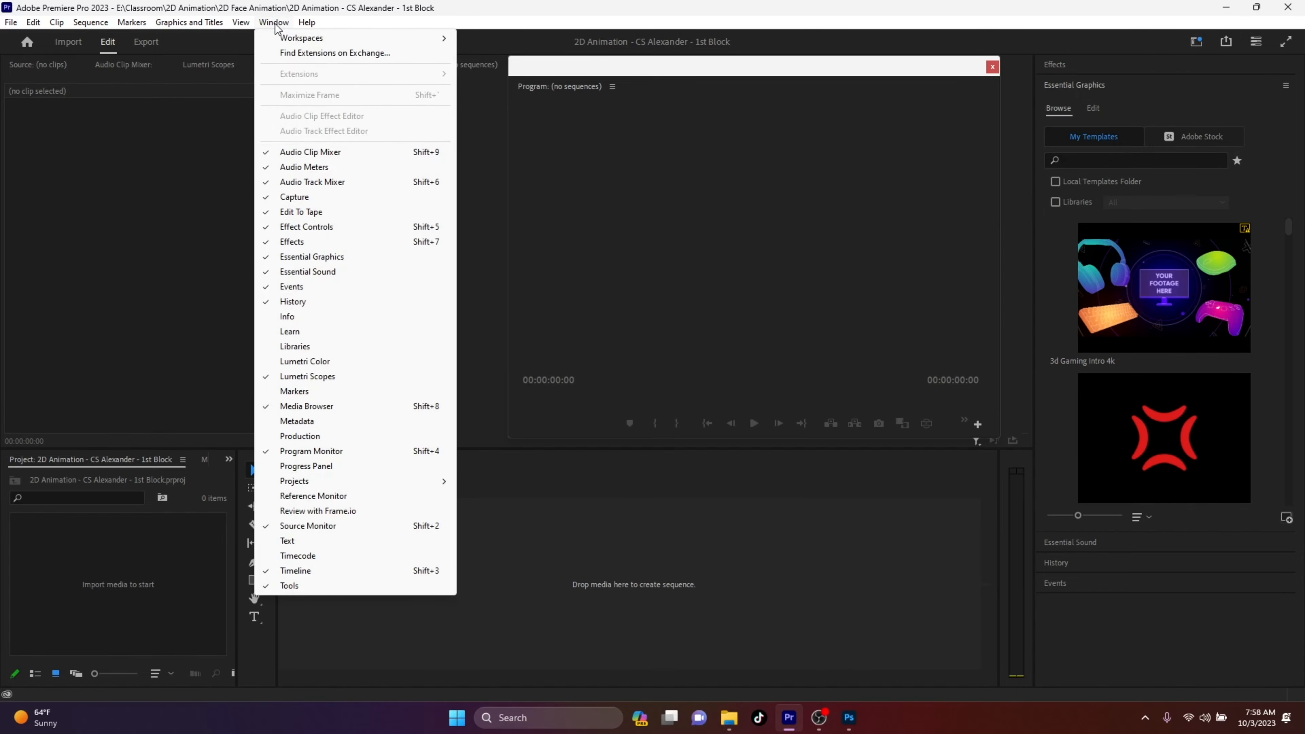
mouse_move(287, 40)
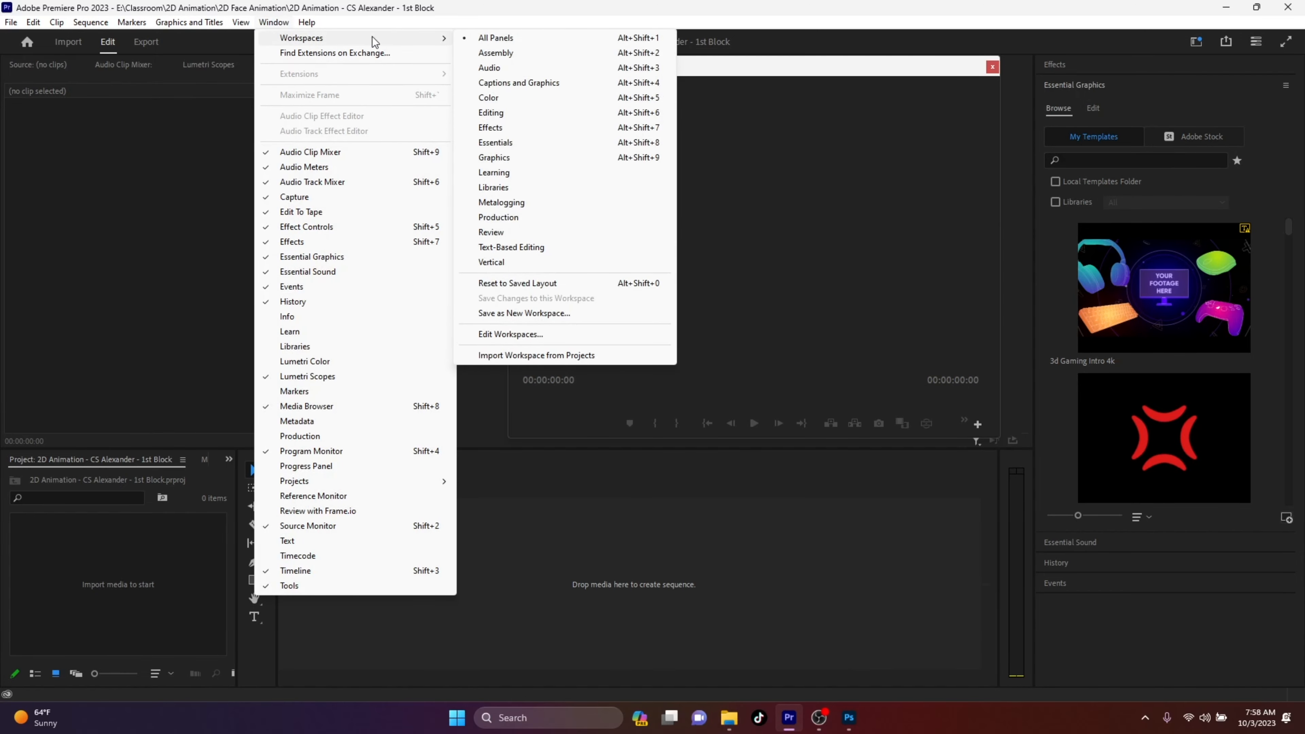
click(502, 110)
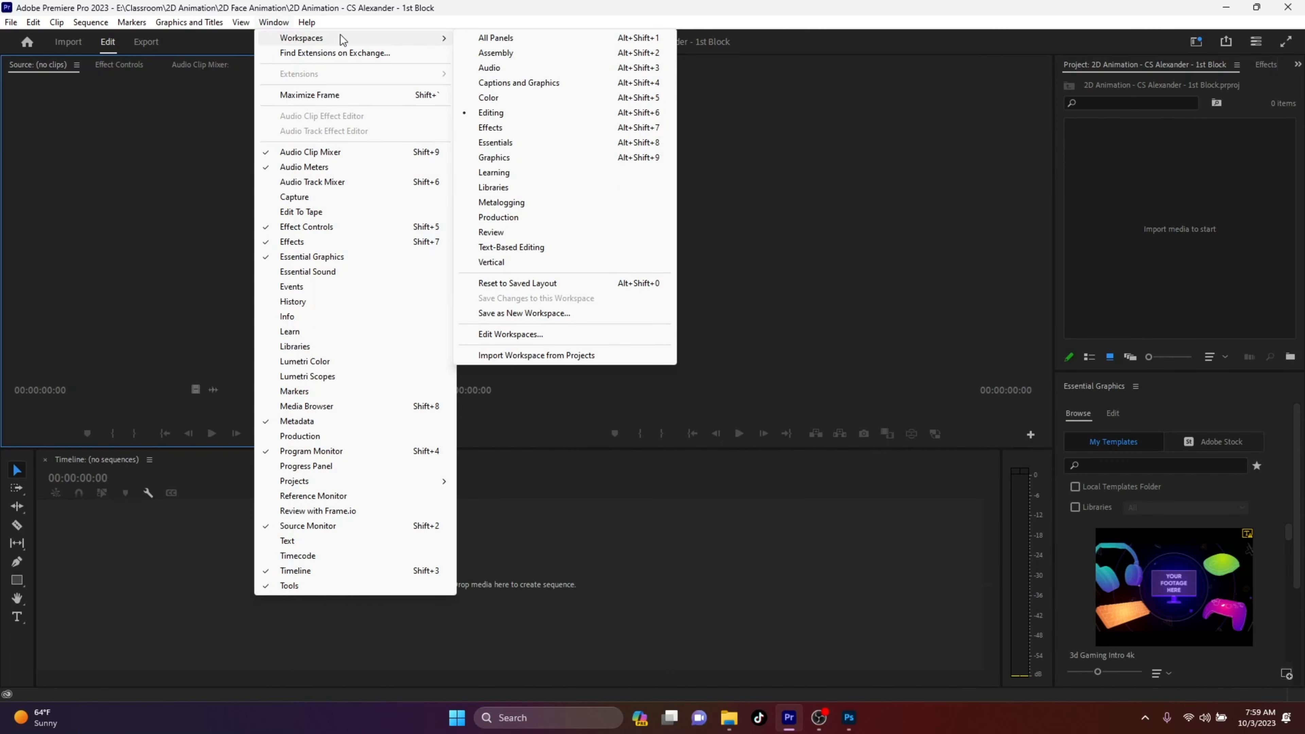
click(500, 43)
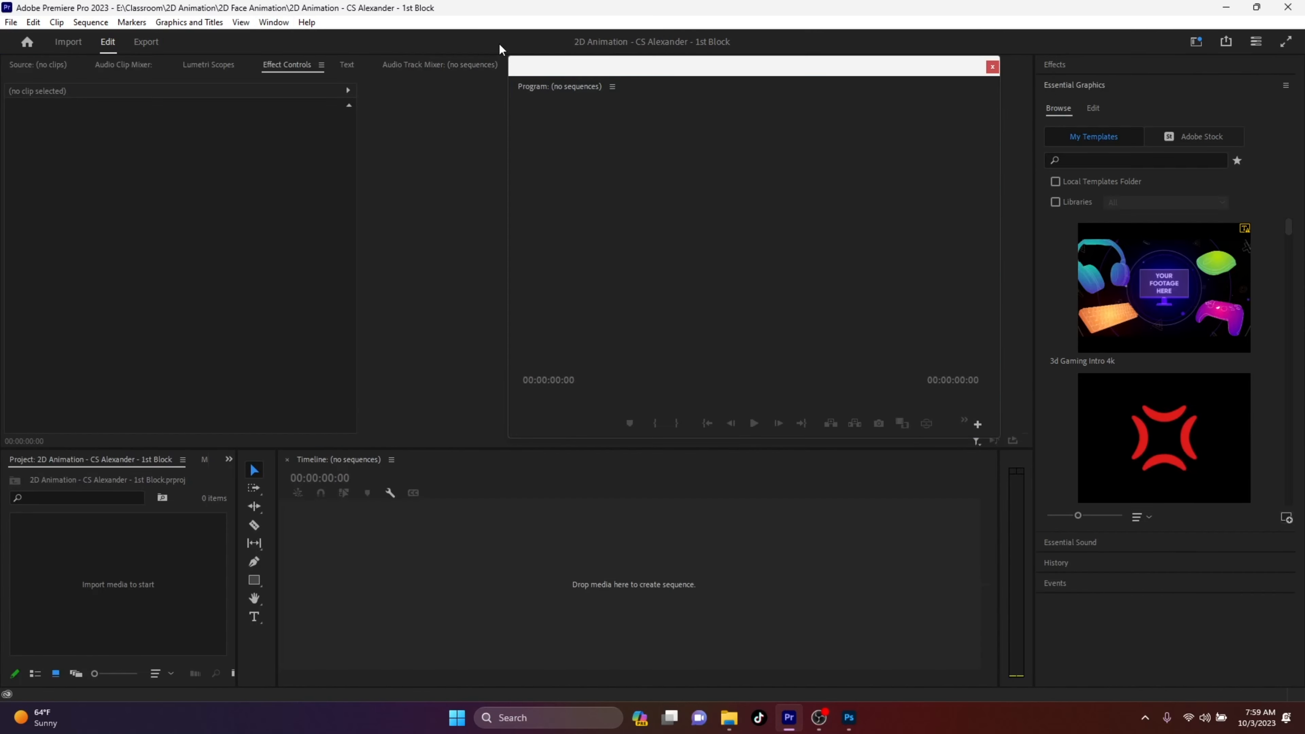
Import all eight face images from the 2D Face Slides 1st Block folder into the project.
click(148, 606)
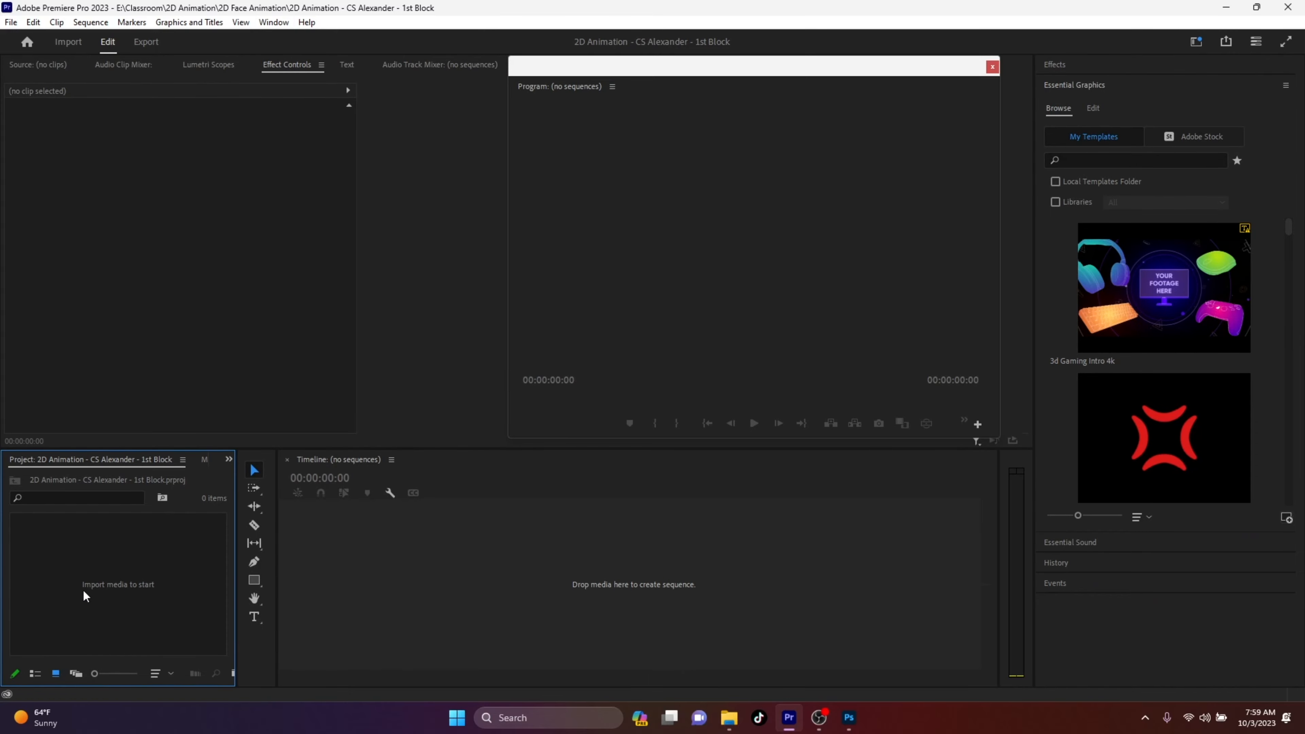
click(726, 724)
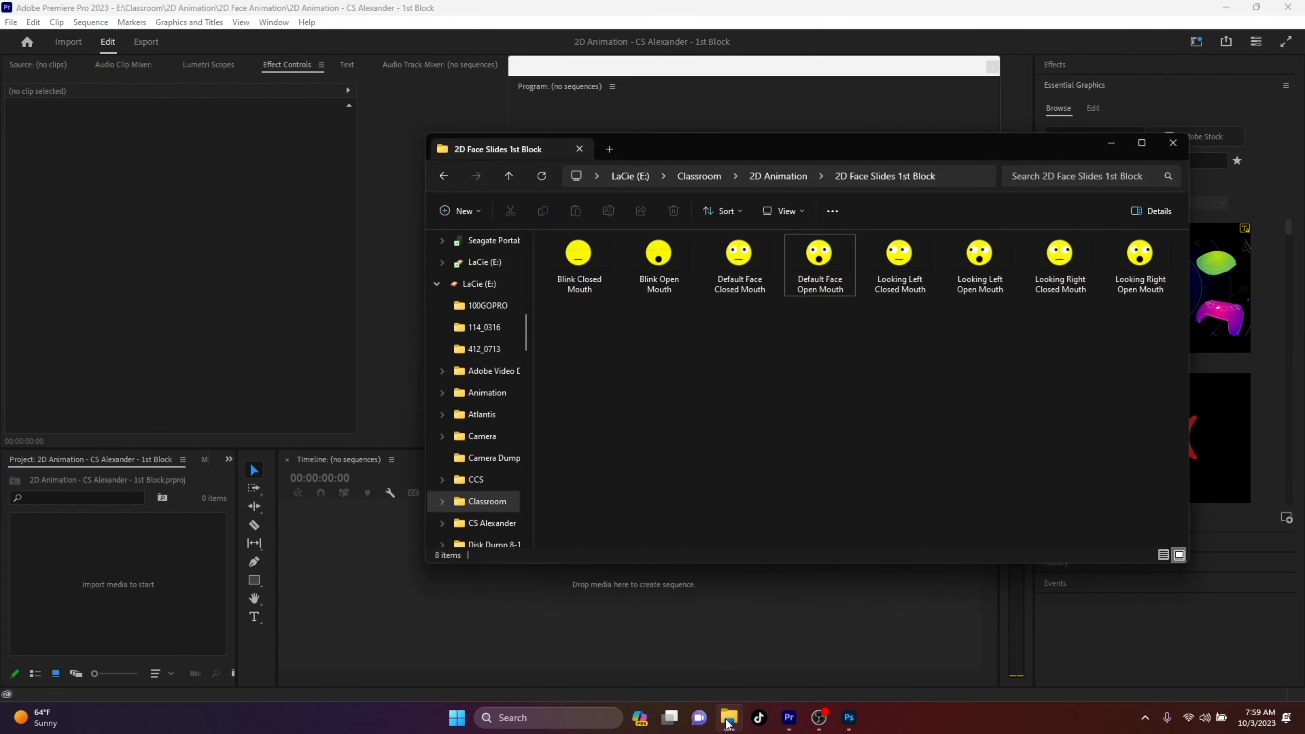
click(571, 275)
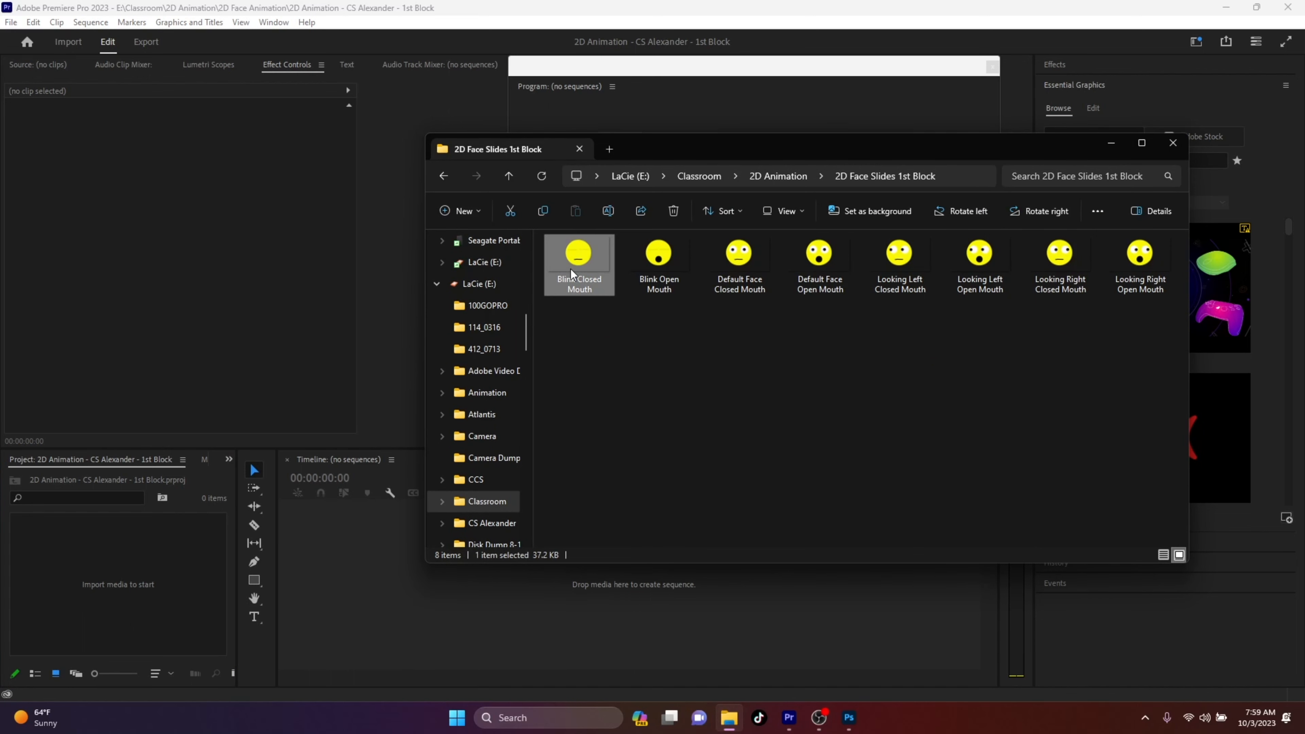
shift+click(1148, 272)
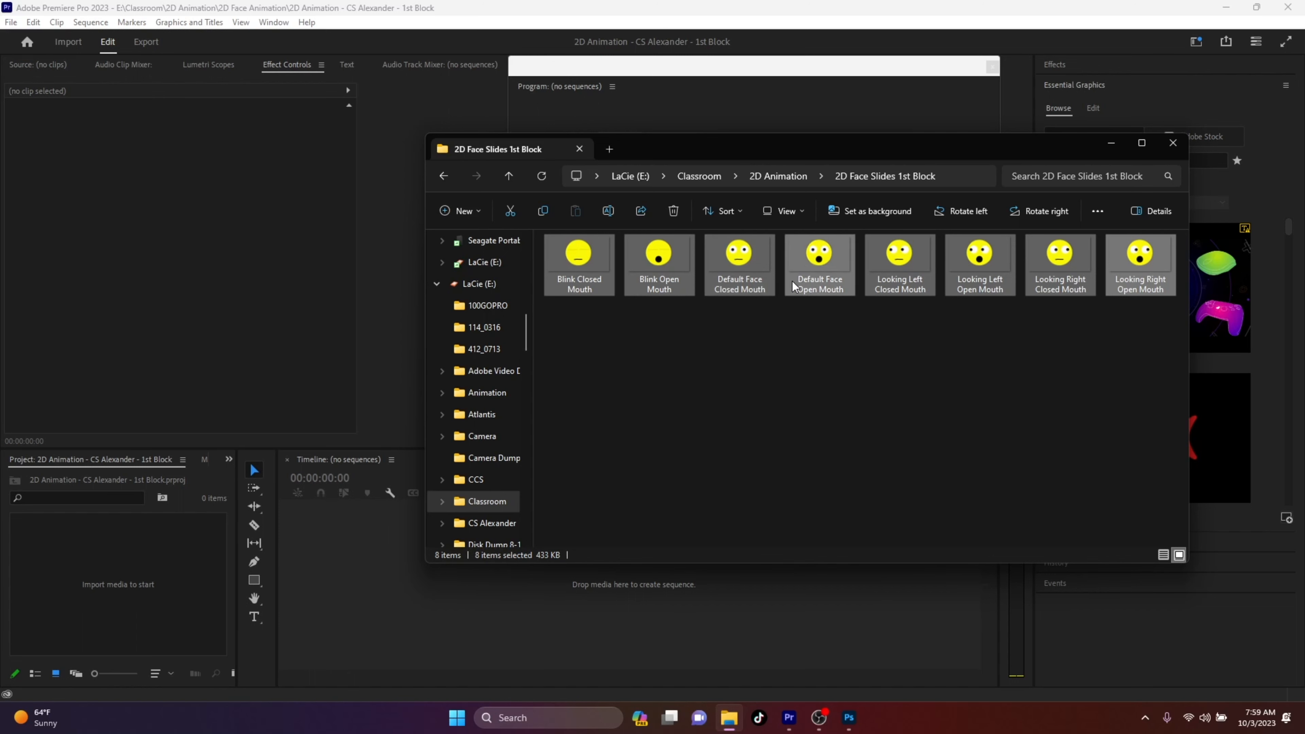
drag(794, 286, 57, 579)
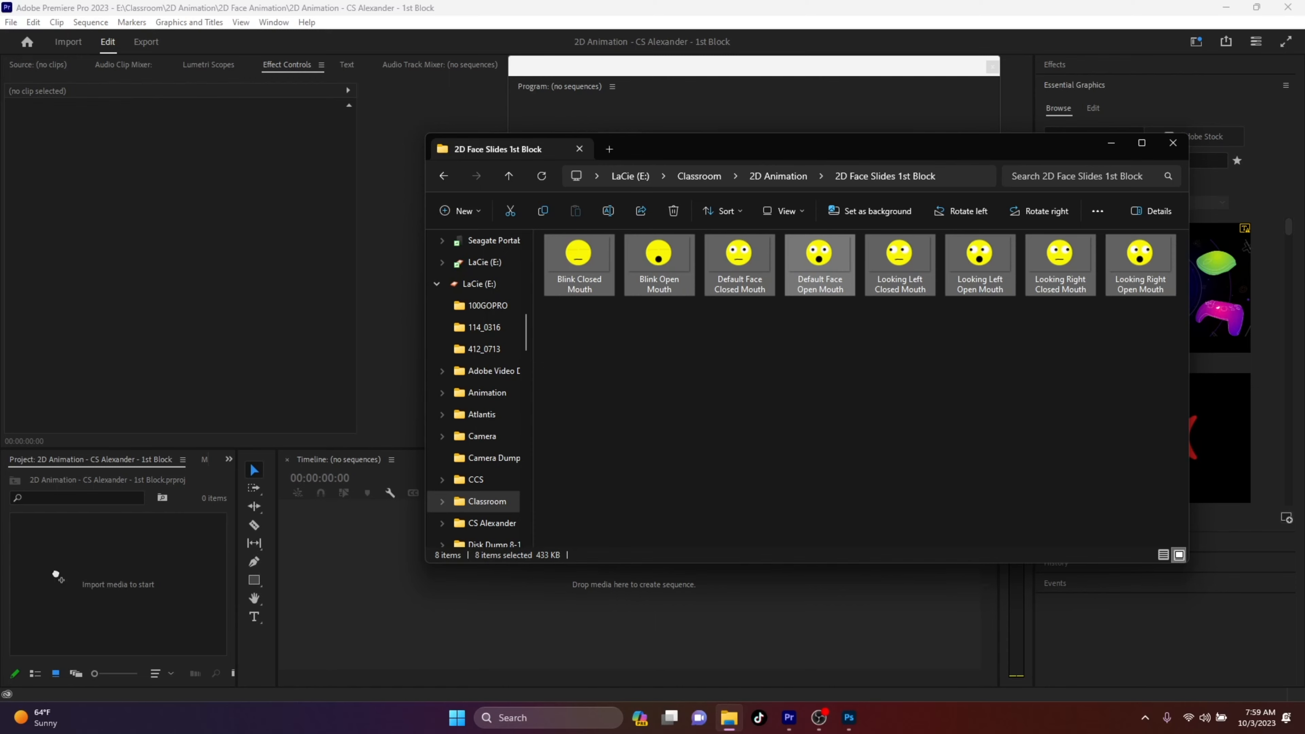
click(1118, 145)
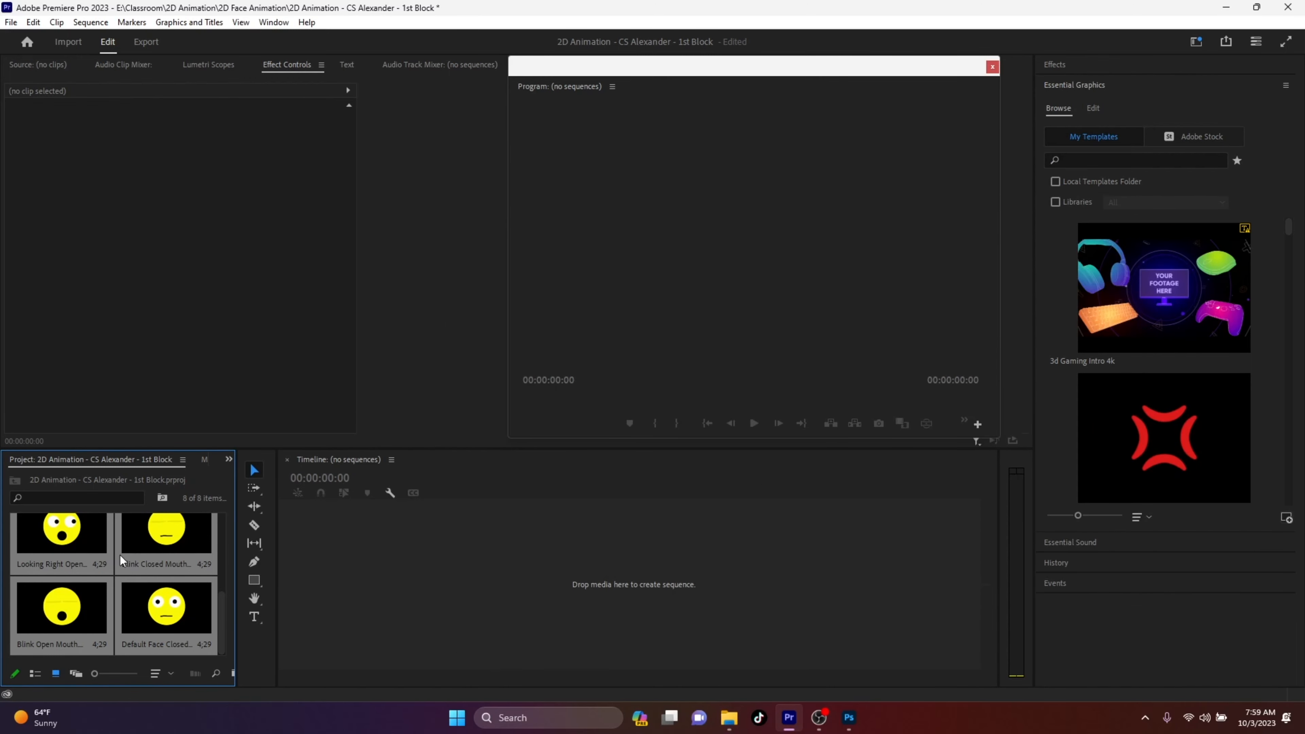
Show the imported project items as a list and switch back to thumbnails.
click(116, 655)
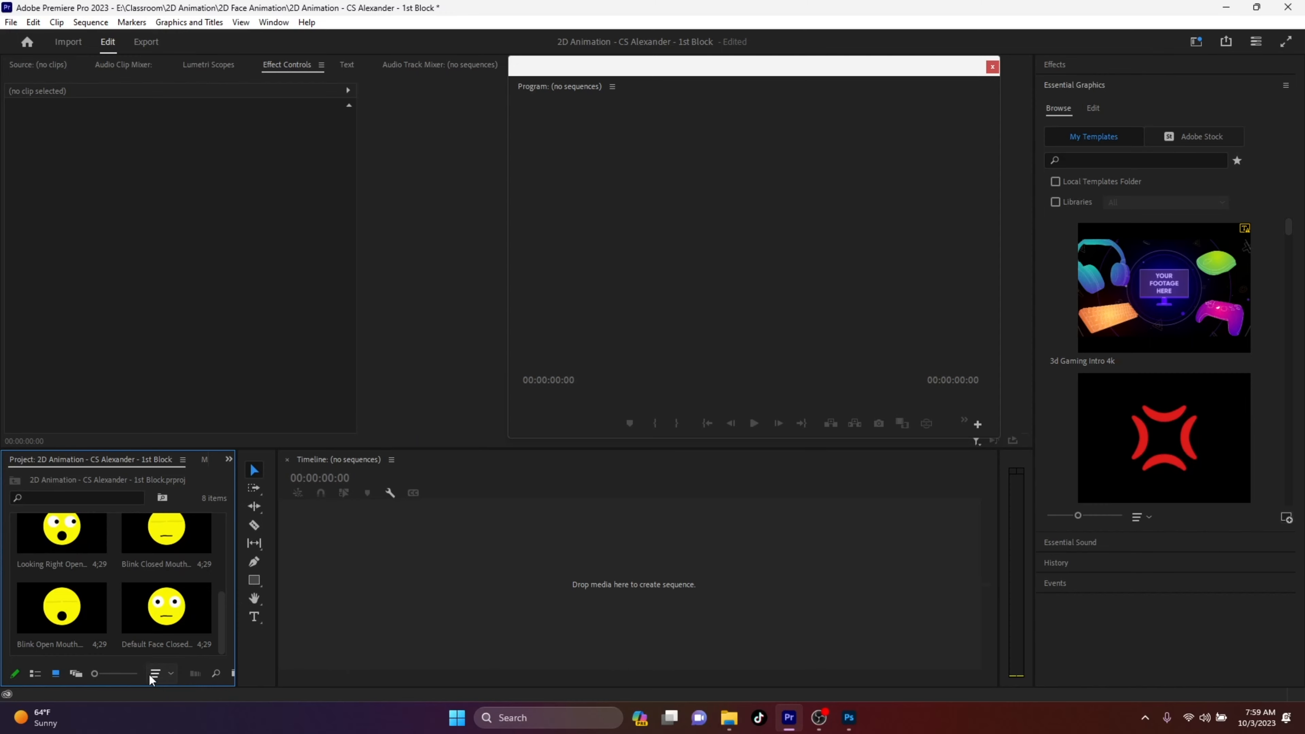
click(35, 675)
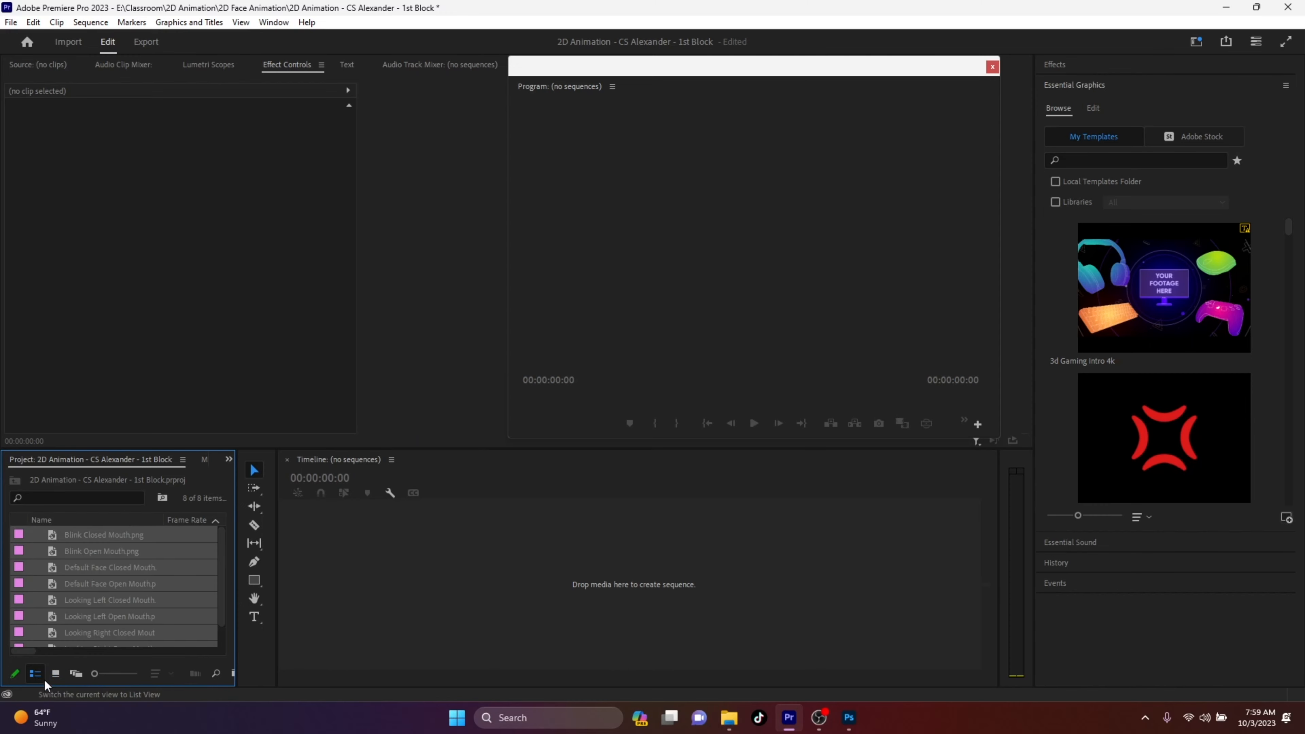
click(55, 675)
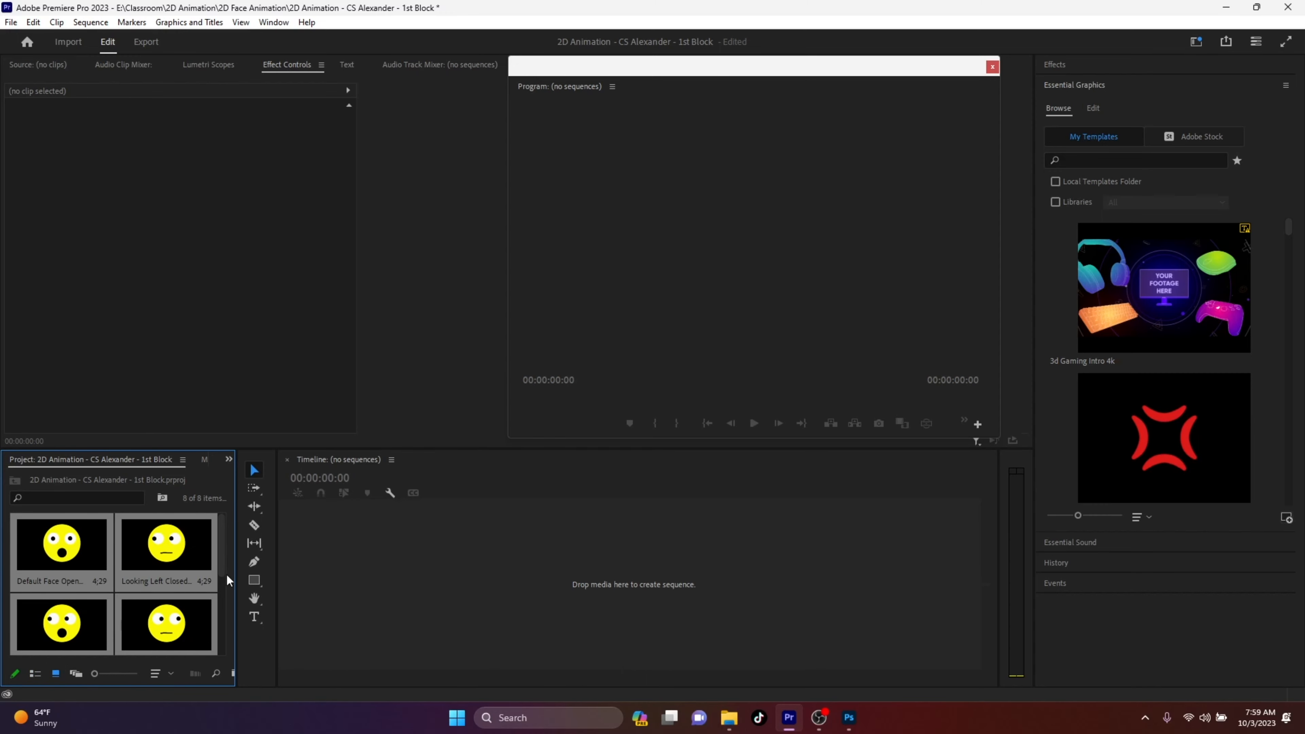
Create a sequence from the Looking Left Open Mouth image and place Default Face Closed Mouth at the start of track V1.
drag(223, 550, 223, 586)
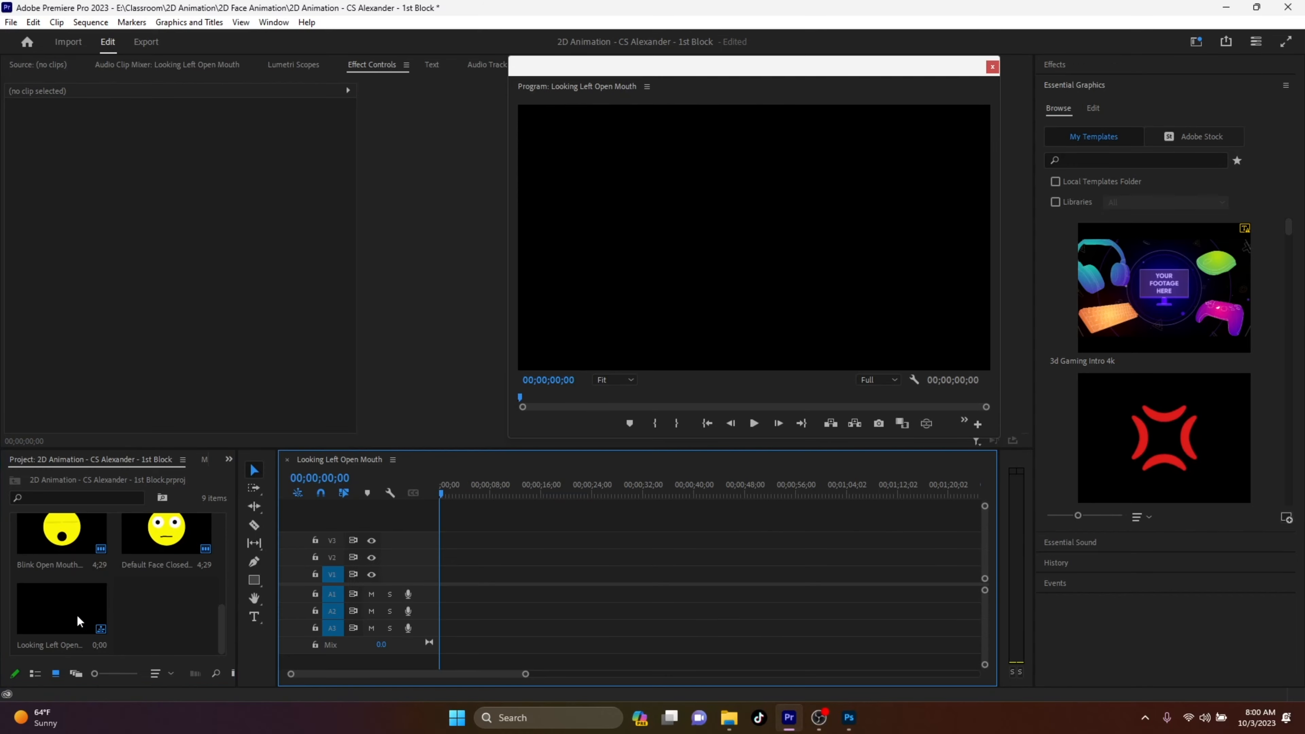
scroll(152, 619, up, 2)
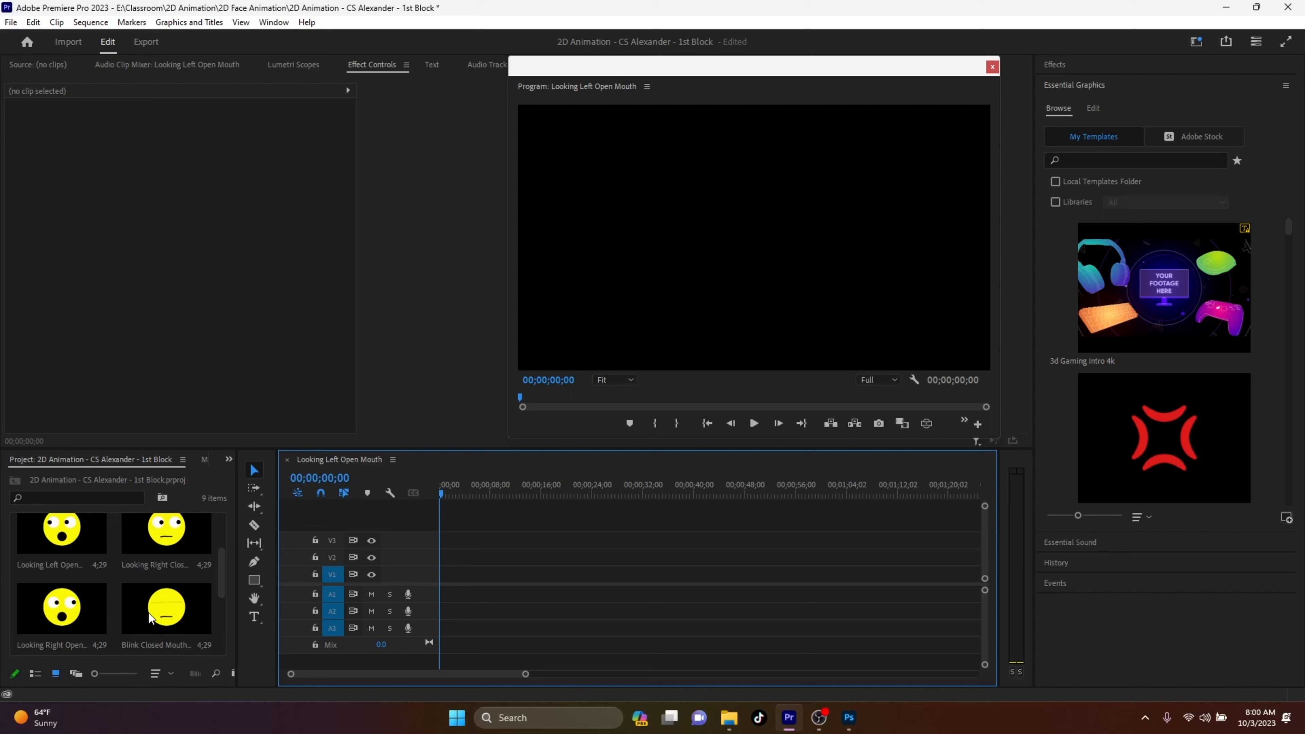
scroll(149, 619, down, 2)
scroll(149, 618, up, 2)
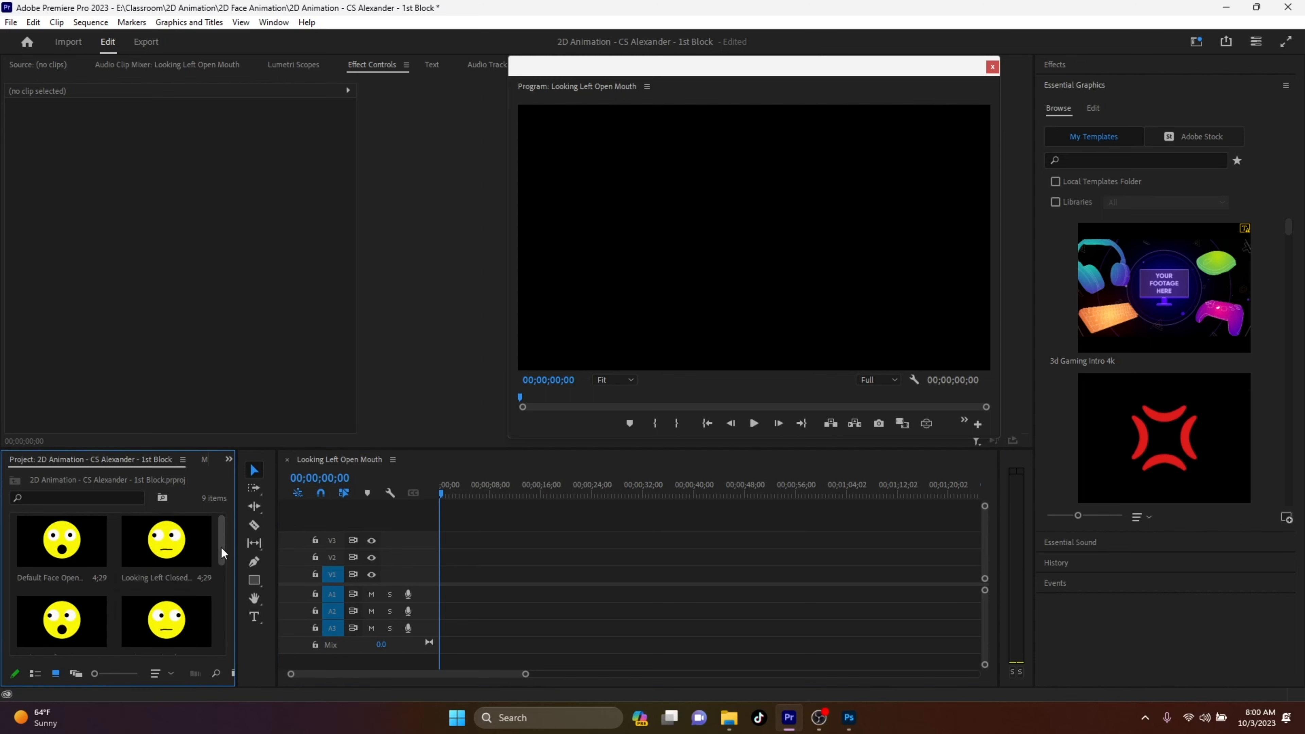
drag(222, 554, 448, 585)
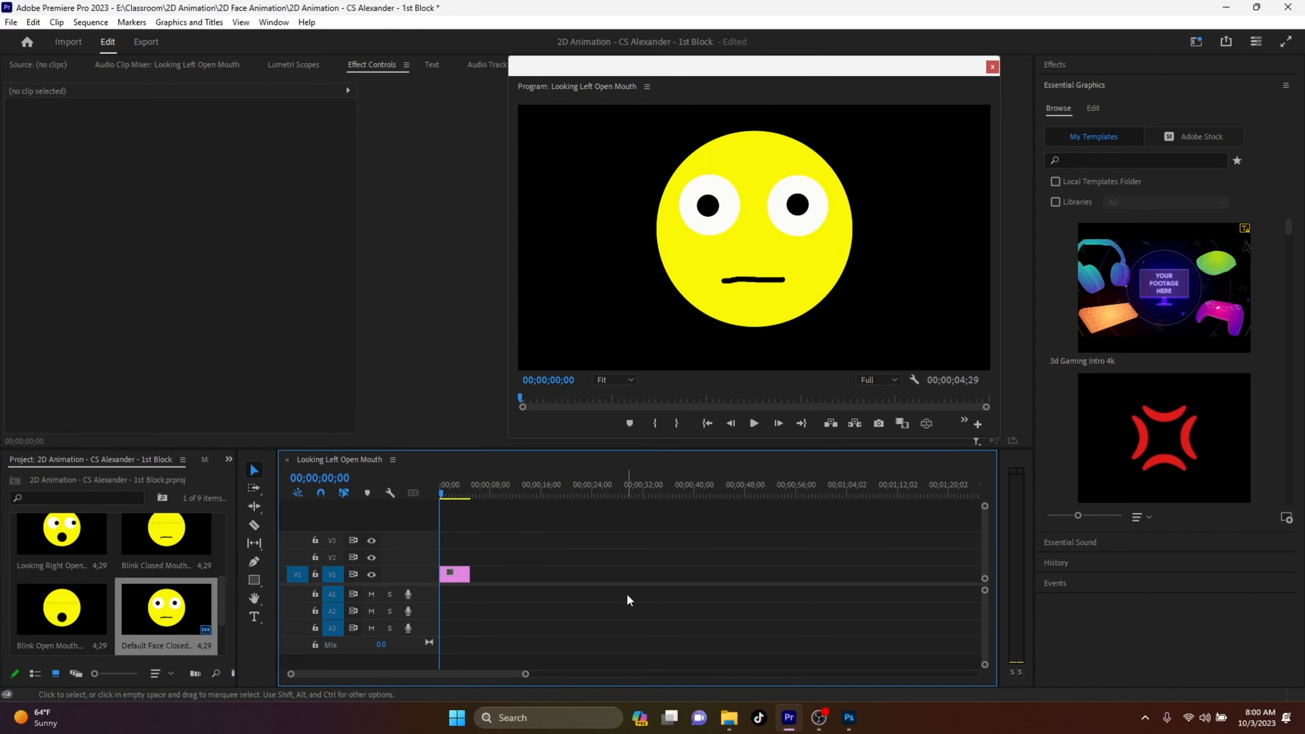
Play back the Default Face Closed Mouth clip and return the playhead to the start.
key(space)
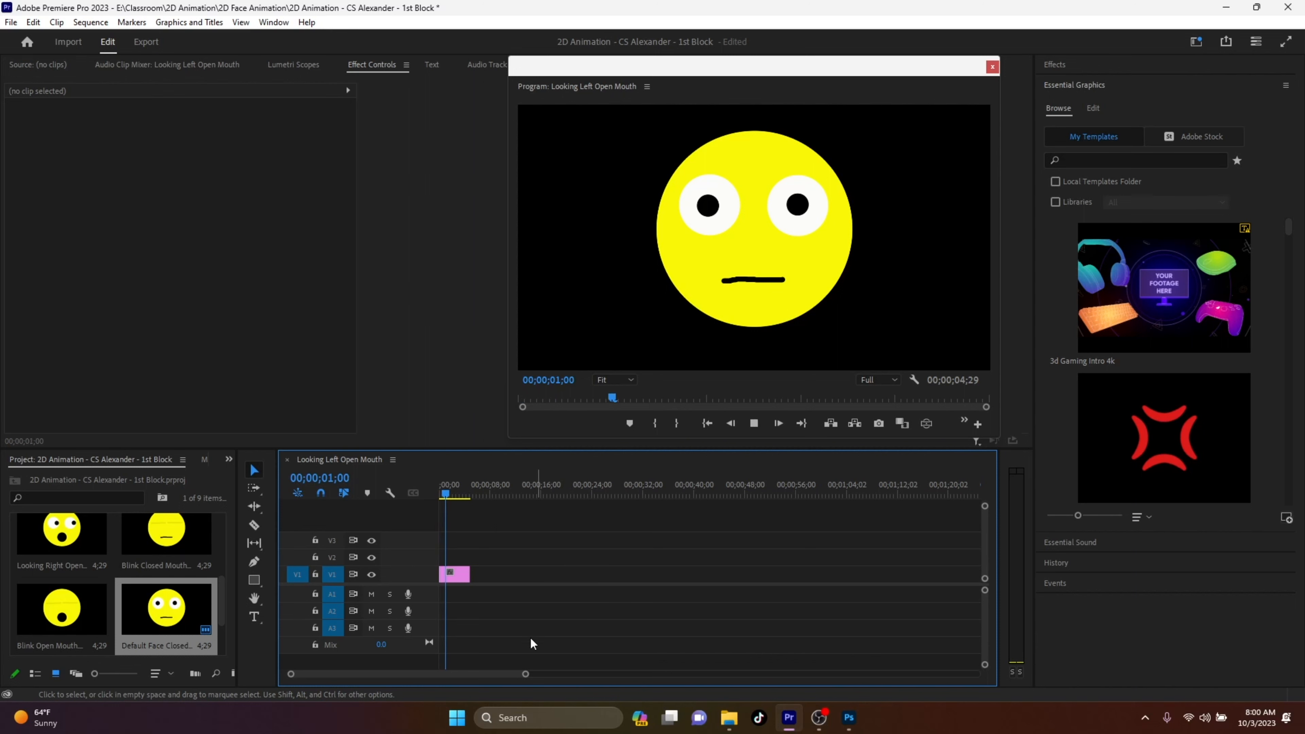
key(space)
key(space)
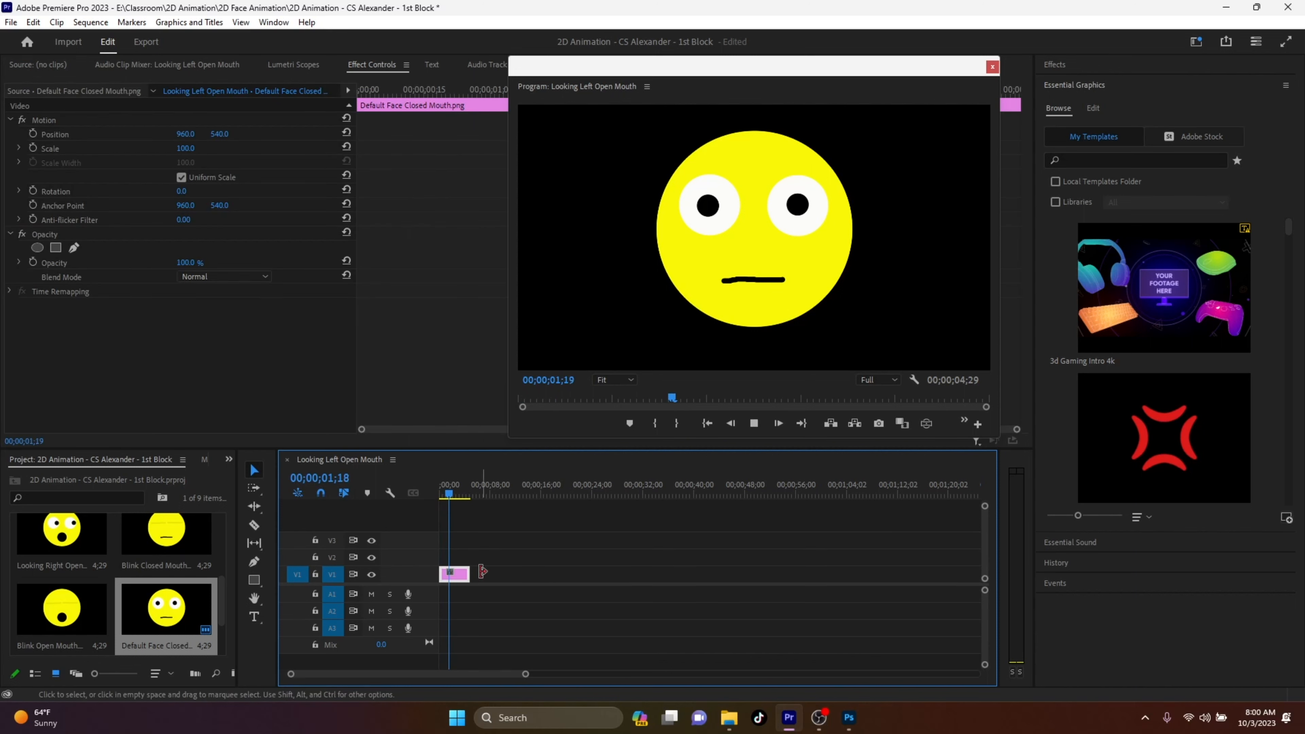
key(space)
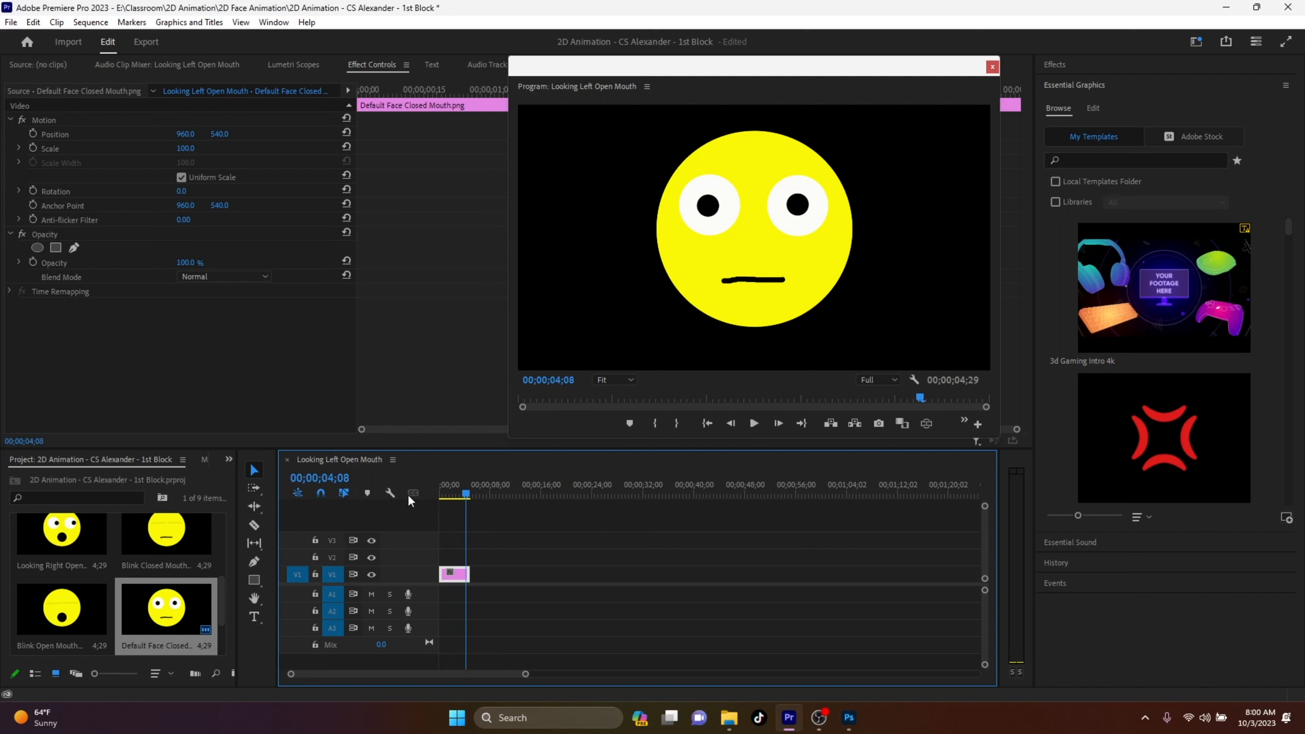
drag(477, 493, 440, 495)
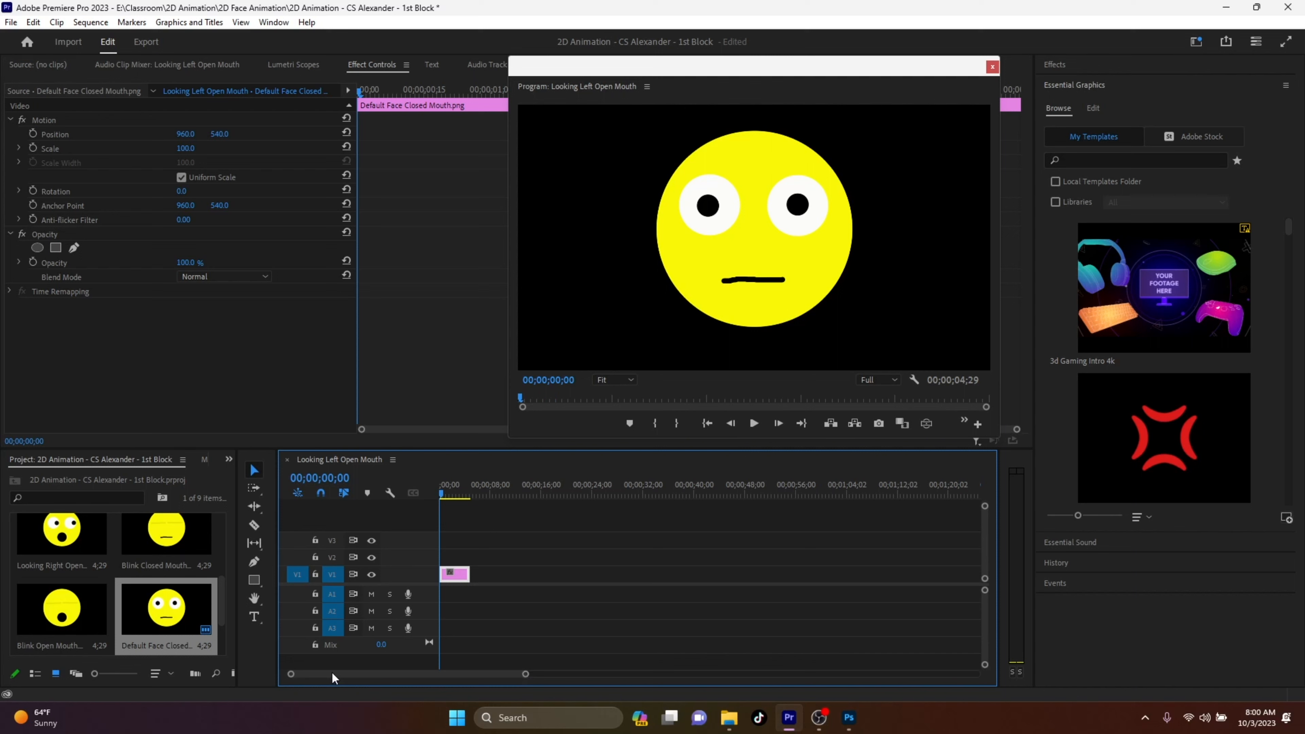
Trim the end of the Default Face Closed Mouth clip to about 00;00;01;05.
drag(525, 673, 421, 678)
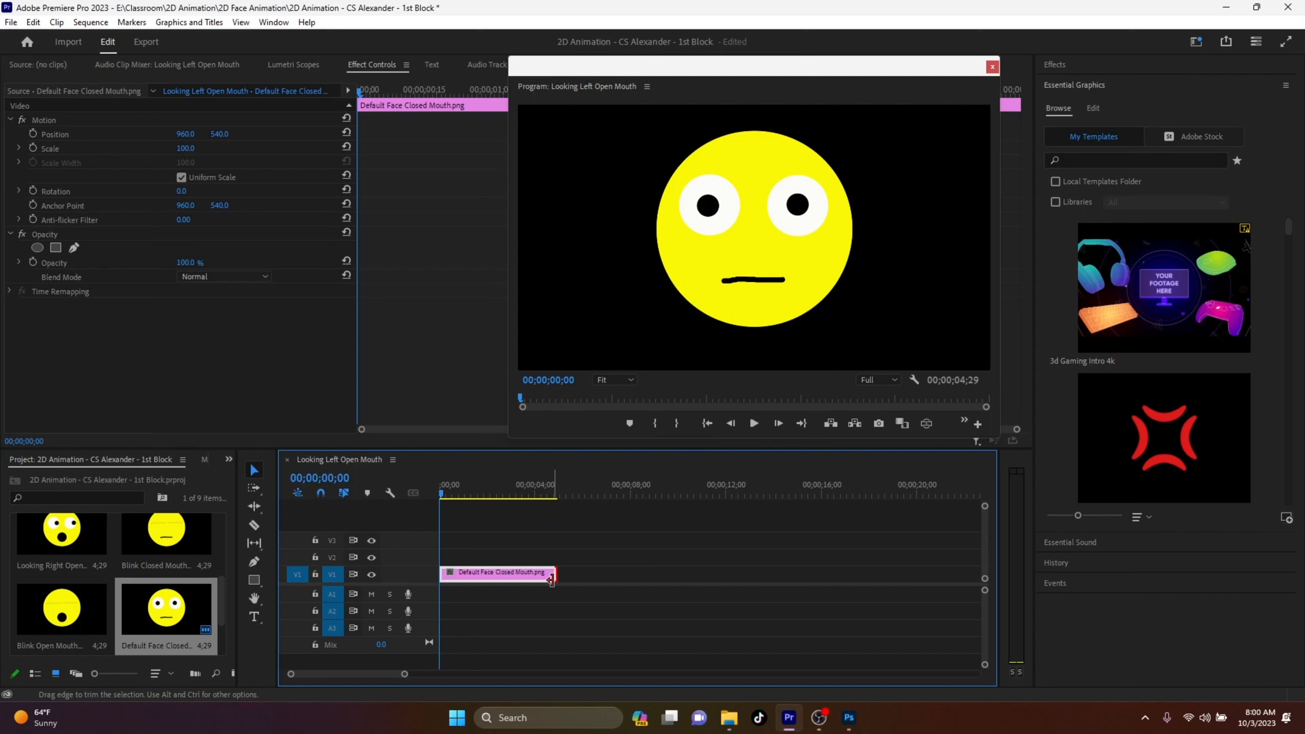
drag(551, 580, 459, 582)
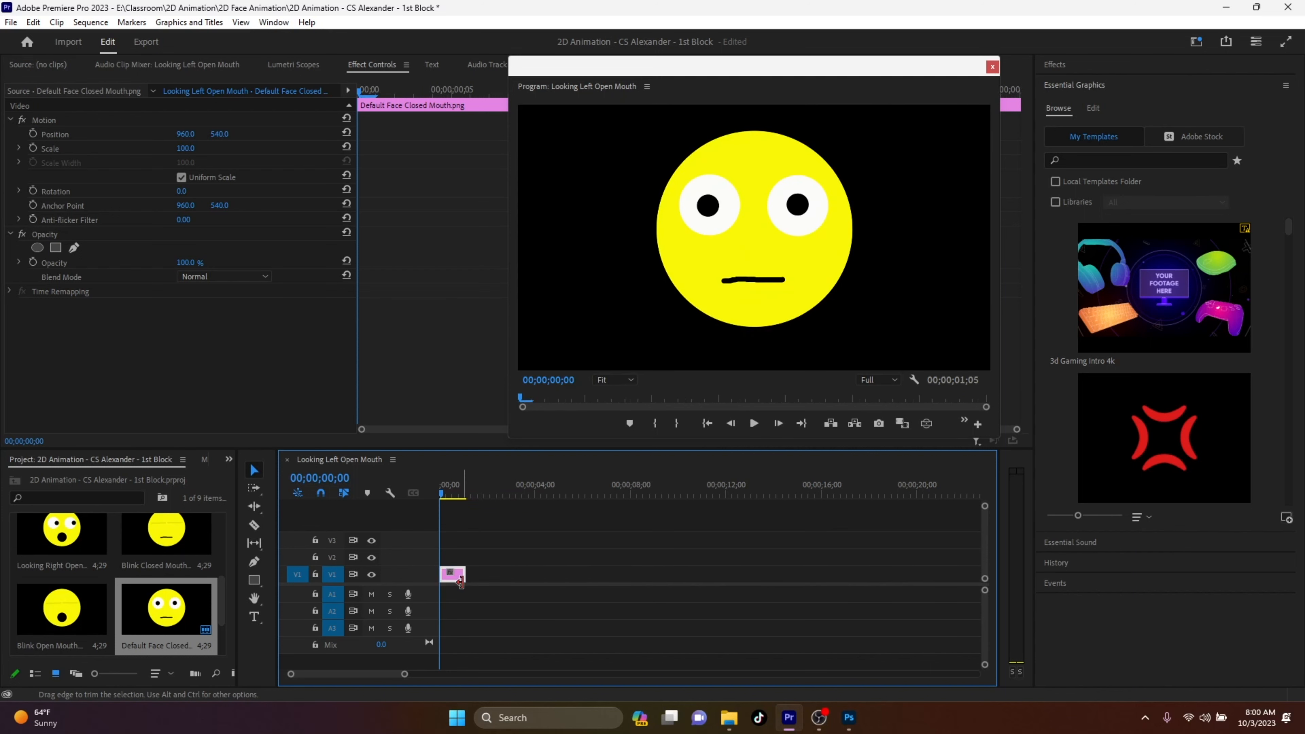
click(443, 489)
key(Home)
Add Looking Right Closed Mouth directly after the first clip on V1 and trim its end to about 00;00;02;03.
drag(222, 600, 220, 553)
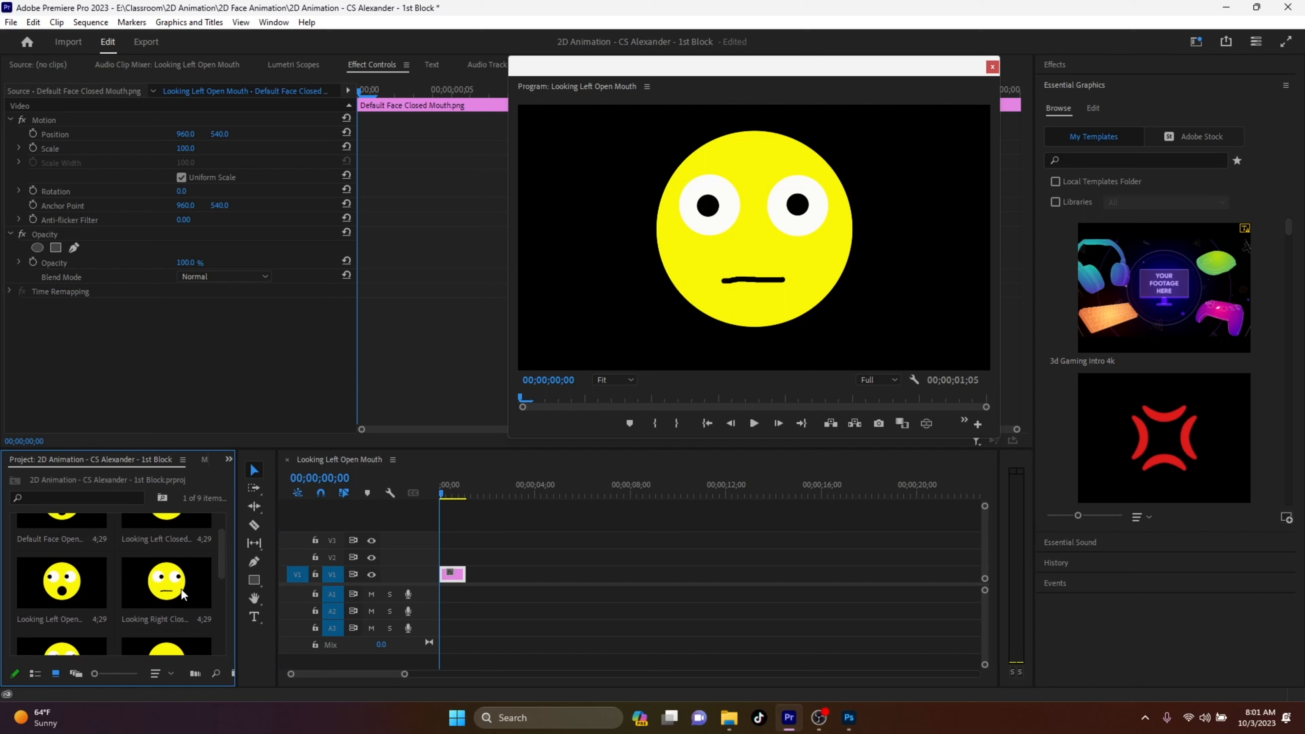
drag(162, 596, 468, 574)
drag(591, 575, 484, 586)
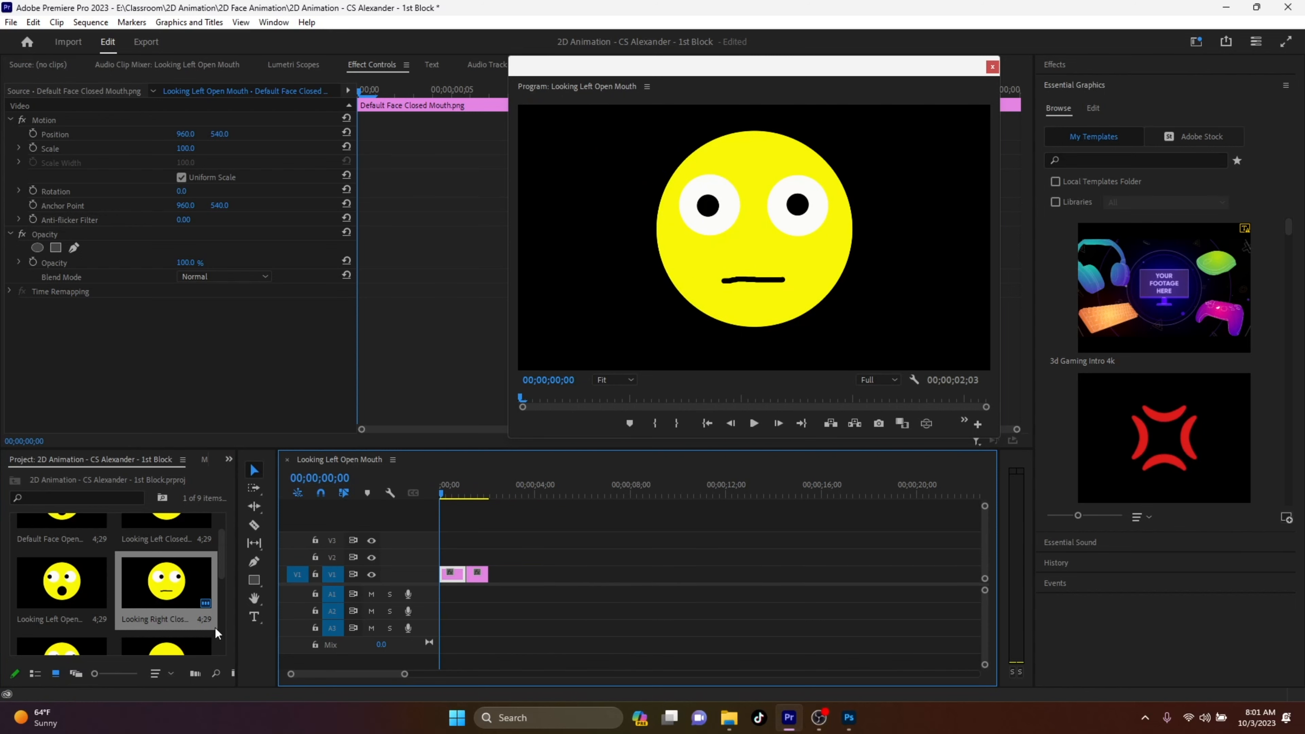
Add Looking Left Closed Mouth after the second clip on V1 and trim its end to about 00;00;03;05.
scroll(216, 584, up, 2)
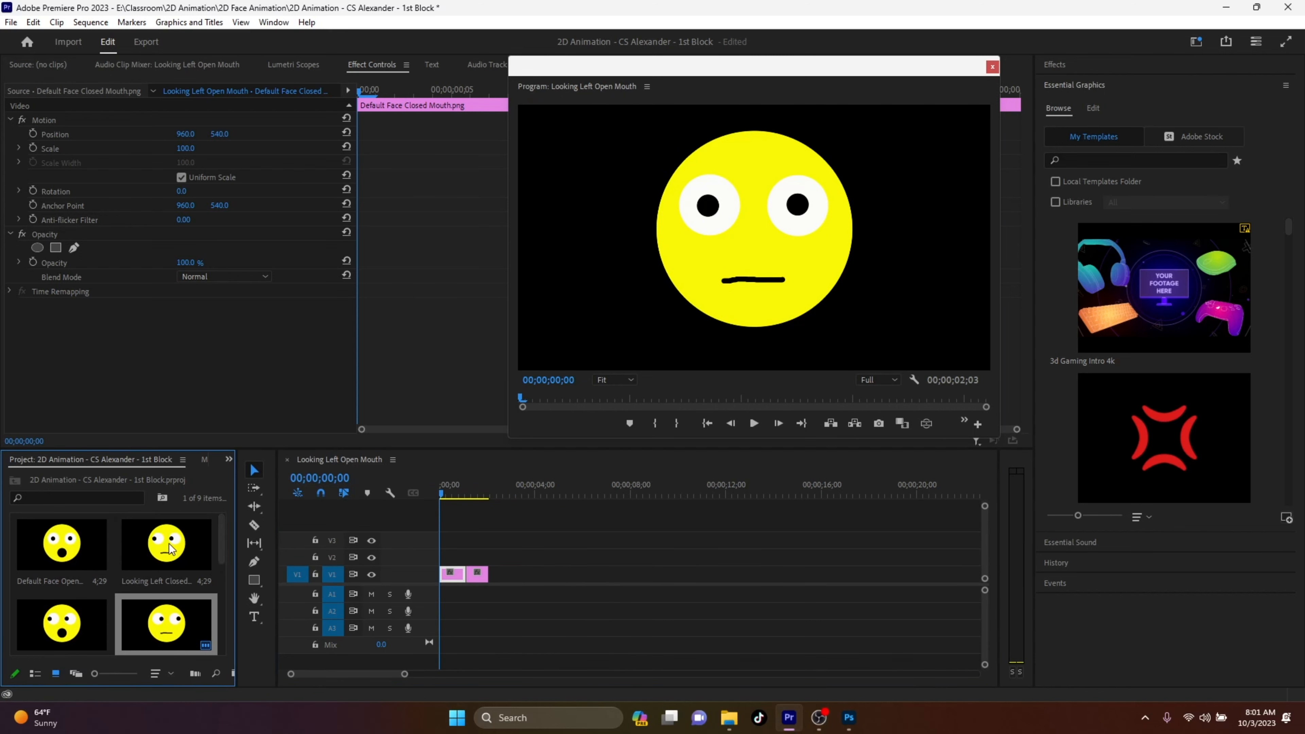
drag(169, 544, 493, 593)
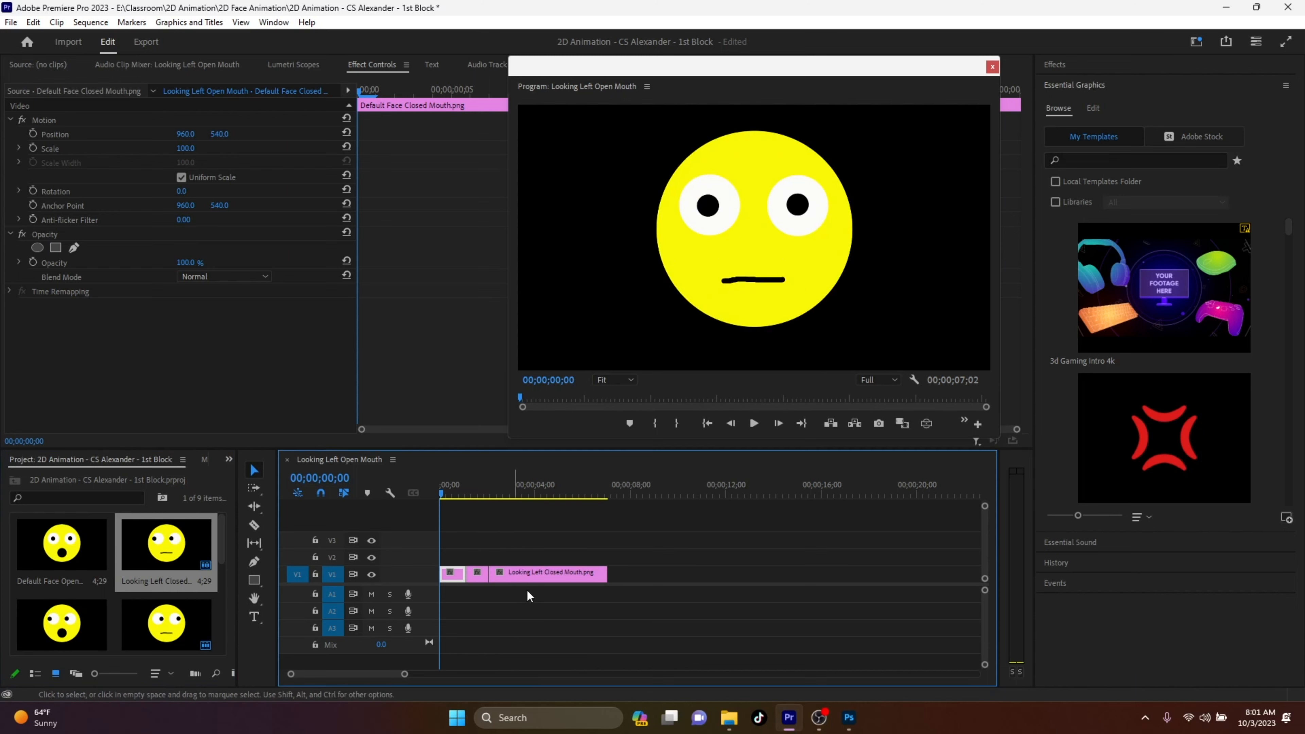
drag(517, 579, 510, 581)
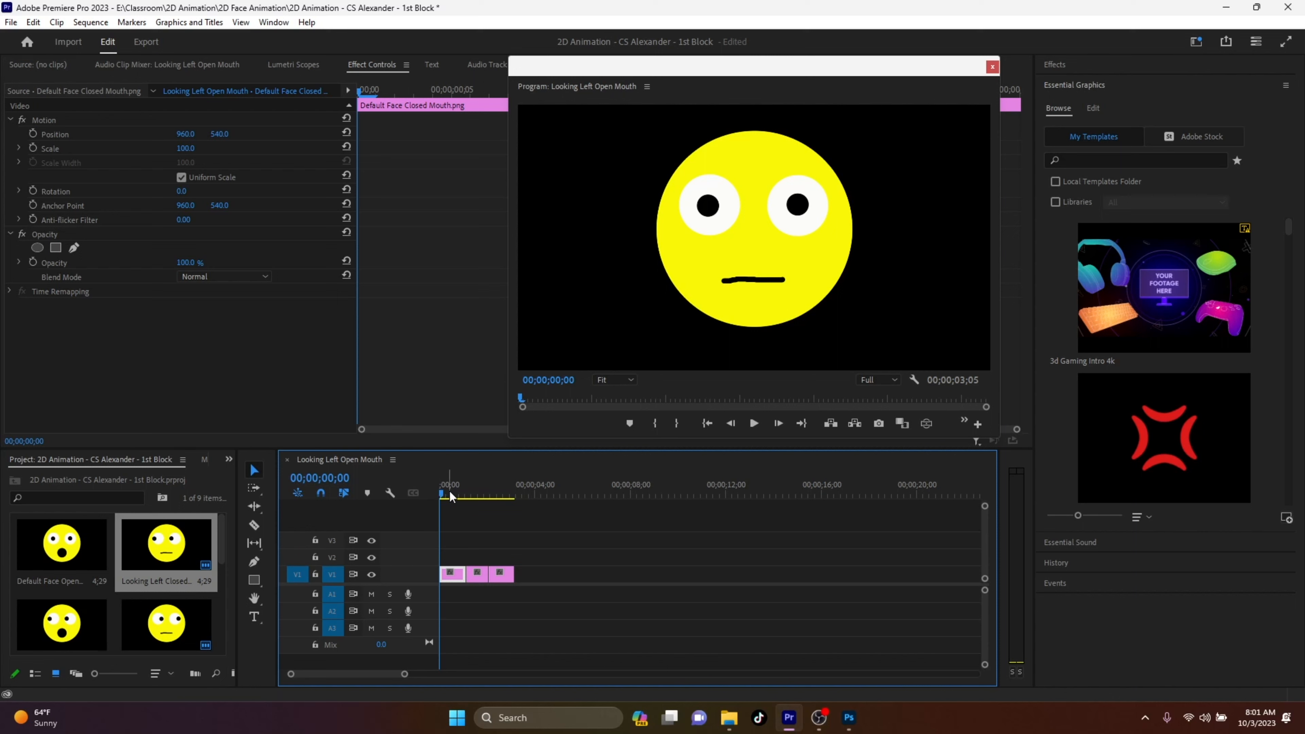
mouse_move(446, 496)
mouse_down()
mouse_move(511, 493)
mouse_move(440, 497)
mouse_up()
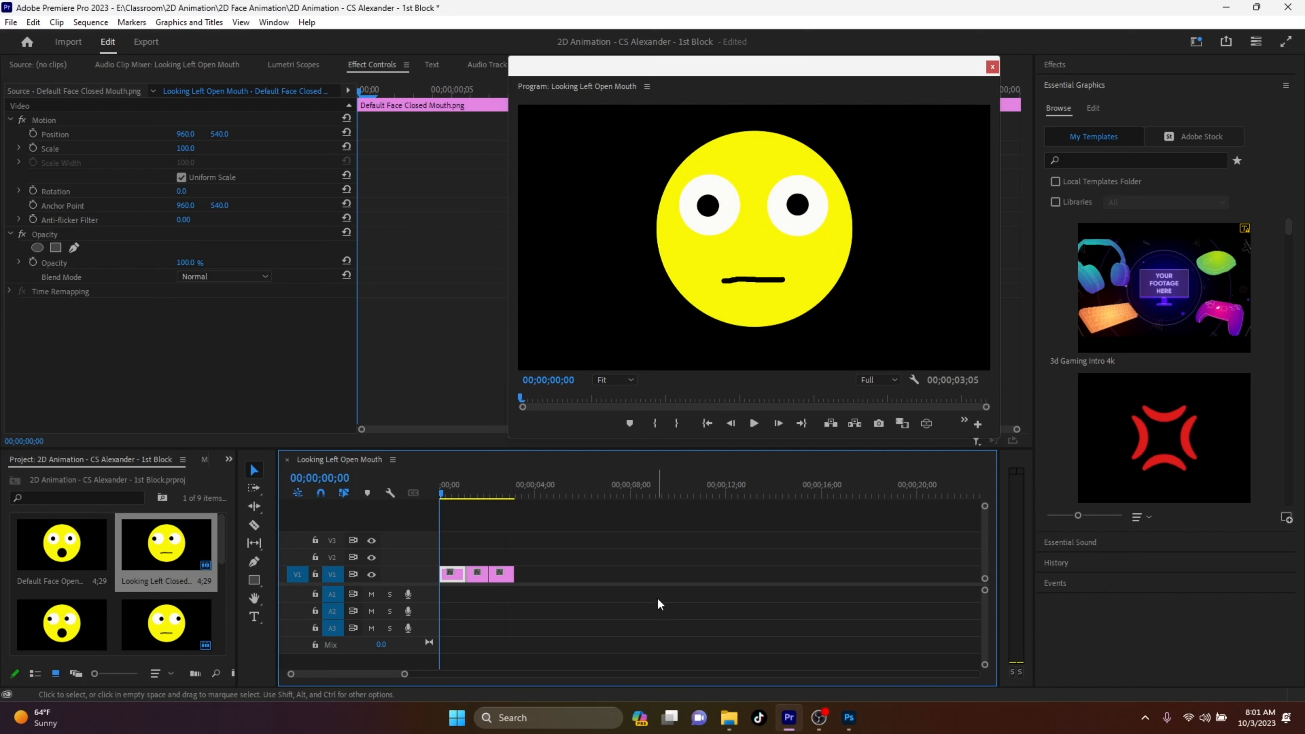
Play back the three-clip sequence from the start twice, watching the eye movement.
click(754, 423)
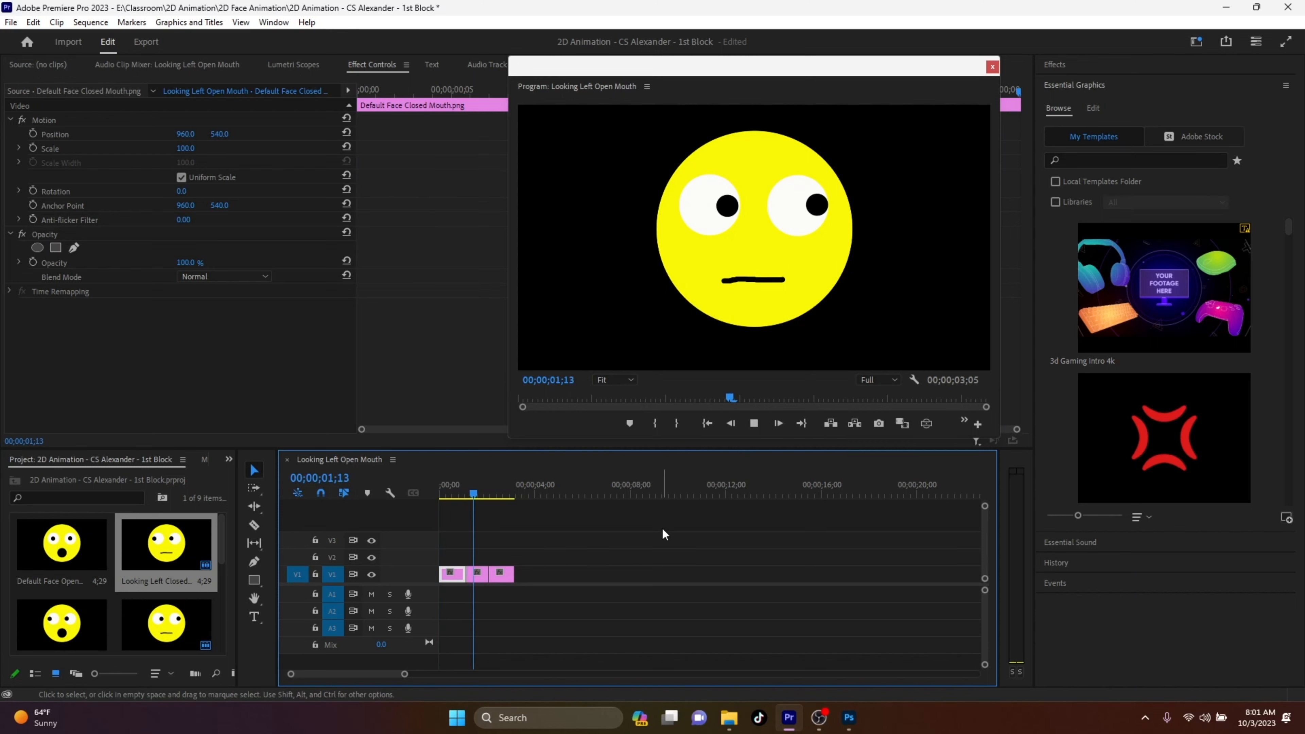
key(space)
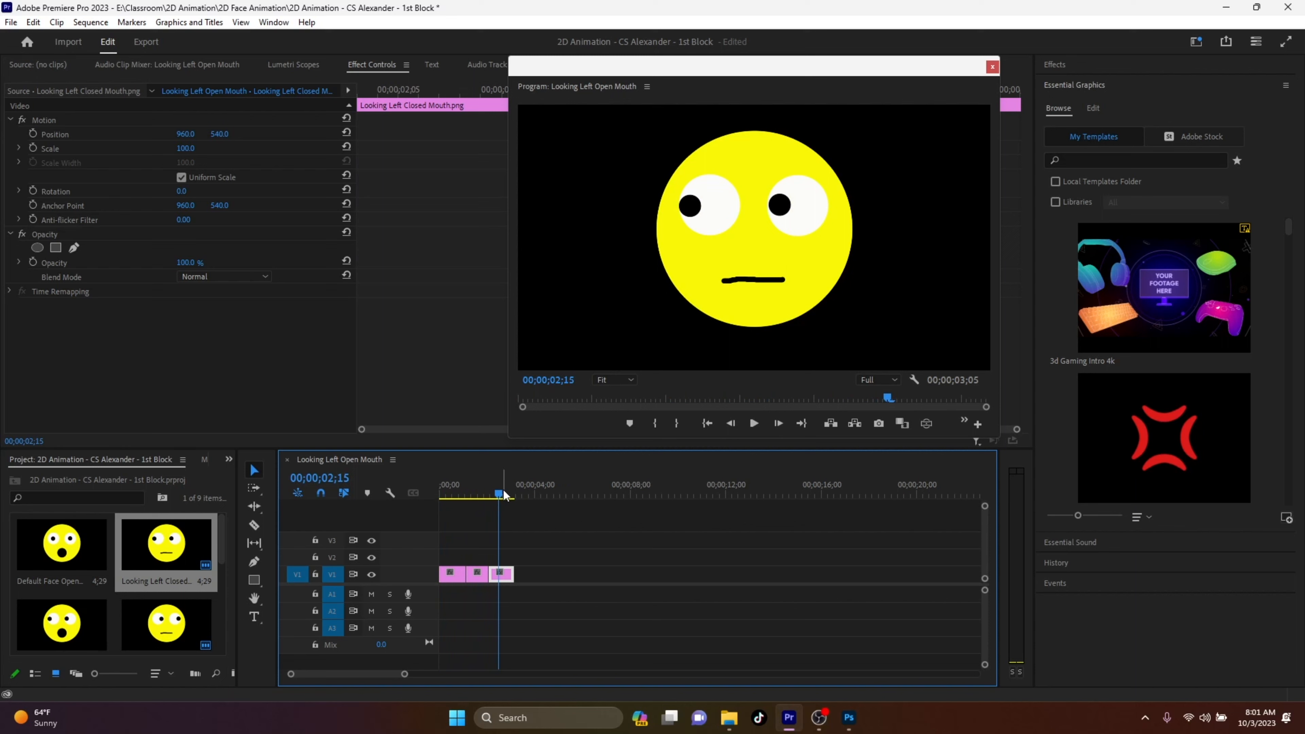
drag(502, 489, 425, 495)
key(space)
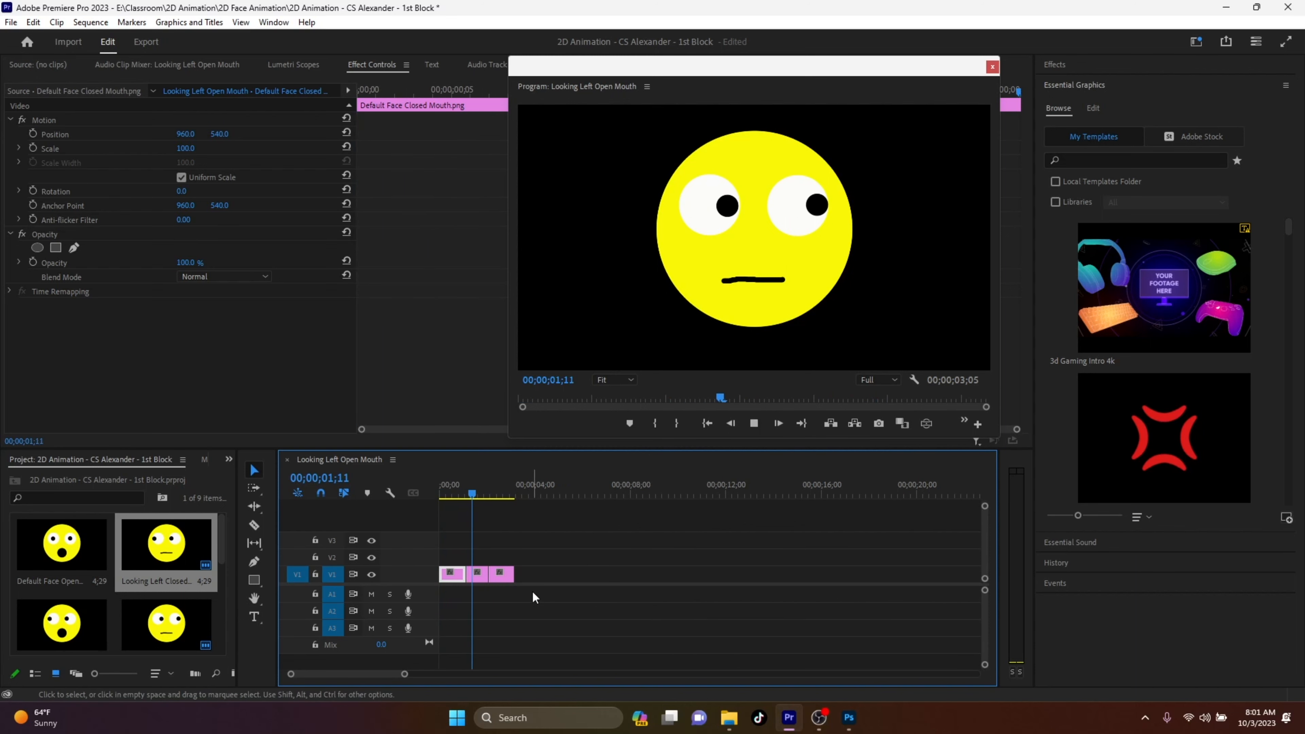
key(space)
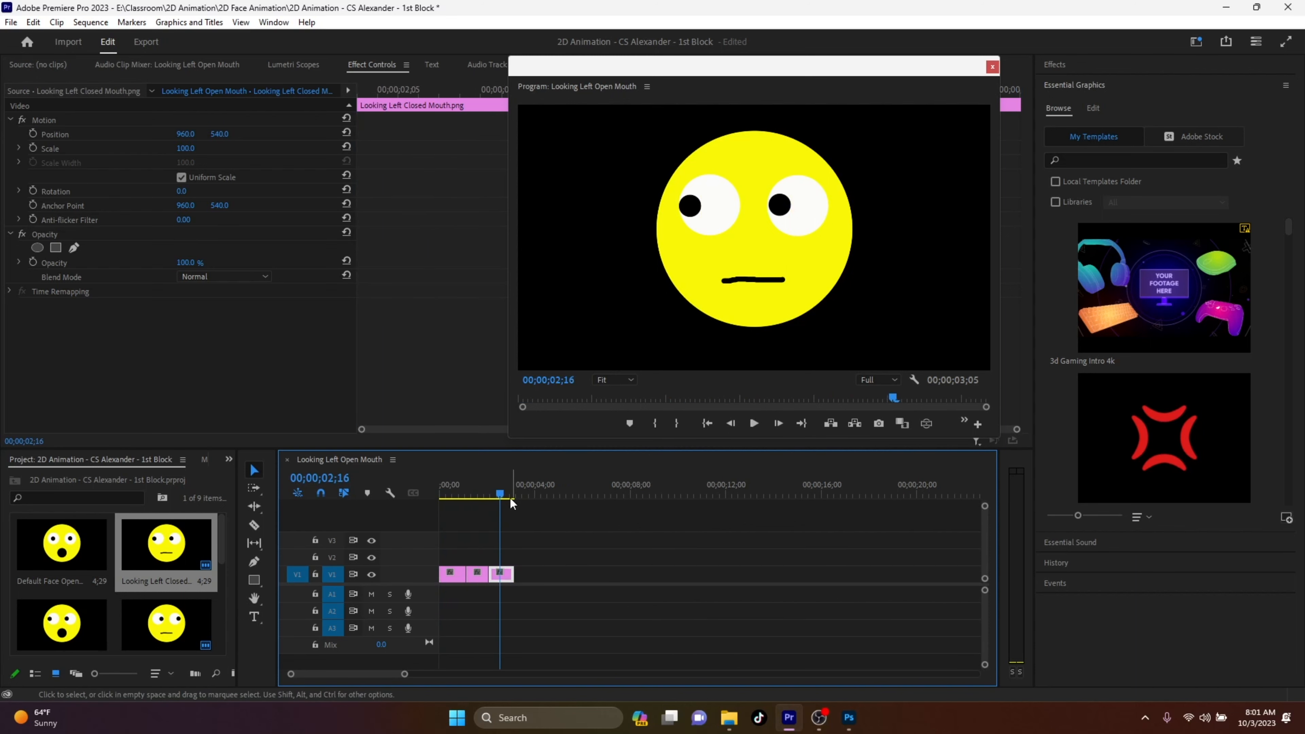
drag(499, 488, 509, 478)
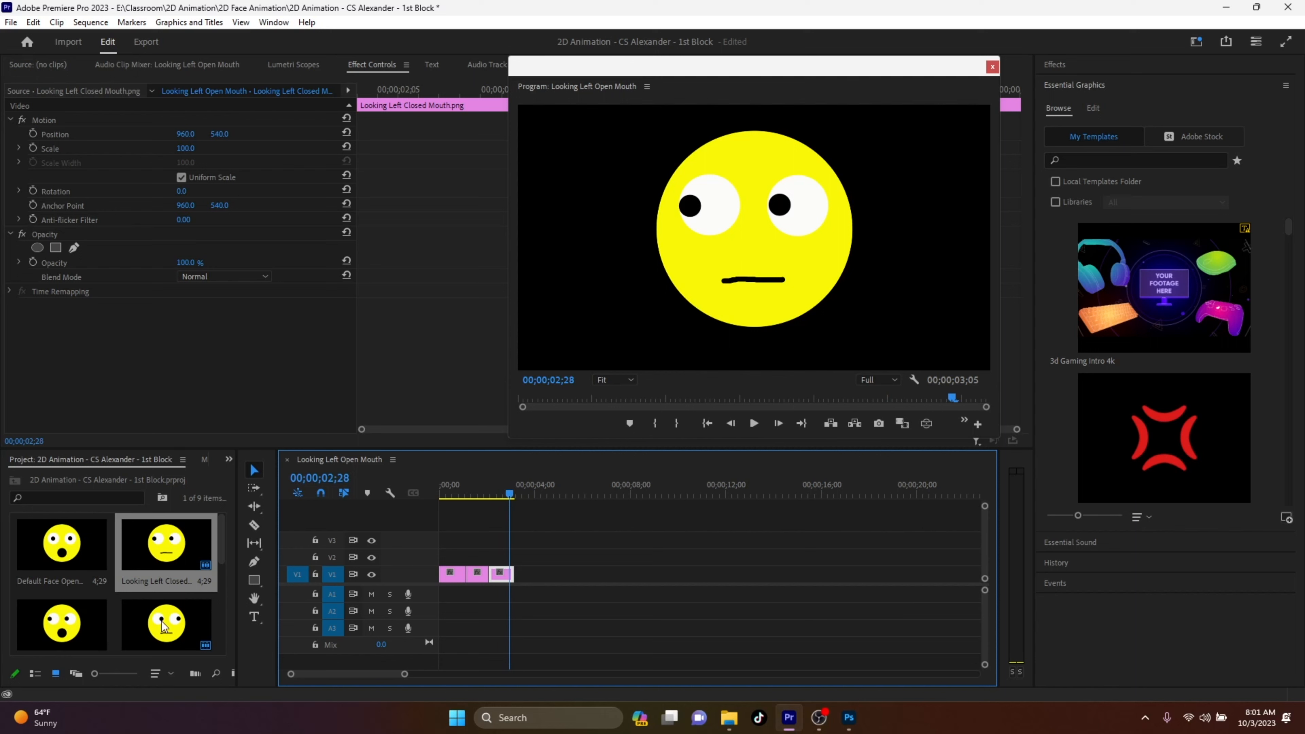
Paste a copy of the first Default Face Closed Mouth clip on V1 after the Looking Left Closed Mouth clip.
scroll(97, 616, down, 1)
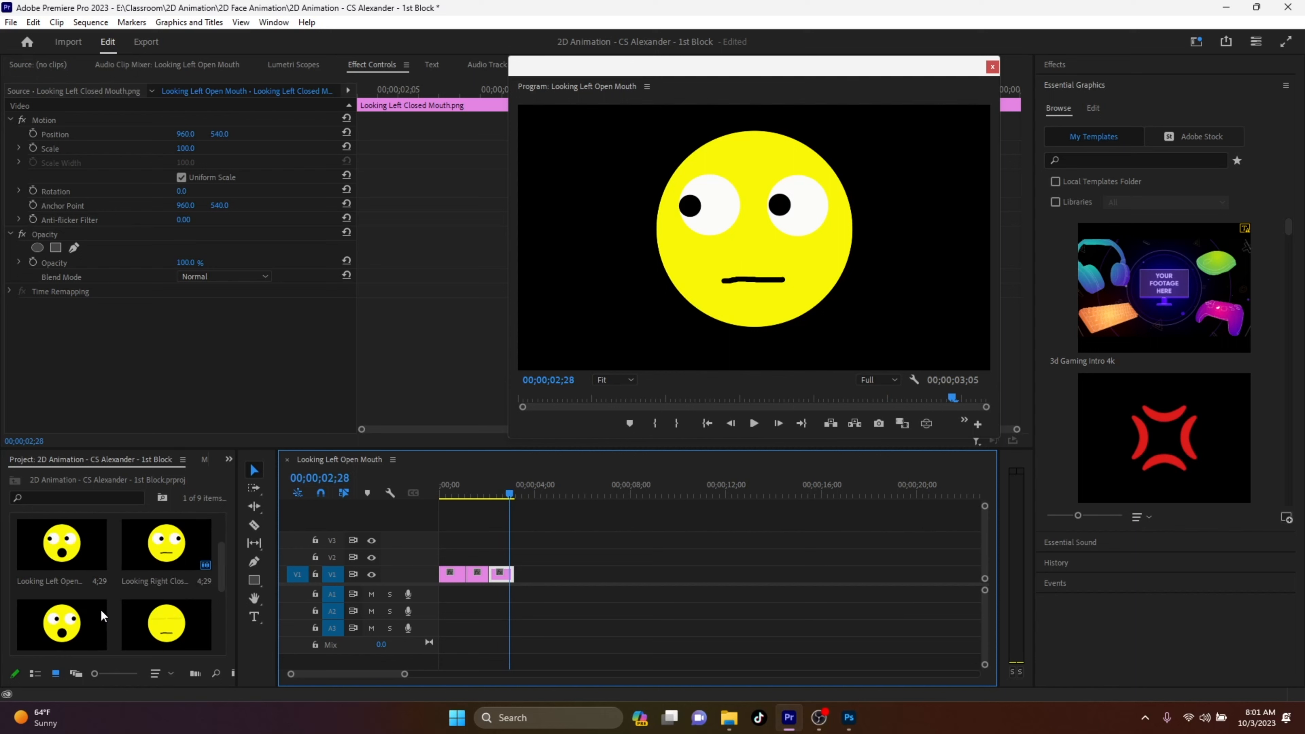
scroll(108, 608, down, 1)
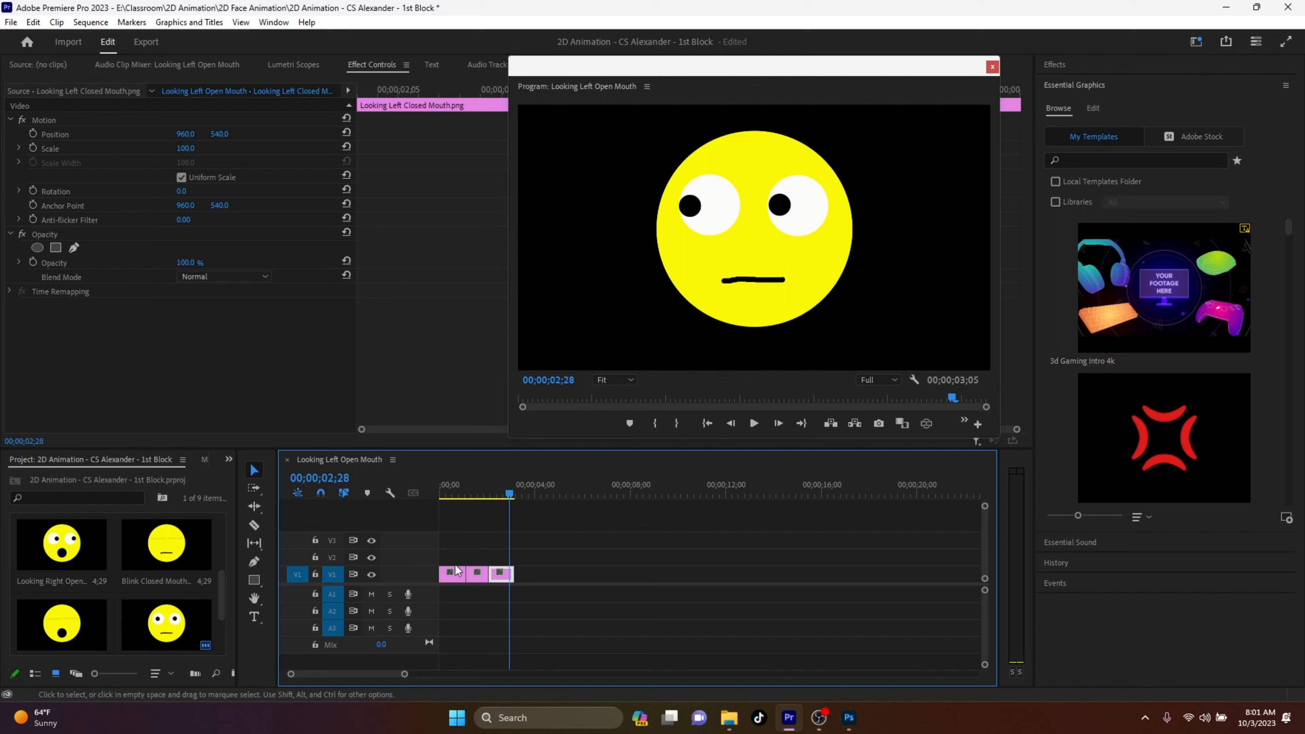
click(456, 489)
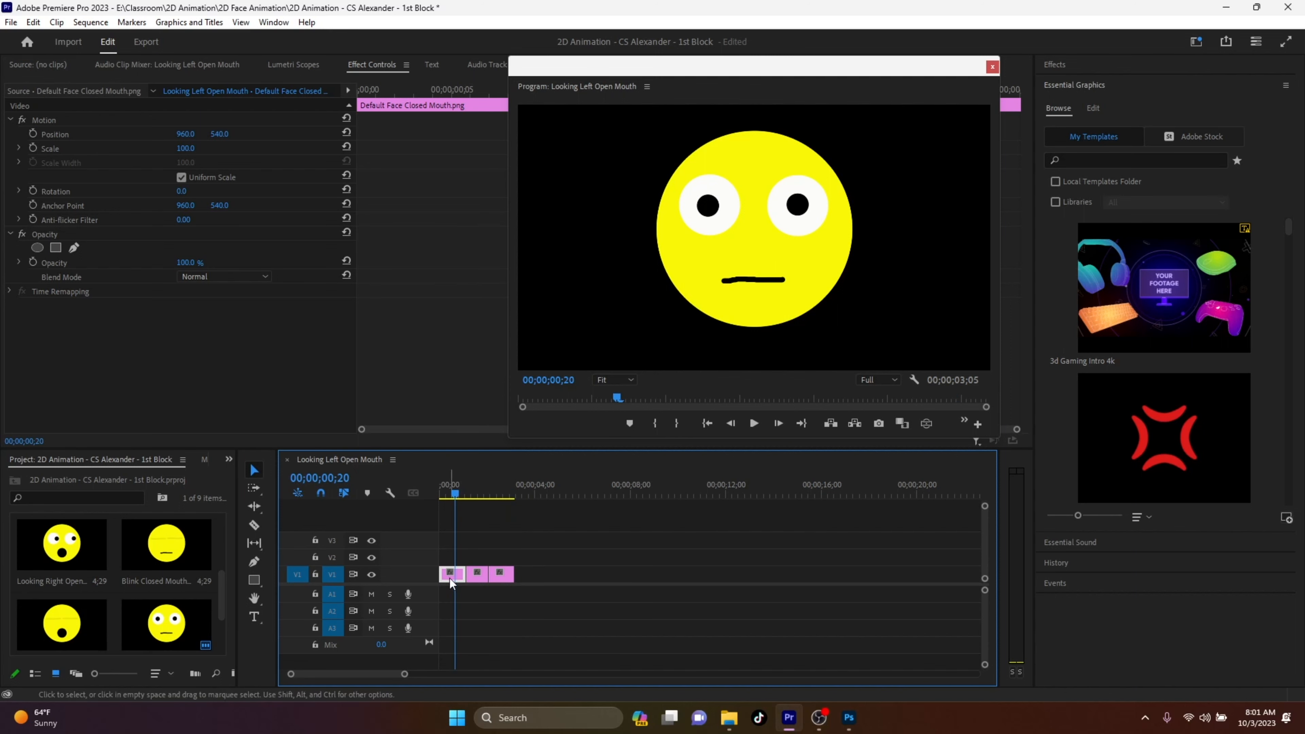
click(449, 578)
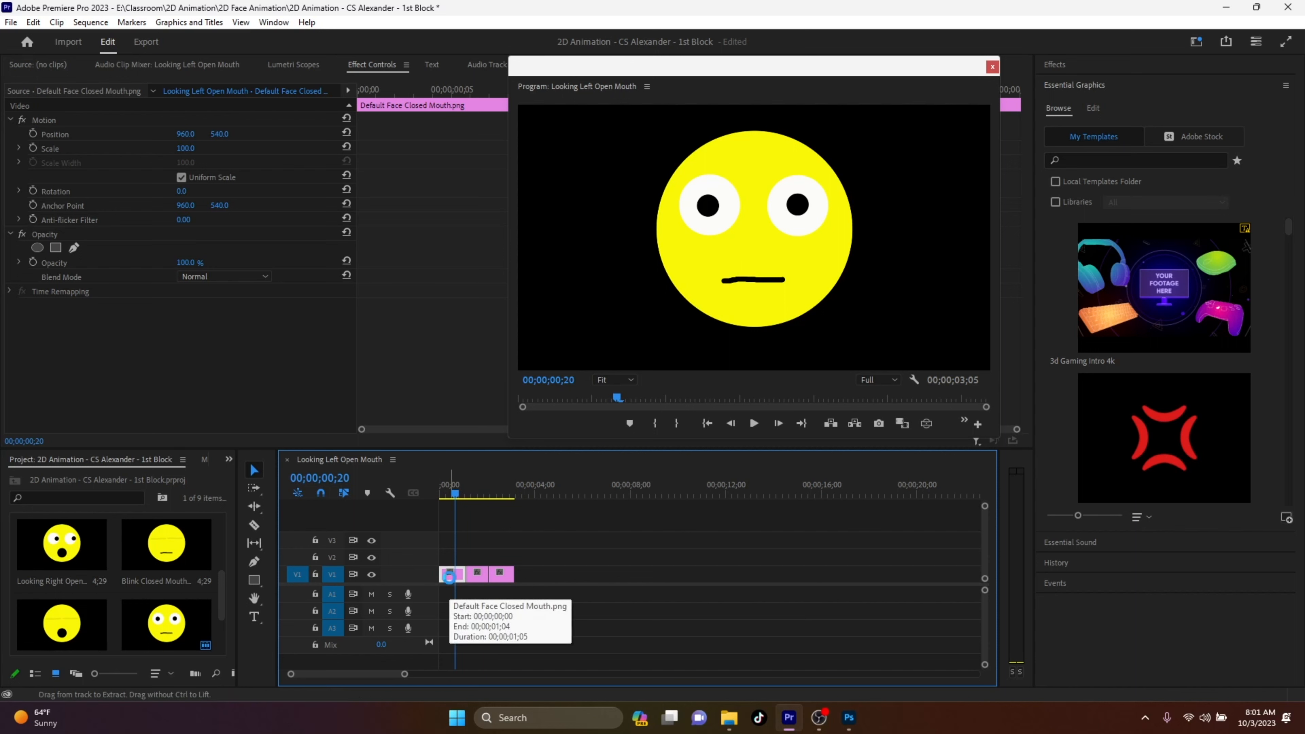
click(517, 491)
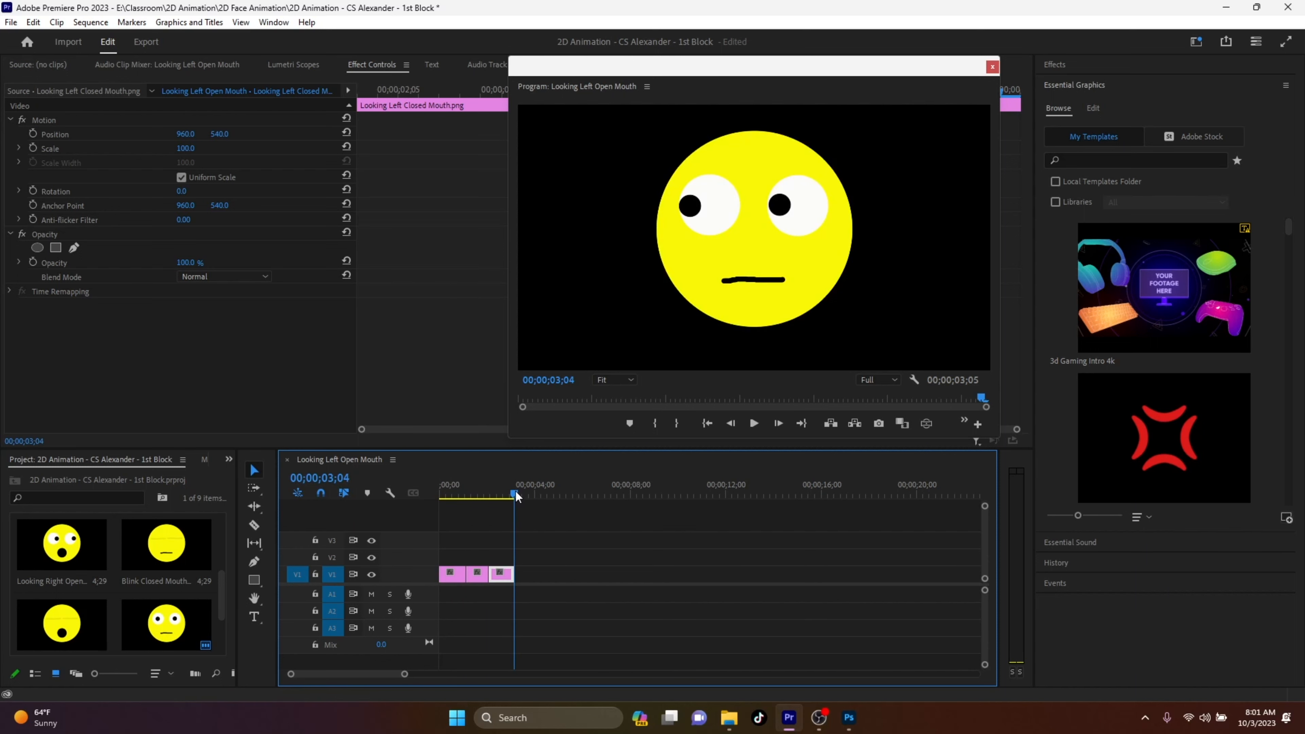
click(518, 493)
key(ctrl+v)
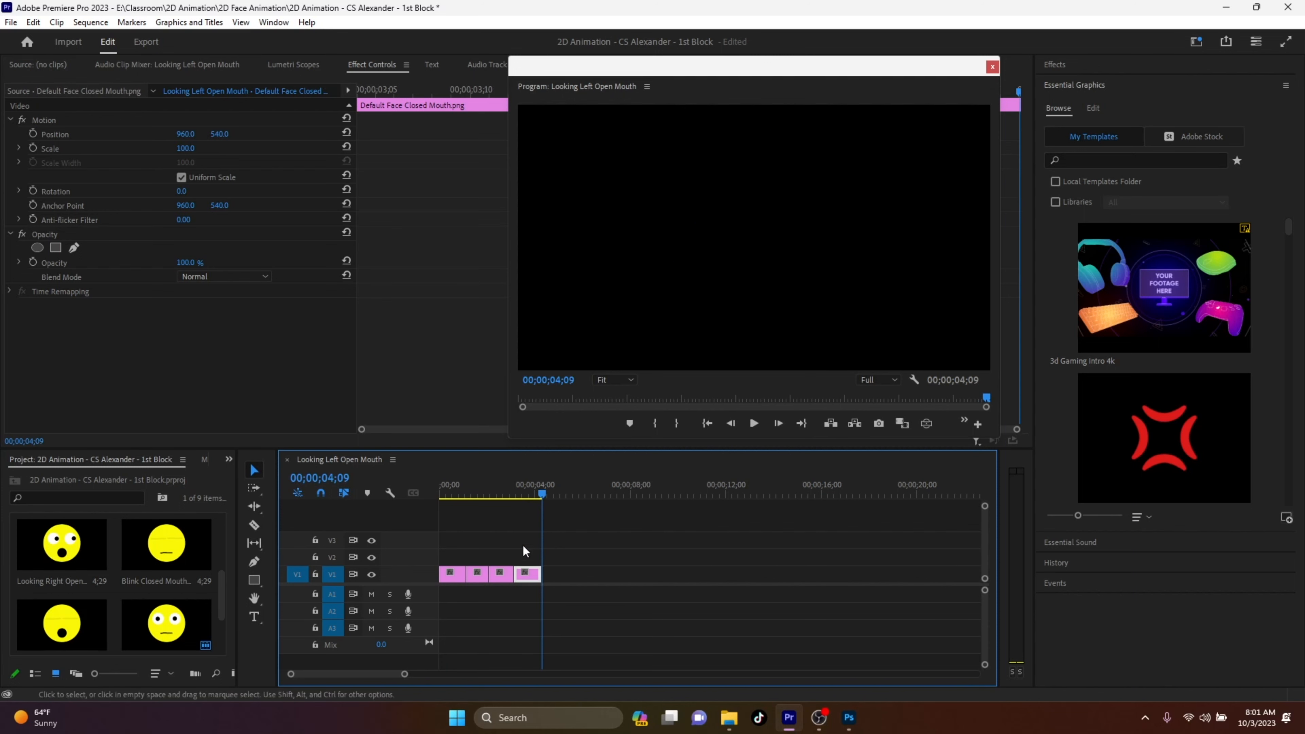
Trim the end of the pasted Default Face Closed Mouth clip to 00;00;03;26.
click(524, 494)
drag(525, 493, 530, 489)
click(532, 484)
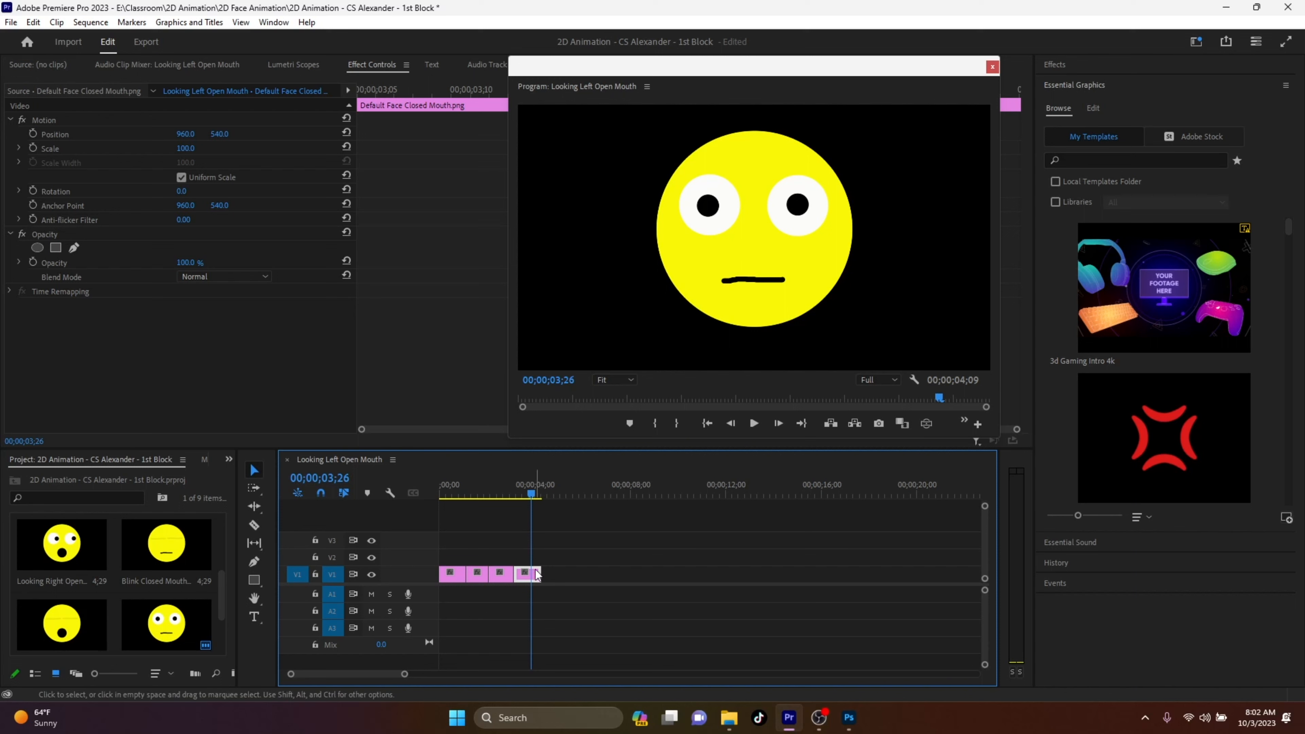
drag(538, 573, 531, 574)
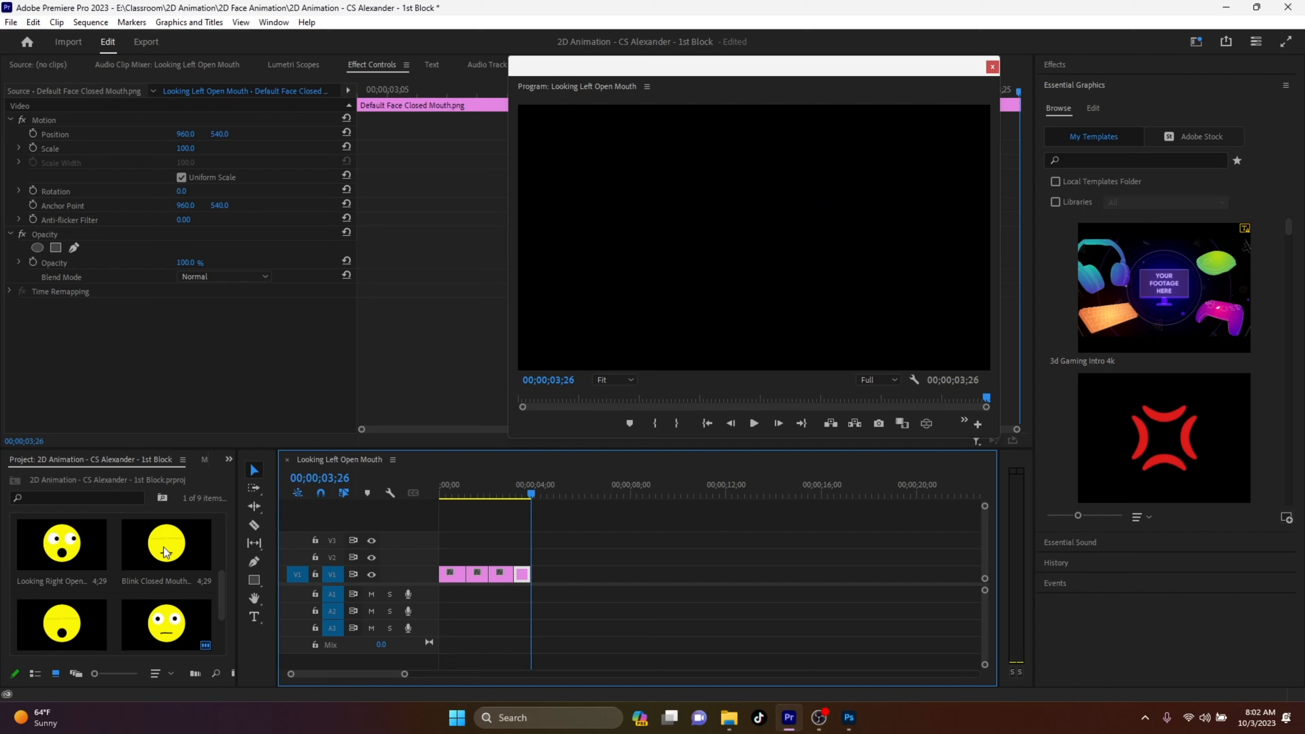
Add Blink Closed Mouth after the last clip on V1 and trim its end to about 00;00;04;06.
drag(167, 542, 537, 580)
drag(640, 573, 535, 581)
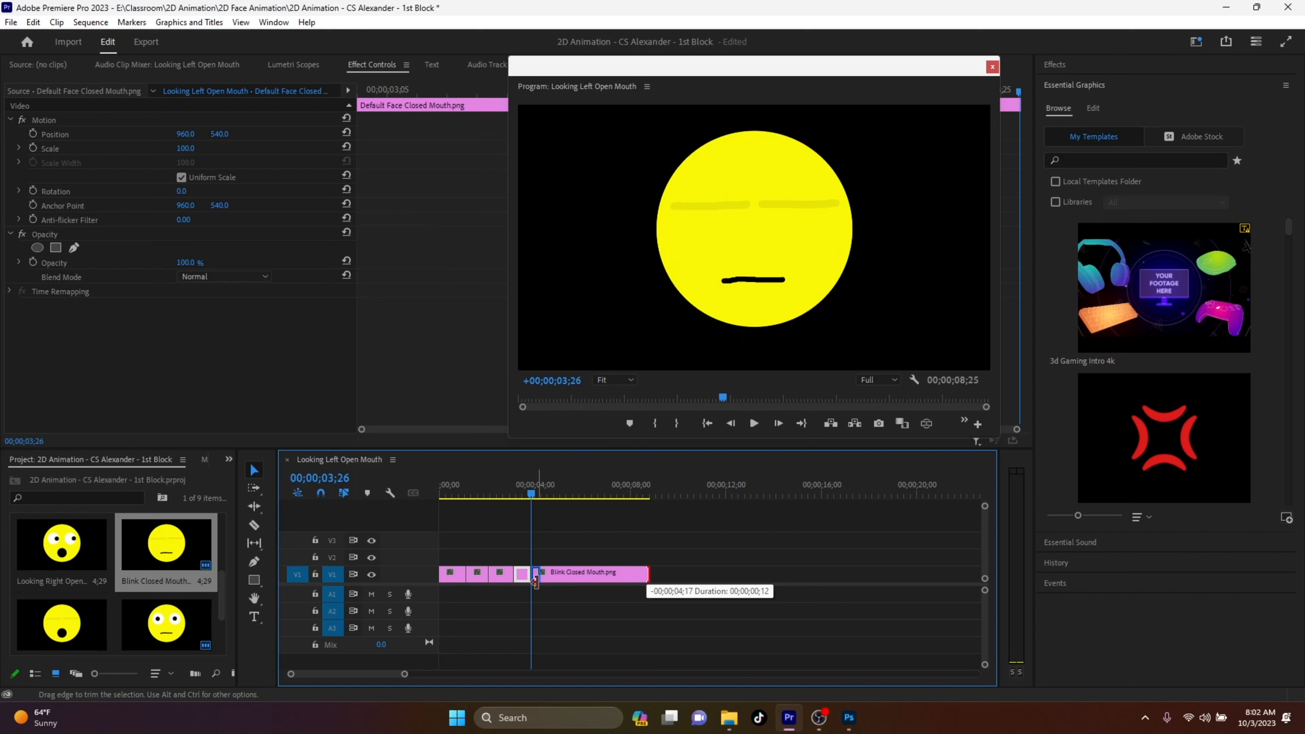
drag(536, 580, 536, 581)
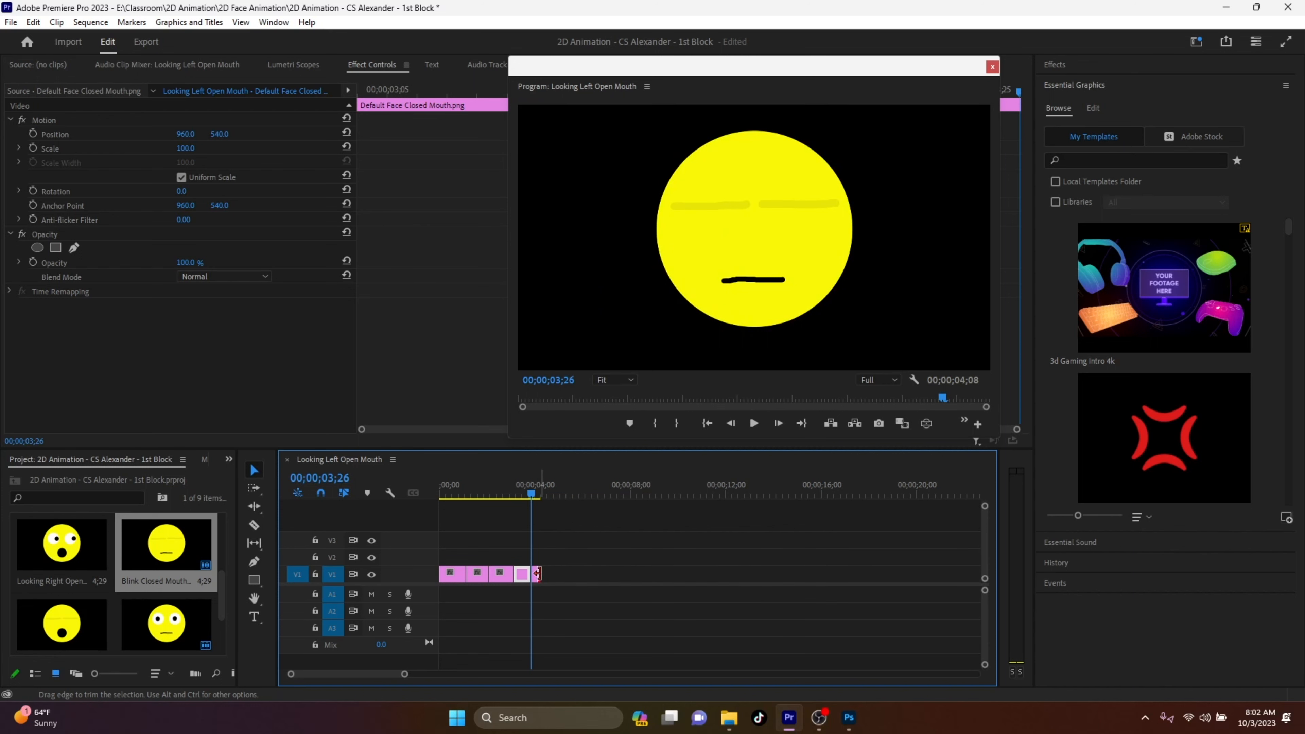
drag(535, 574, 534, 574)
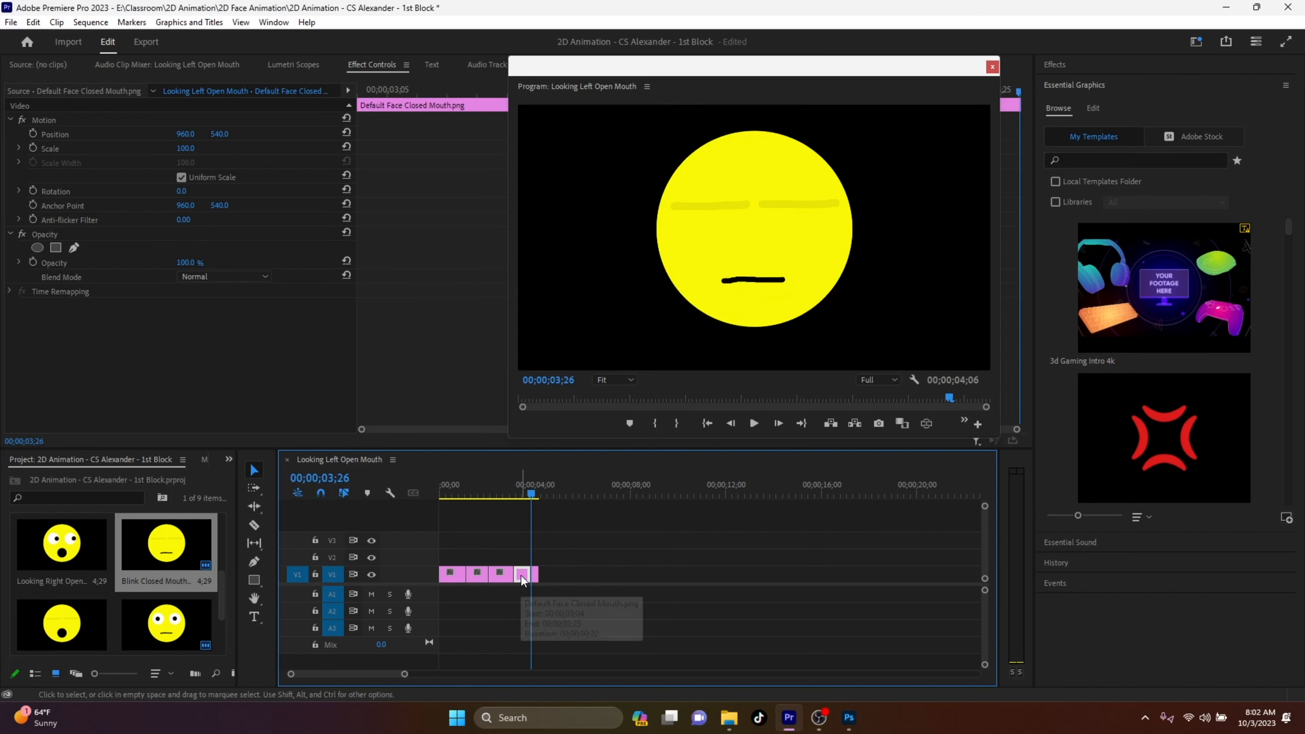
Paste a copy of the shortened Default Face Closed Mouth clip after the blink and play back the sequence.
click(534, 492)
key(Down)
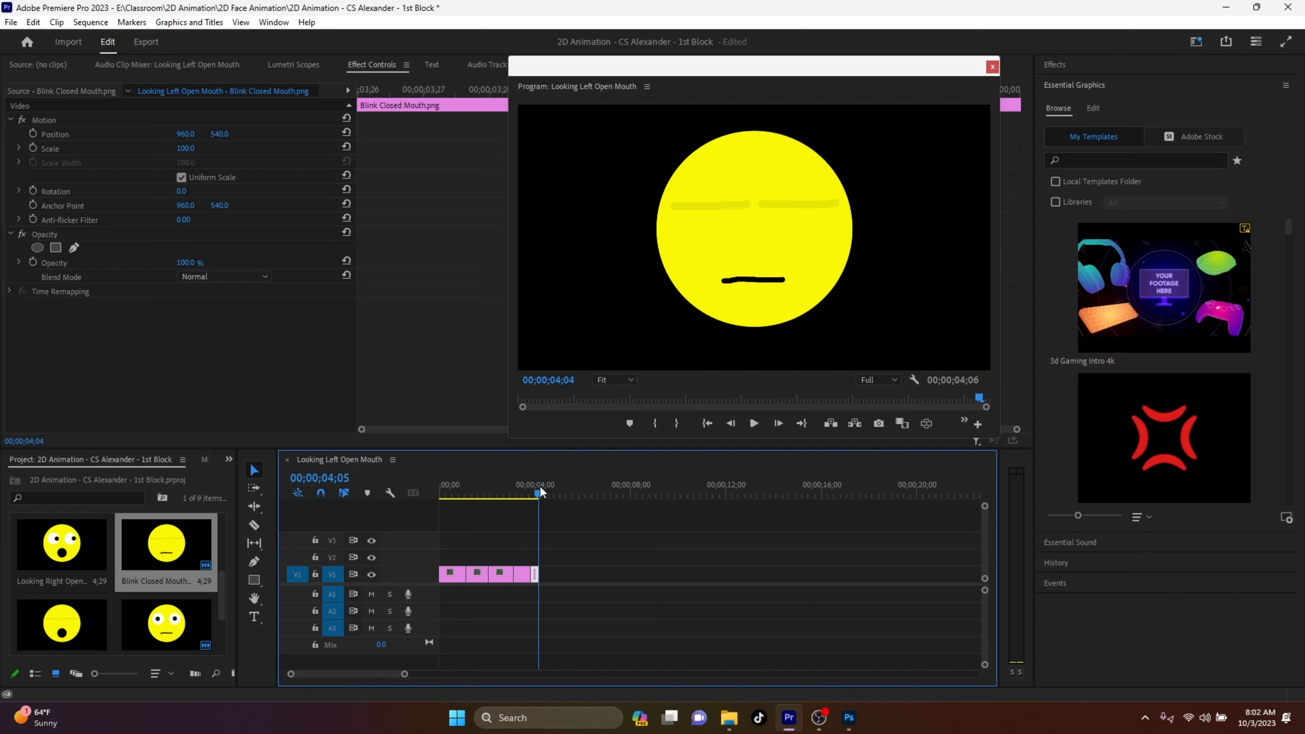
key(ctrl+v)
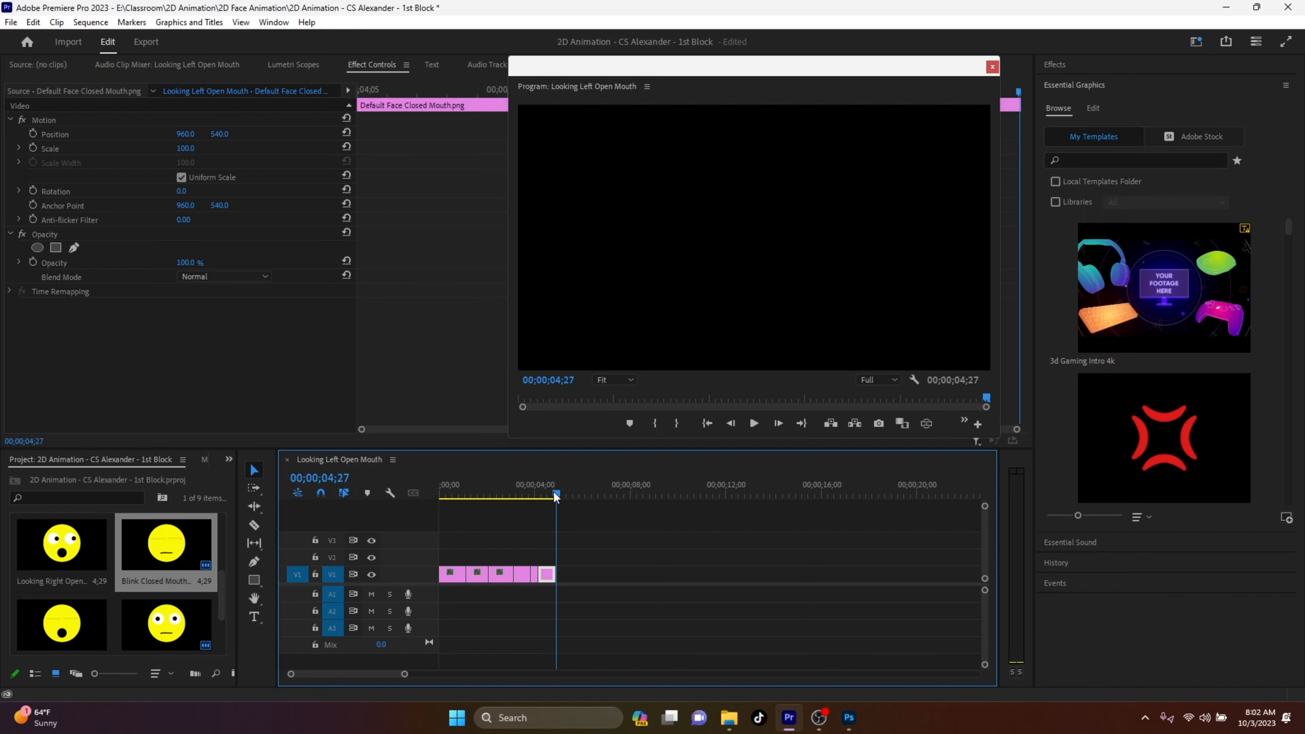
key(space)
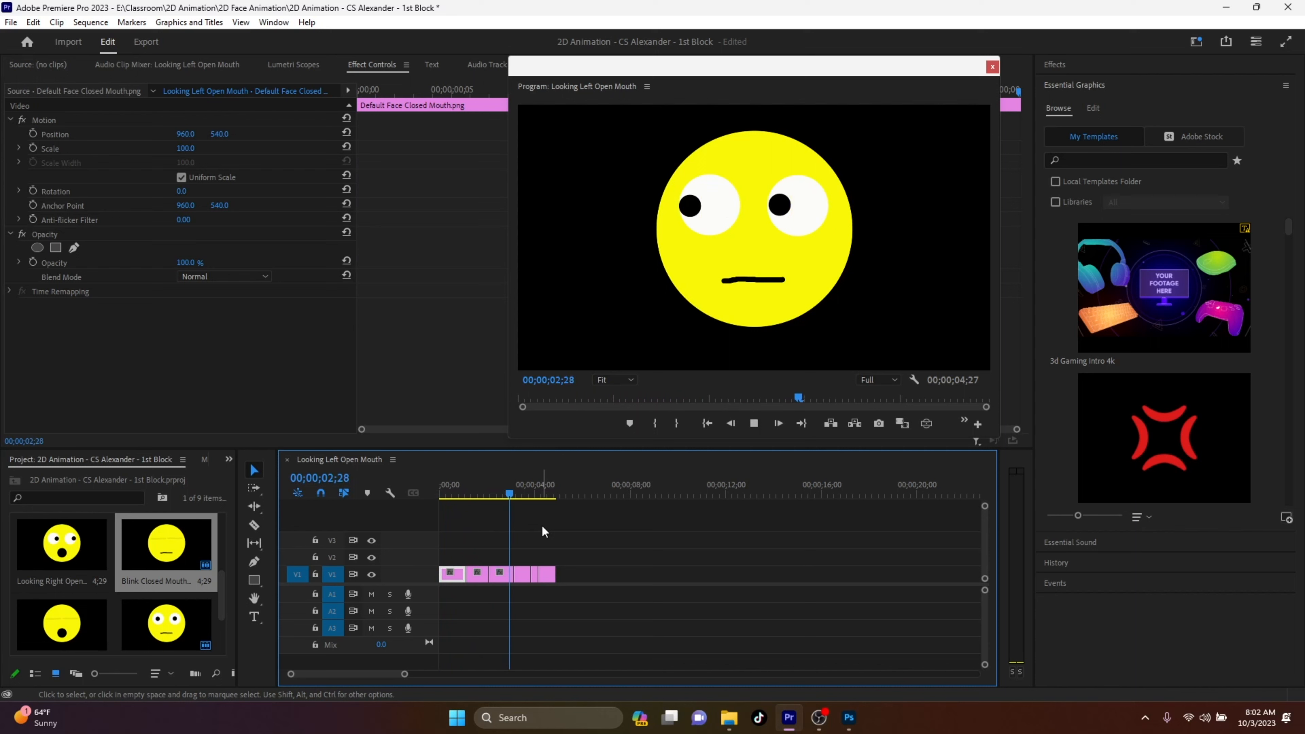
key(space)
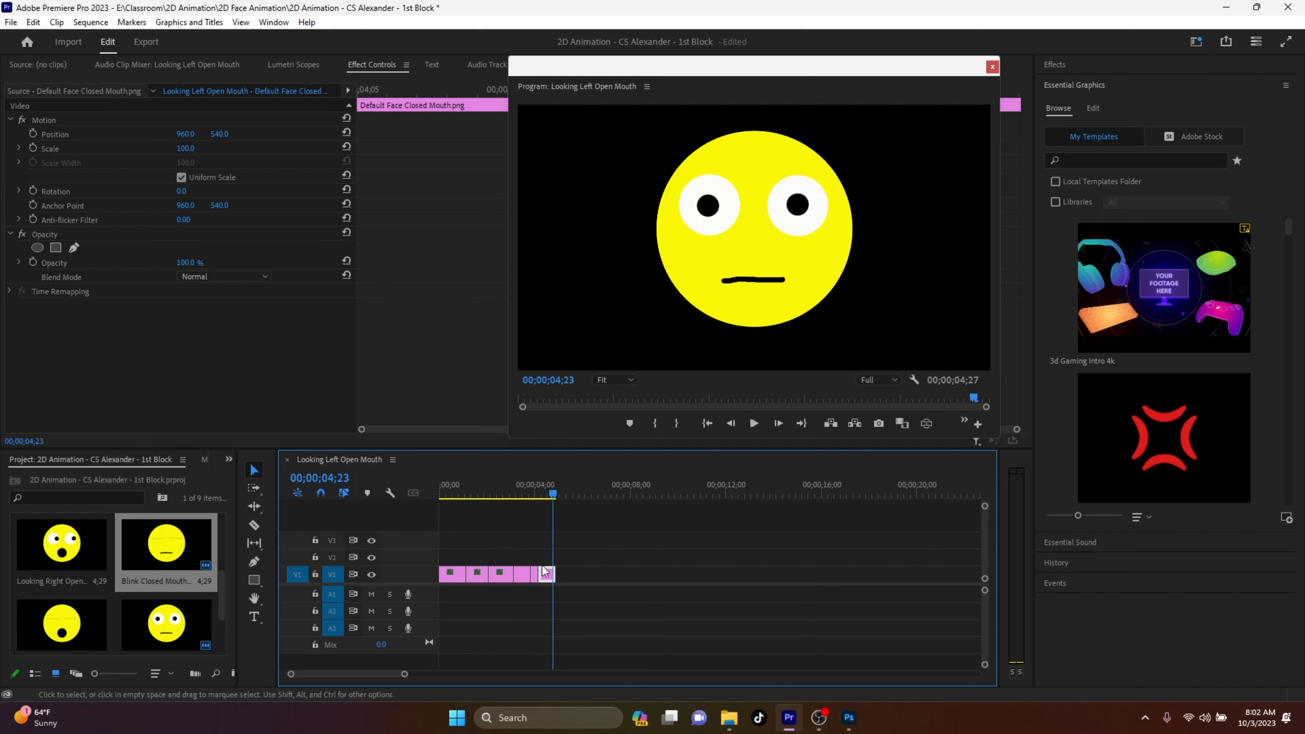
Shorten the Blink Closed Mouth clip by about three frames without leaving a gap, and replay the sequence from the start.
drag(404, 674, 371, 682)
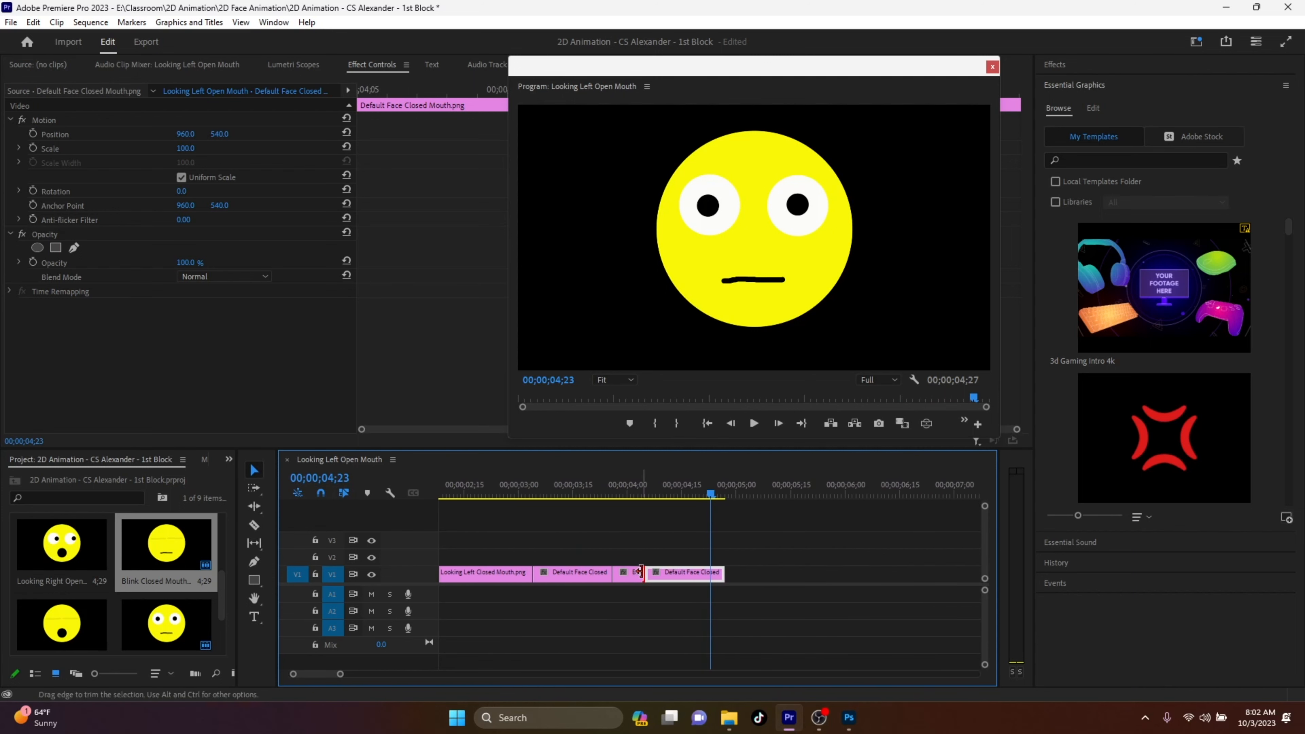
mouse_move(638, 571)
mouse_down()
mouse_move(664, 579)
mouse_move(653, 578)
mouse_up()
drag(702, 497, 403, 499)
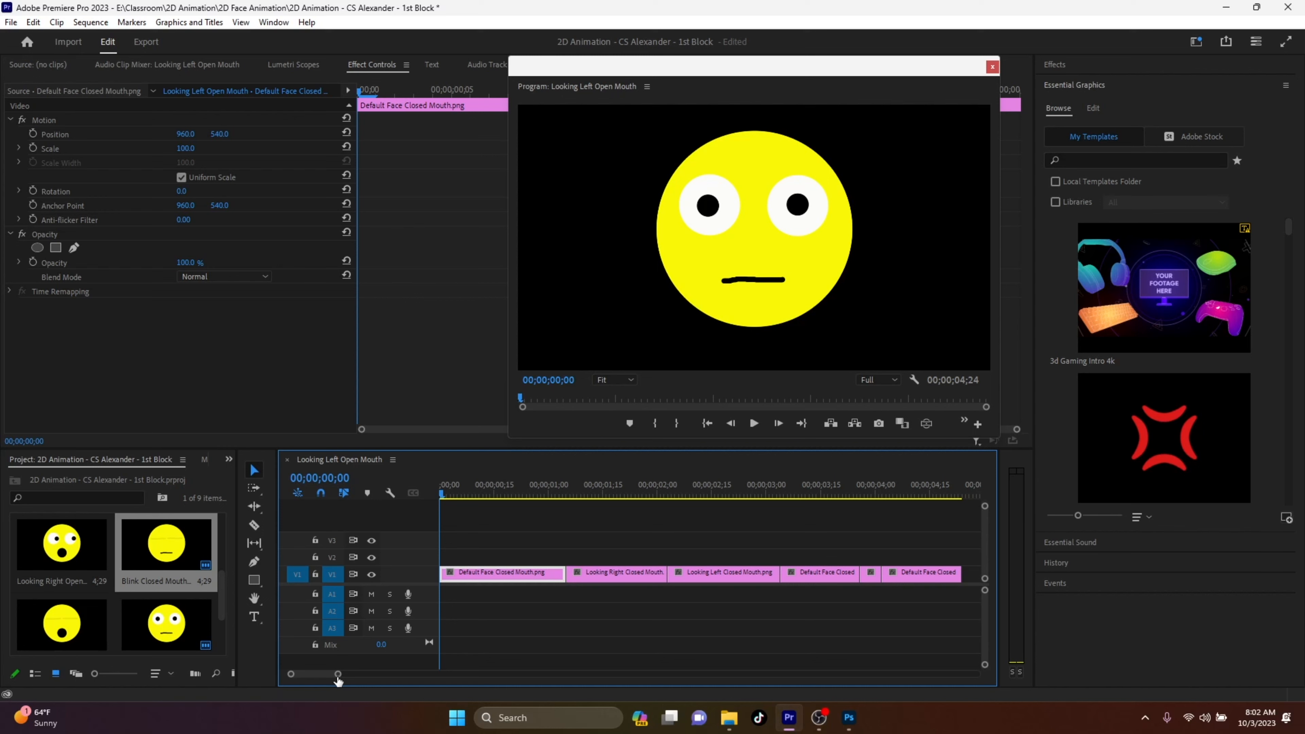
drag(336, 678, 383, 671)
key(space)
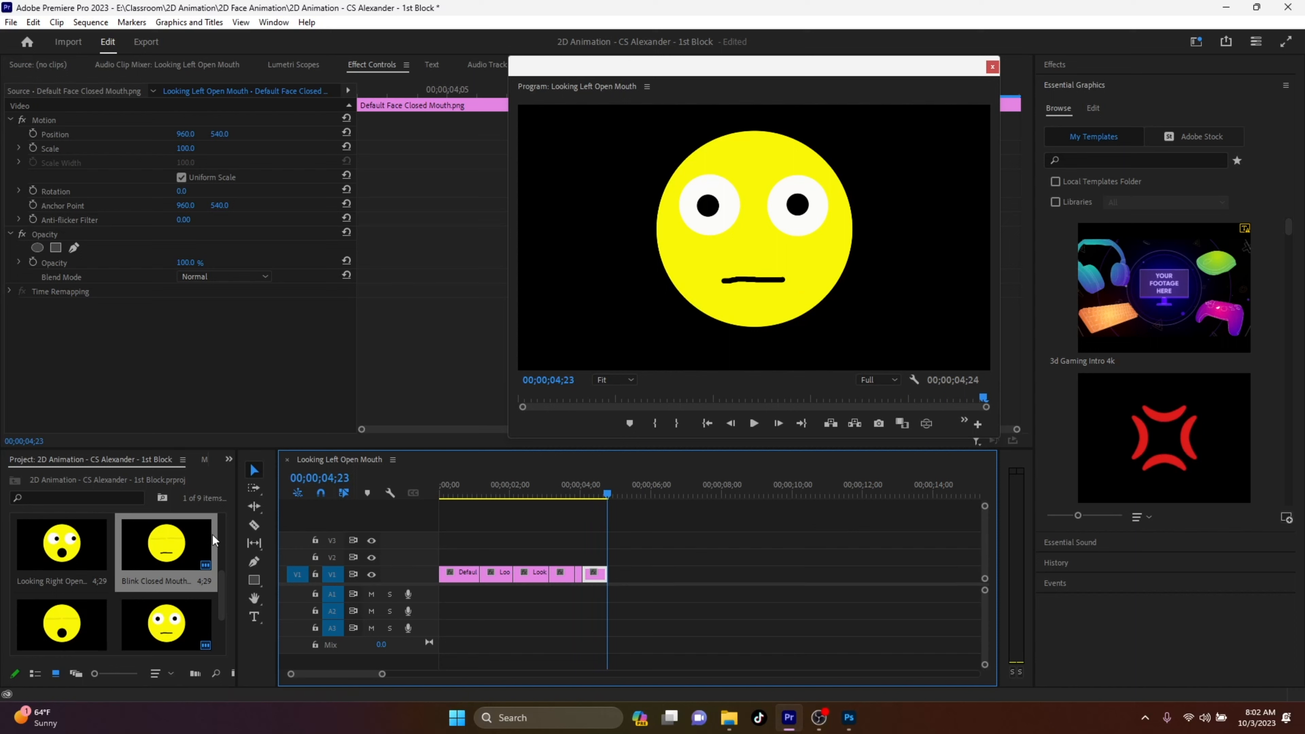
Add Default Face Open Mouth after the last clip on V1 and trim its end to about 00;00;05;09.
drag(220, 594, 227, 535)
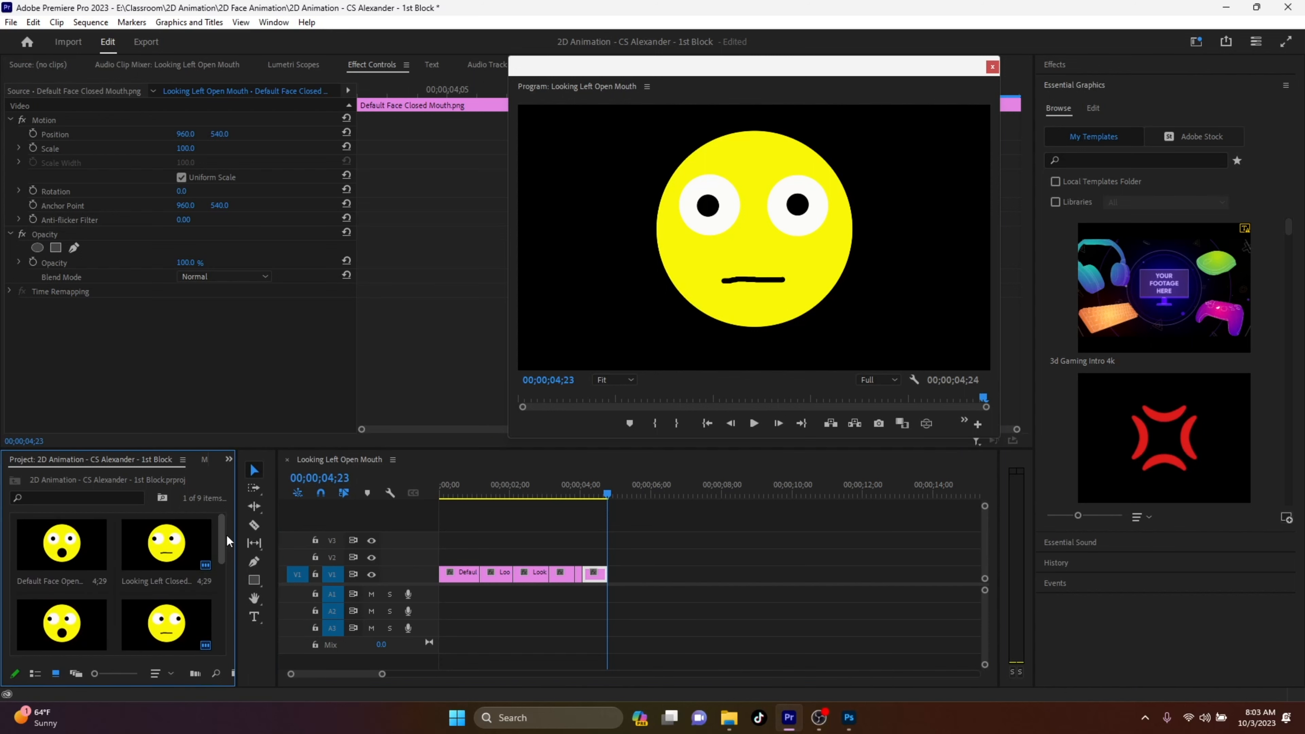
click(57, 551)
drag(59, 554, 614, 584)
drag(786, 576, 621, 579)
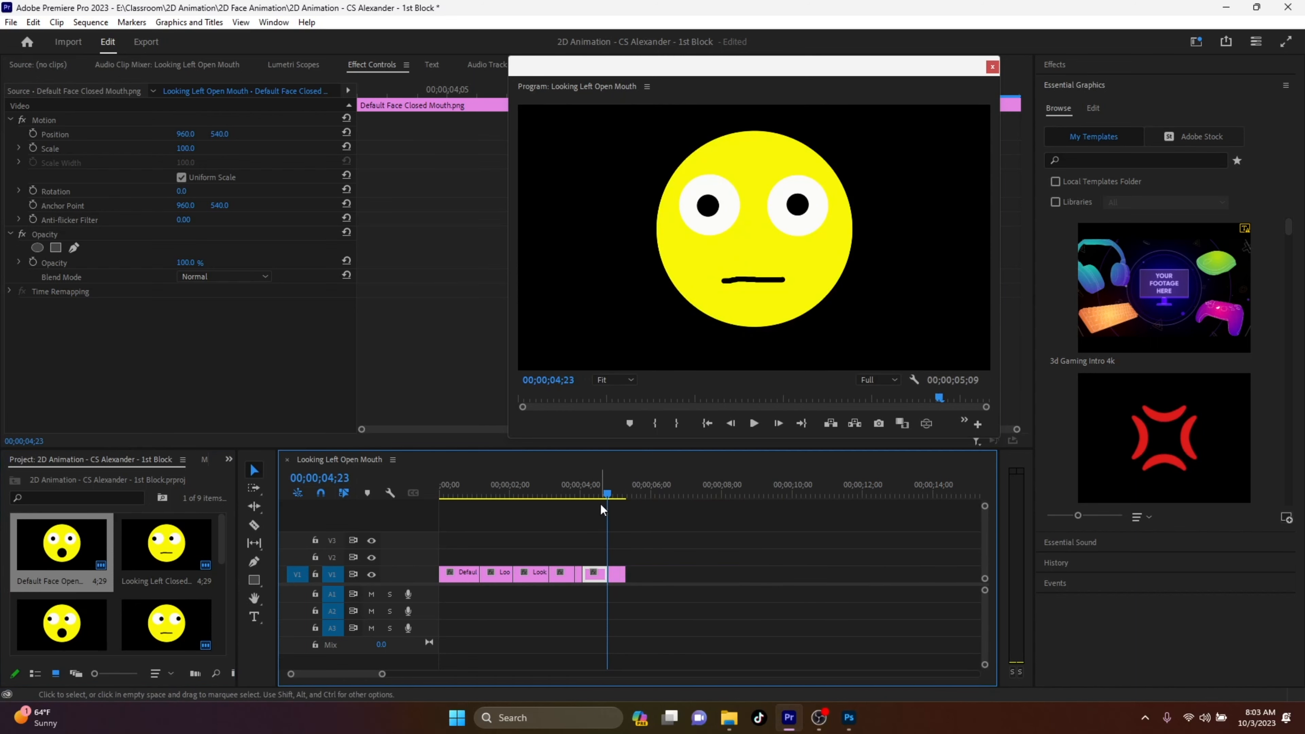
Paste another short Default Face Closed Mouth clip at 00;00;05;08, following the open-mouth clip.
mouse_move(606, 491)
mouse_down()
mouse_move(591, 494)
mouse_move(618, 492)
mouse_move(600, 492)
mouse_up()
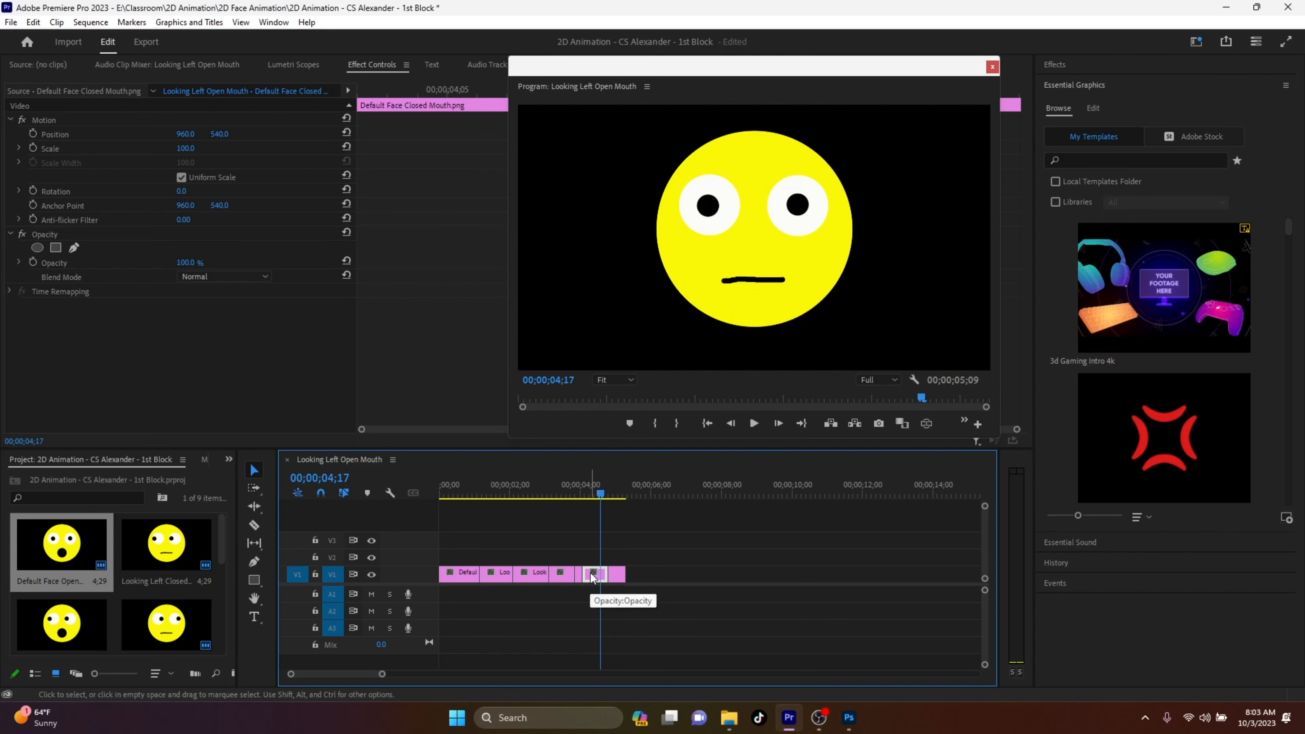
click(625, 489)
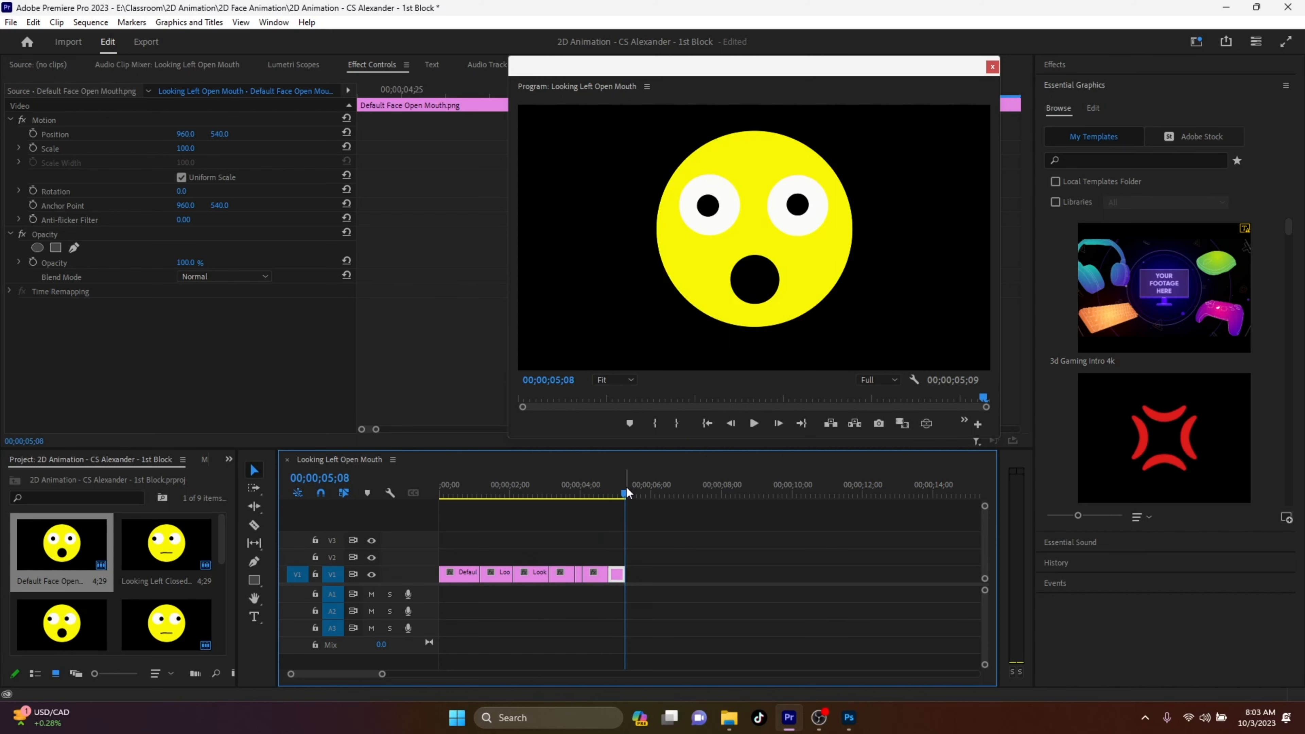
key(ctrl+v)
drag(625, 487, 632, 477)
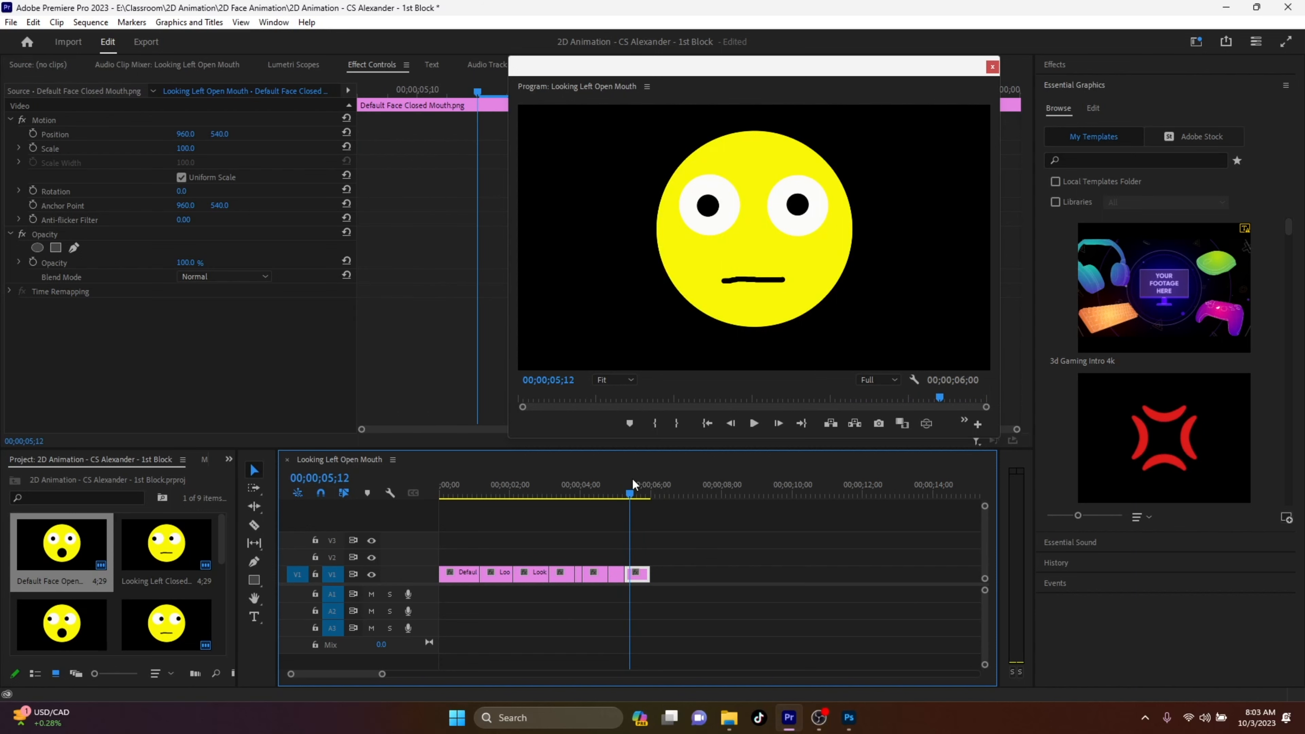
drag(631, 477, 631, 494)
Copy the last open-mouth and closed-mouth clips together and paste the pair five times in a row from 00;00;05;29.
click(619, 574)
drag(623, 491, 620, 492)
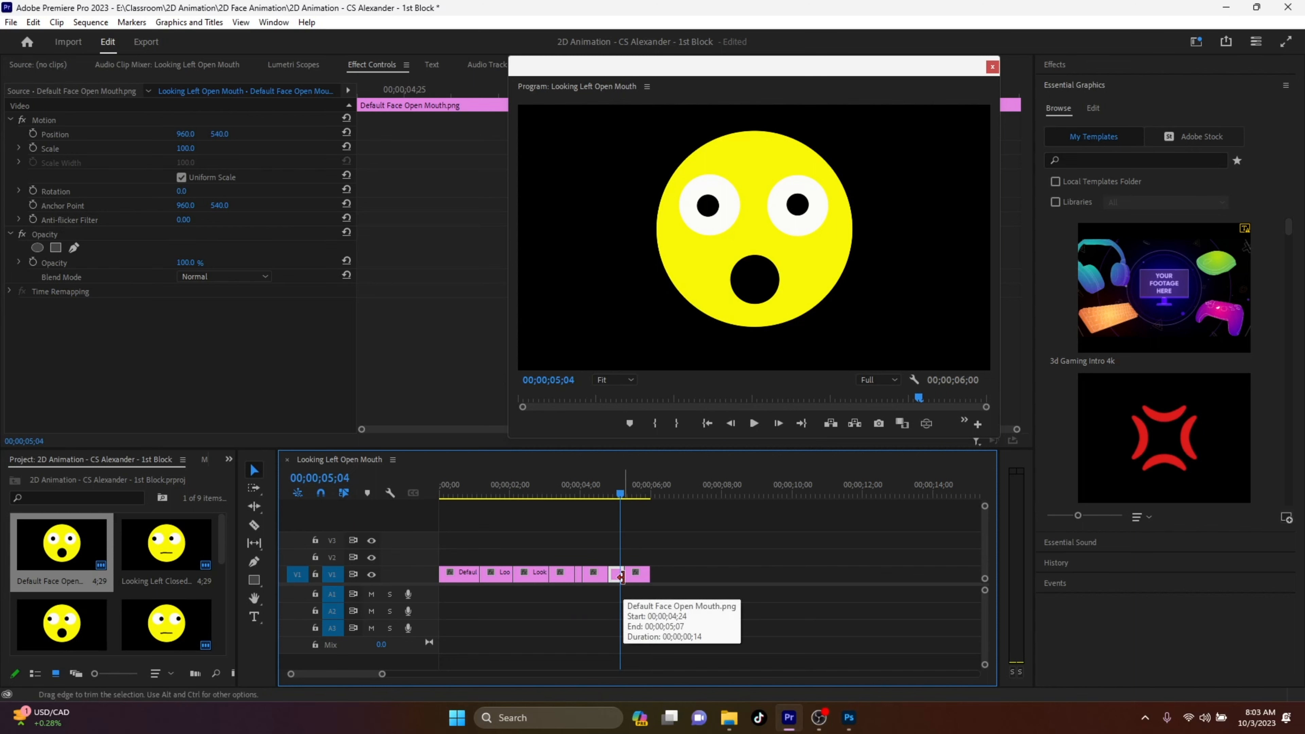
shift+click(645, 577)
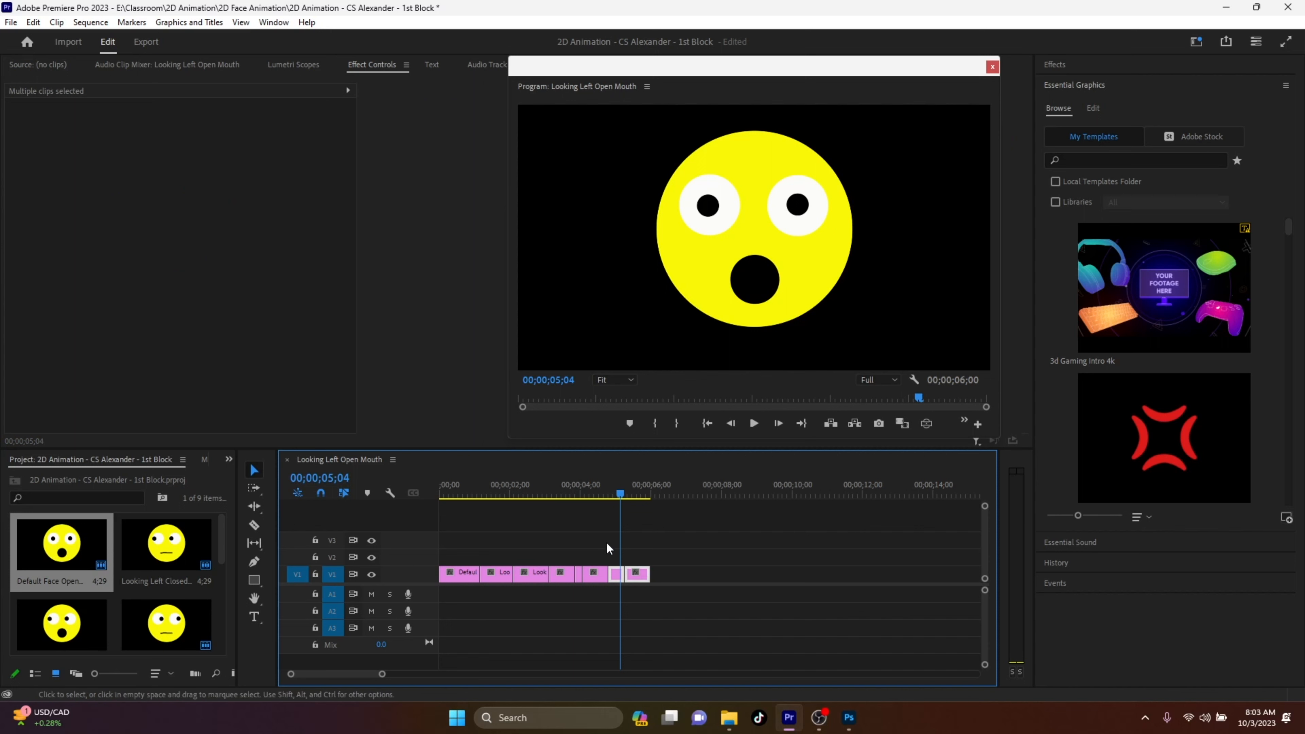
drag(619, 488, 651, 474)
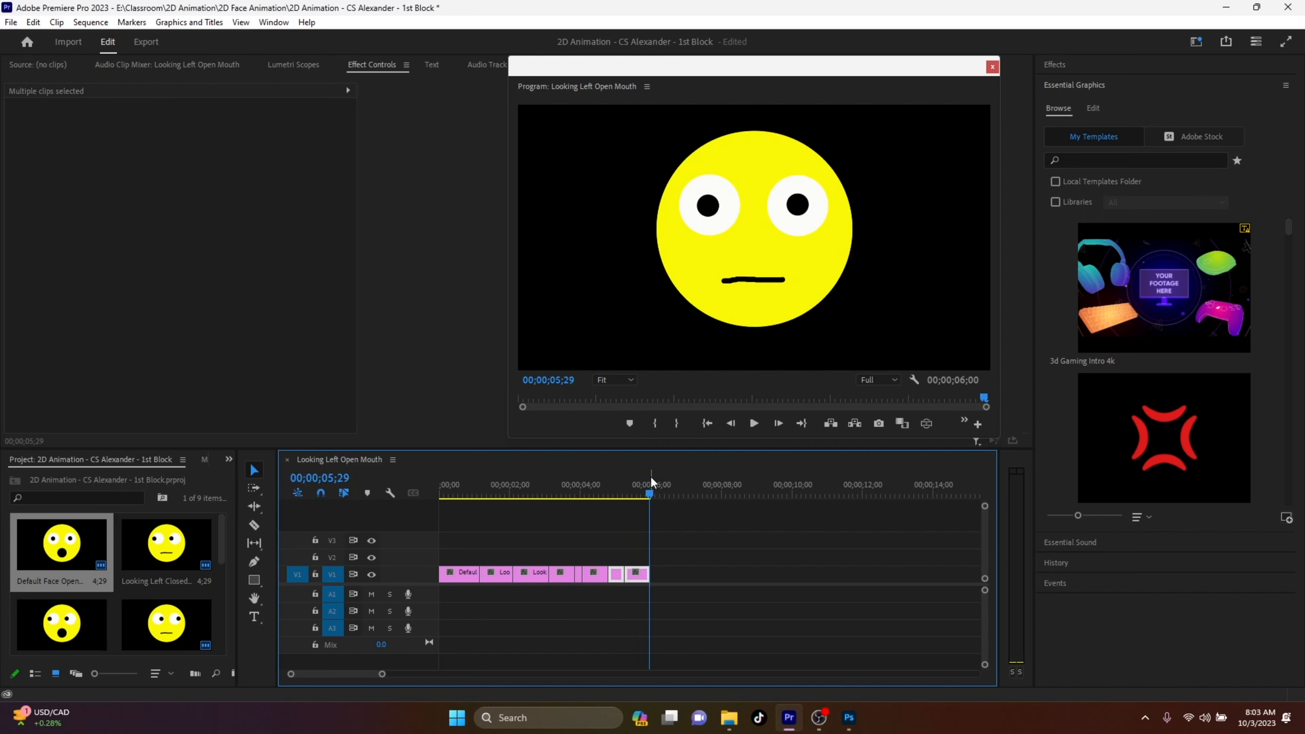
key(ctrl+v)
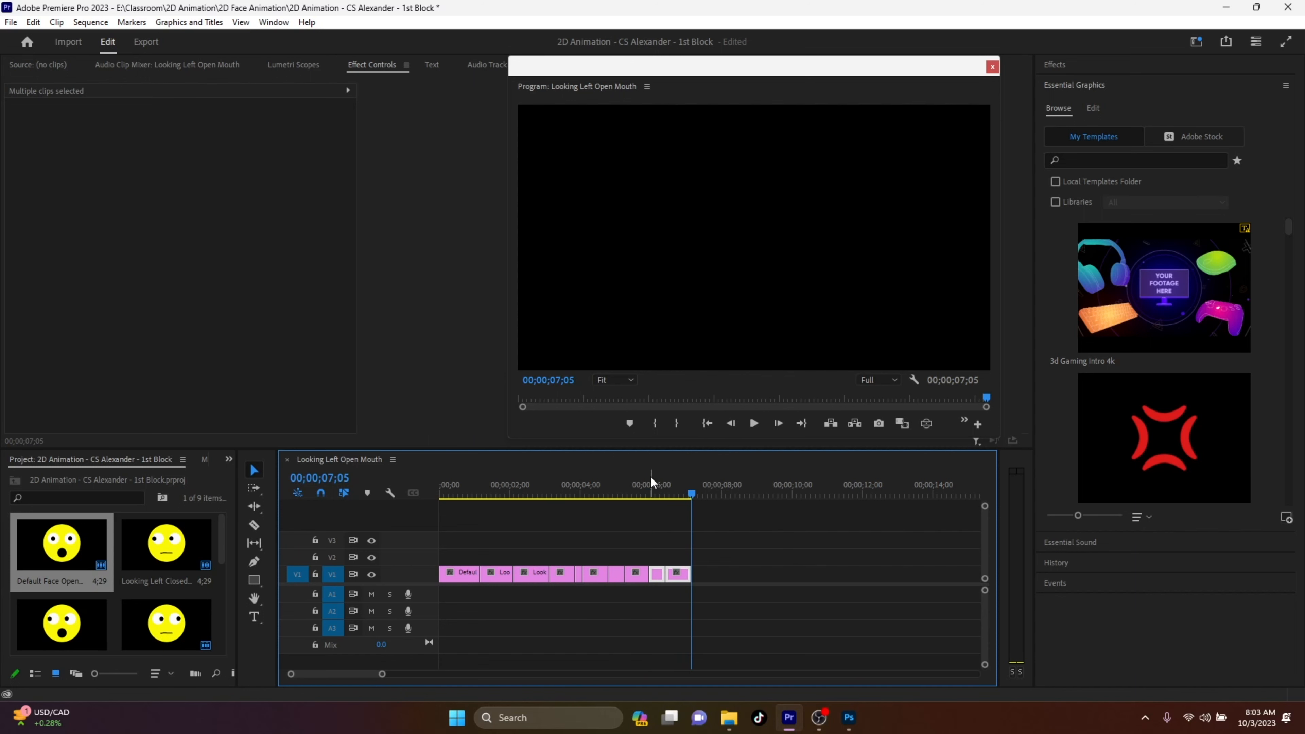
key(ctrl+v)
key(ctrl+v)
key(ctrl+v)
key(ctrl+v)
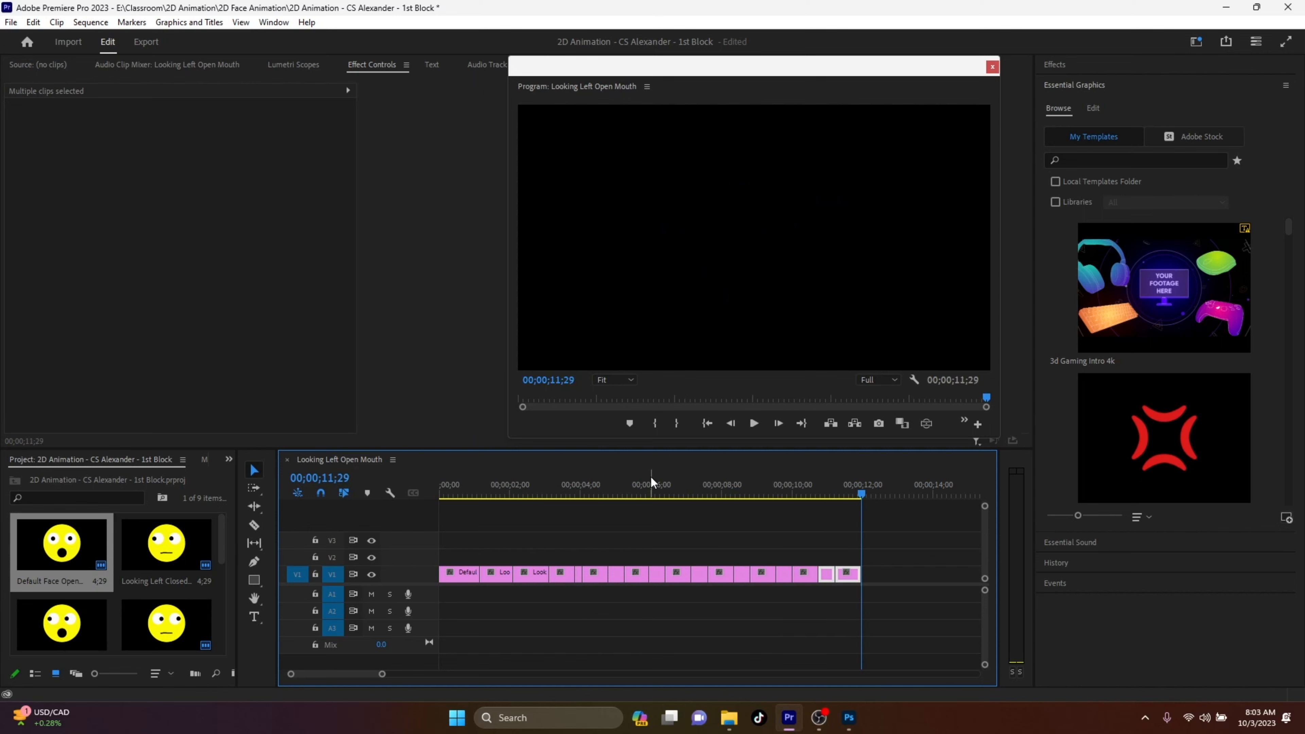
Play back the alternating open- and closed-mouth clips, starting just before the first open mouth.
drag(658, 481, 596, 492)
key(space)
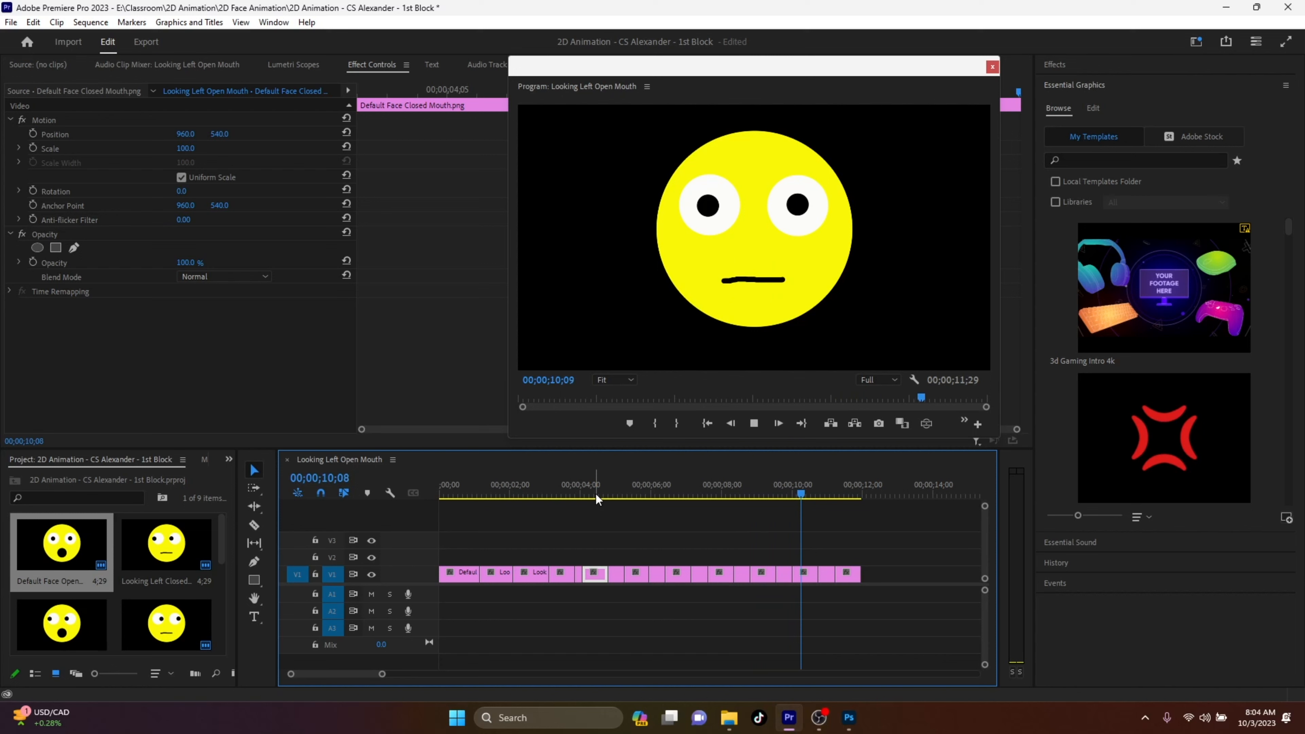
key(space)
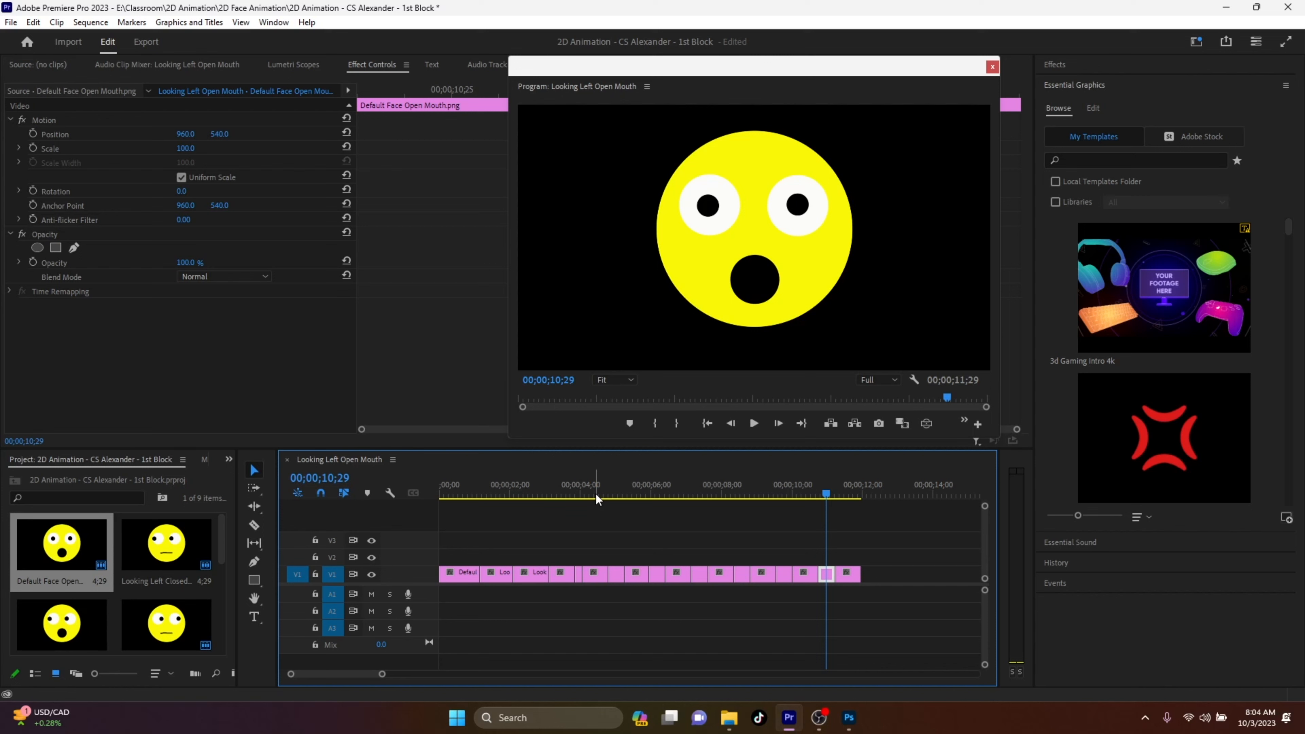
Undo the five pasted pairs of open- and closed-mouth clips and return the playhead to the remaining open-mouth clip.
key(ctrl+z)
key(ctrl+z)
key(ctrl+z)
key(ctrl+z)
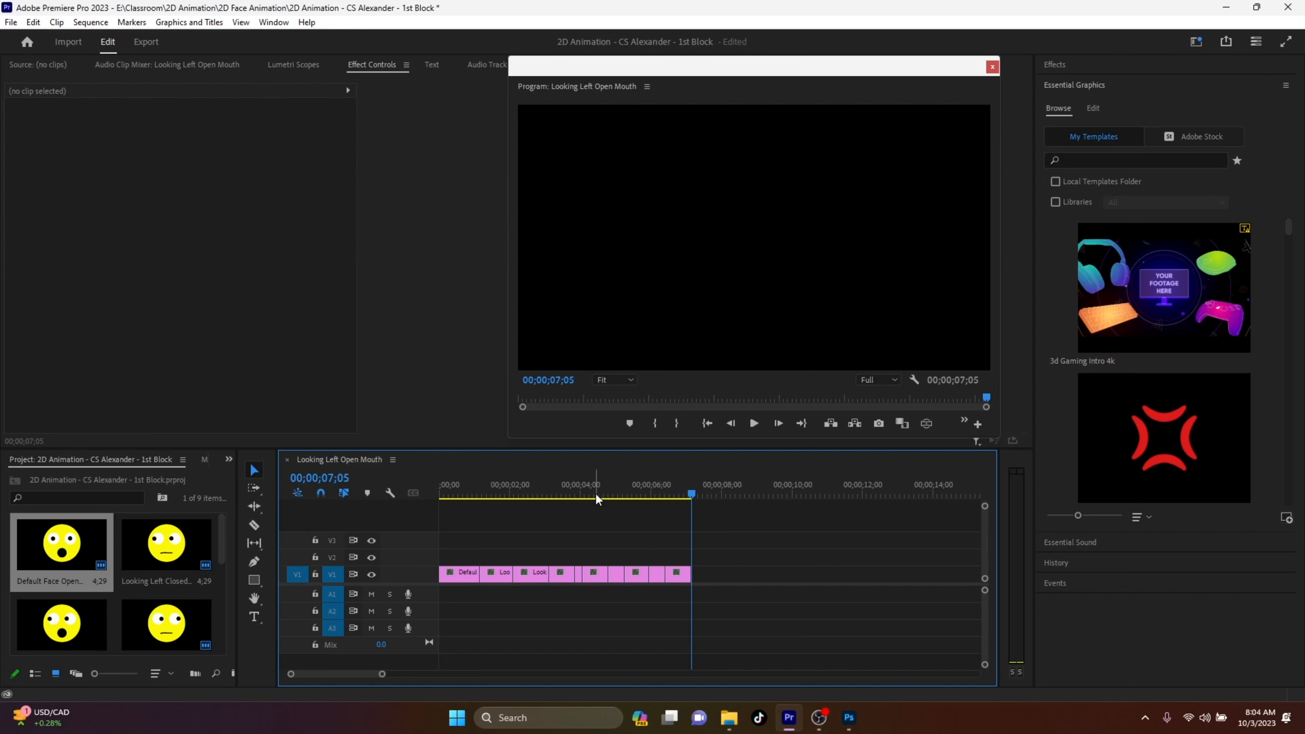
key(ctrl+z)
drag(648, 487, 619, 493)
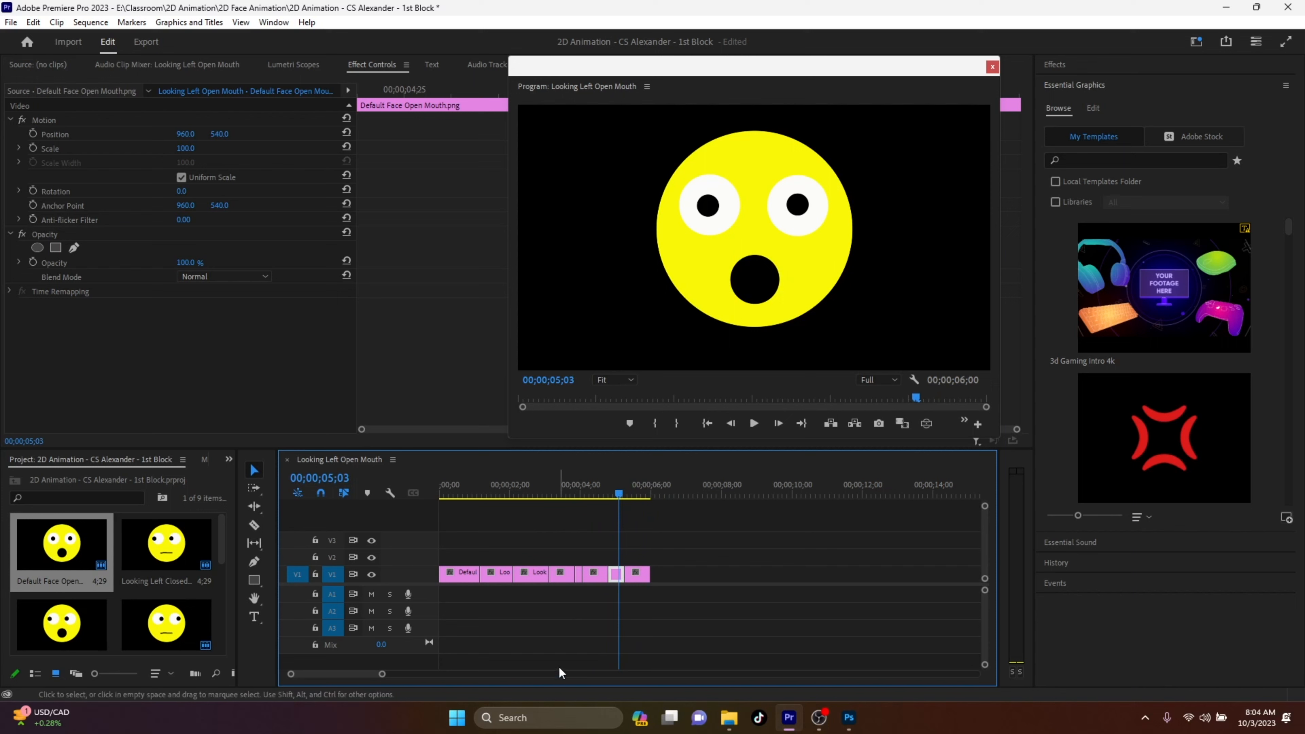
Shorten the last open-mouth clip to end at about 00;00;04;29 and the adjoining closed-mouth clip to end at 00;00;05;03.
drag(382, 678, 354, 690)
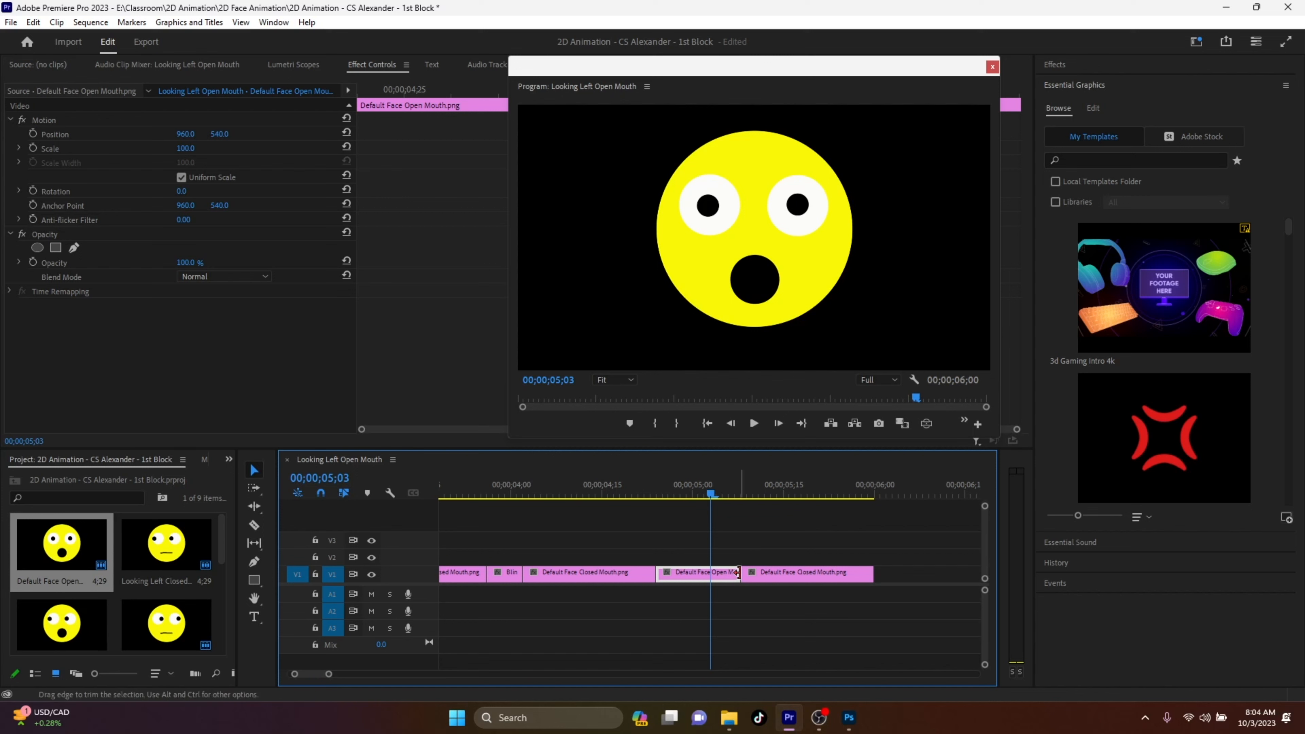
drag(738, 573, 687, 586)
drag(794, 571, 708, 586)
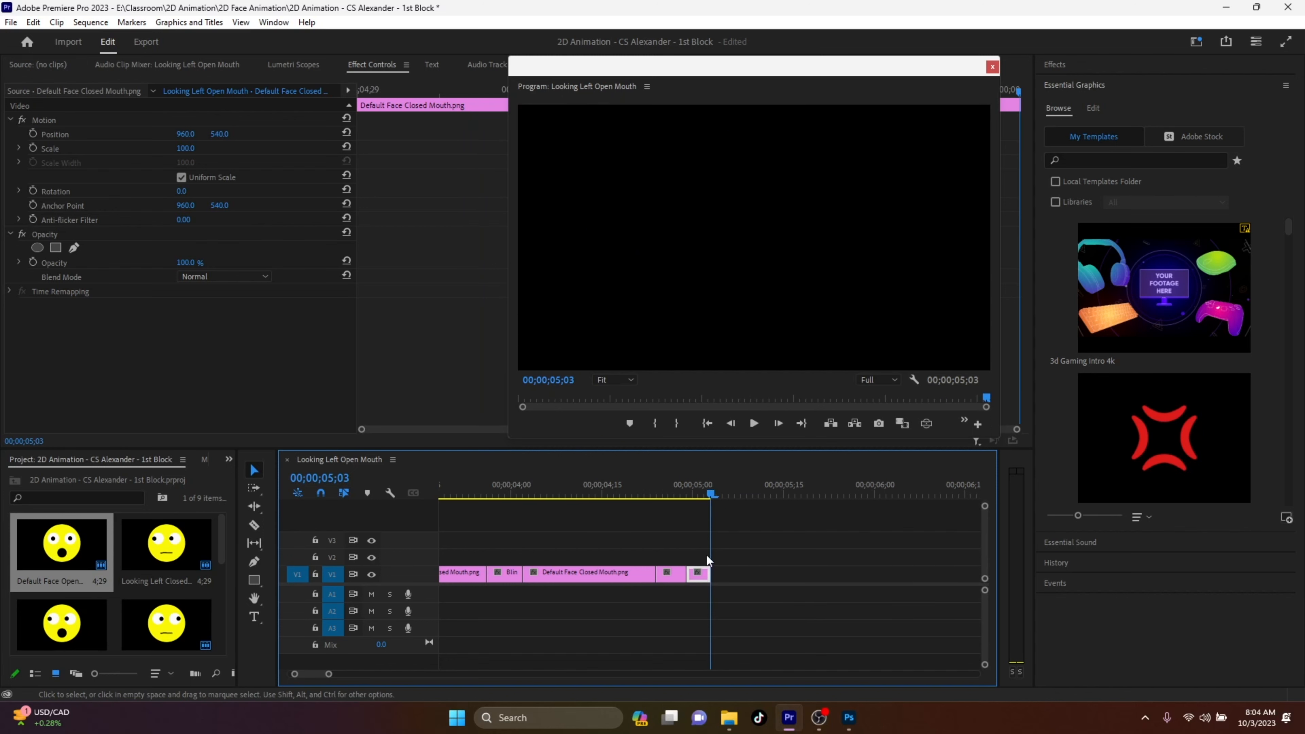
Copy the shortened open-mouth and closed-mouth clips together and paste the pair five times in a row from 00;00;05;03.
click(675, 495)
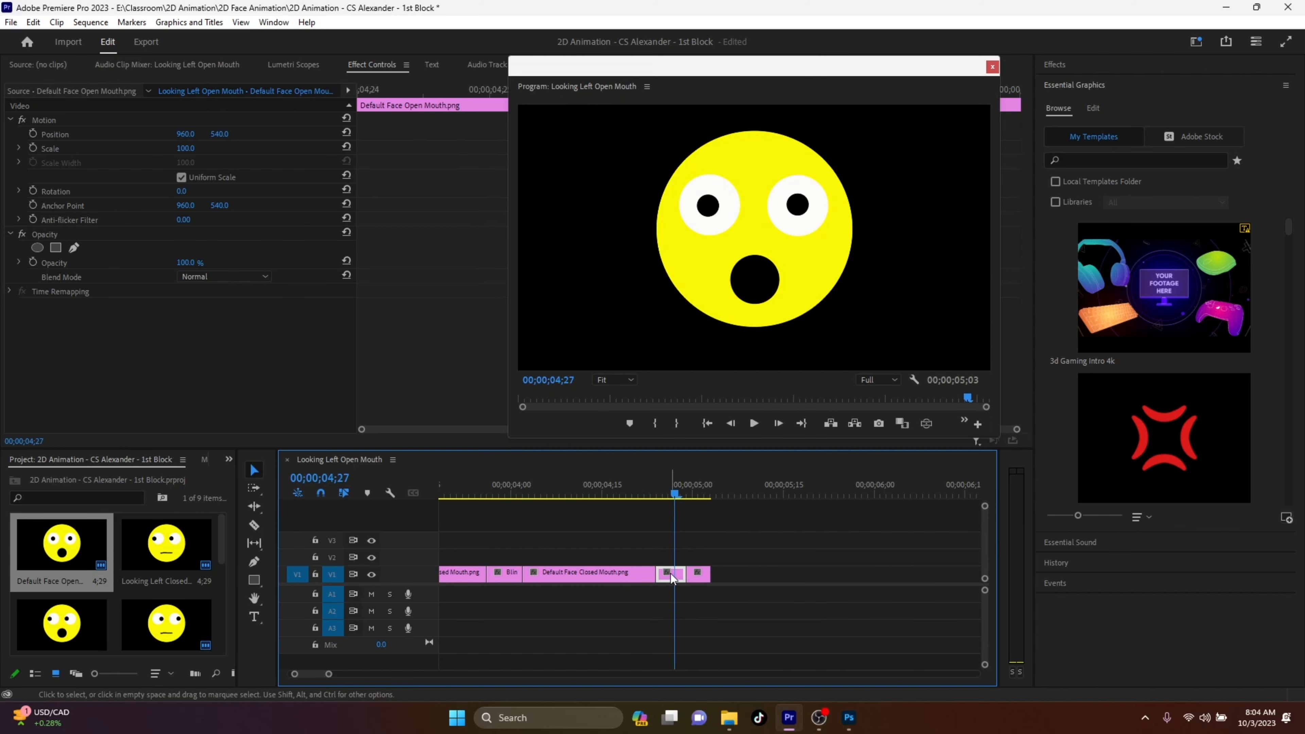
shift+click(698, 575)
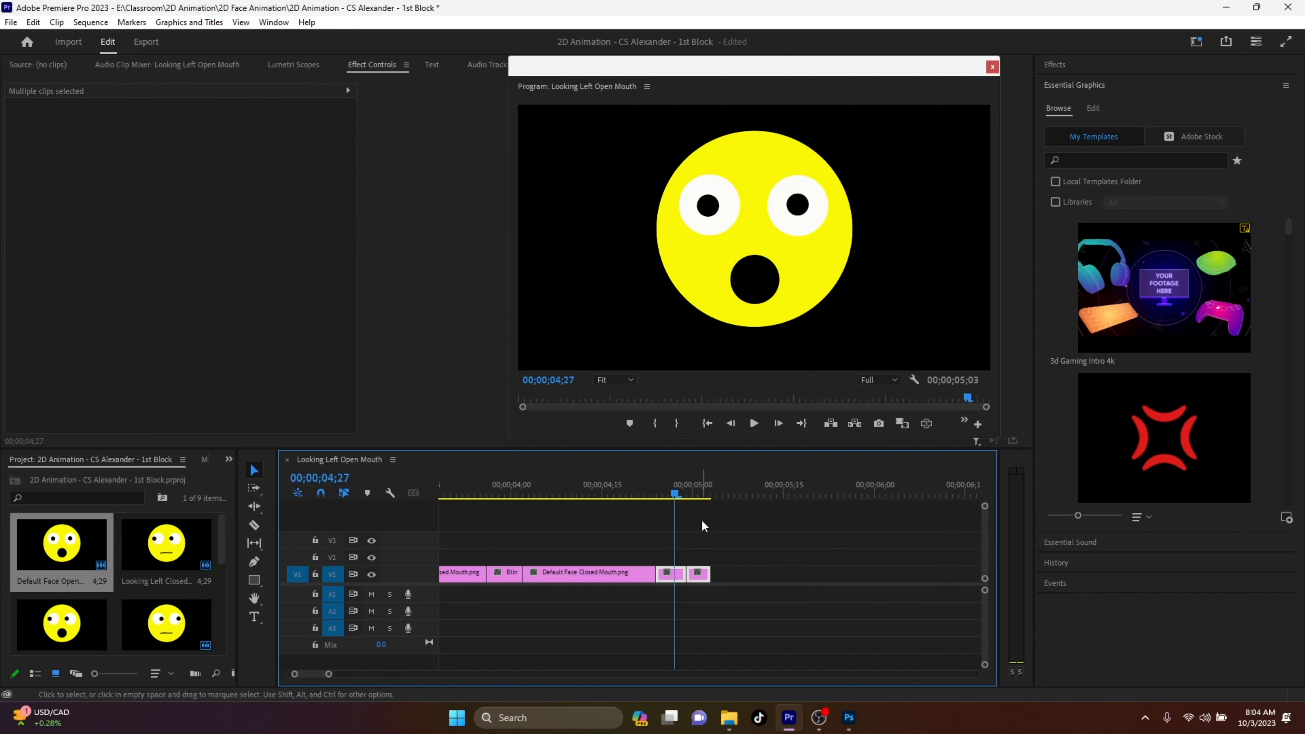
drag(674, 487, 713, 488)
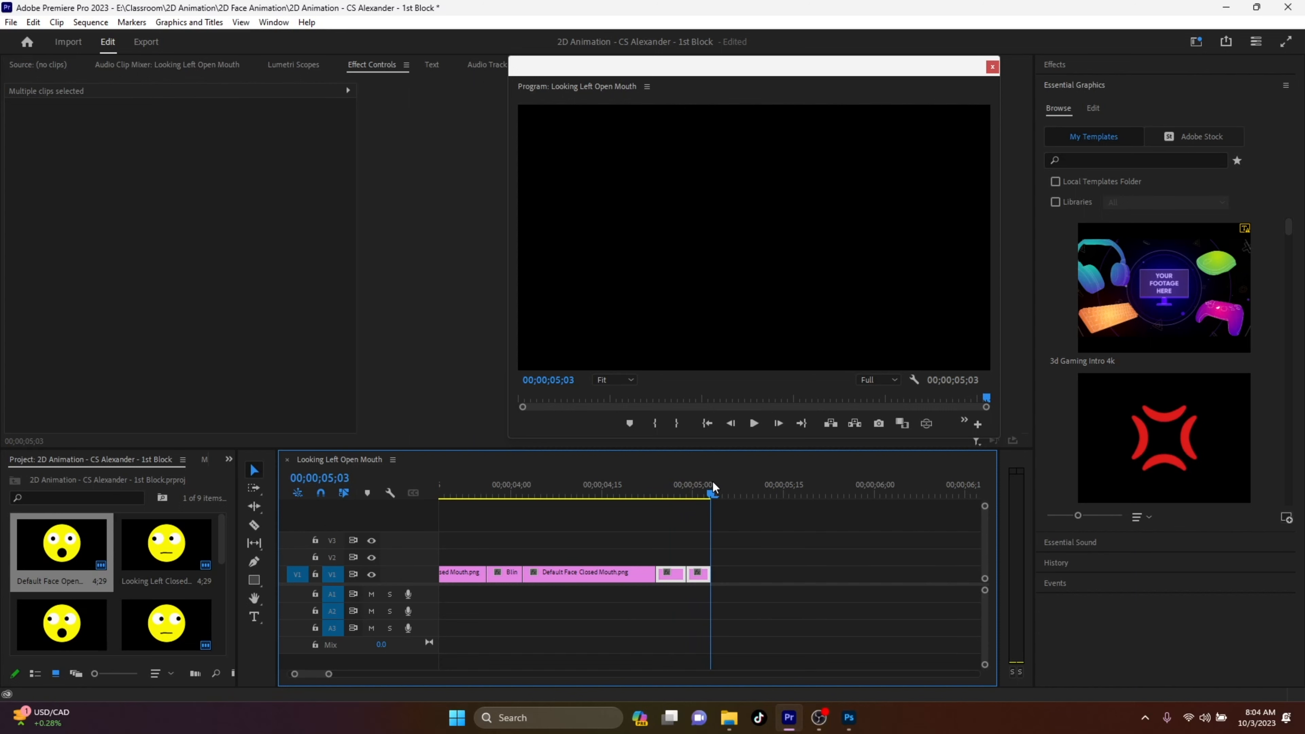
key(ctrl+v)
key(ctrl+v)
key(ctrl+v)
key(ctrl+v)
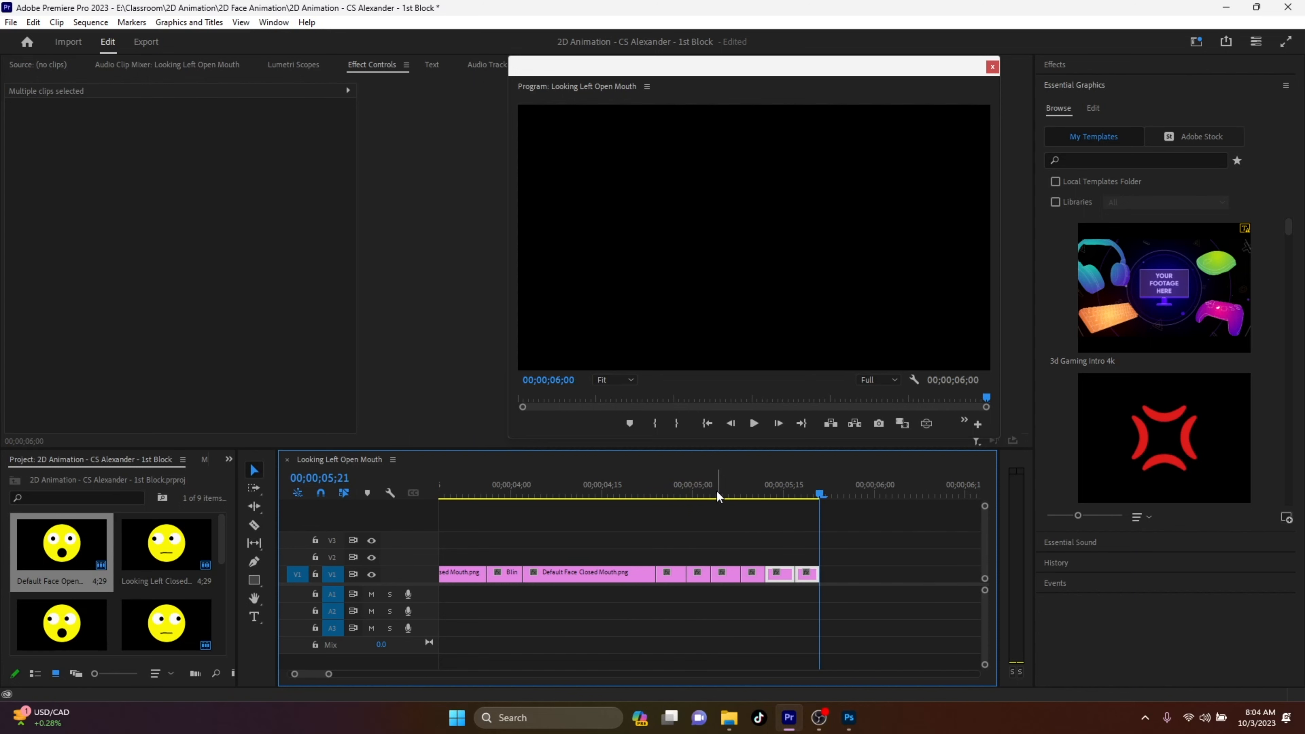
key(ctrl+v)
Play back the faster talking section several times, starting just before its first open-mouth clip.
drag(659, 496, 575, 478)
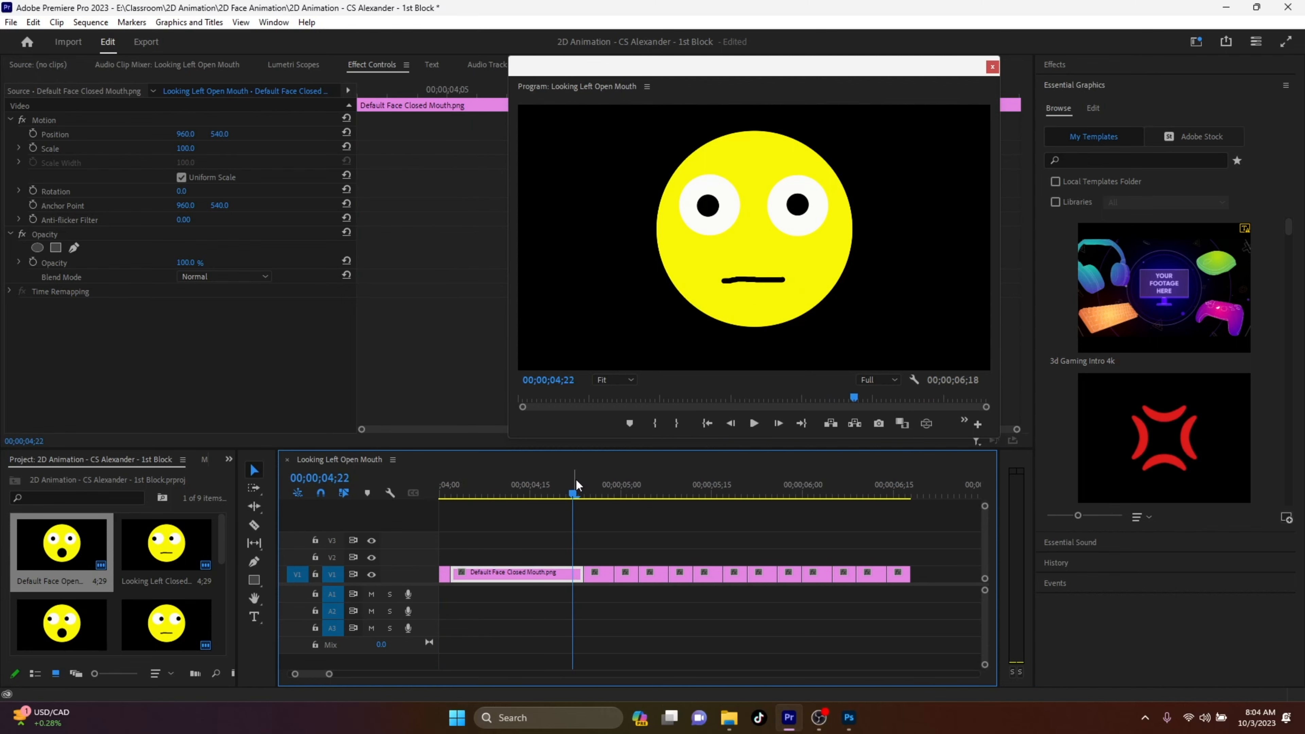
key(space)
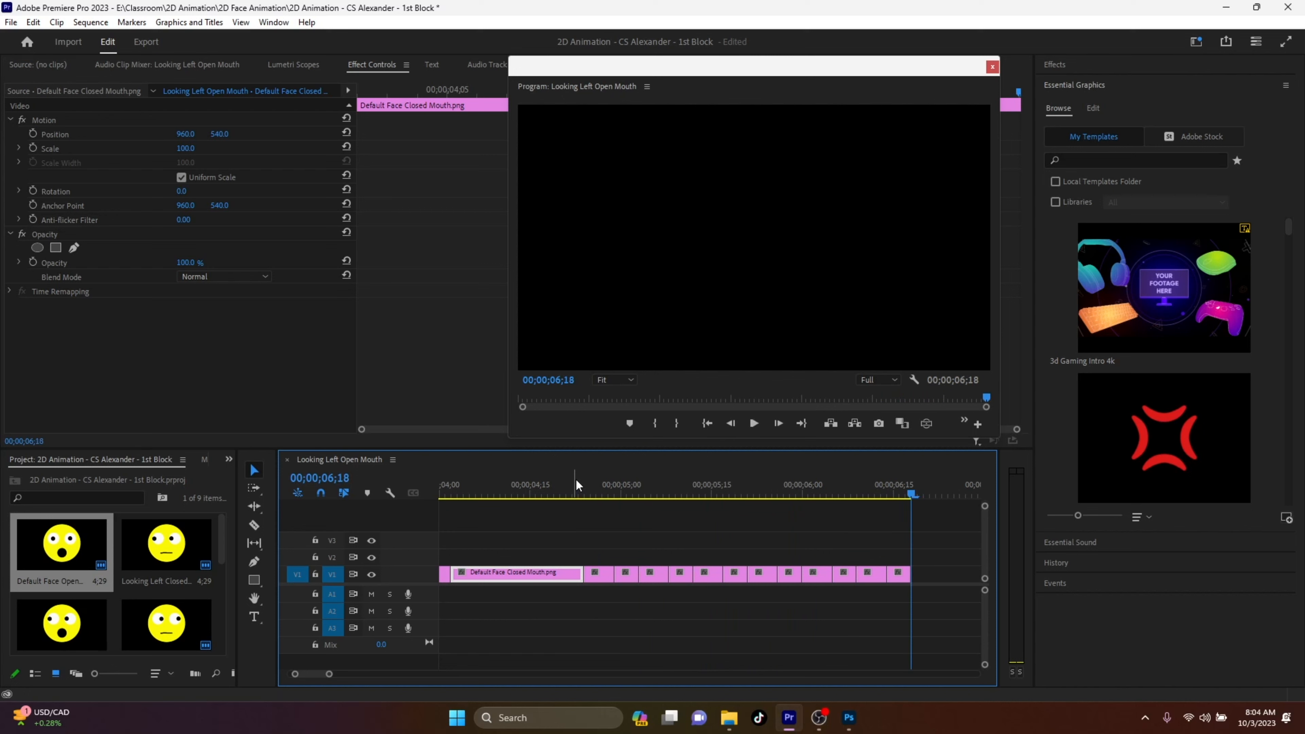
click(556, 478)
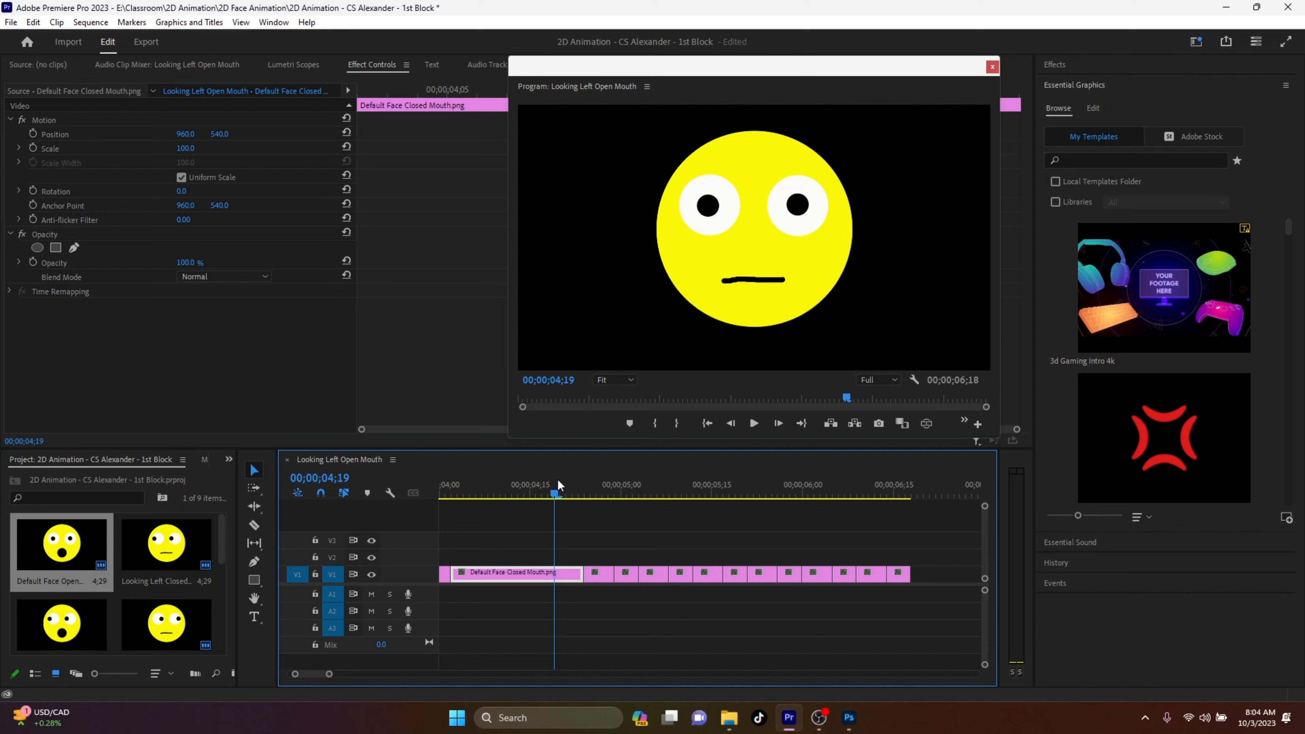
key(space)
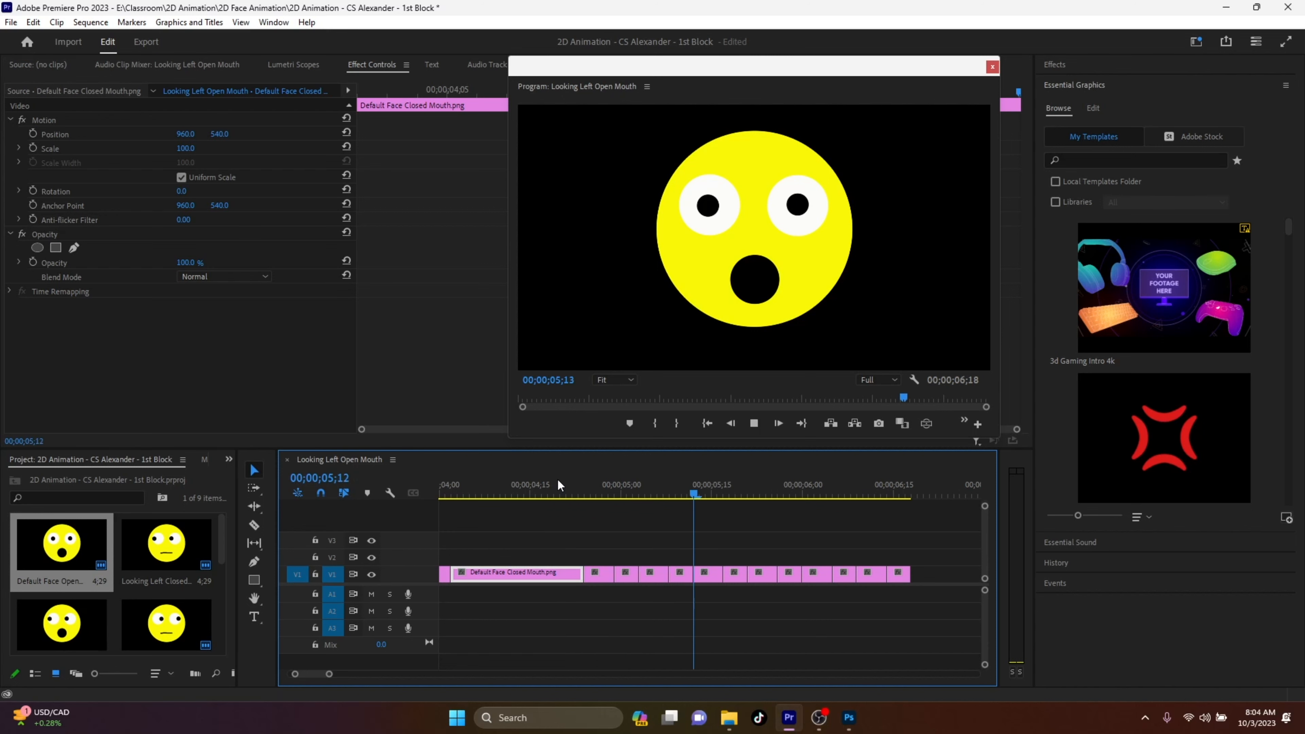
click(577, 485)
key(space)
key(space)
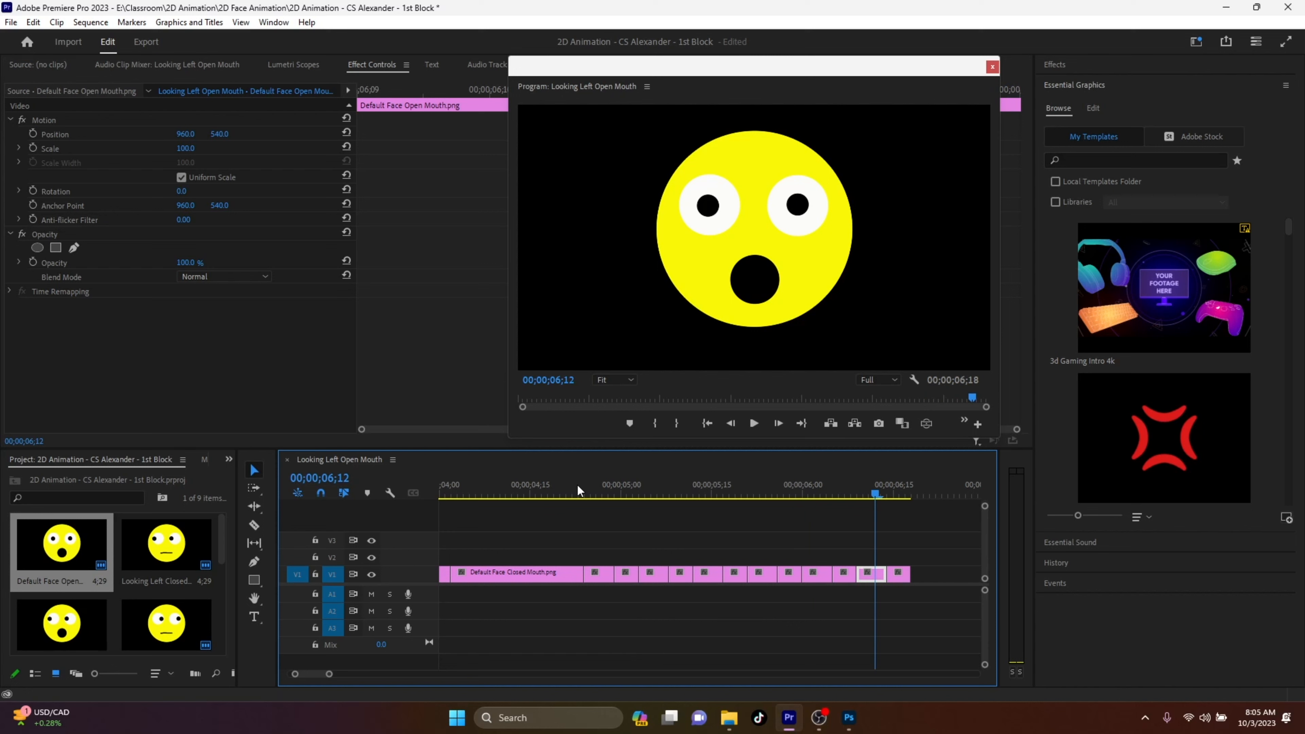
click(568, 494)
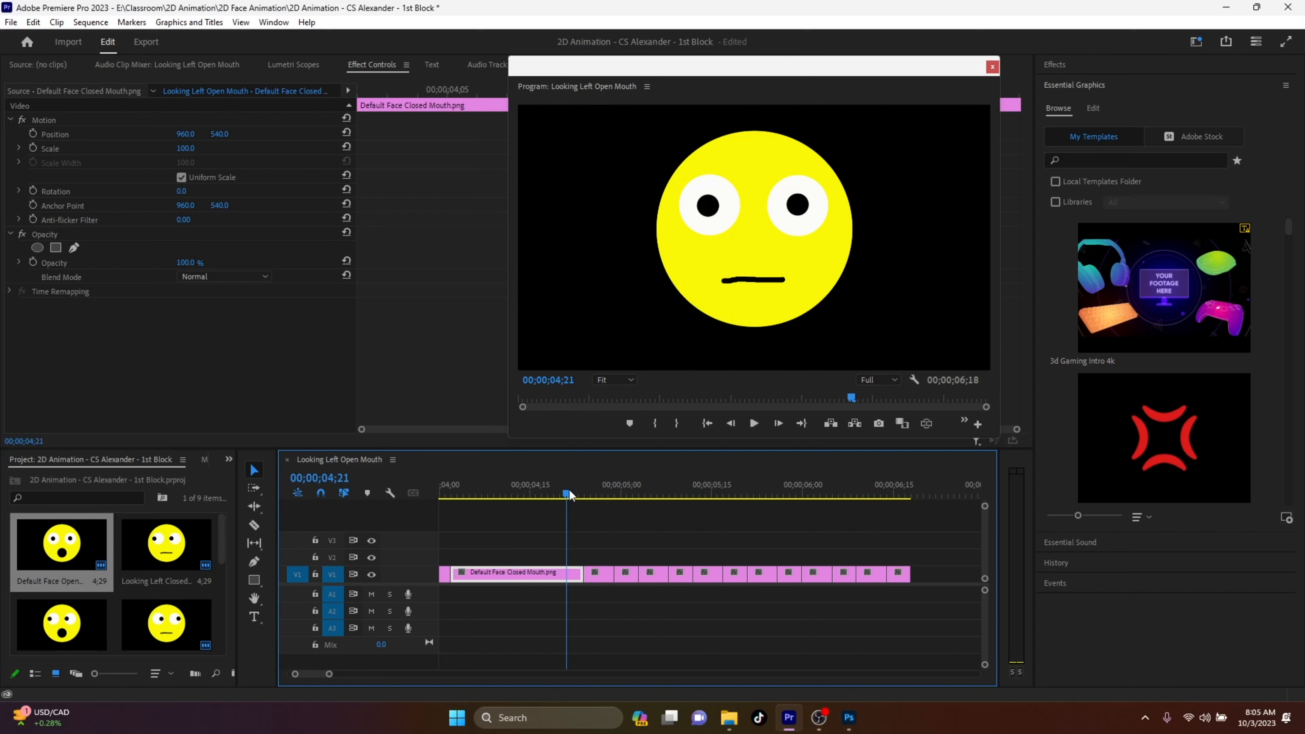
key(space)
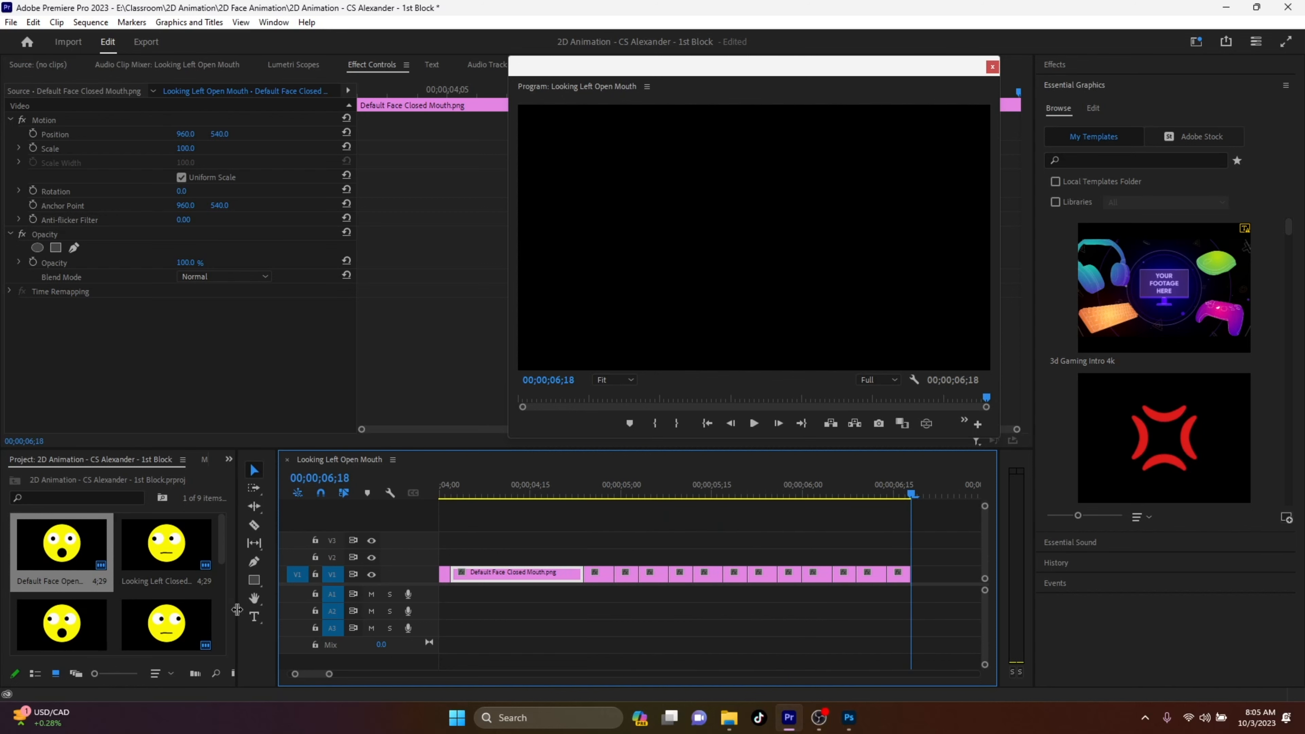
Add Blink Closed Mouth to V1 at 00;00;06;15, over the end of the last closed-mouth clip, and trim it to about five frames.
drag(221, 551, 219, 573)
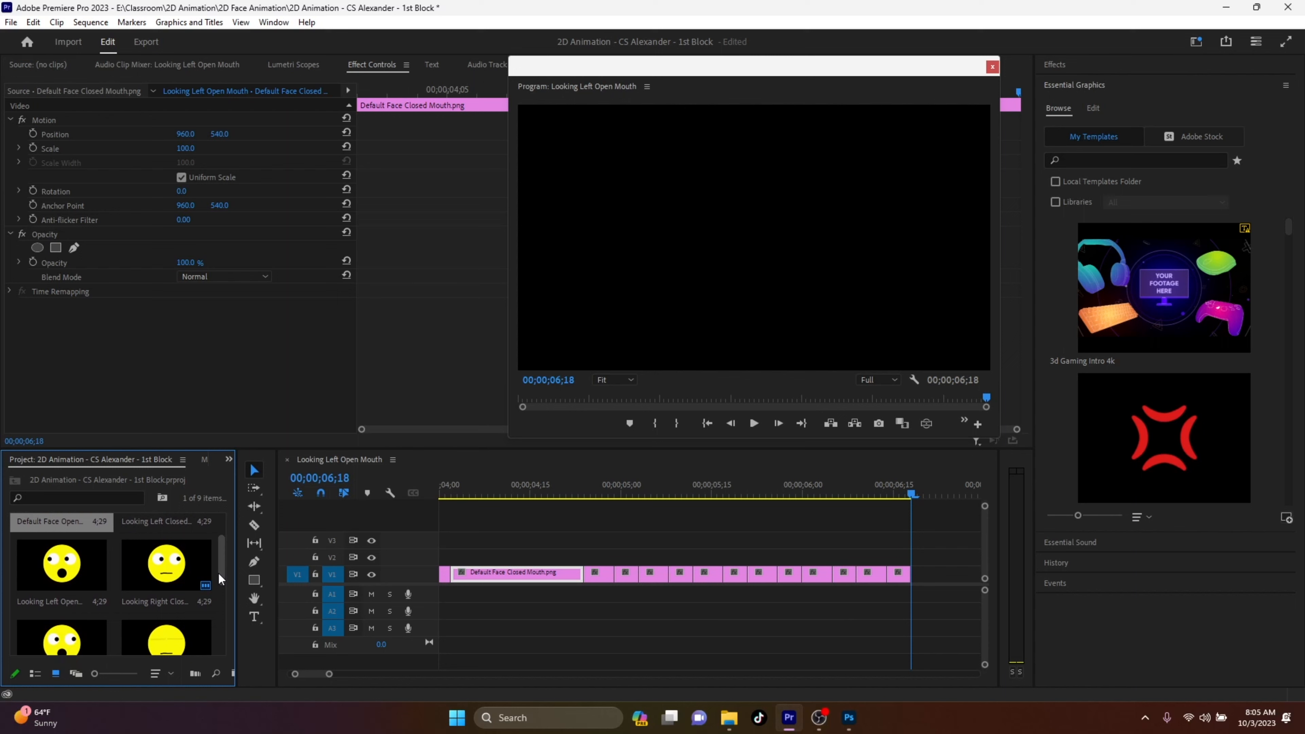
drag(218, 572, 218, 573)
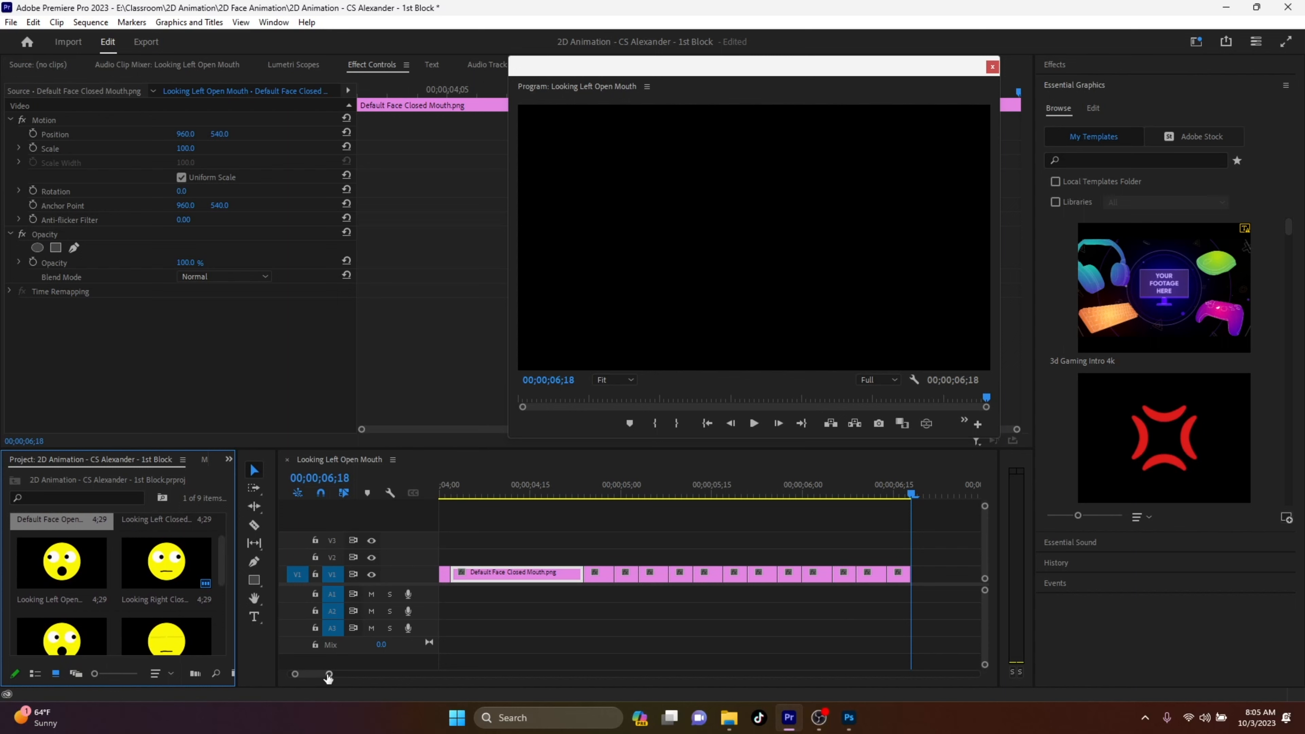
scroll(353, 674, down, 3)
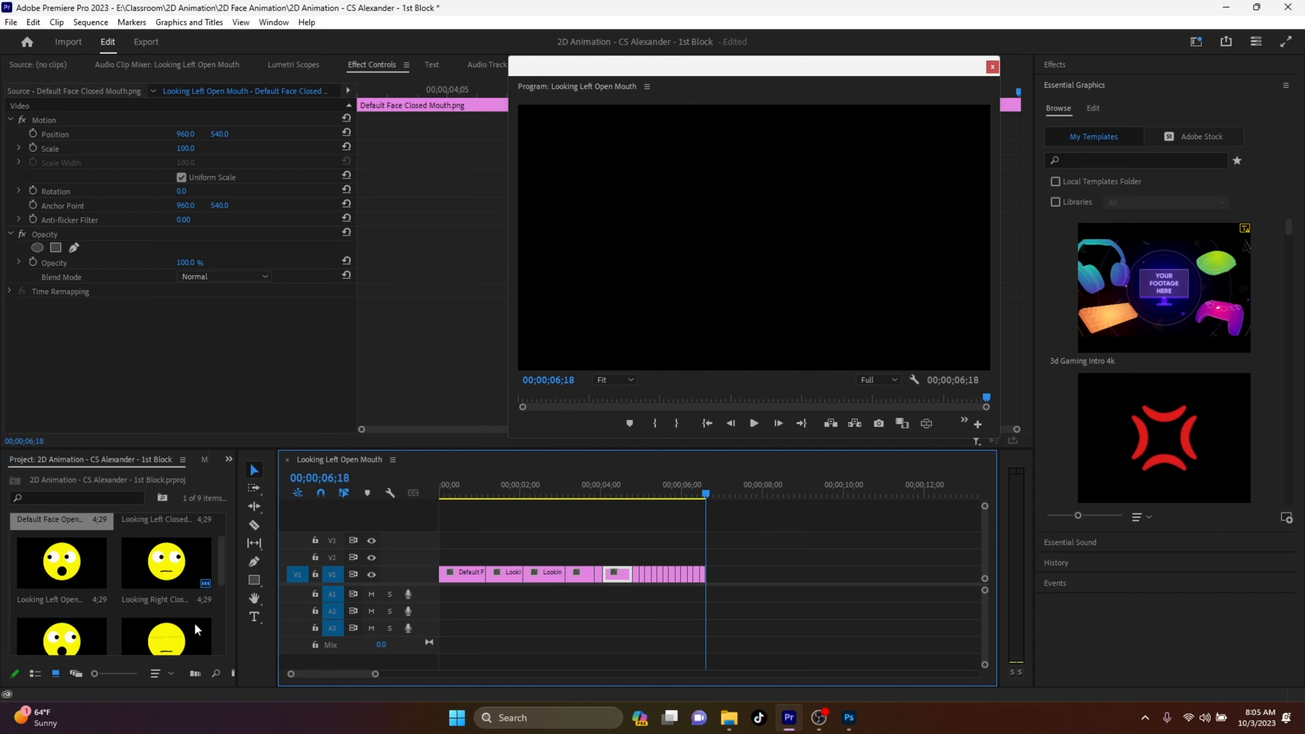
drag(177, 640, 740, 580)
click(703, 494)
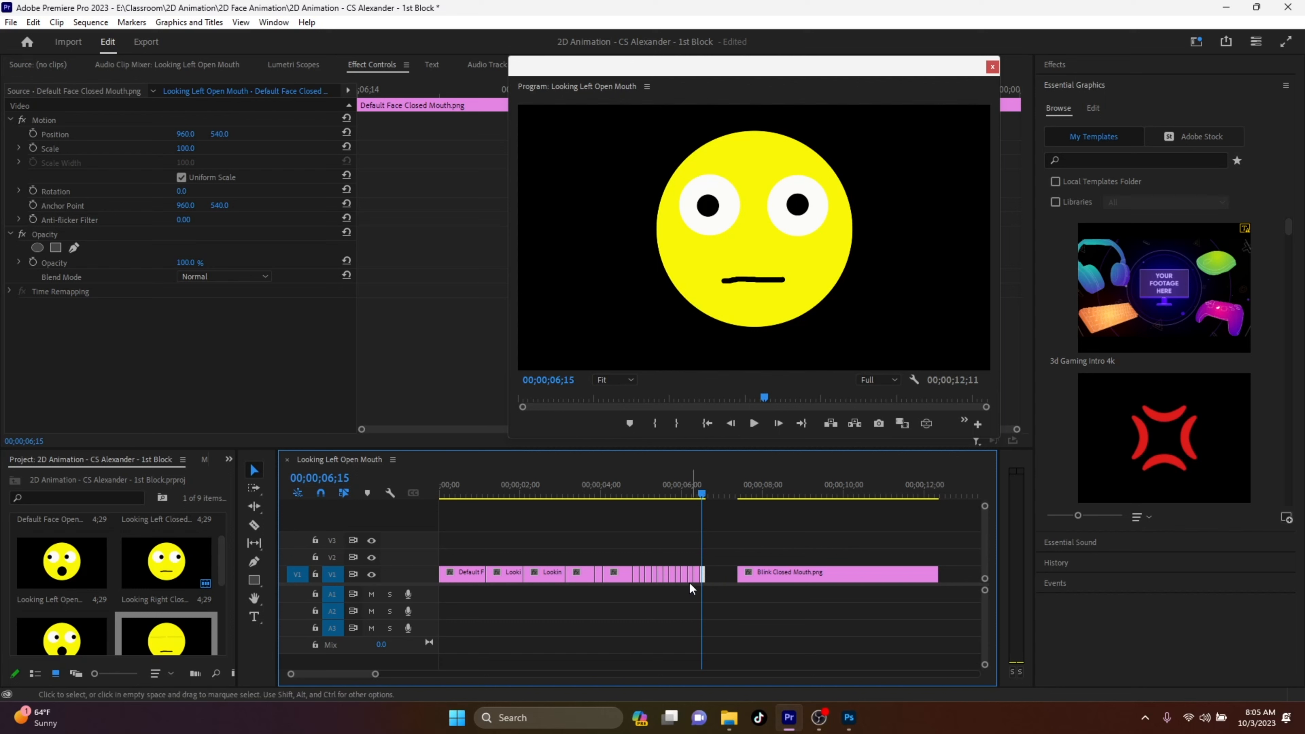
drag(773, 575, 739, 580)
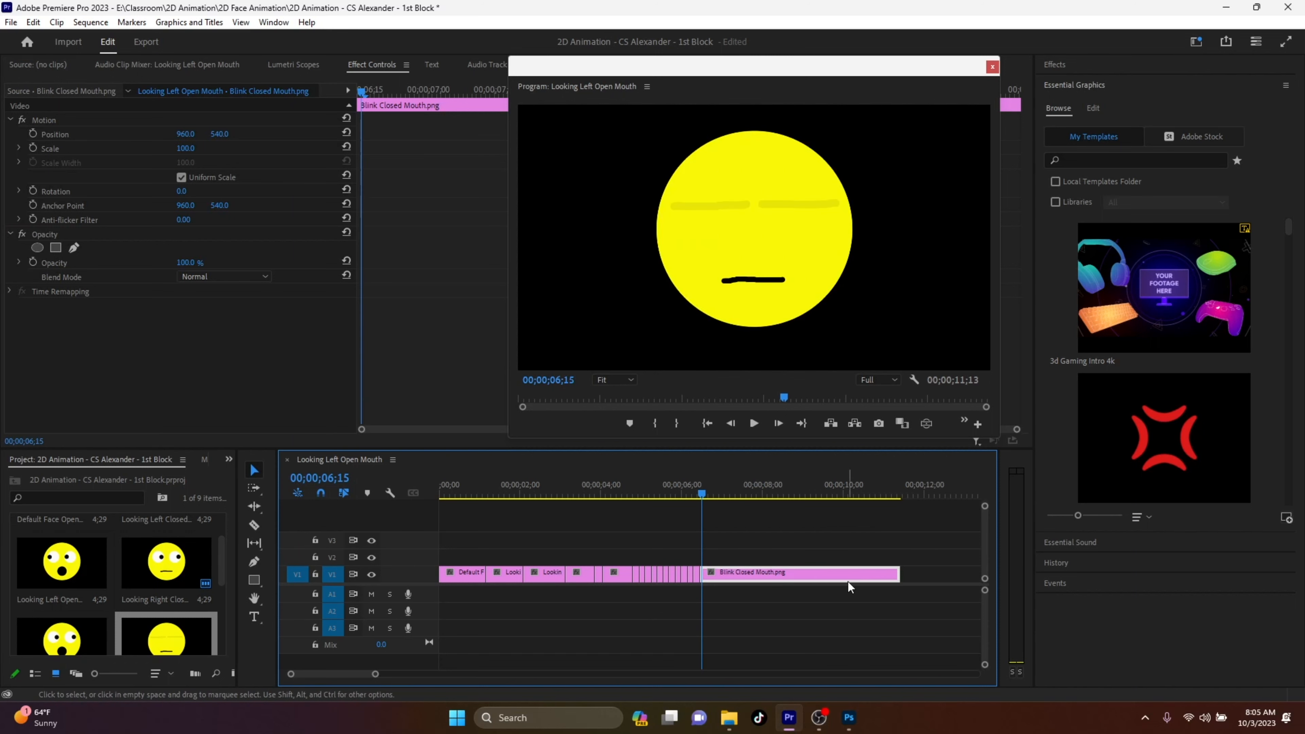
drag(898, 574, 707, 575)
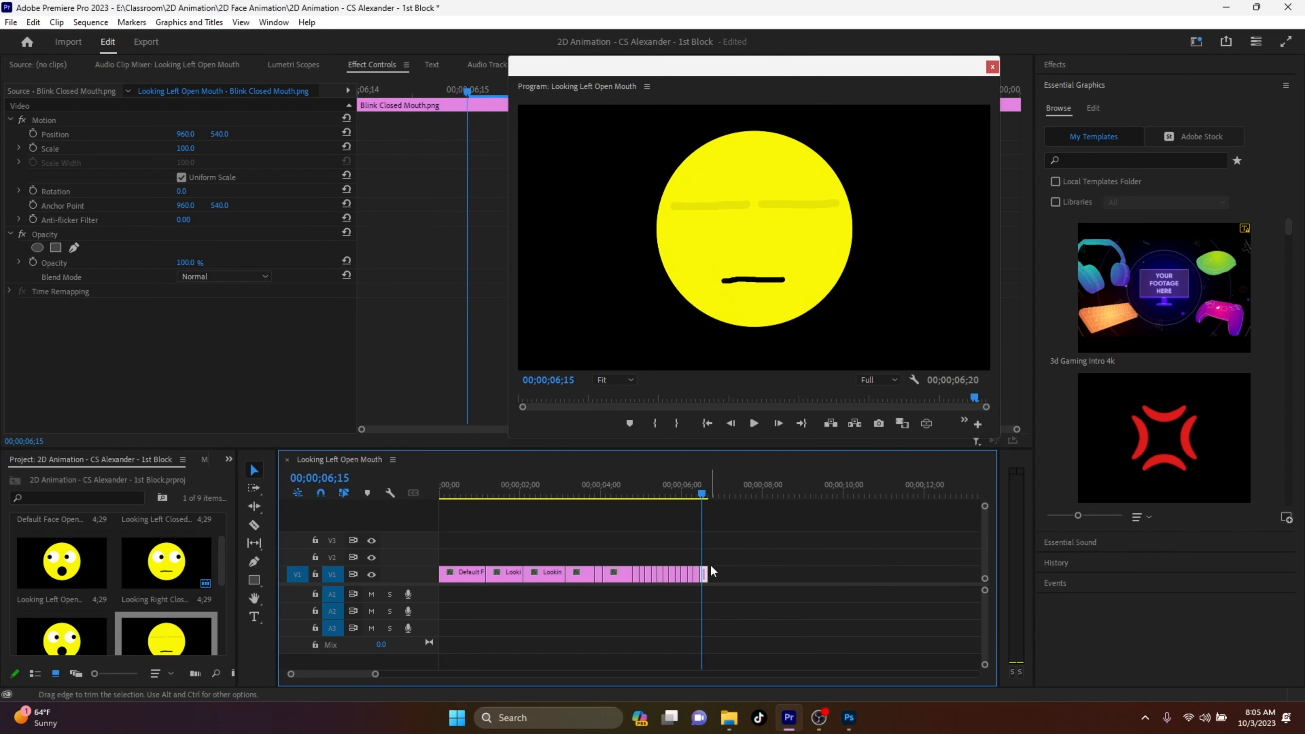
Paste the copied open- and closed-mouth pair twice in a row after the blink, starting at 00;00;06;19.
click(708, 488)
key(Left)
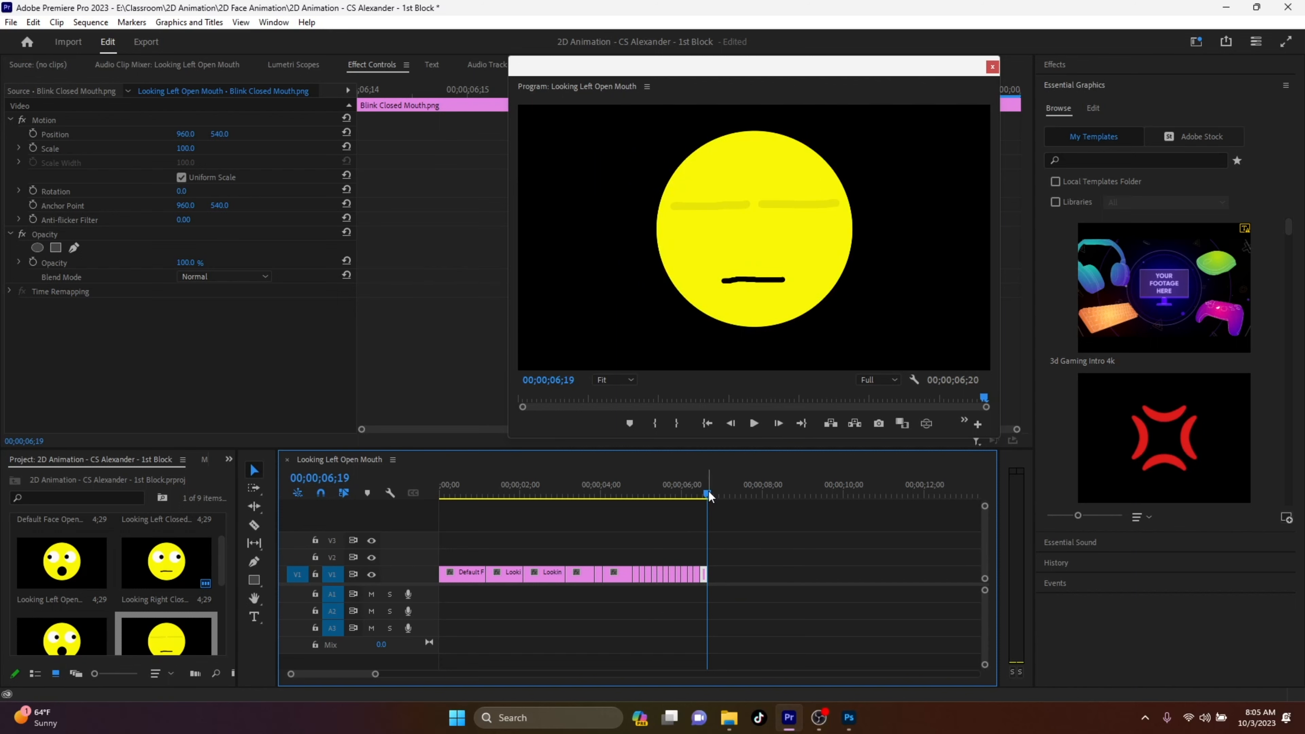
key(ctrl+v)
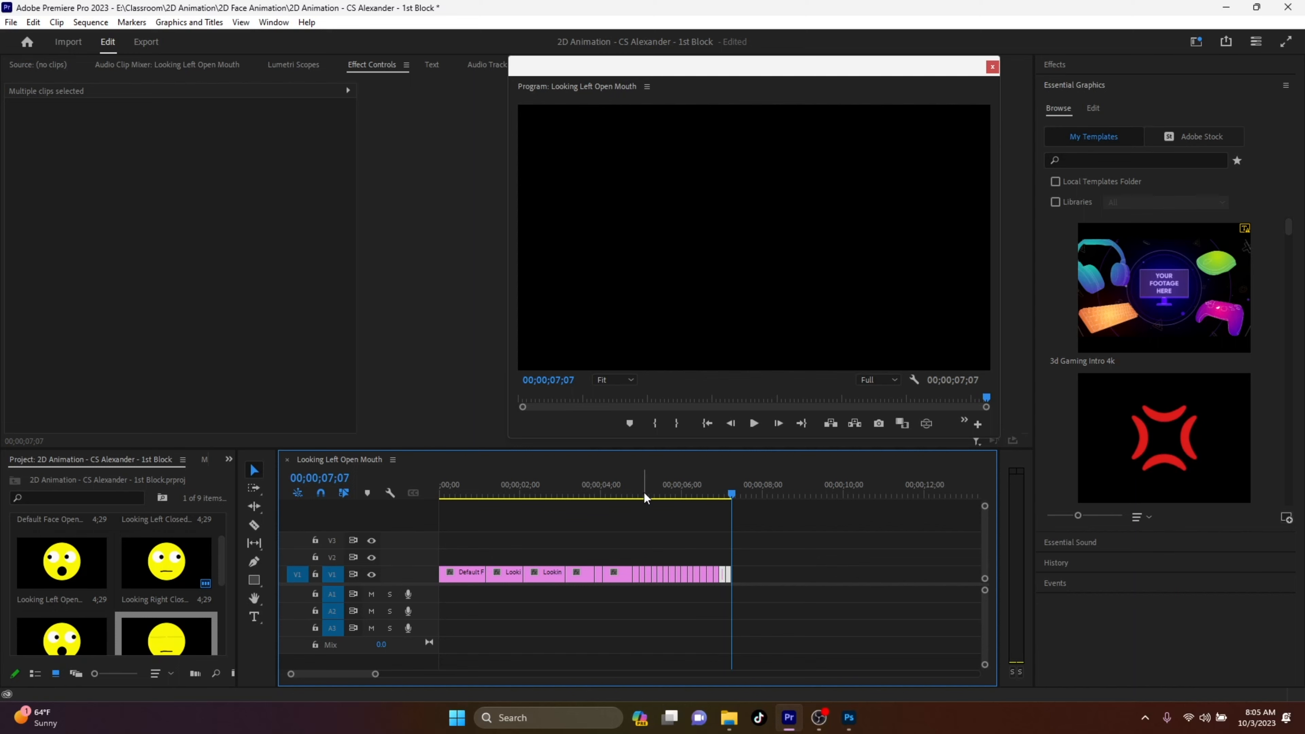
Play back the talking section with the blink and scrub through the clips at the end of the sequence.
click(635, 494)
key(space)
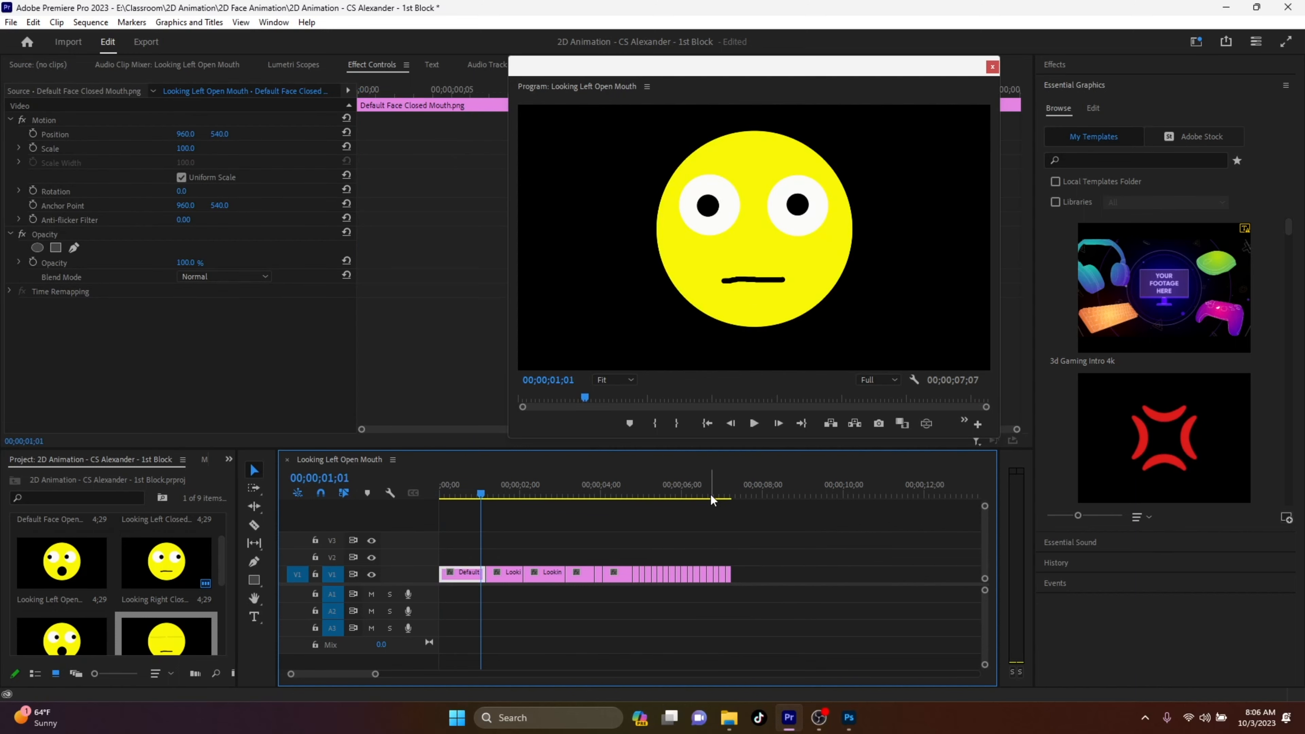
mouse_move(710, 493)
mouse_down()
mouse_move(662, 484)
mouse_move(719, 488)
mouse_up()
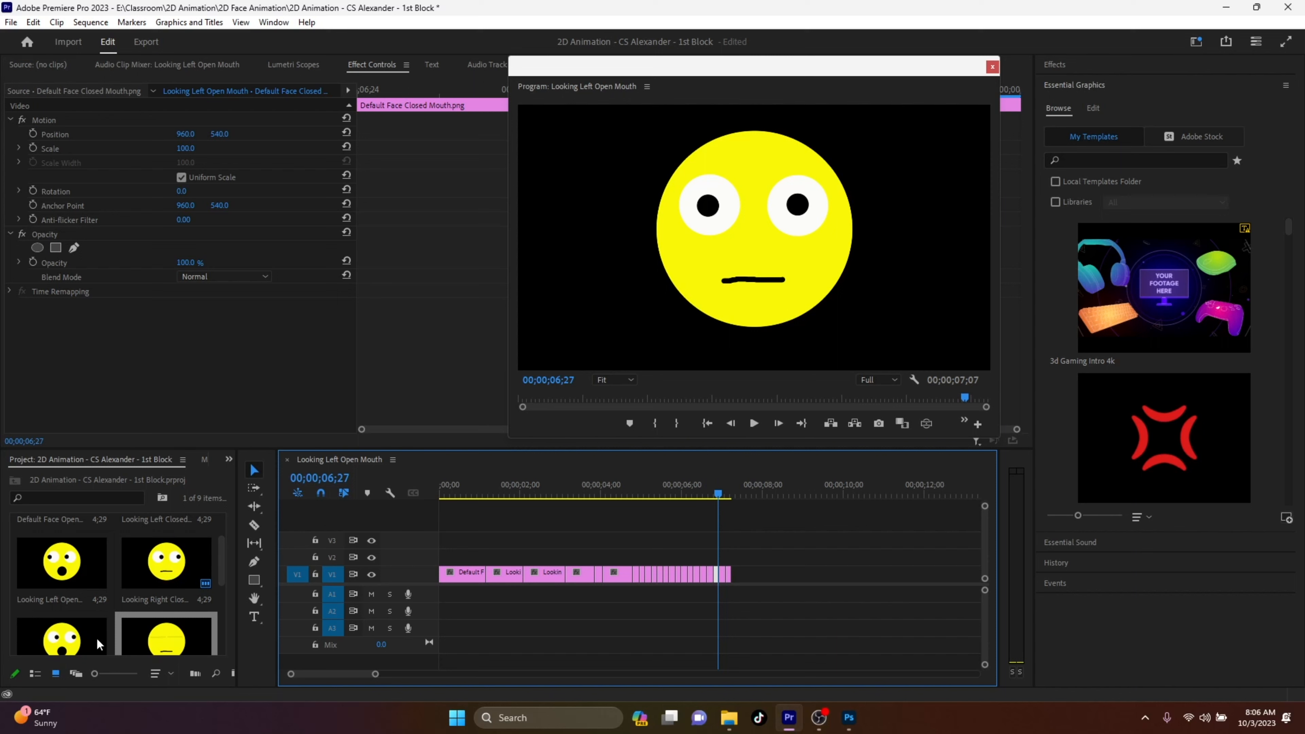
mouse_move(221, 561)
mouse_down()
mouse_move(220, 602)
mouse_move(228, 563)
mouse_up()
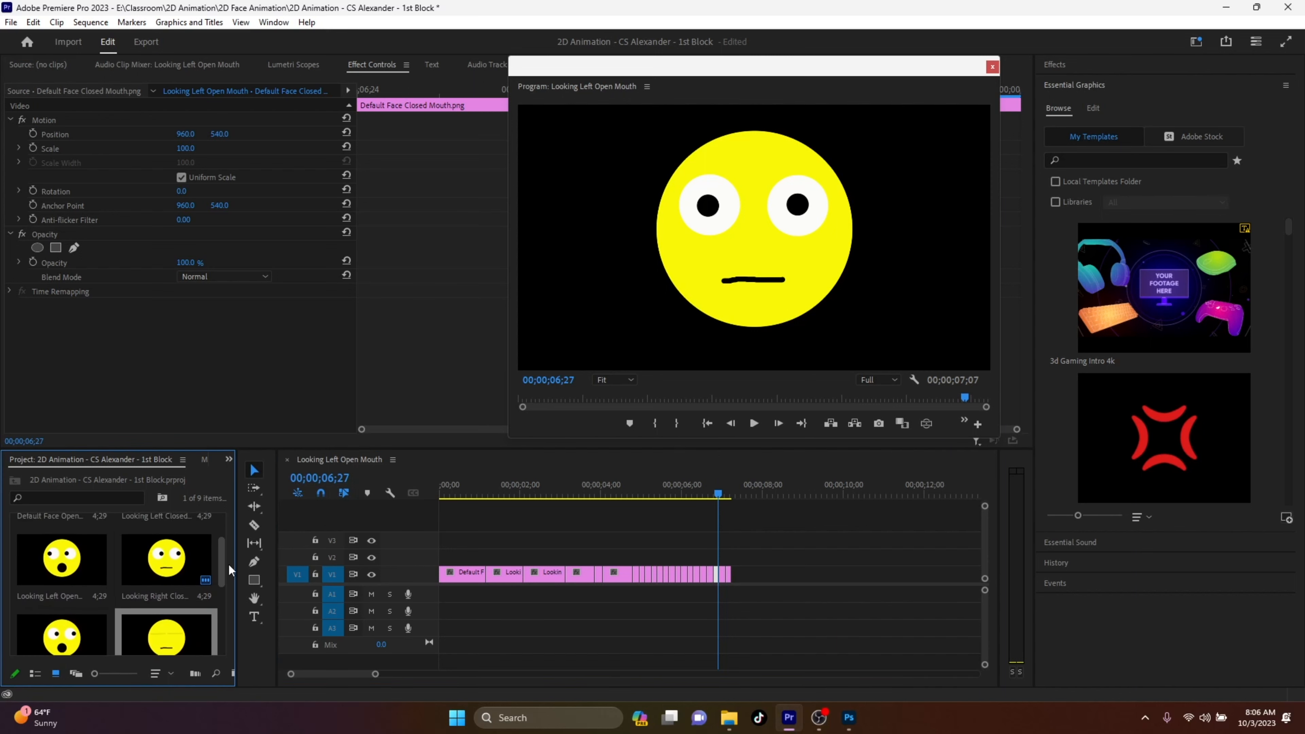
mouse_move(717, 486)
mouse_down()
mouse_move(566, 504)
mouse_move(734, 504)
mouse_up()
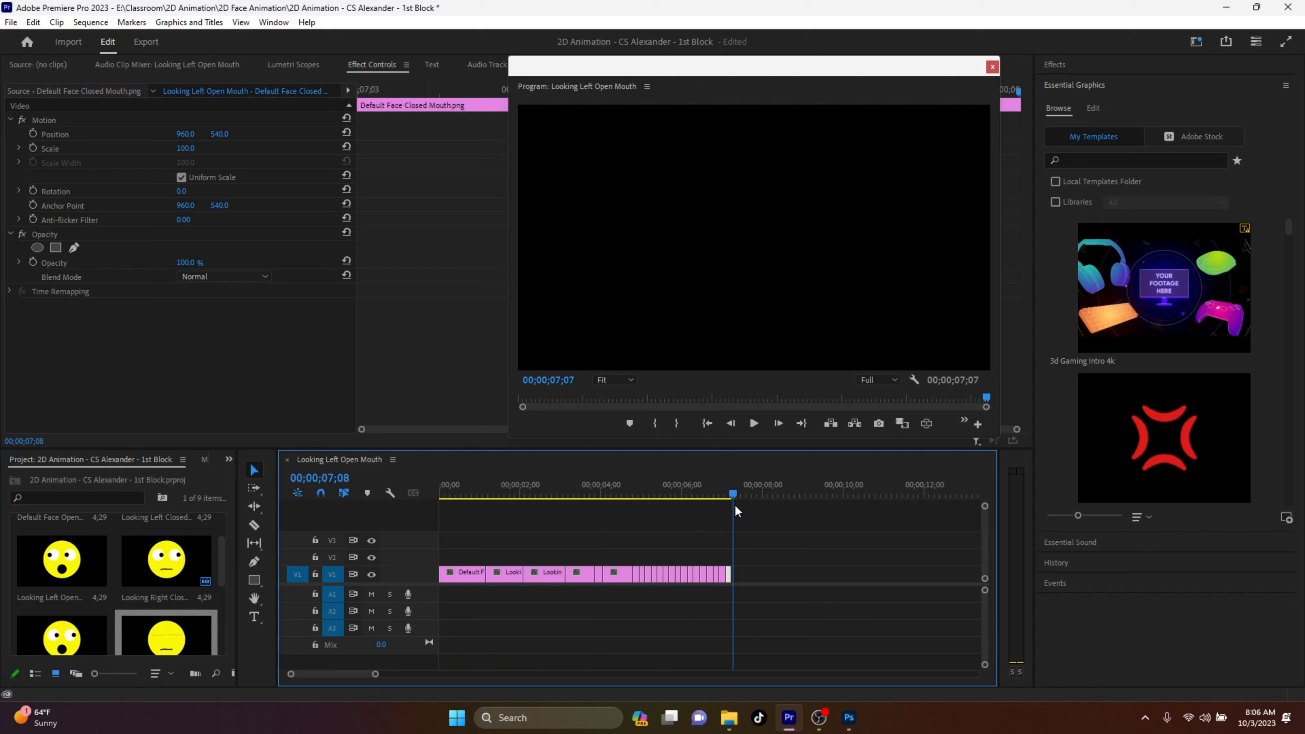
drag(734, 503, 696, 501)
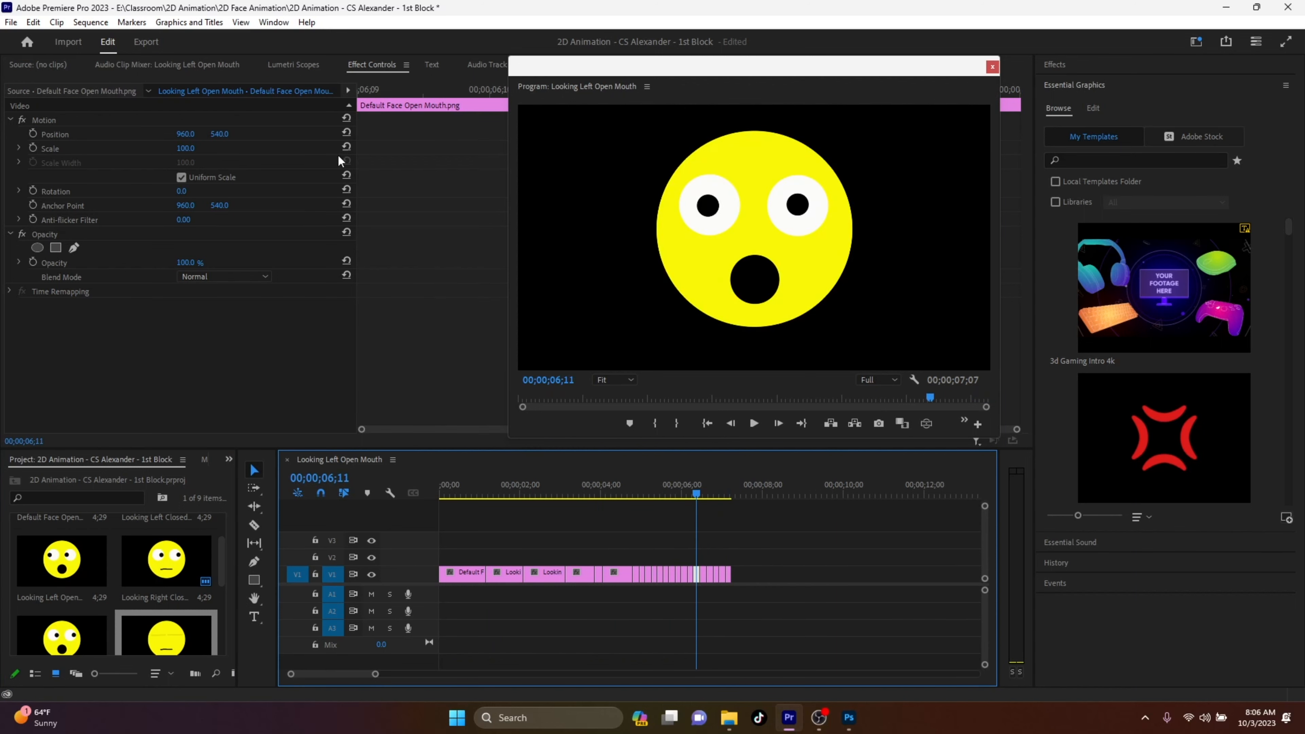
Save the project and open the export settings for the Looking Left Open Mouth sequence.
click(11, 22)
click(42, 207)
click(152, 42)
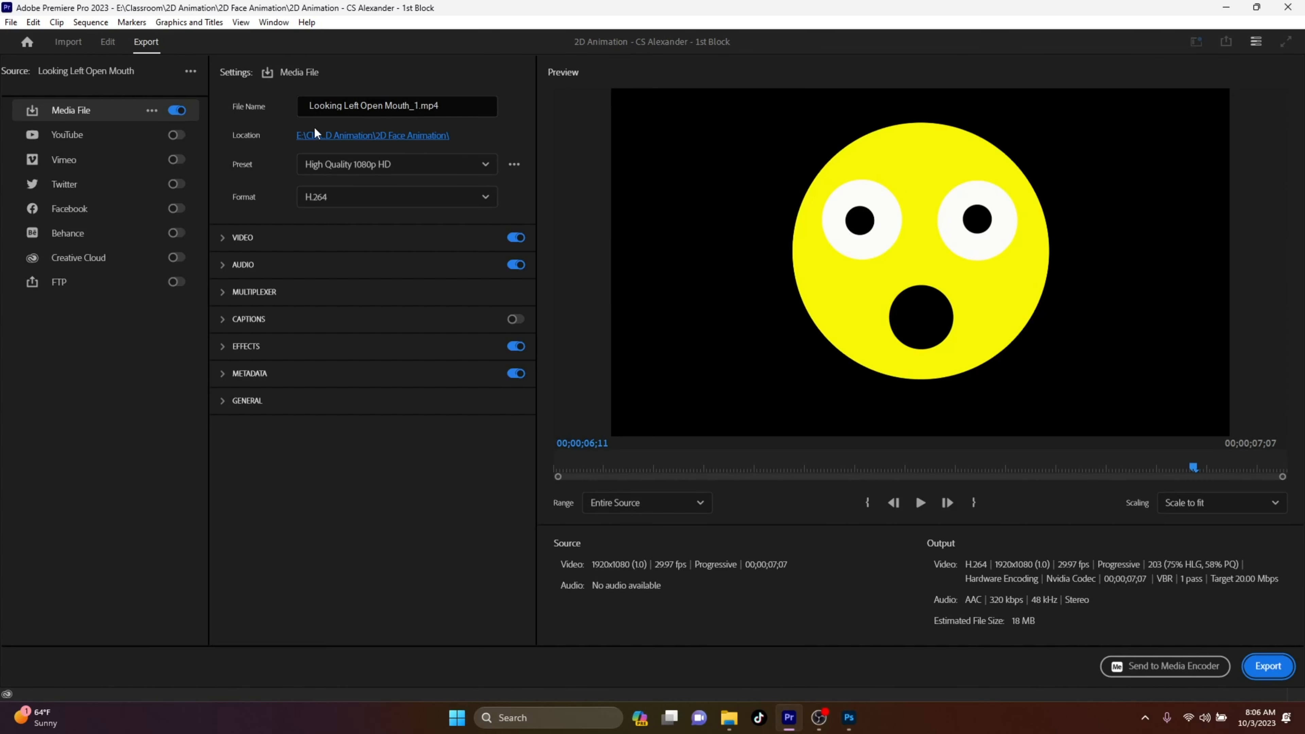
Name the export file "Animated 2D", followed by the author's name and "1st Block", separated by hyphens.
drag(452, 105, 216, 117)
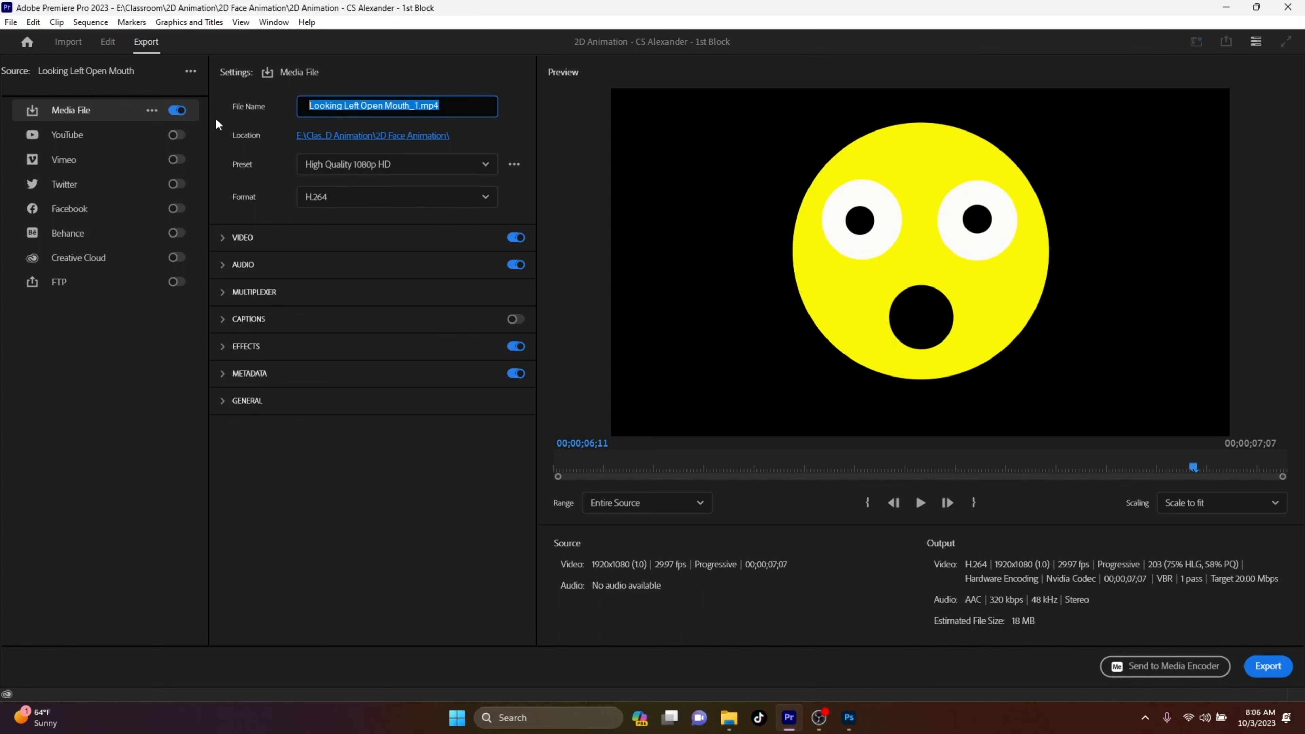
text(Animated 2D  )
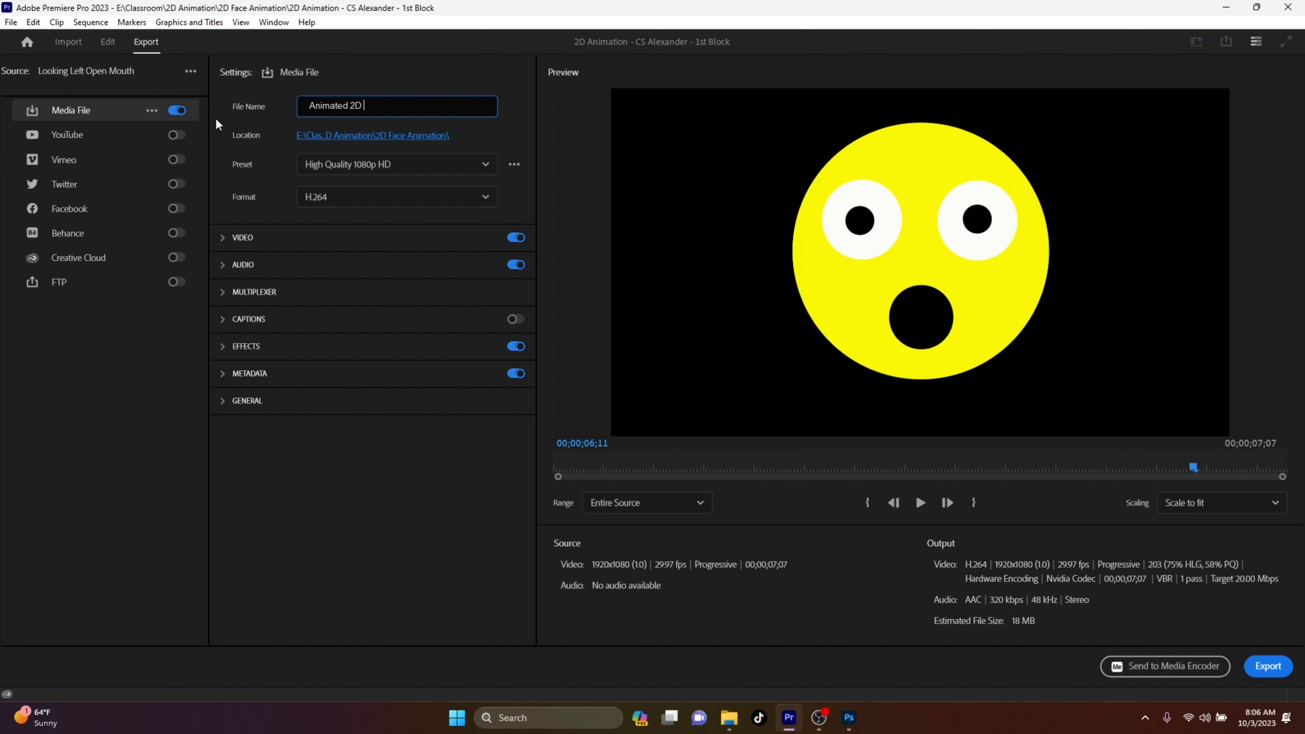
text(- CS ALe)
key(BackSpace)
key(BackSpace)
text(lexander - 1st Block)
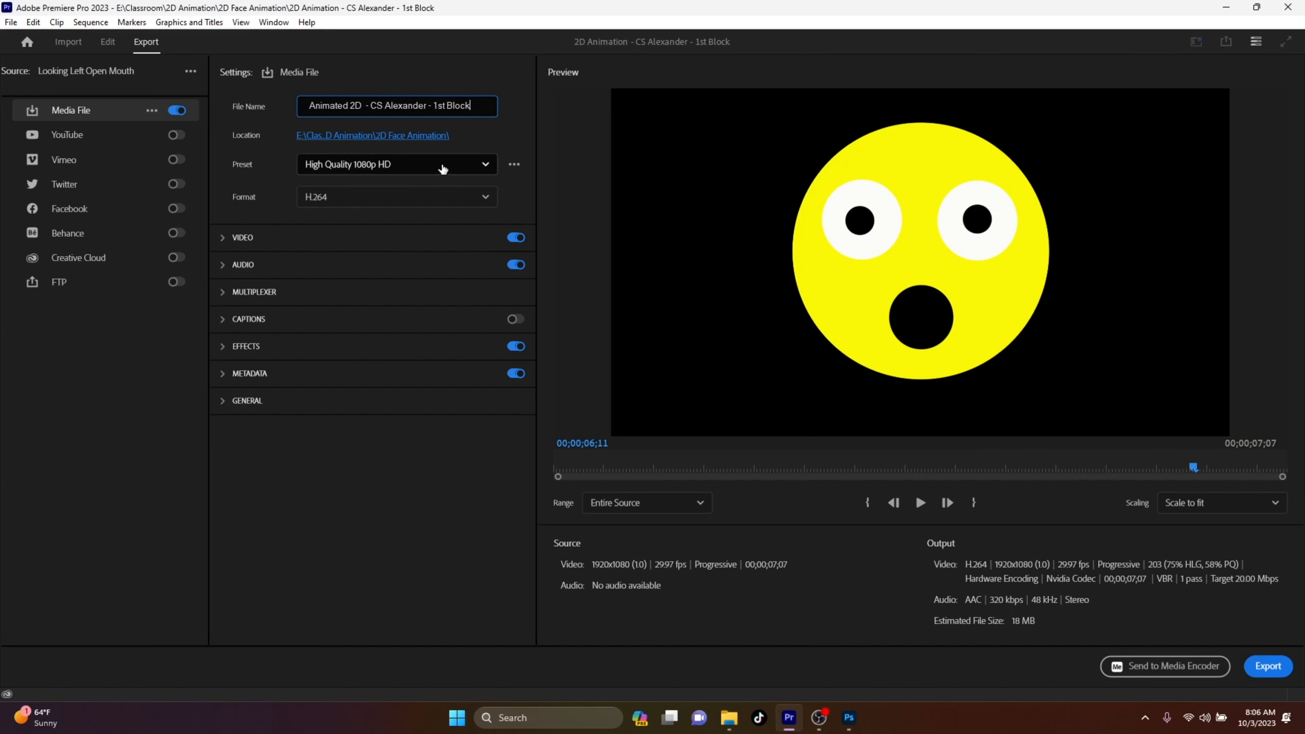
Export the sequence to the 2D Face Animation folder using the High Quality 1080p HD preset.
click(388, 134)
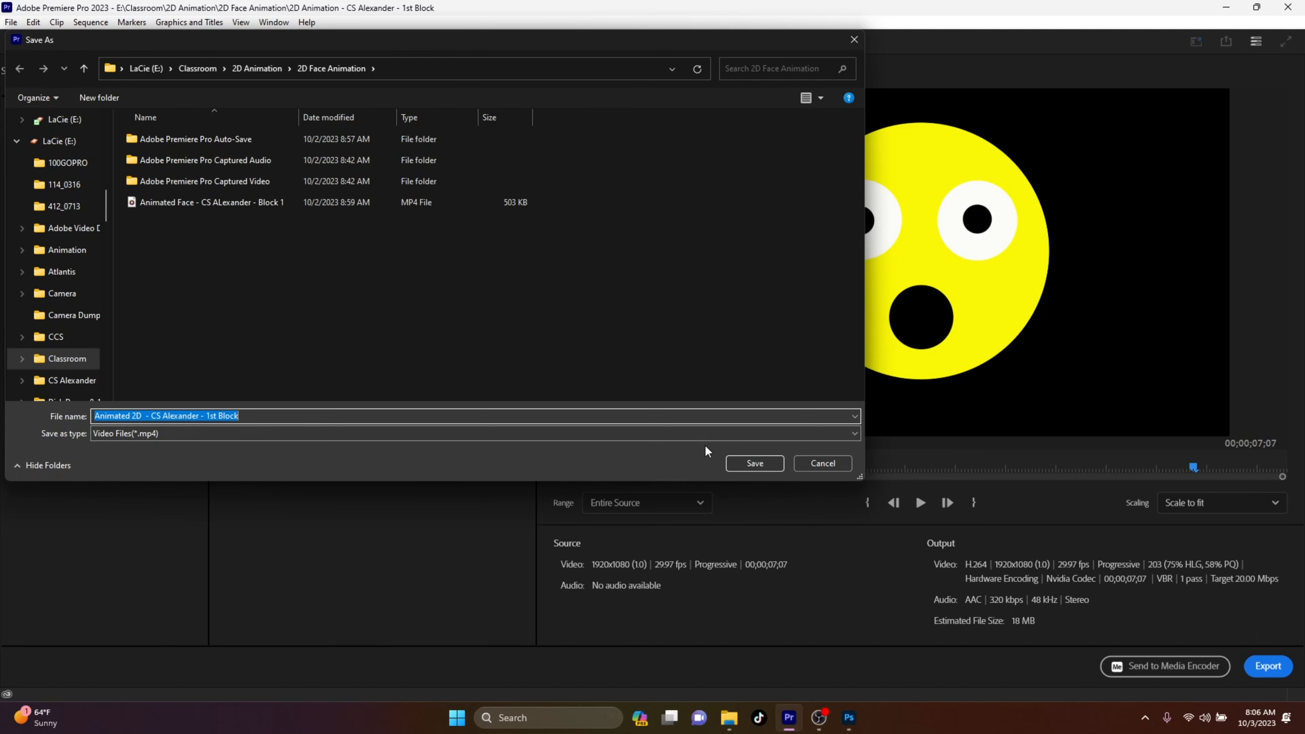
click(766, 463)
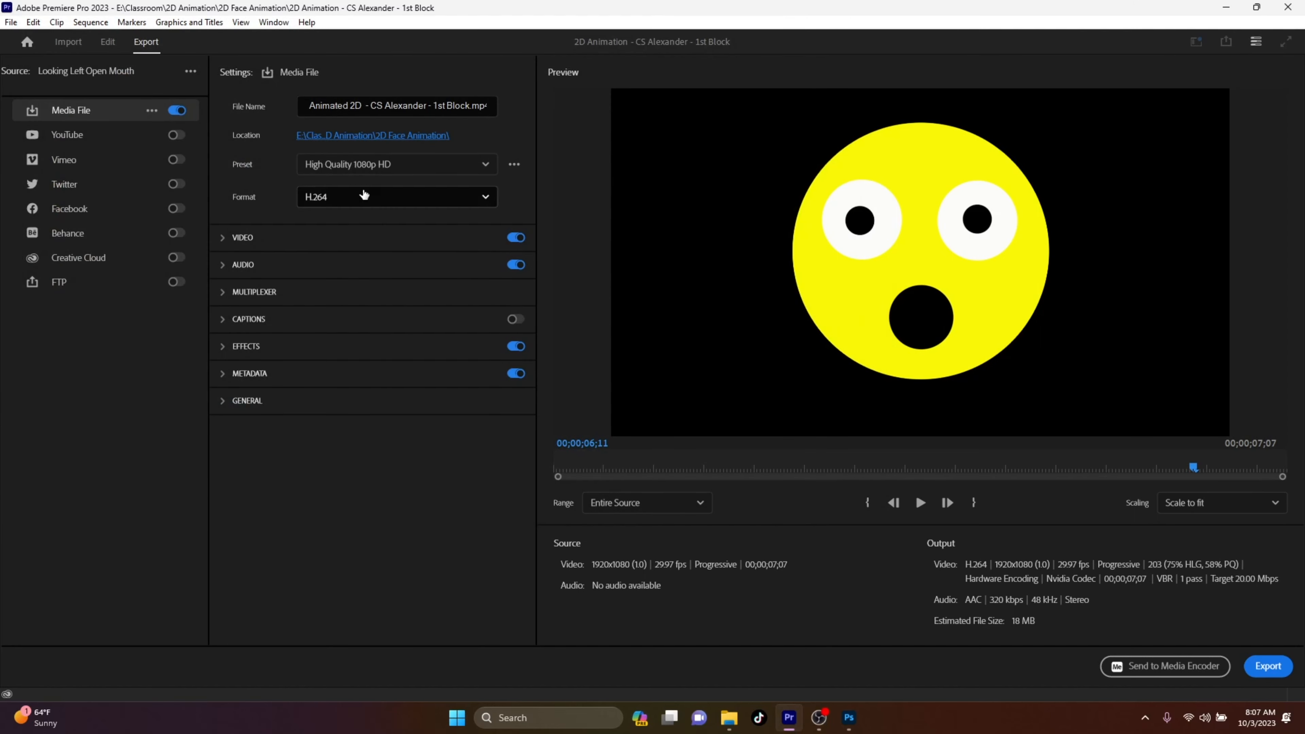
click(418, 161)
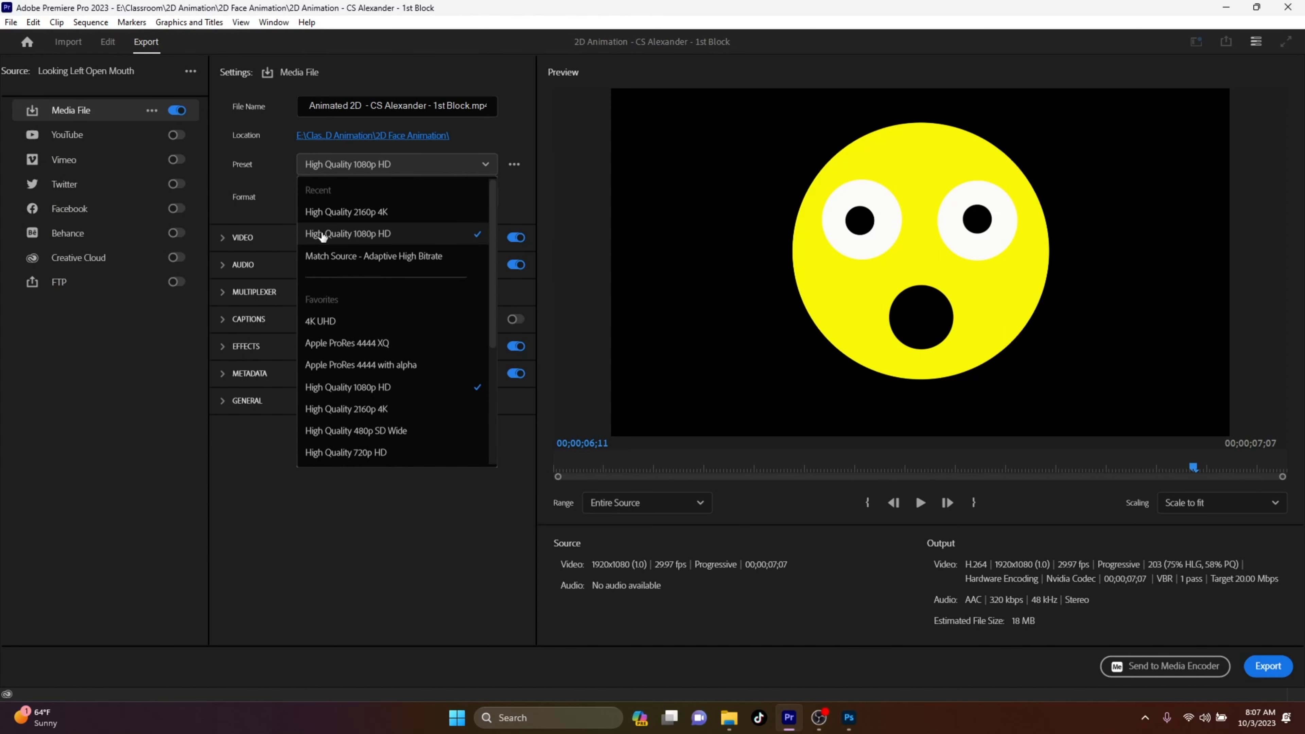
click(390, 233)
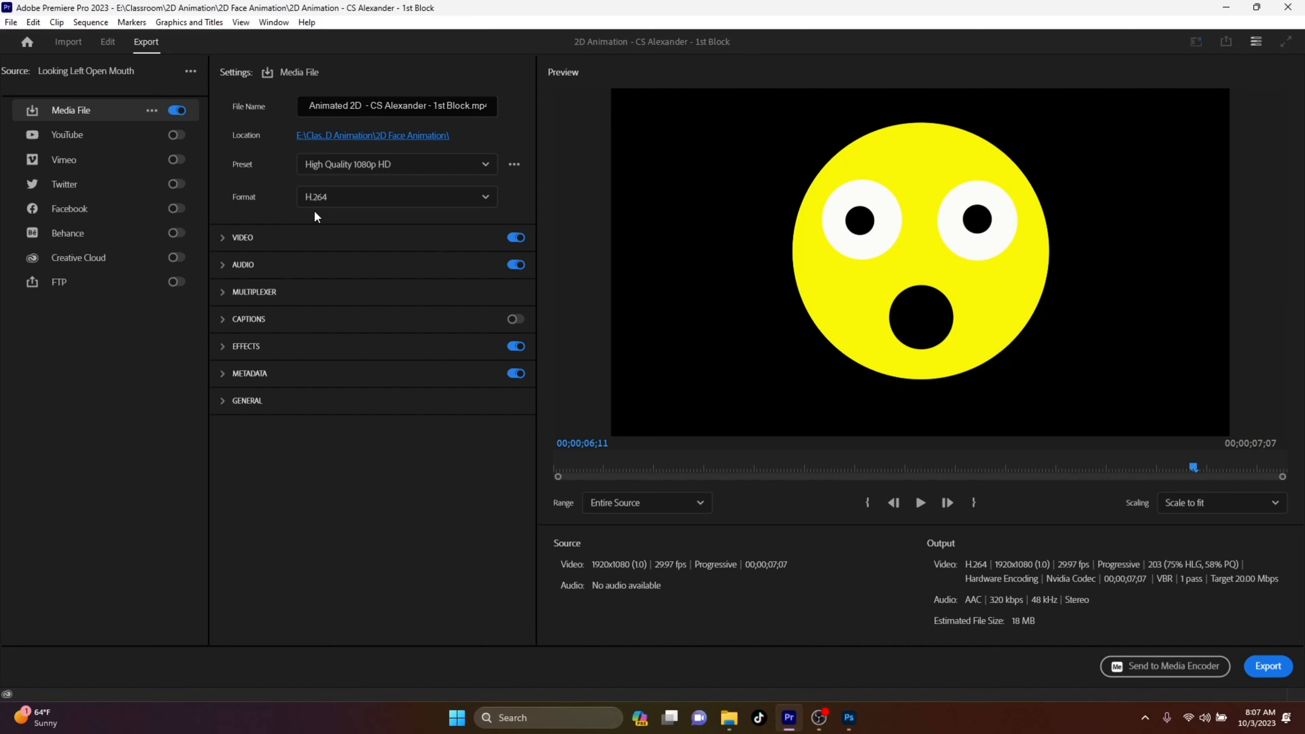
click(1259, 666)
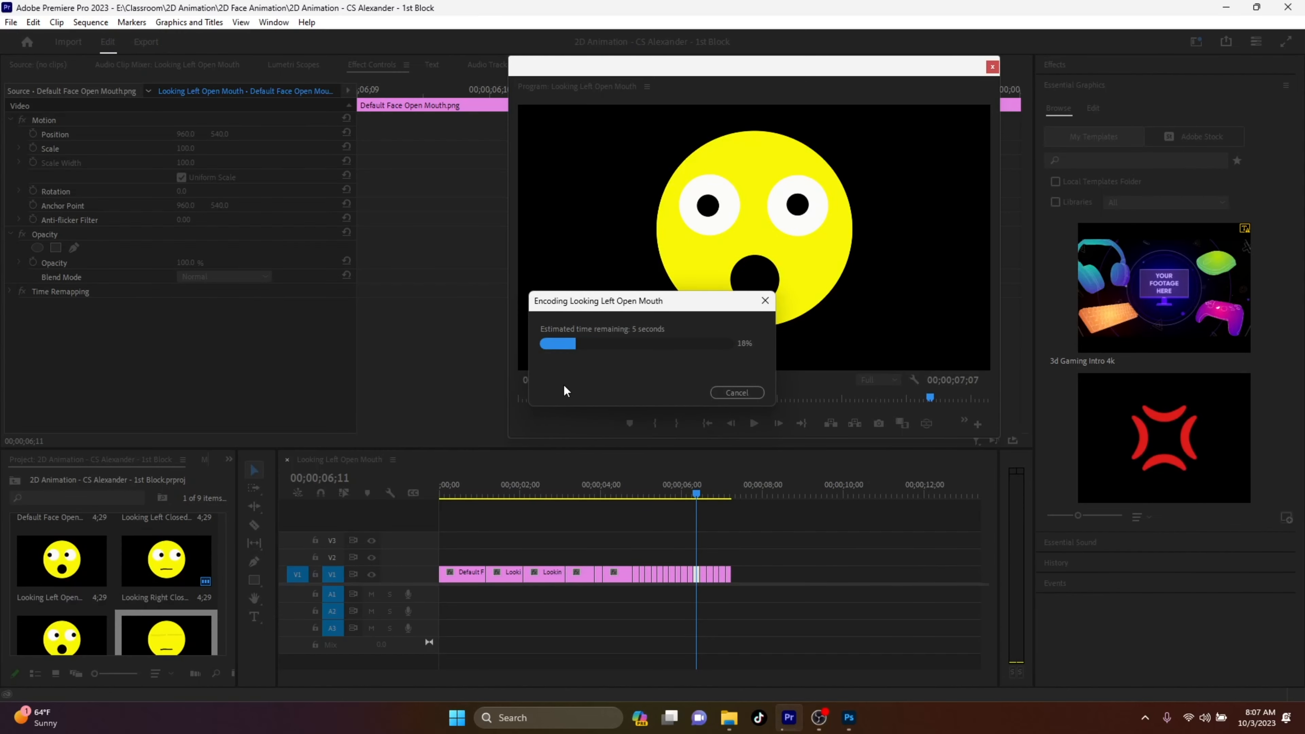
Switch to File Explorer, play the exported Animated 2D video from the 2D Face Animation folder, and return to Premiere Pro.
click(729, 718)
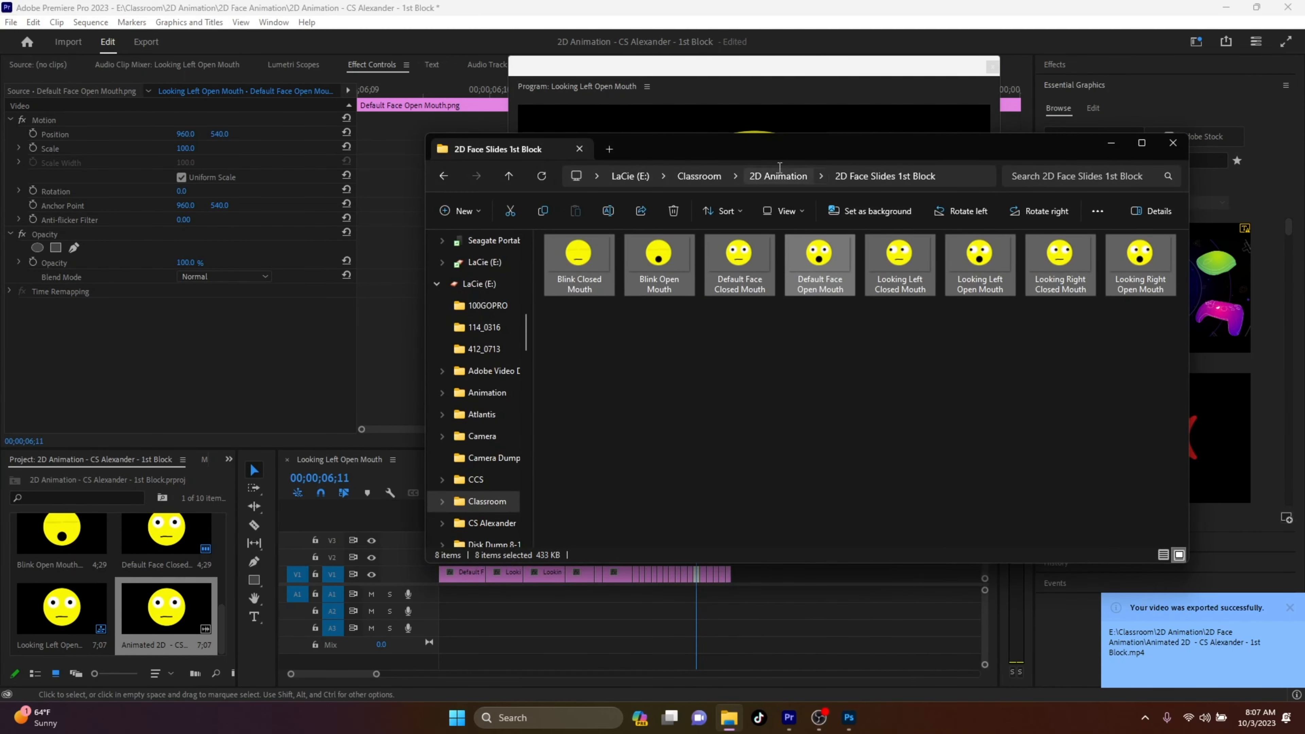
click(773, 177)
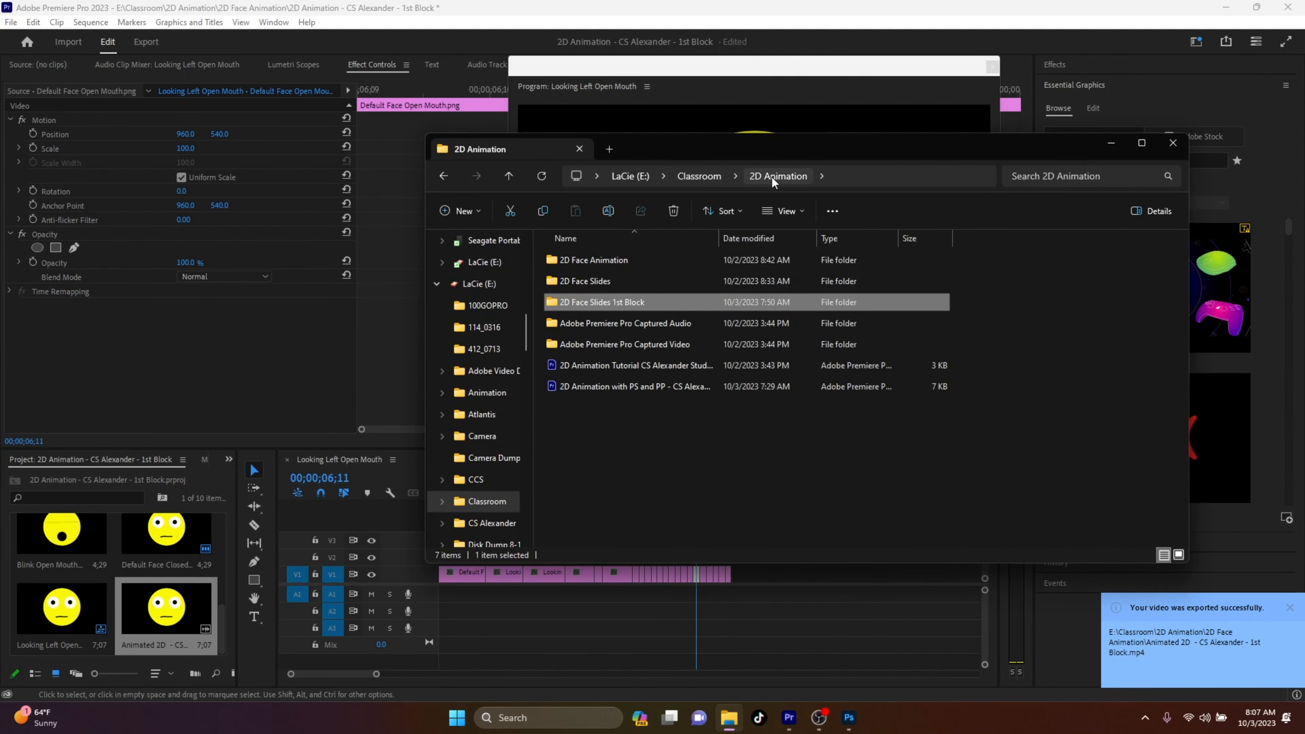
double_click(597, 262)
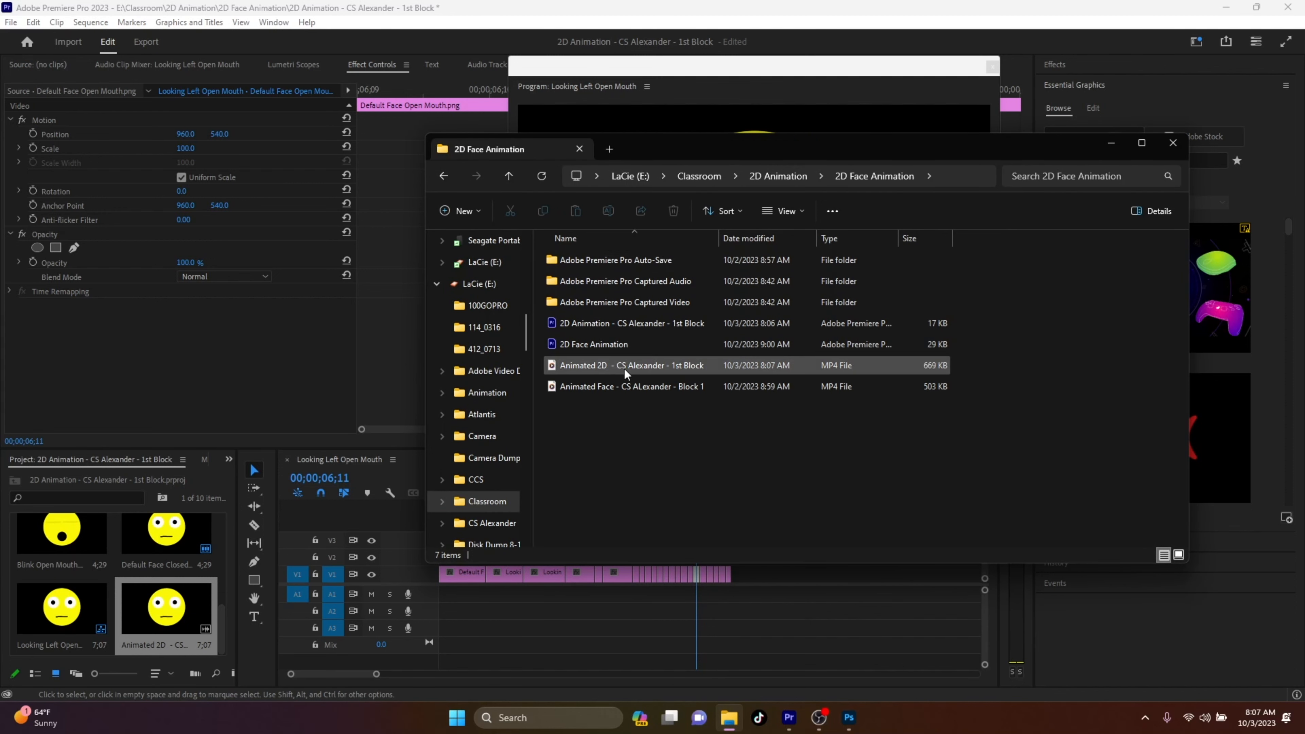
double_click(616, 387)
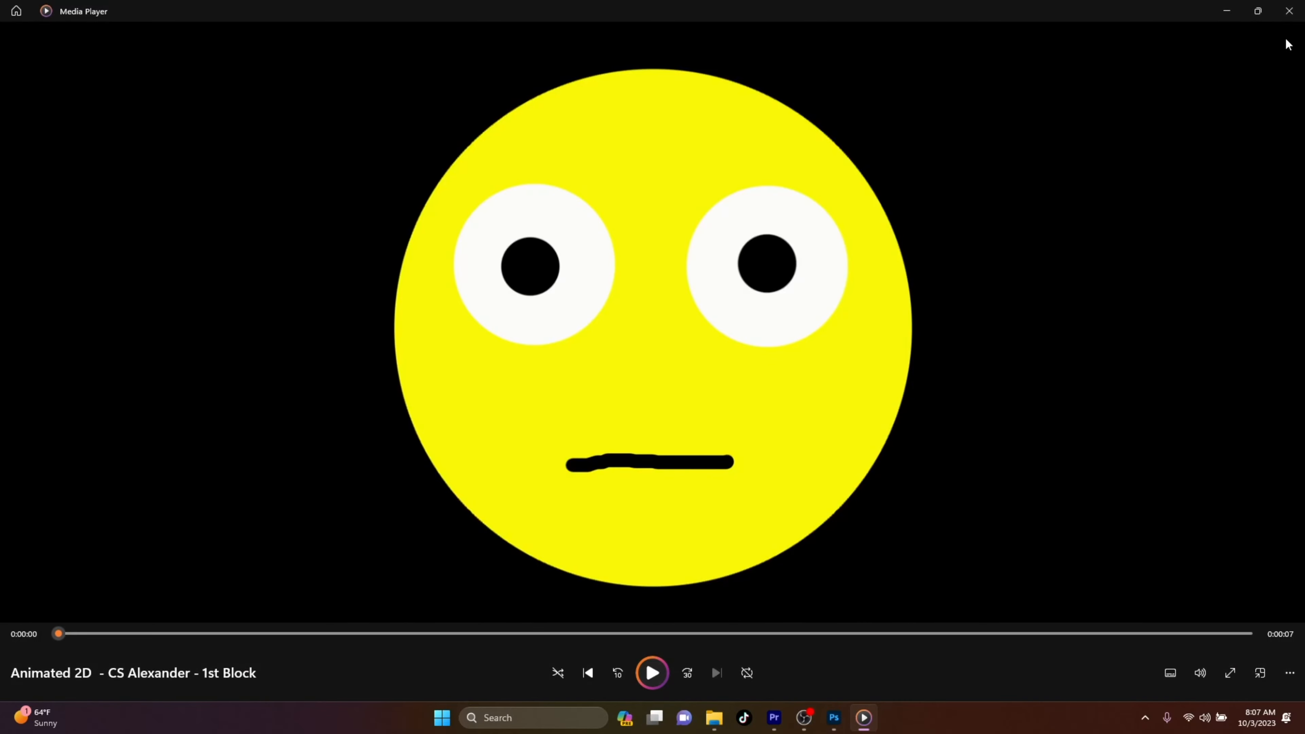
click(1288, 11)
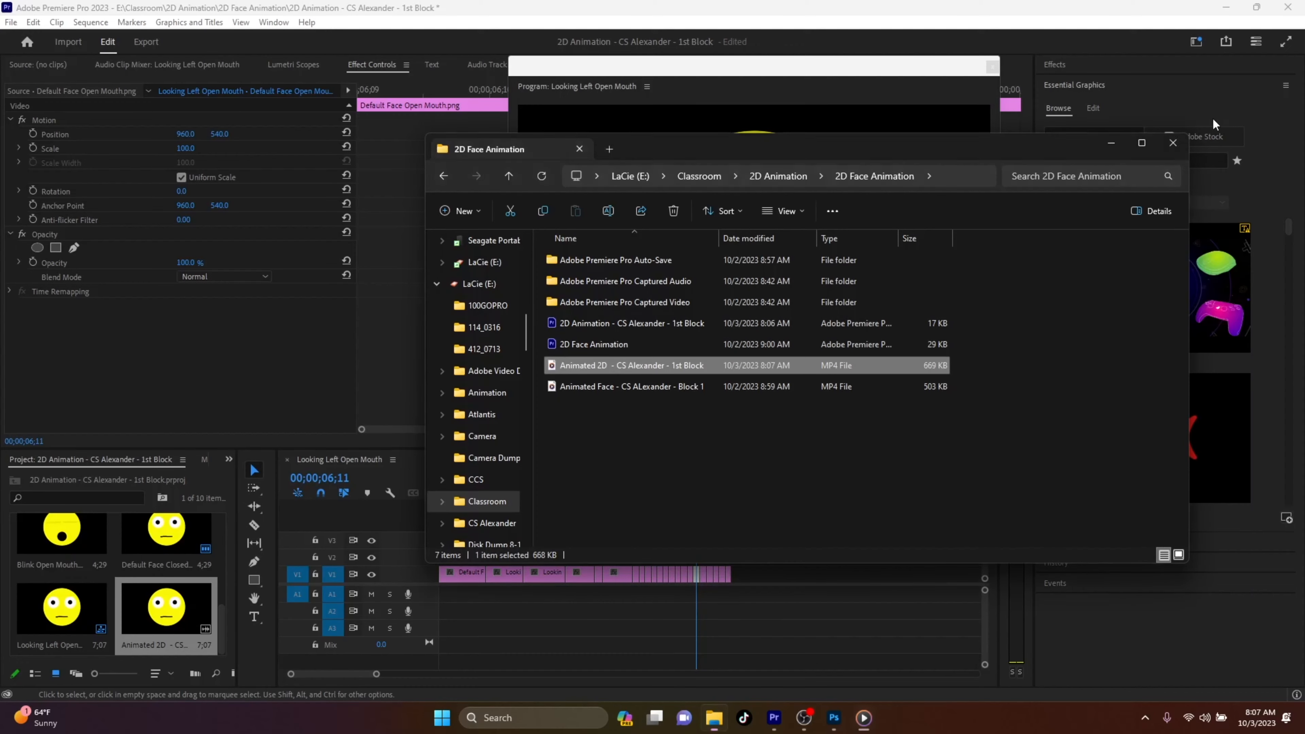
click(1111, 144)
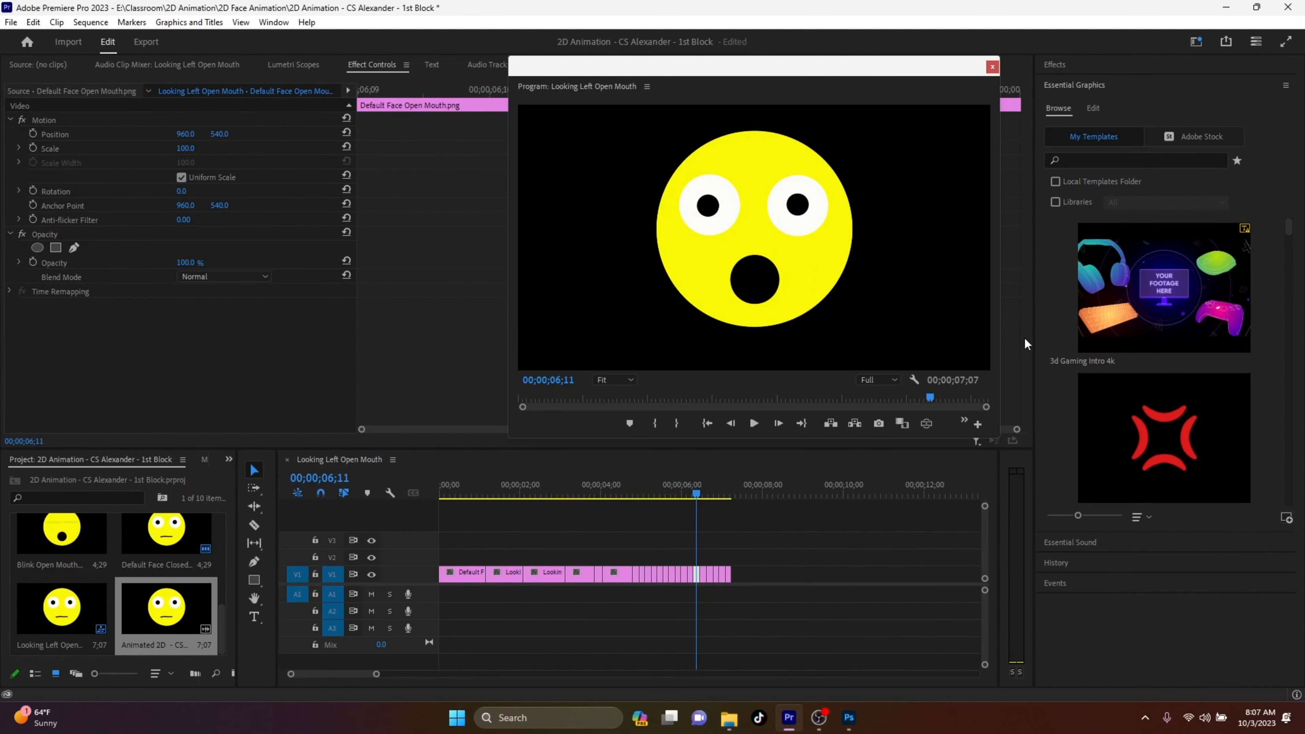